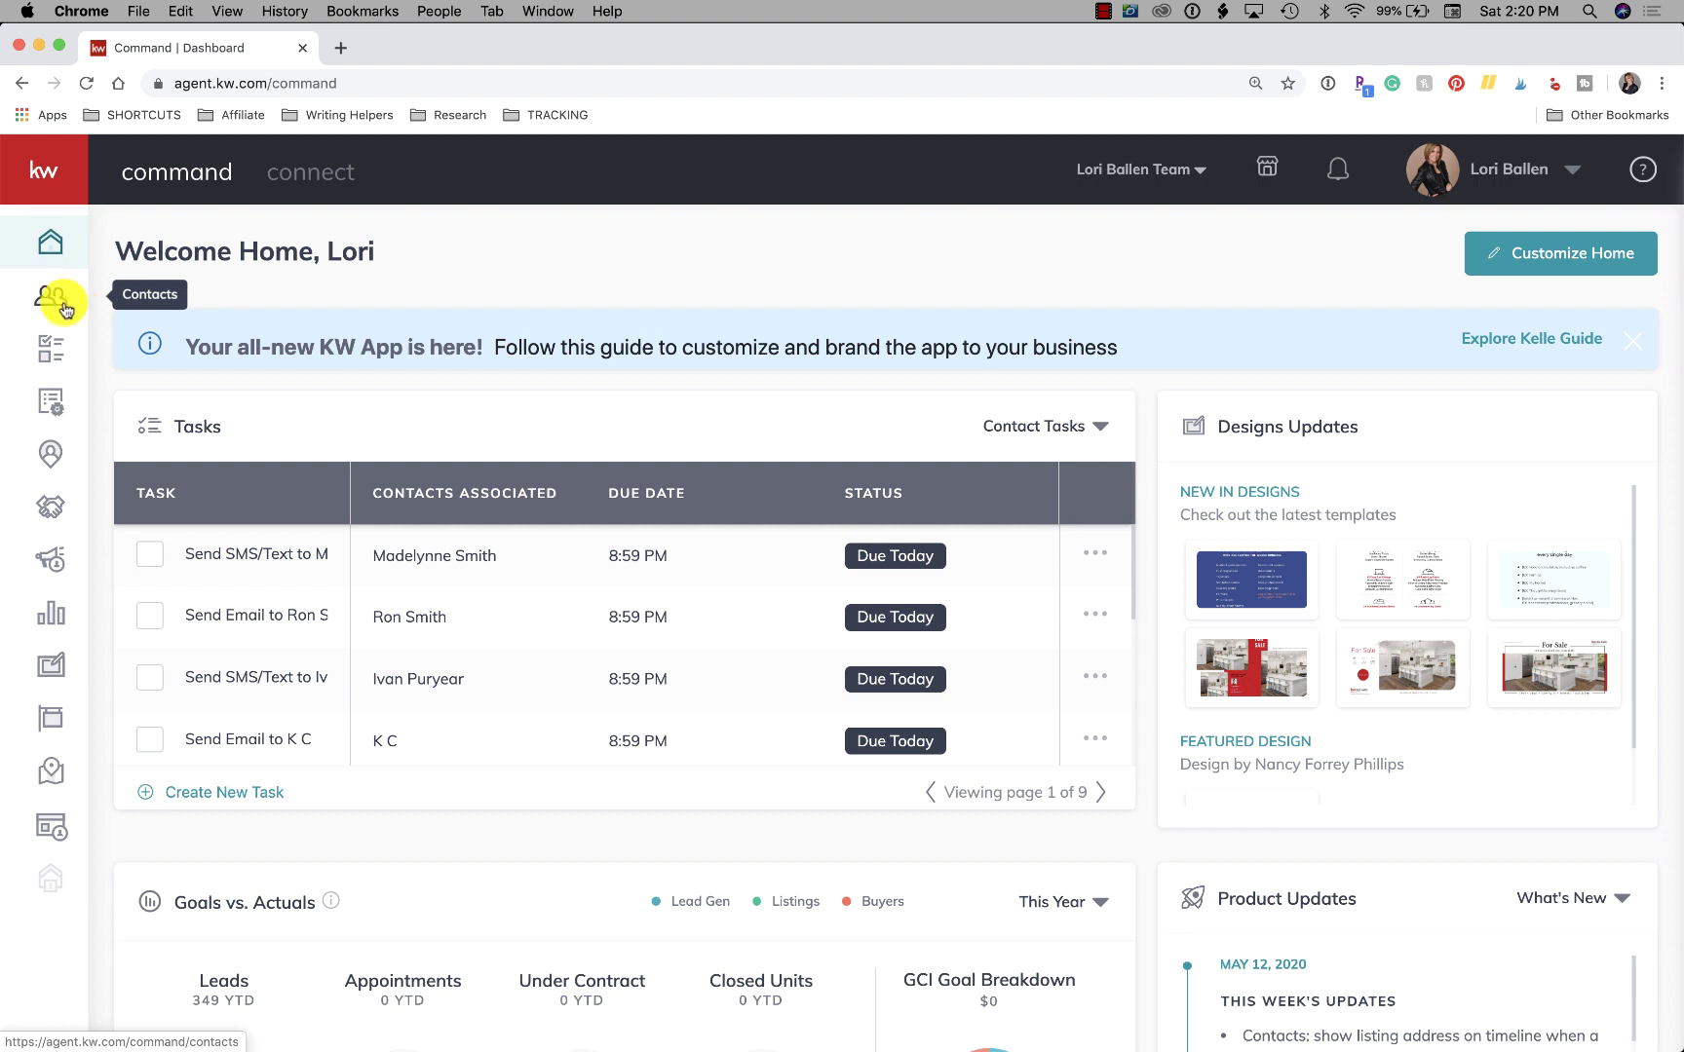
Go from the dashboard to the Contacts list using the left sidebar.
click(54, 307)
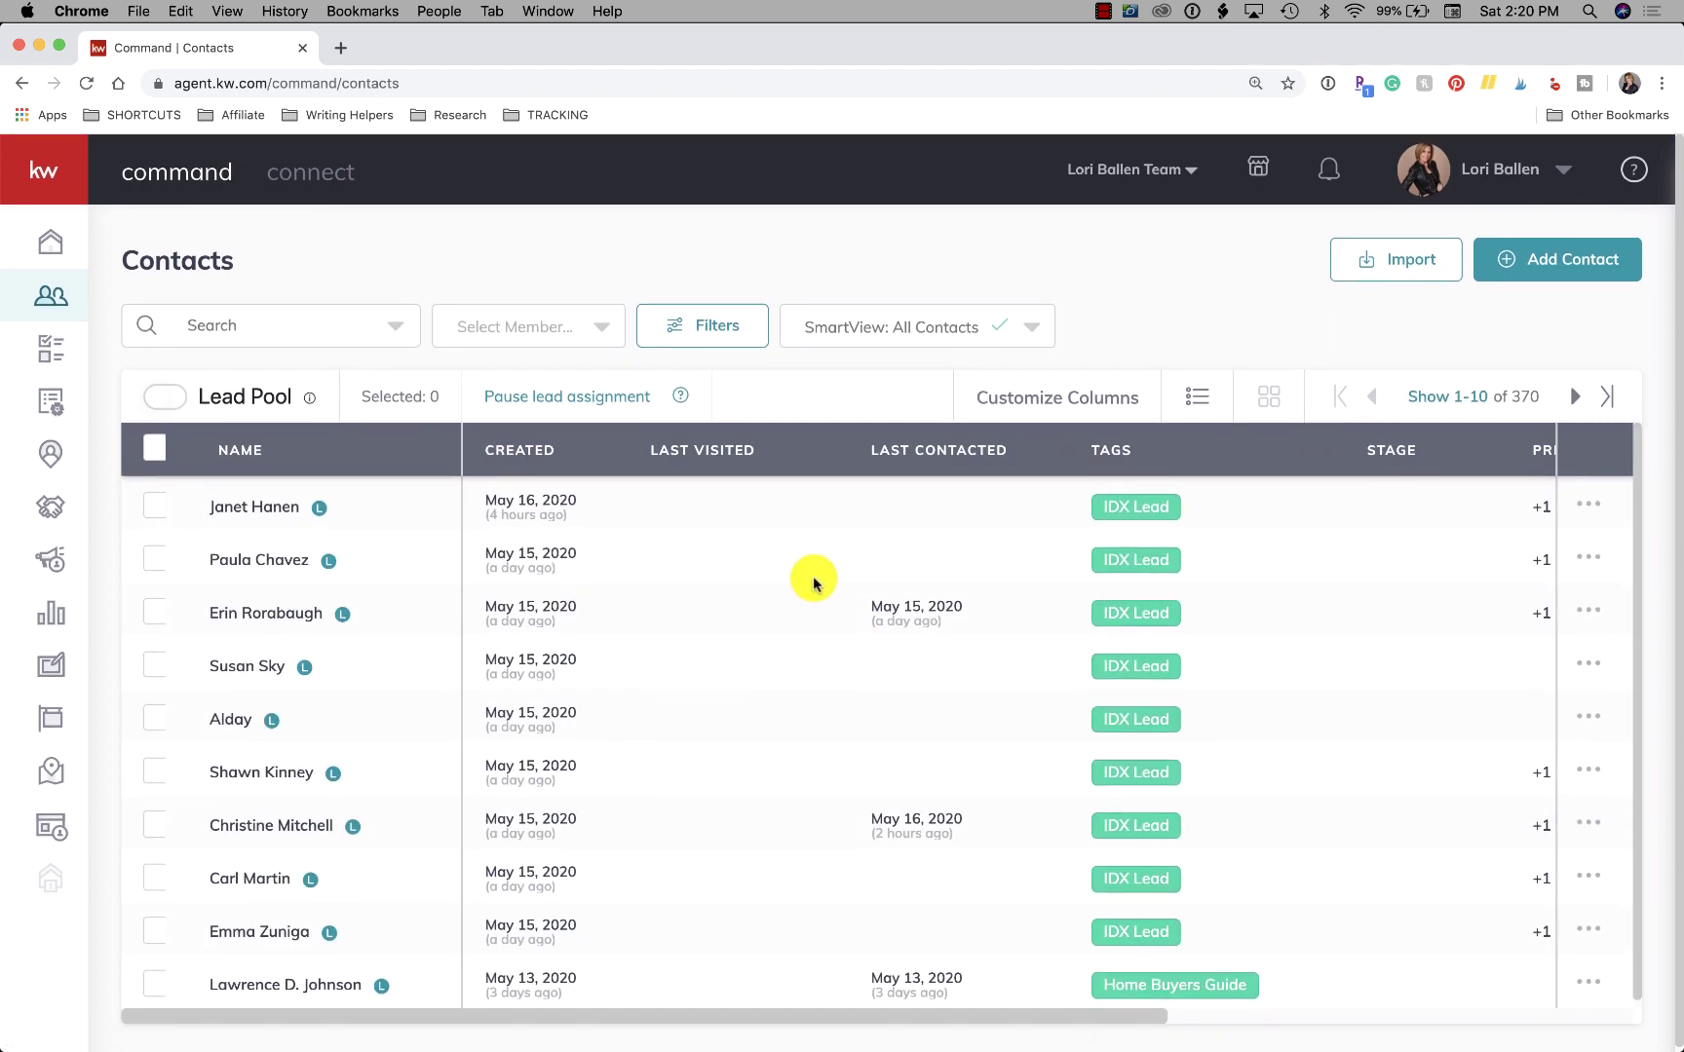
Start a new contact and enter the contact's full name.
click(1558, 273)
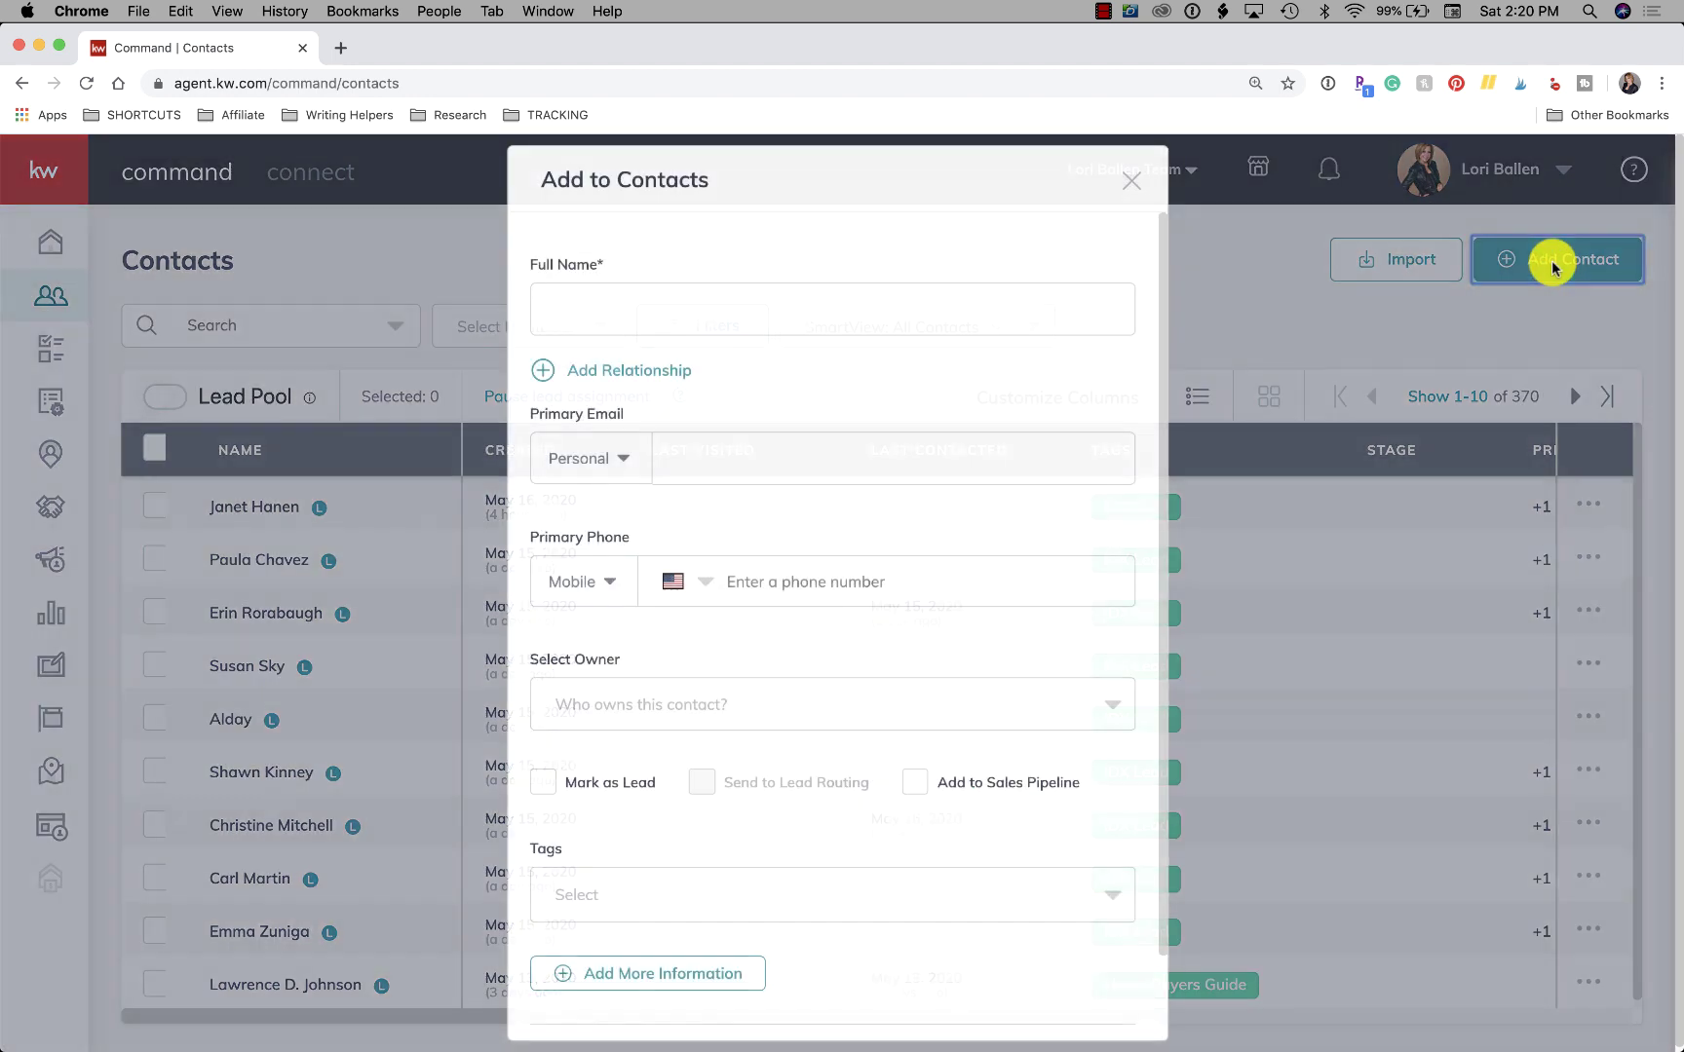
click(790, 317)
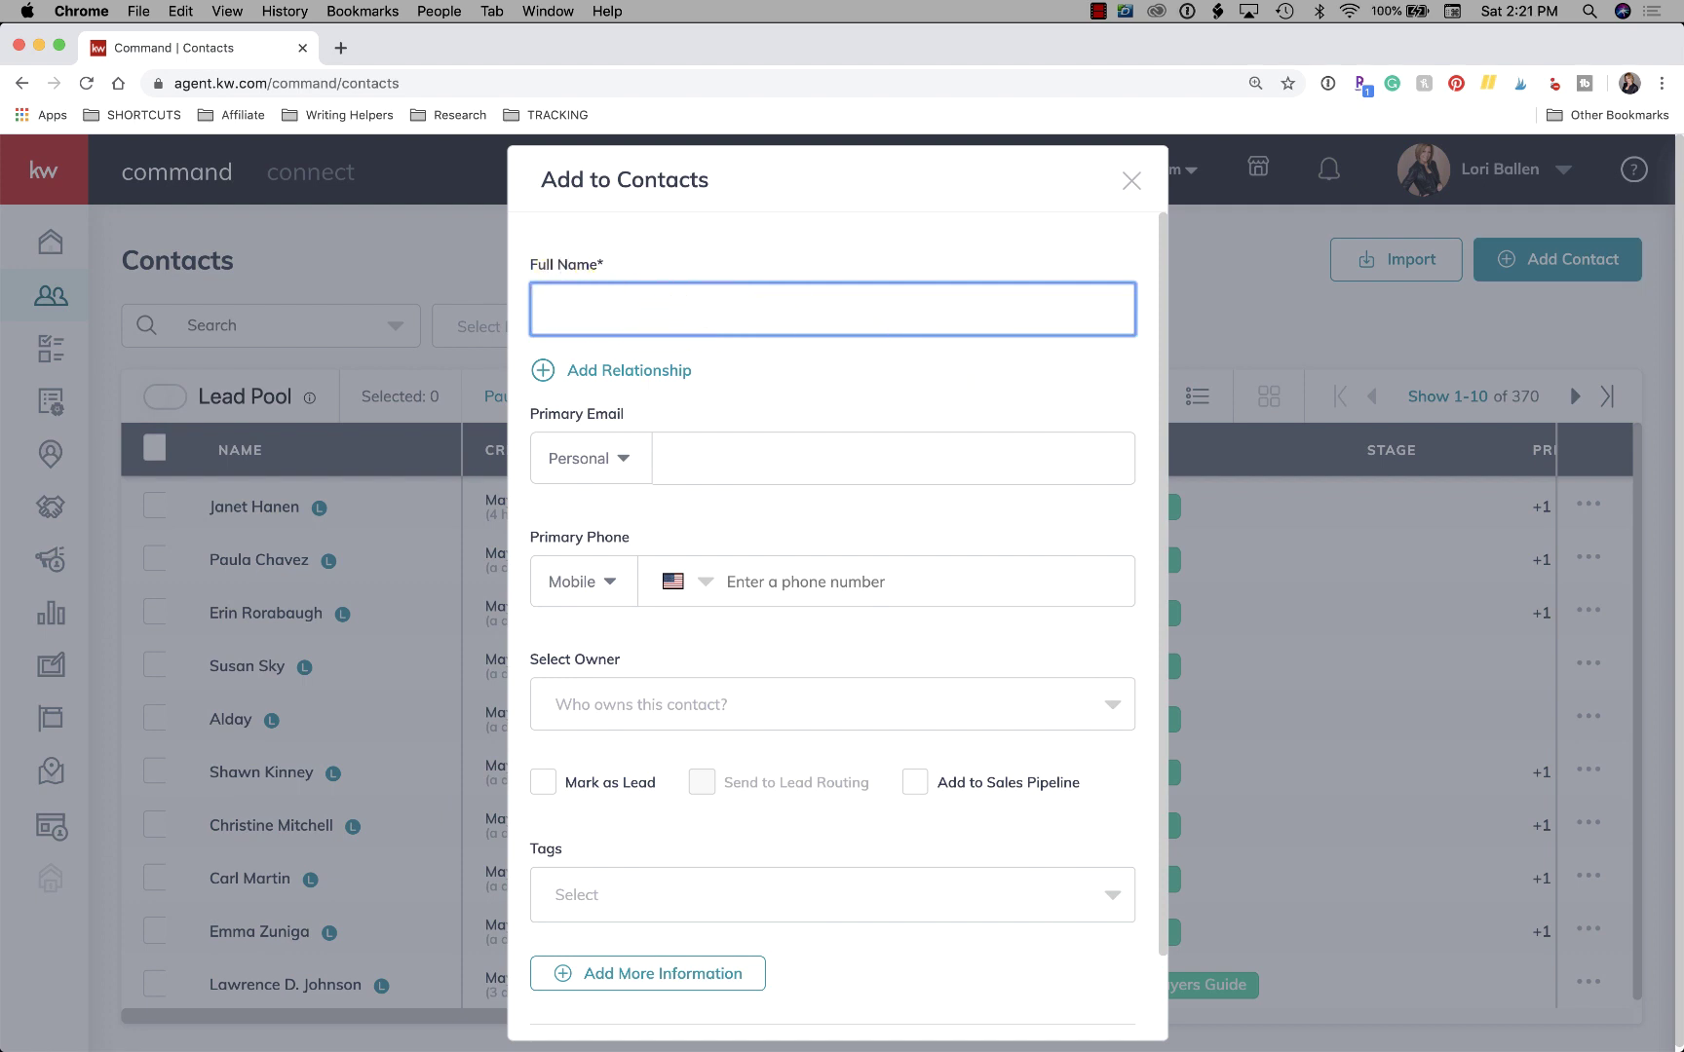
text(Full Name)
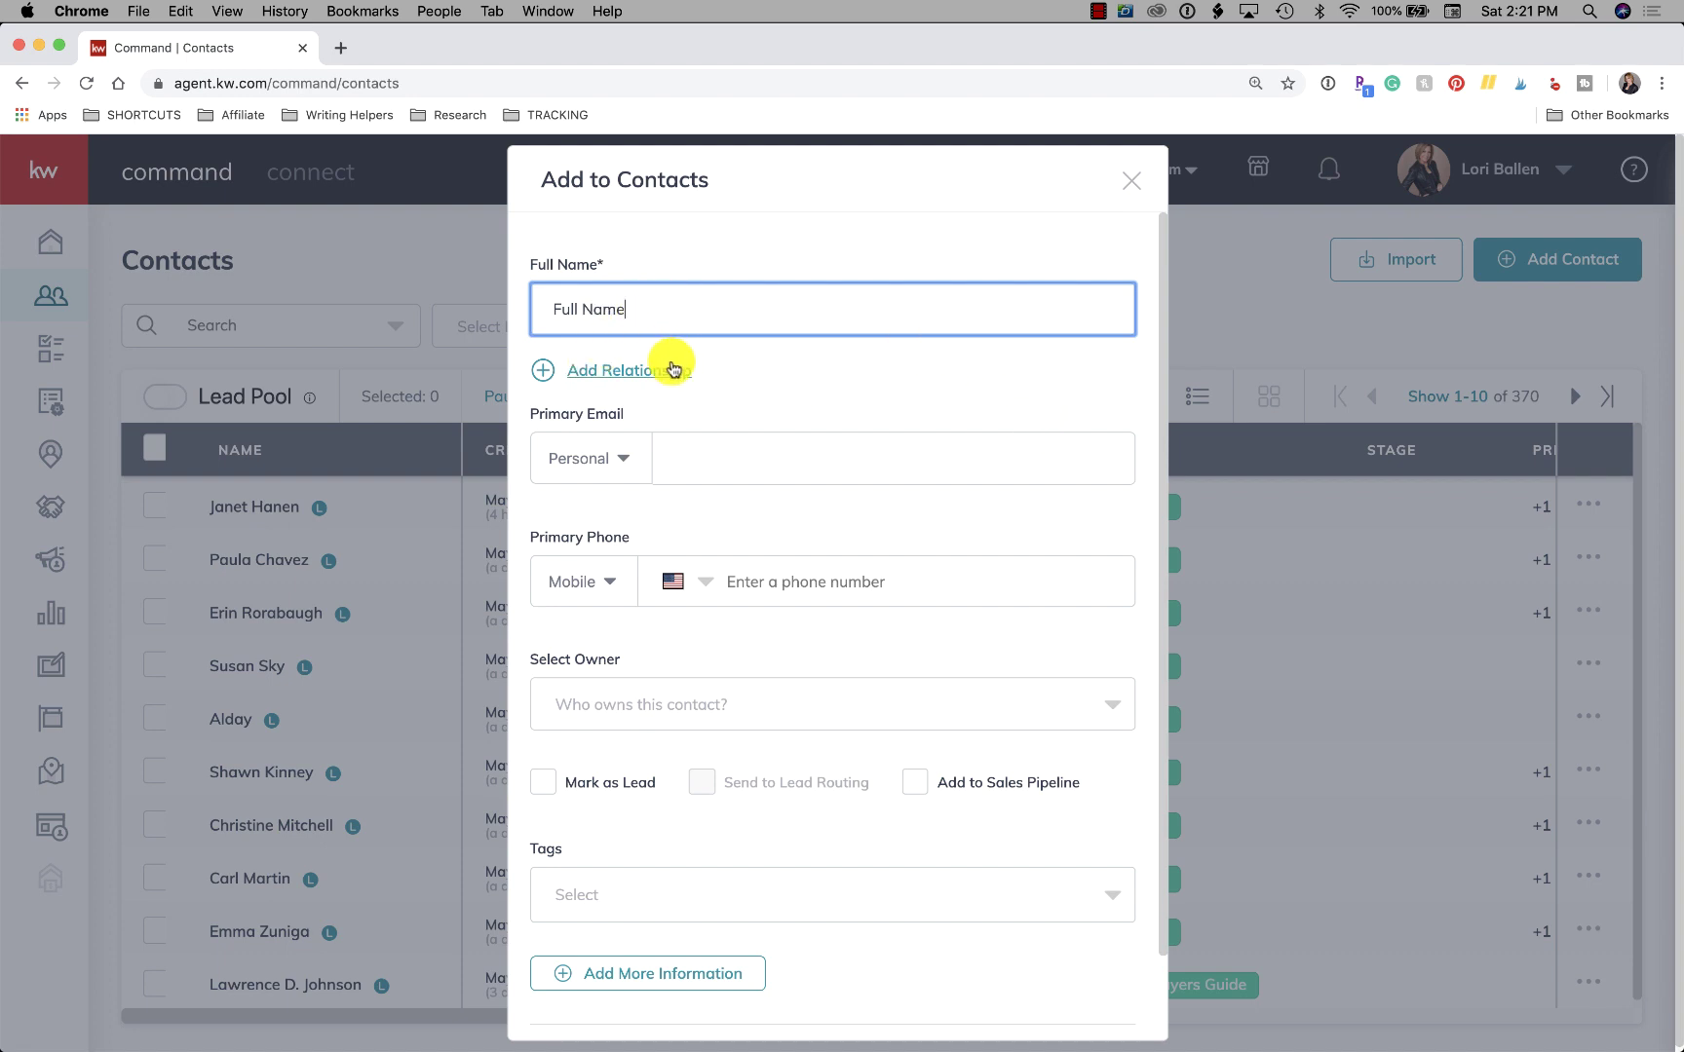
Add a relationship row and leave its type set to Spouse.
click(625, 374)
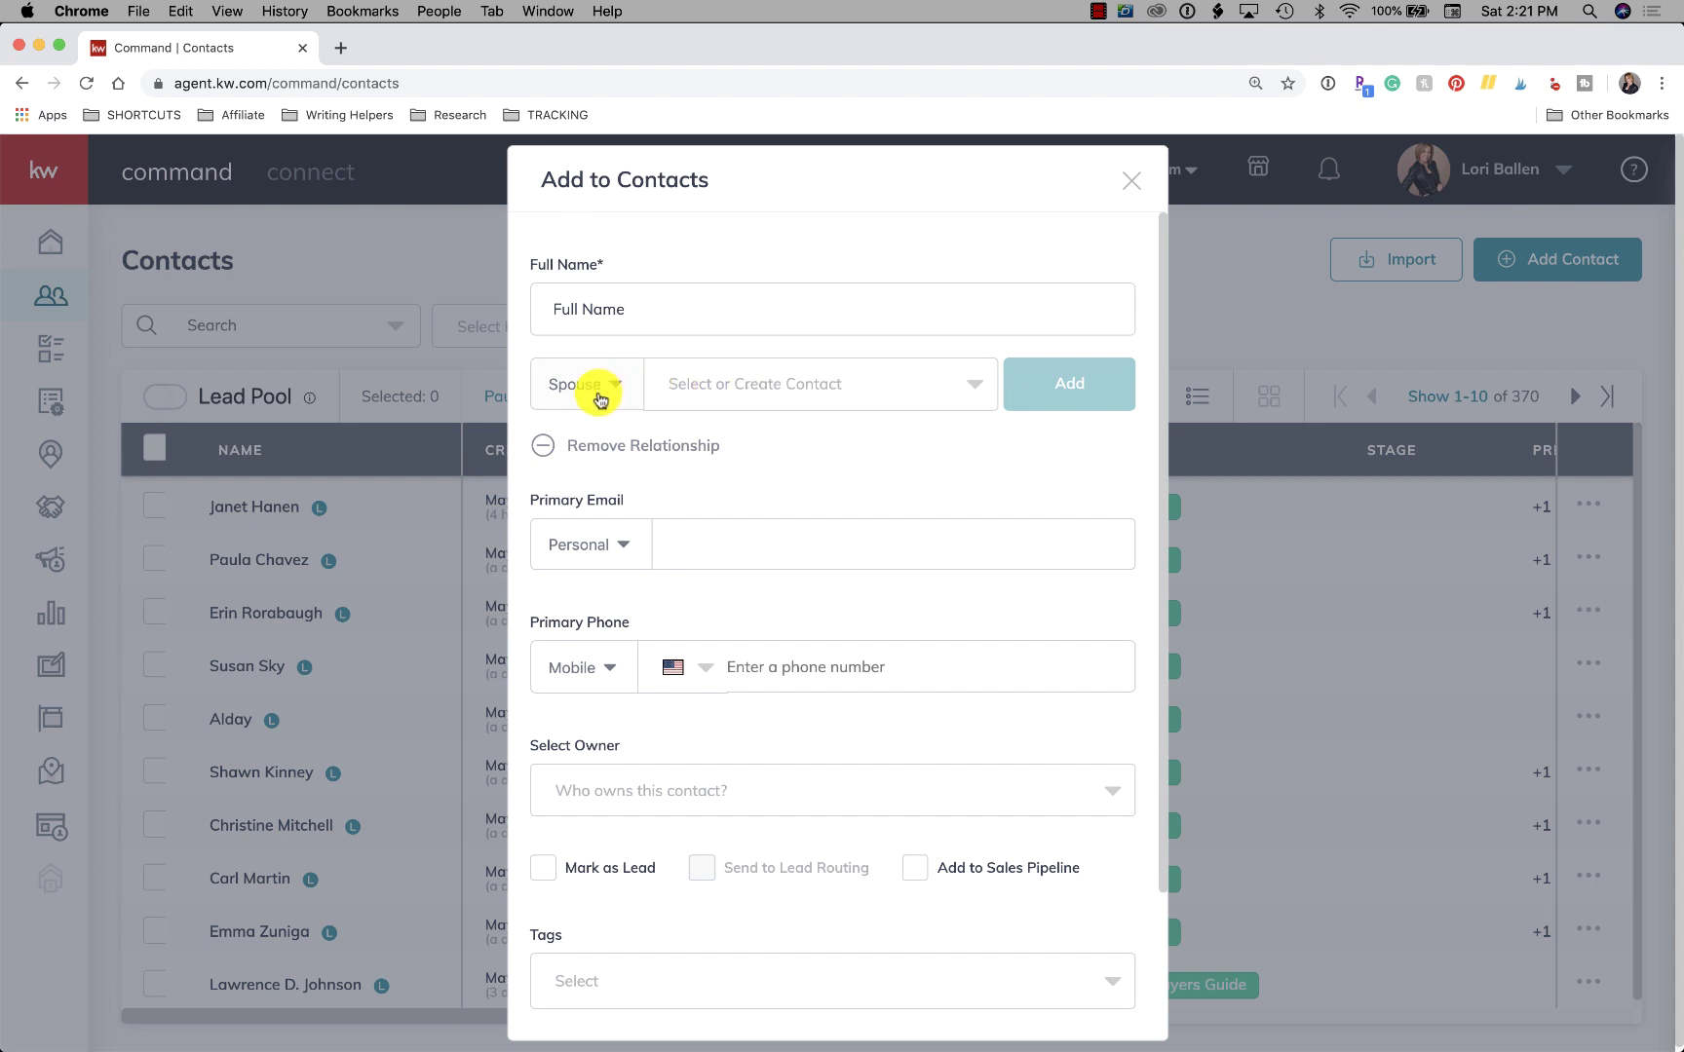
click(596, 391)
scroll(593, 472, down, 3)
scroll(594, 472, down, 2)
scroll(593, 471, down, 3)
scroll(594, 472, down, 1)
scroll(593, 472, down, 1)
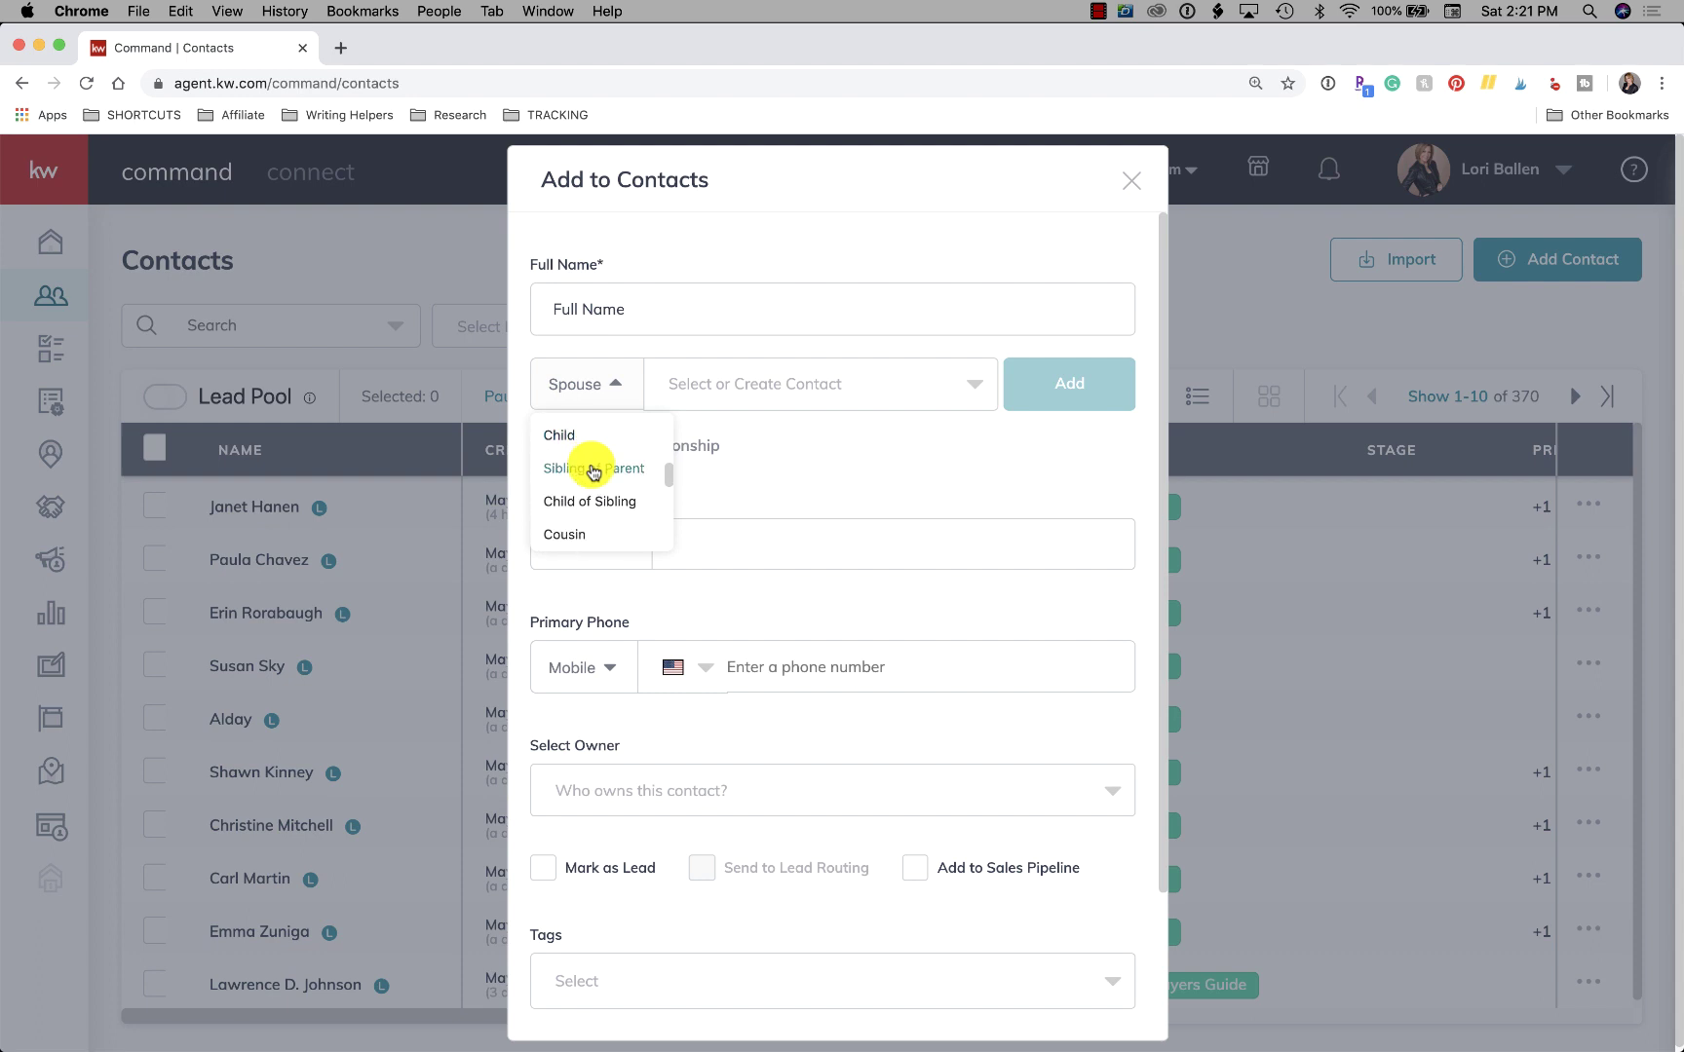
scroll(593, 472, down, 1)
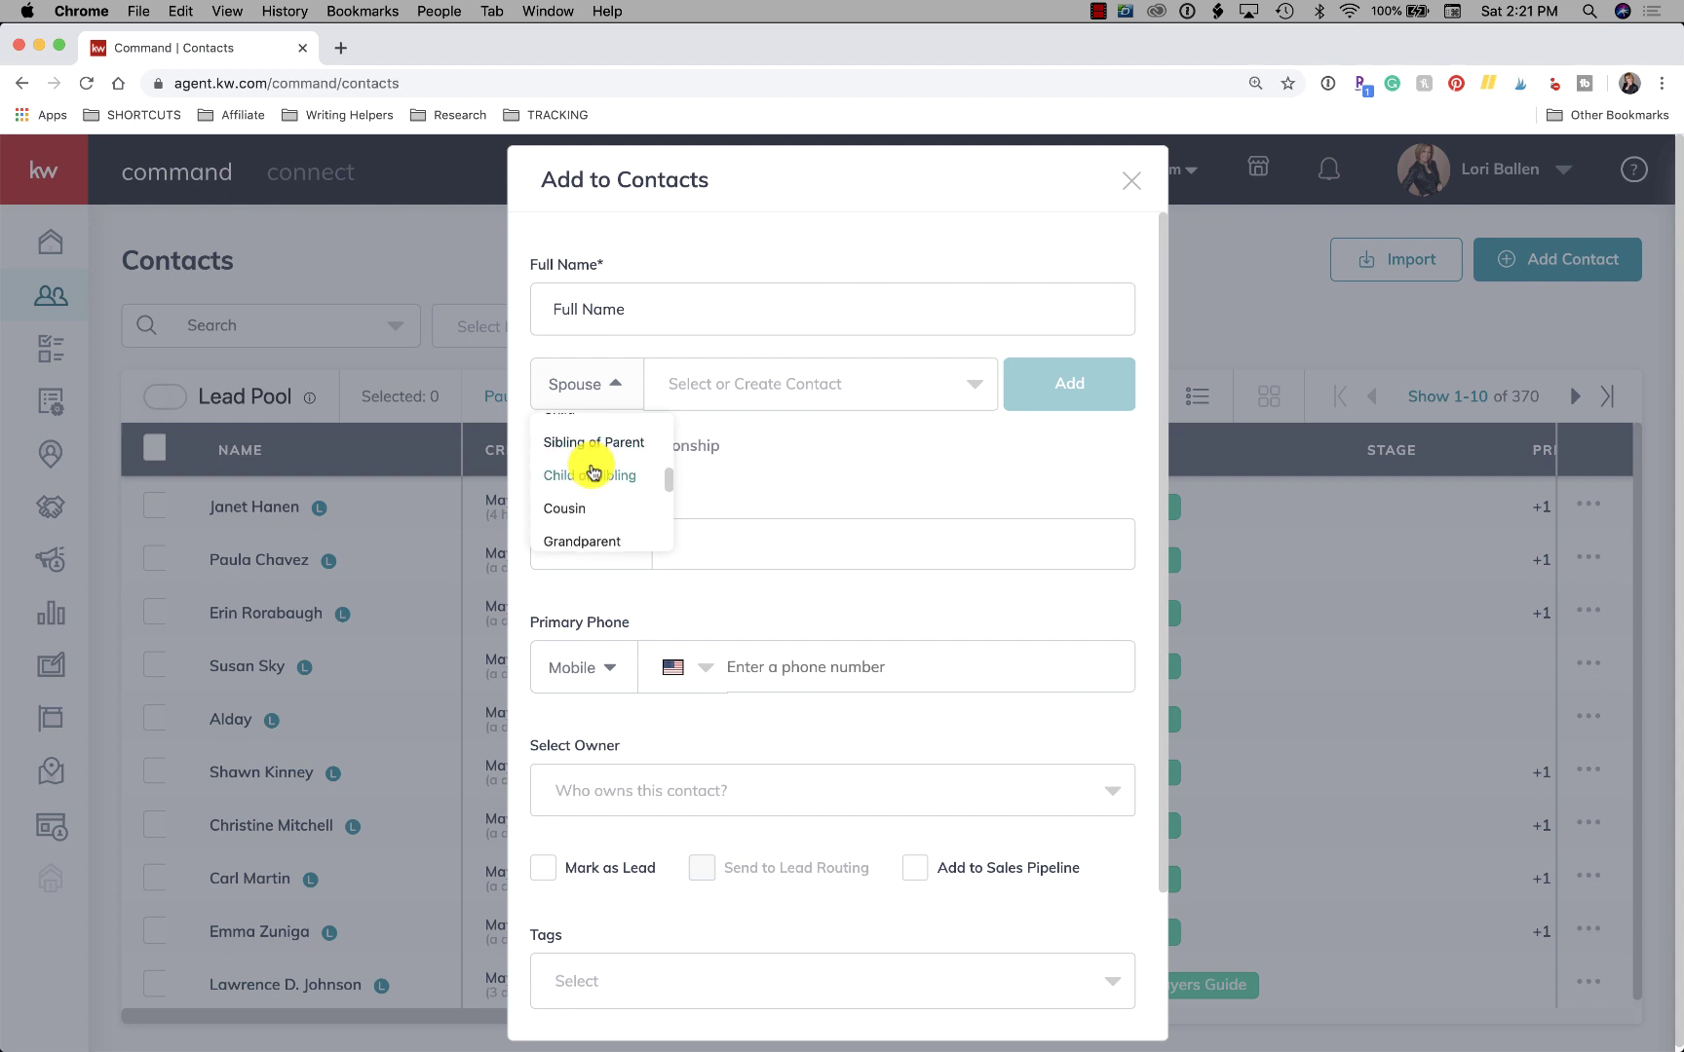
scroll(593, 471, down, 1)
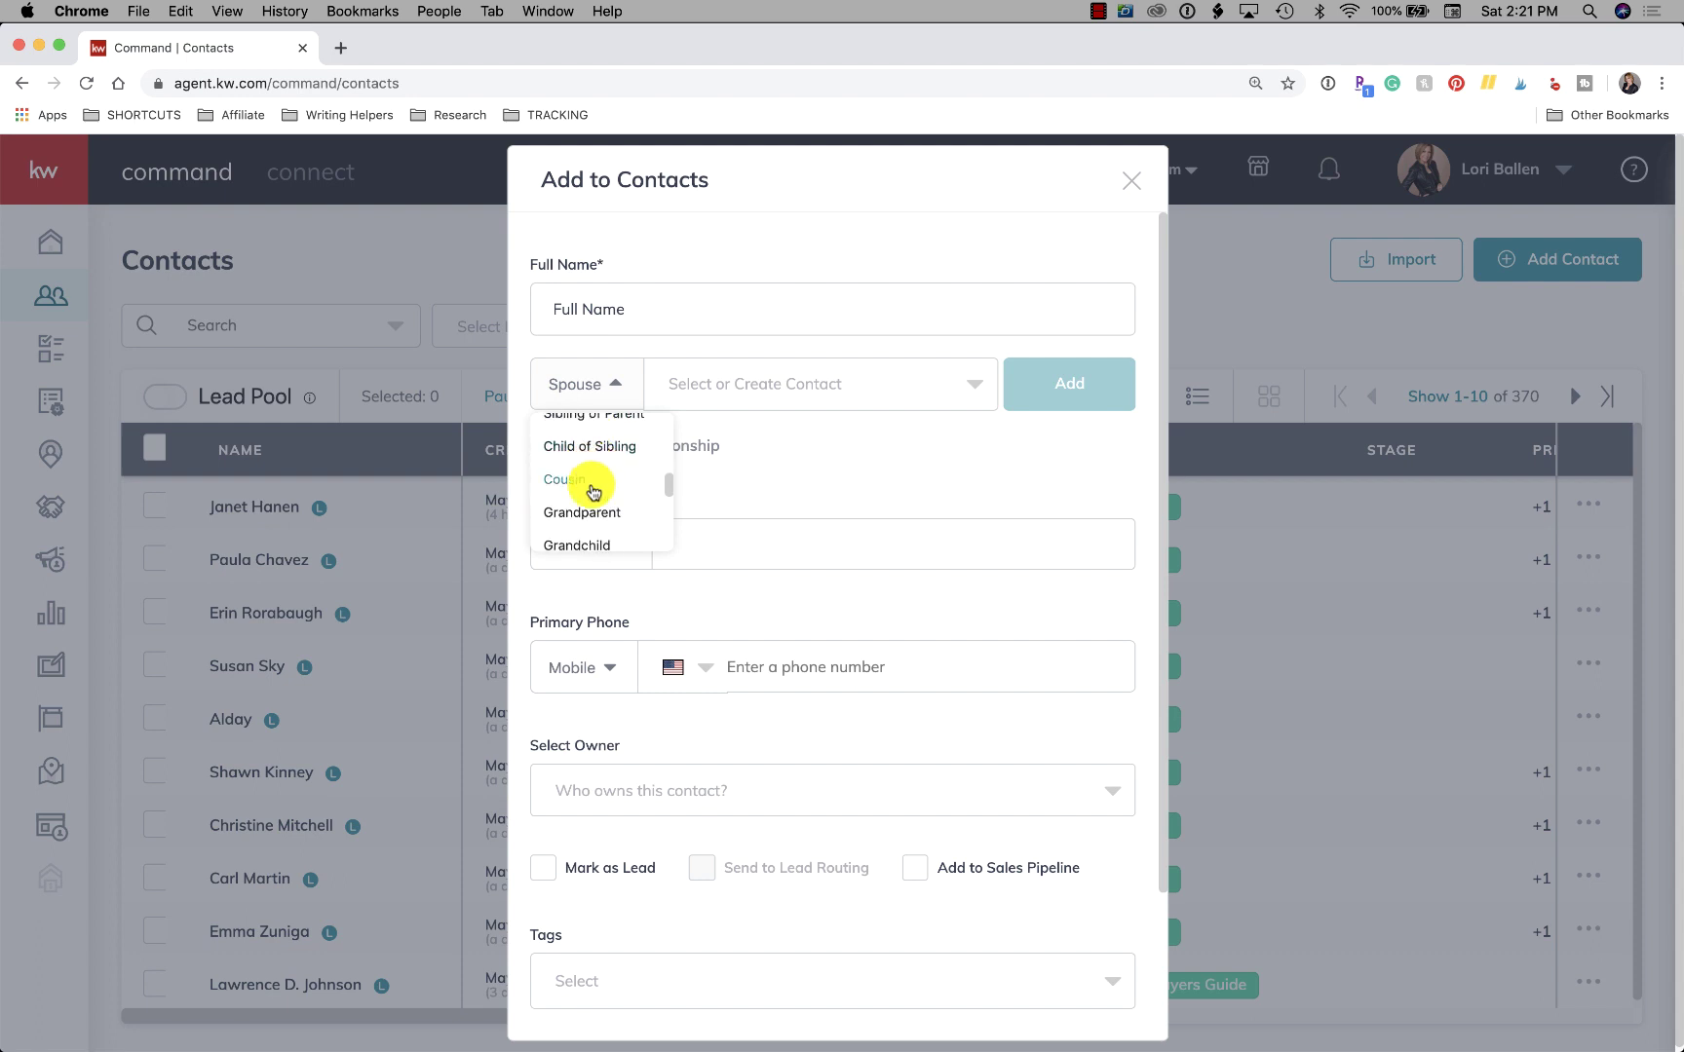
scroll(601, 499, down, 2)
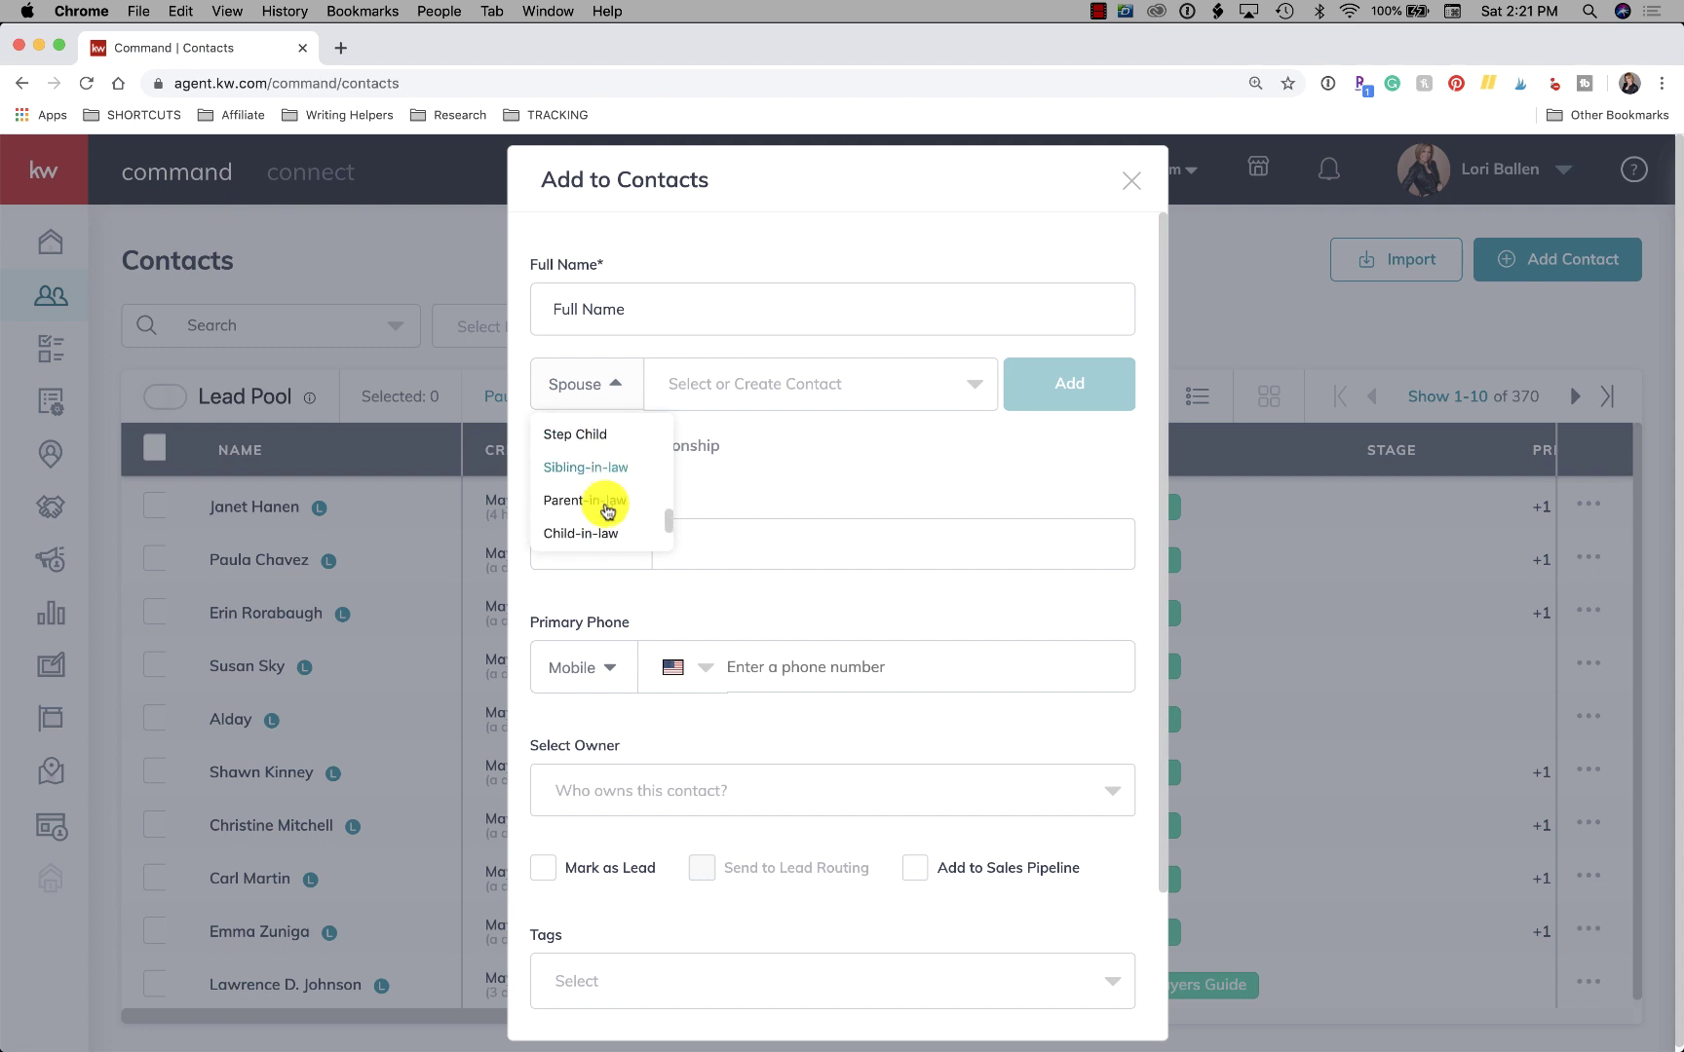
scroll(606, 508, down, 4)
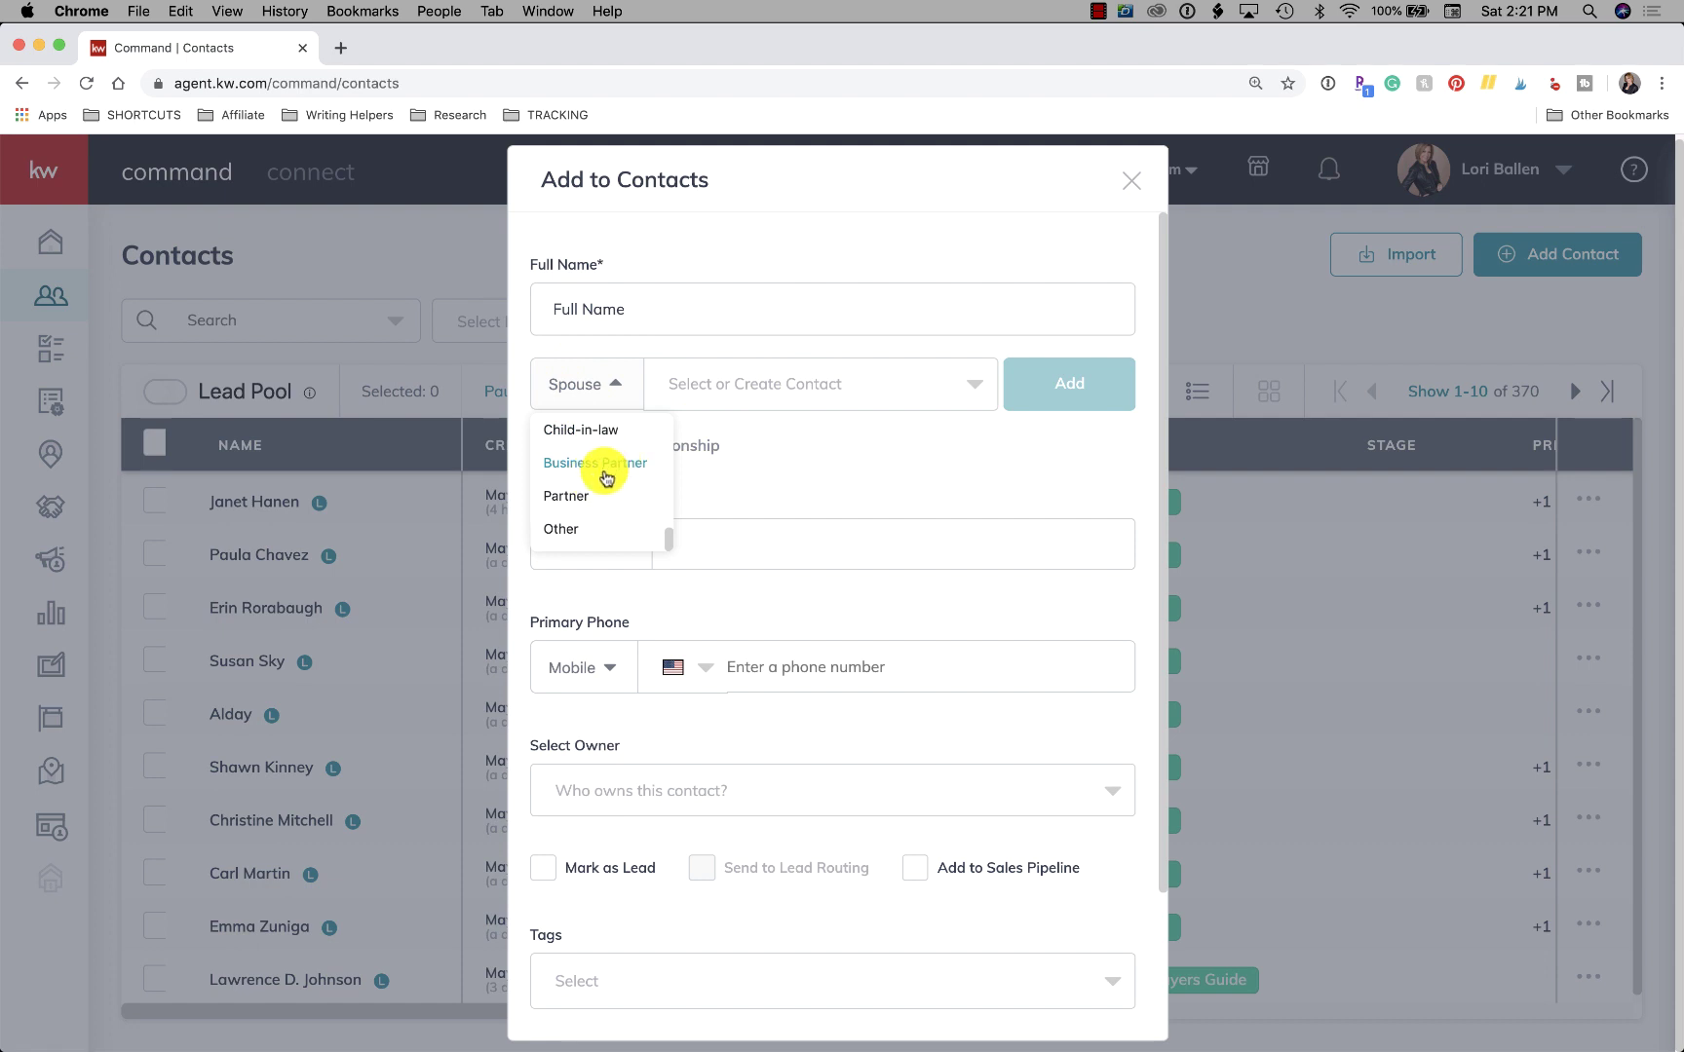
scroll(614, 478, up, 5)
scroll(604, 475, up, 2)
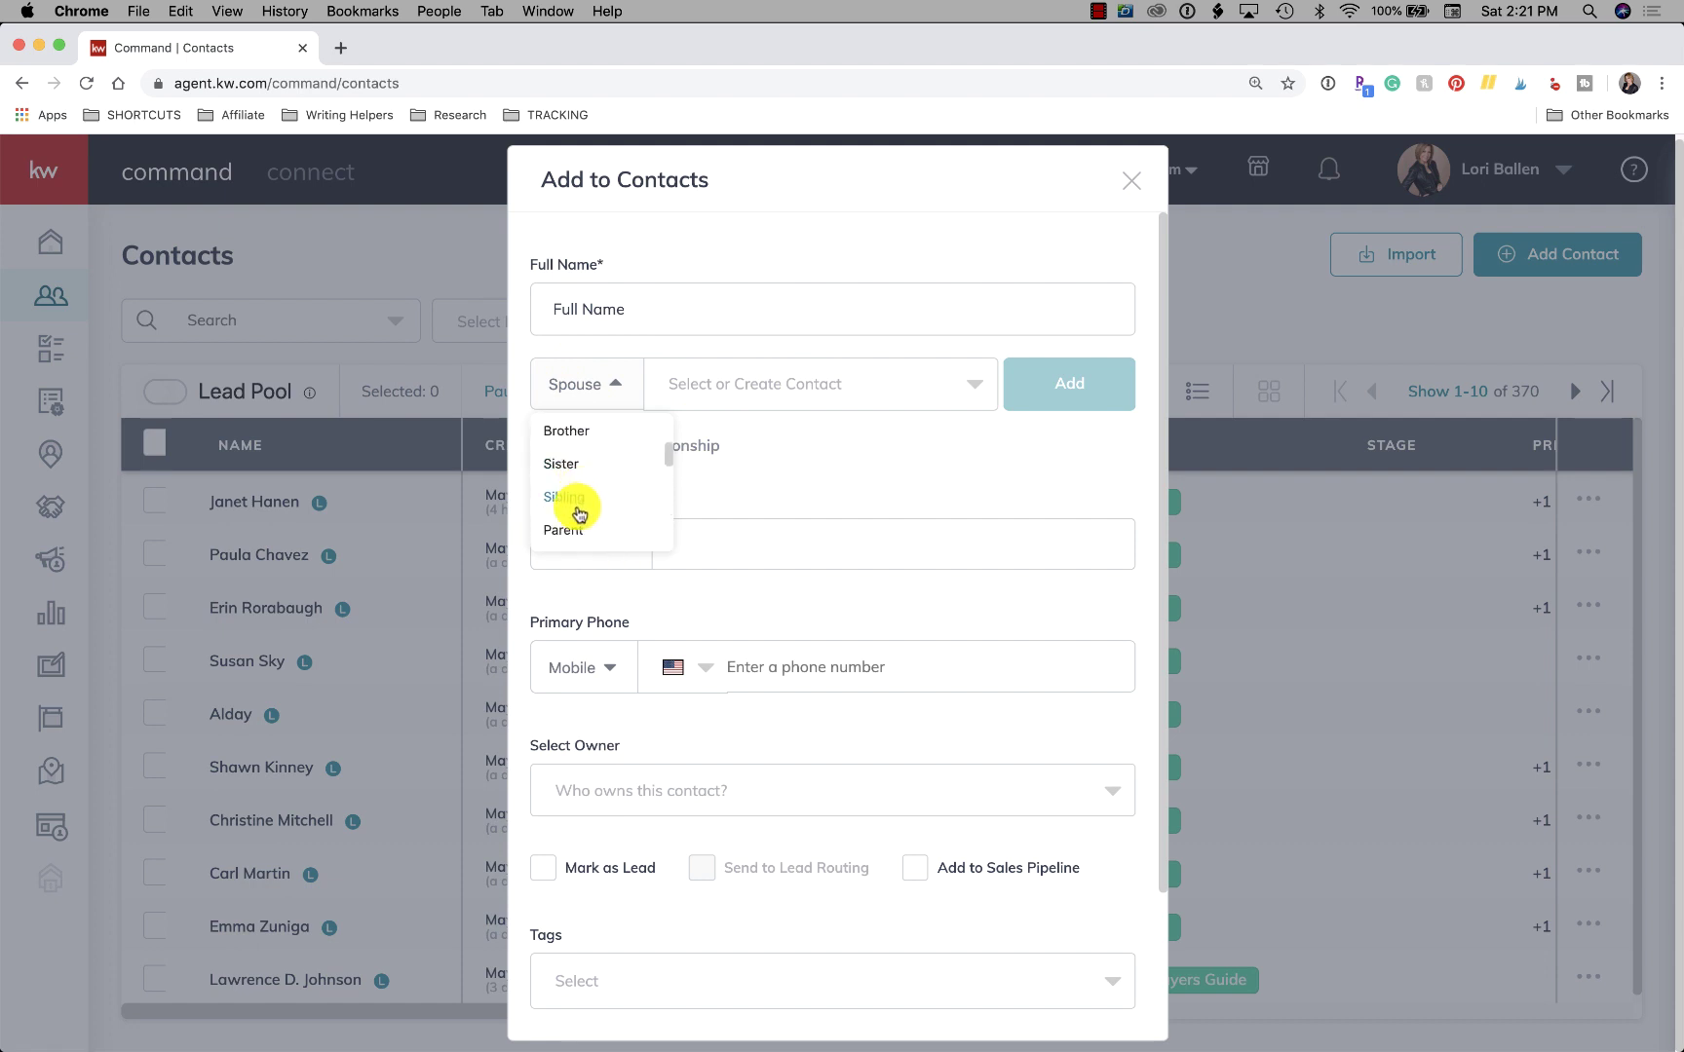
scroll(574, 502, up, 2)
scroll(574, 502, up, 3)
click(573, 439)
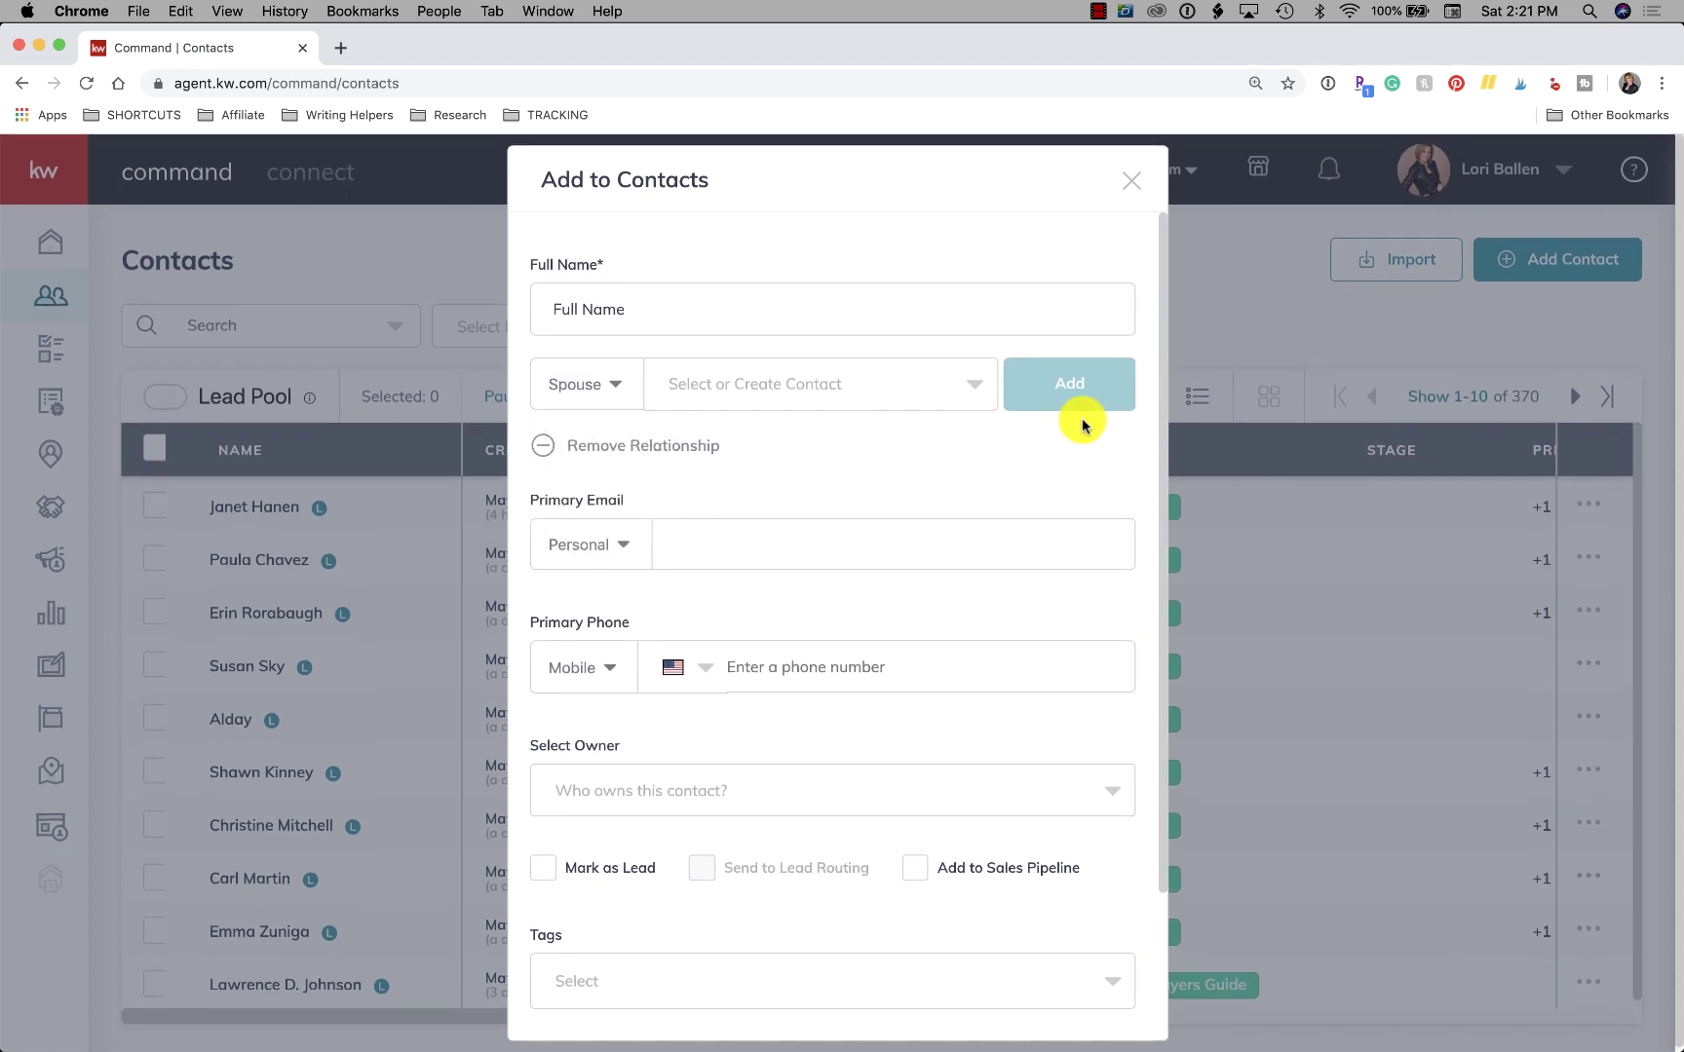
click(953, 390)
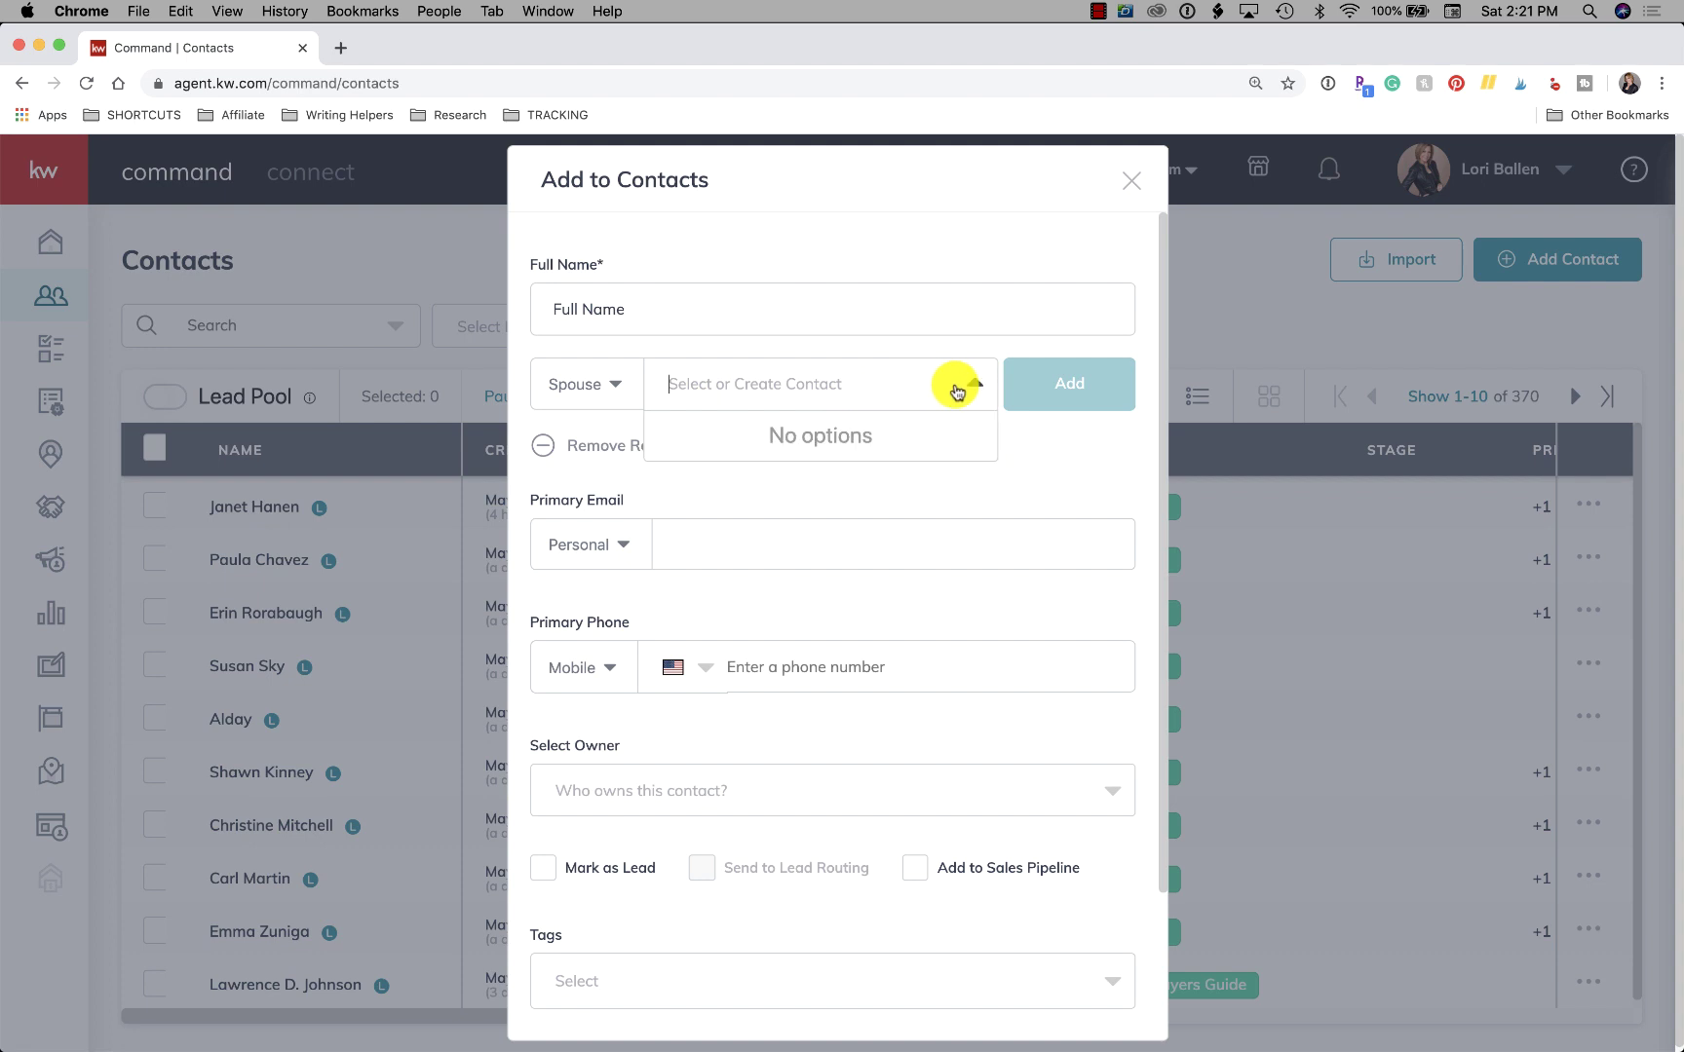
text(tinker)
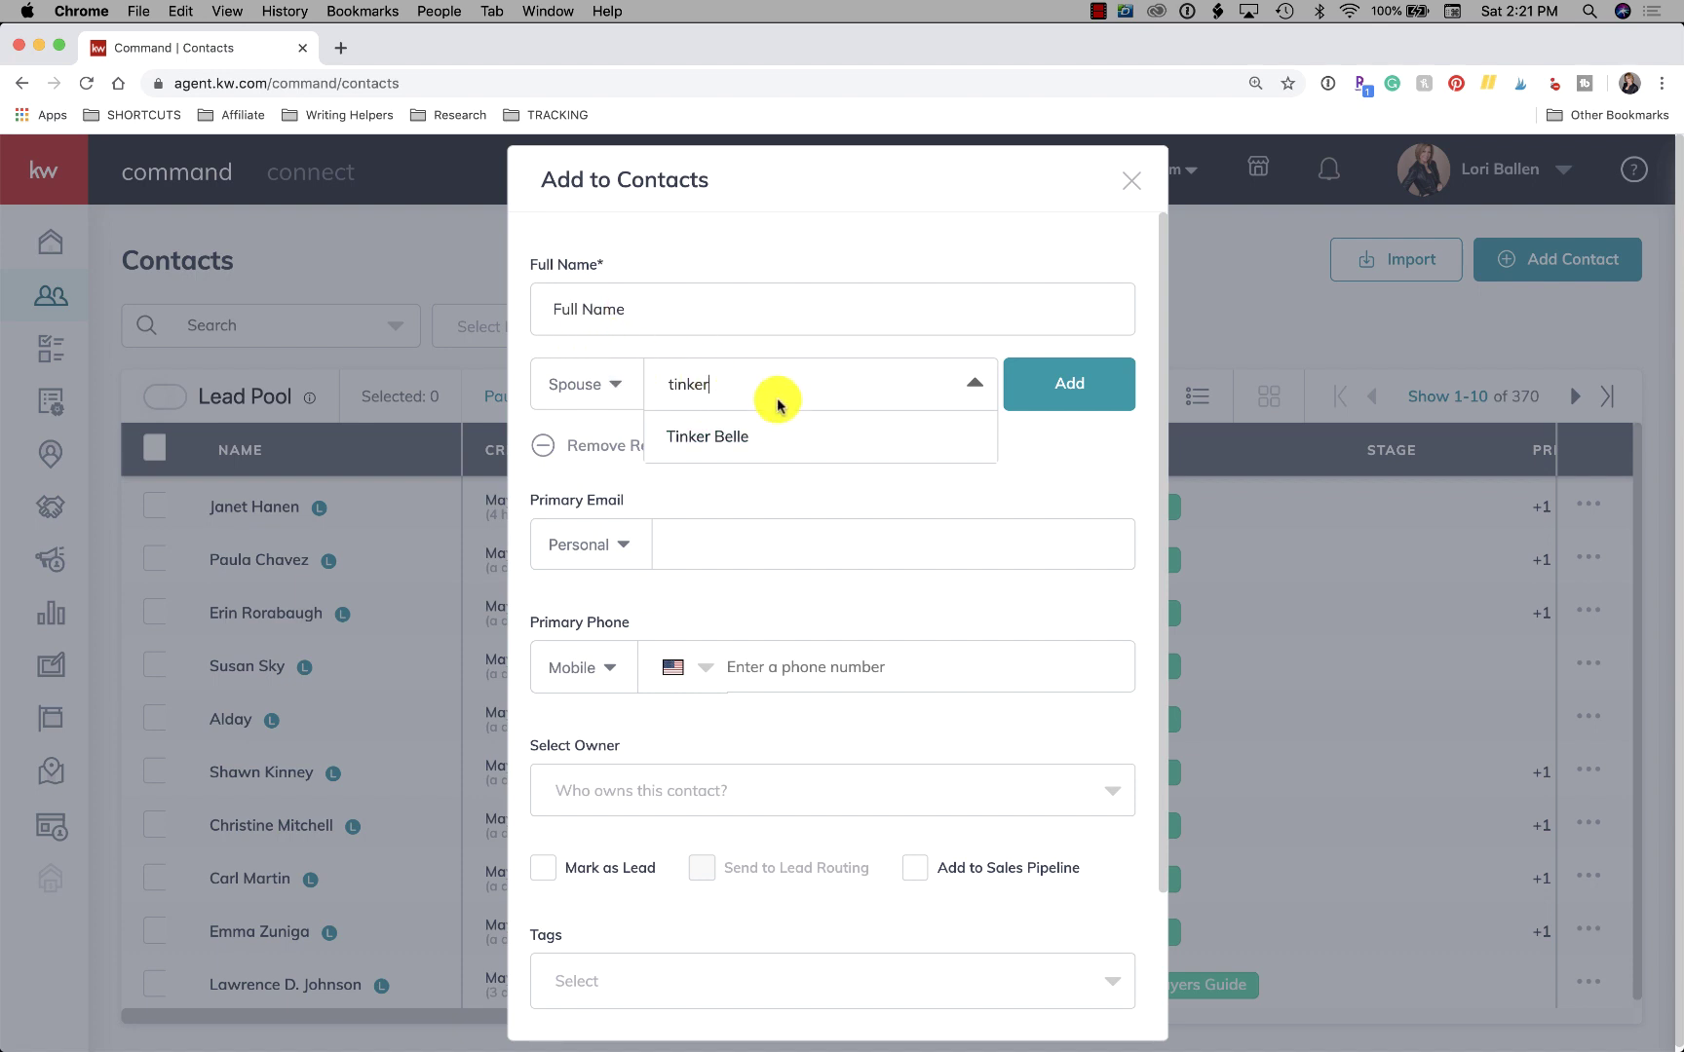
click(725, 390)
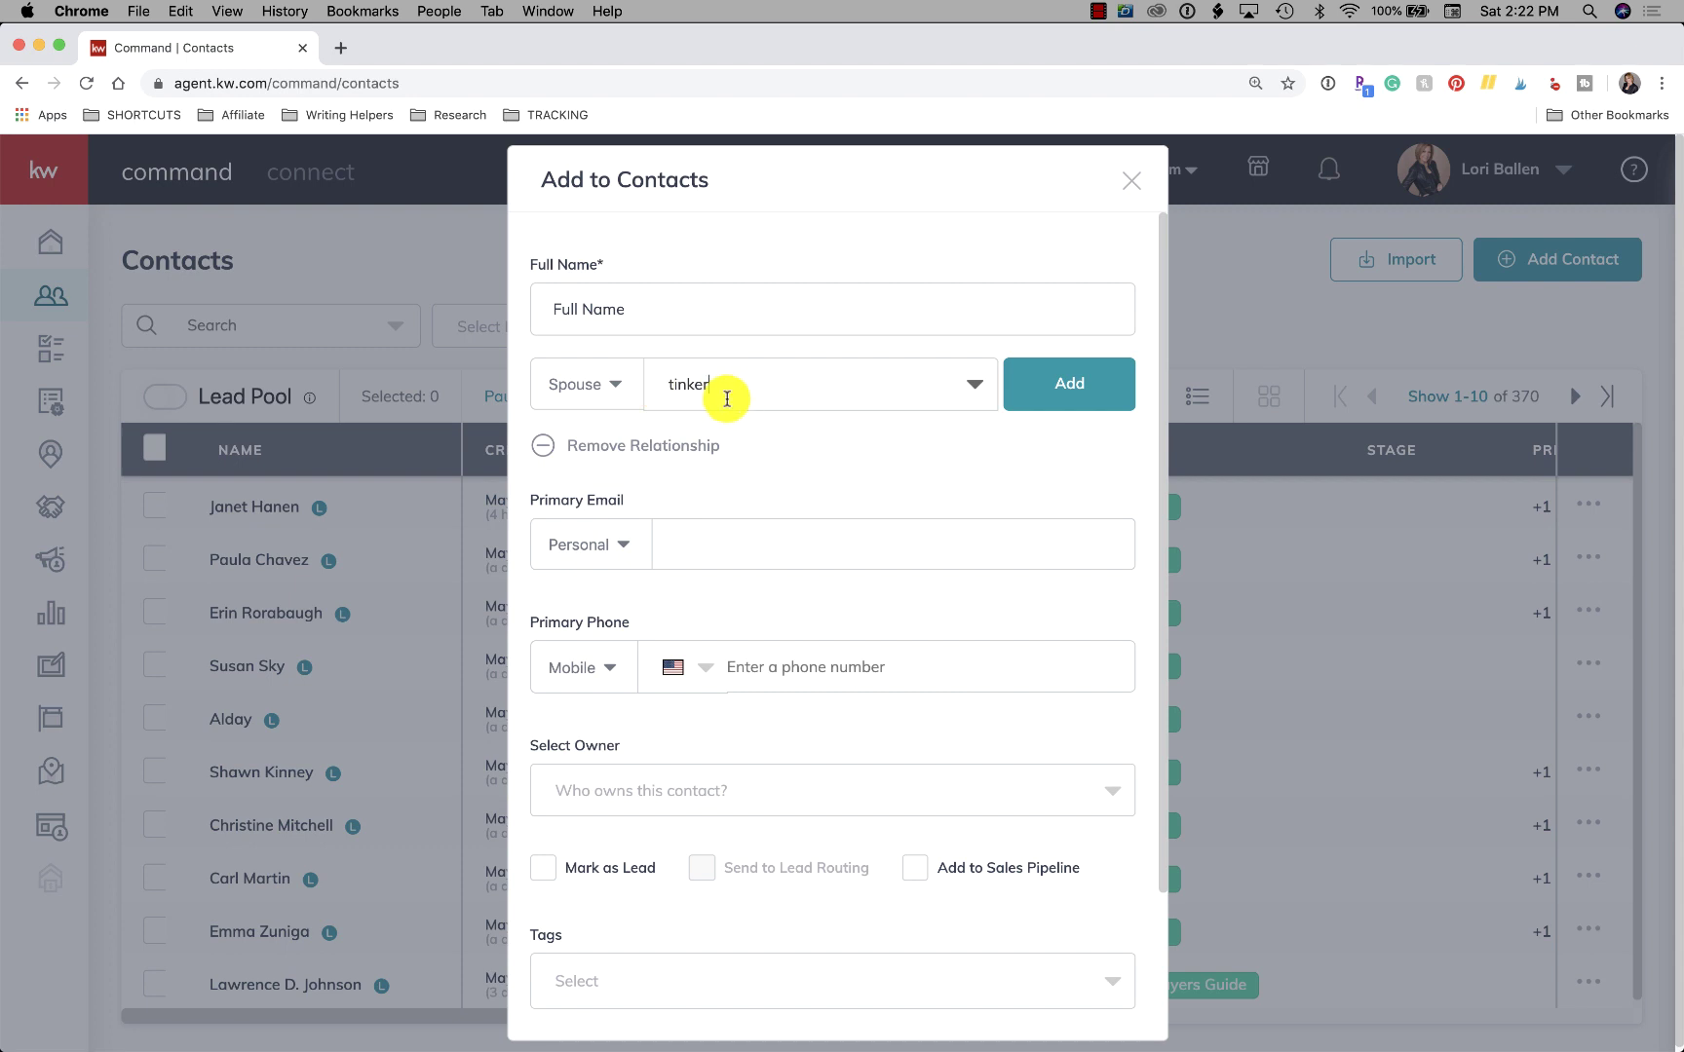
click(699, 383)
key(BackSpace)
key(BackSpace)
key(BackSpace)
key(BackSpace)
key(BackSpace)
key(BackSpace)
click(992, 222)
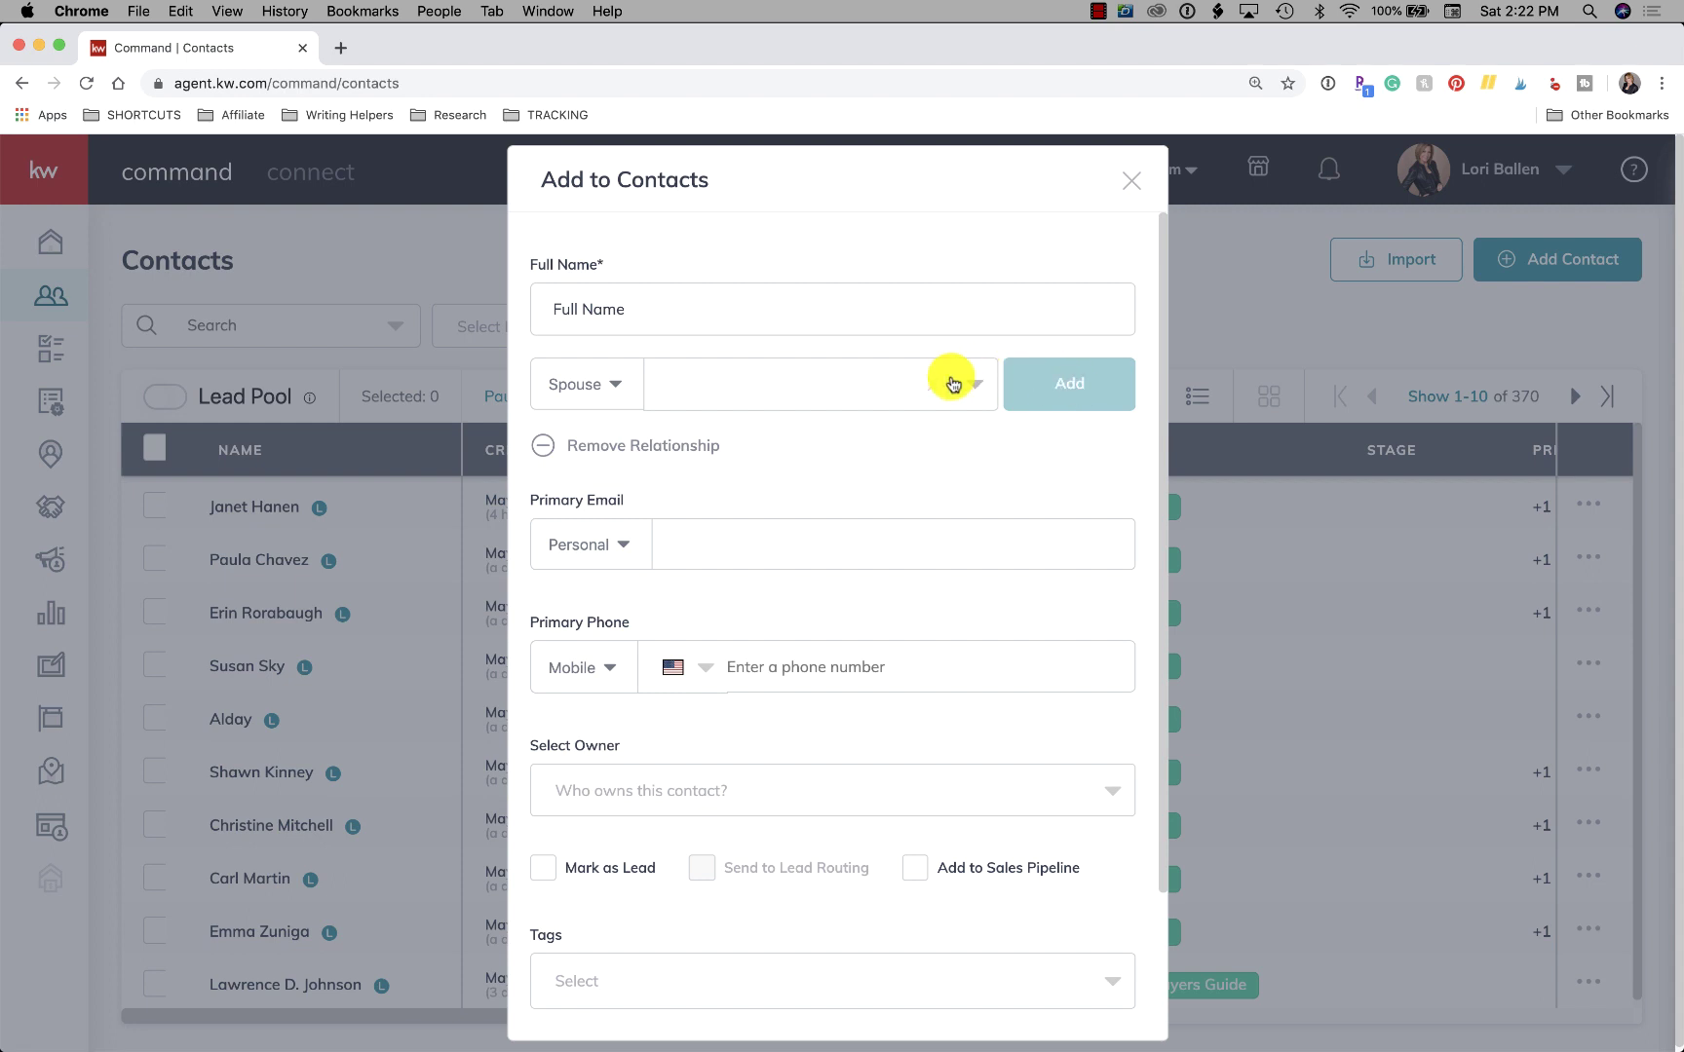
scroll(795, 468, down, 3)
Keep the primary email type as Personal and enter the contact's e-mail address.
scroll(795, 478, up, 1)
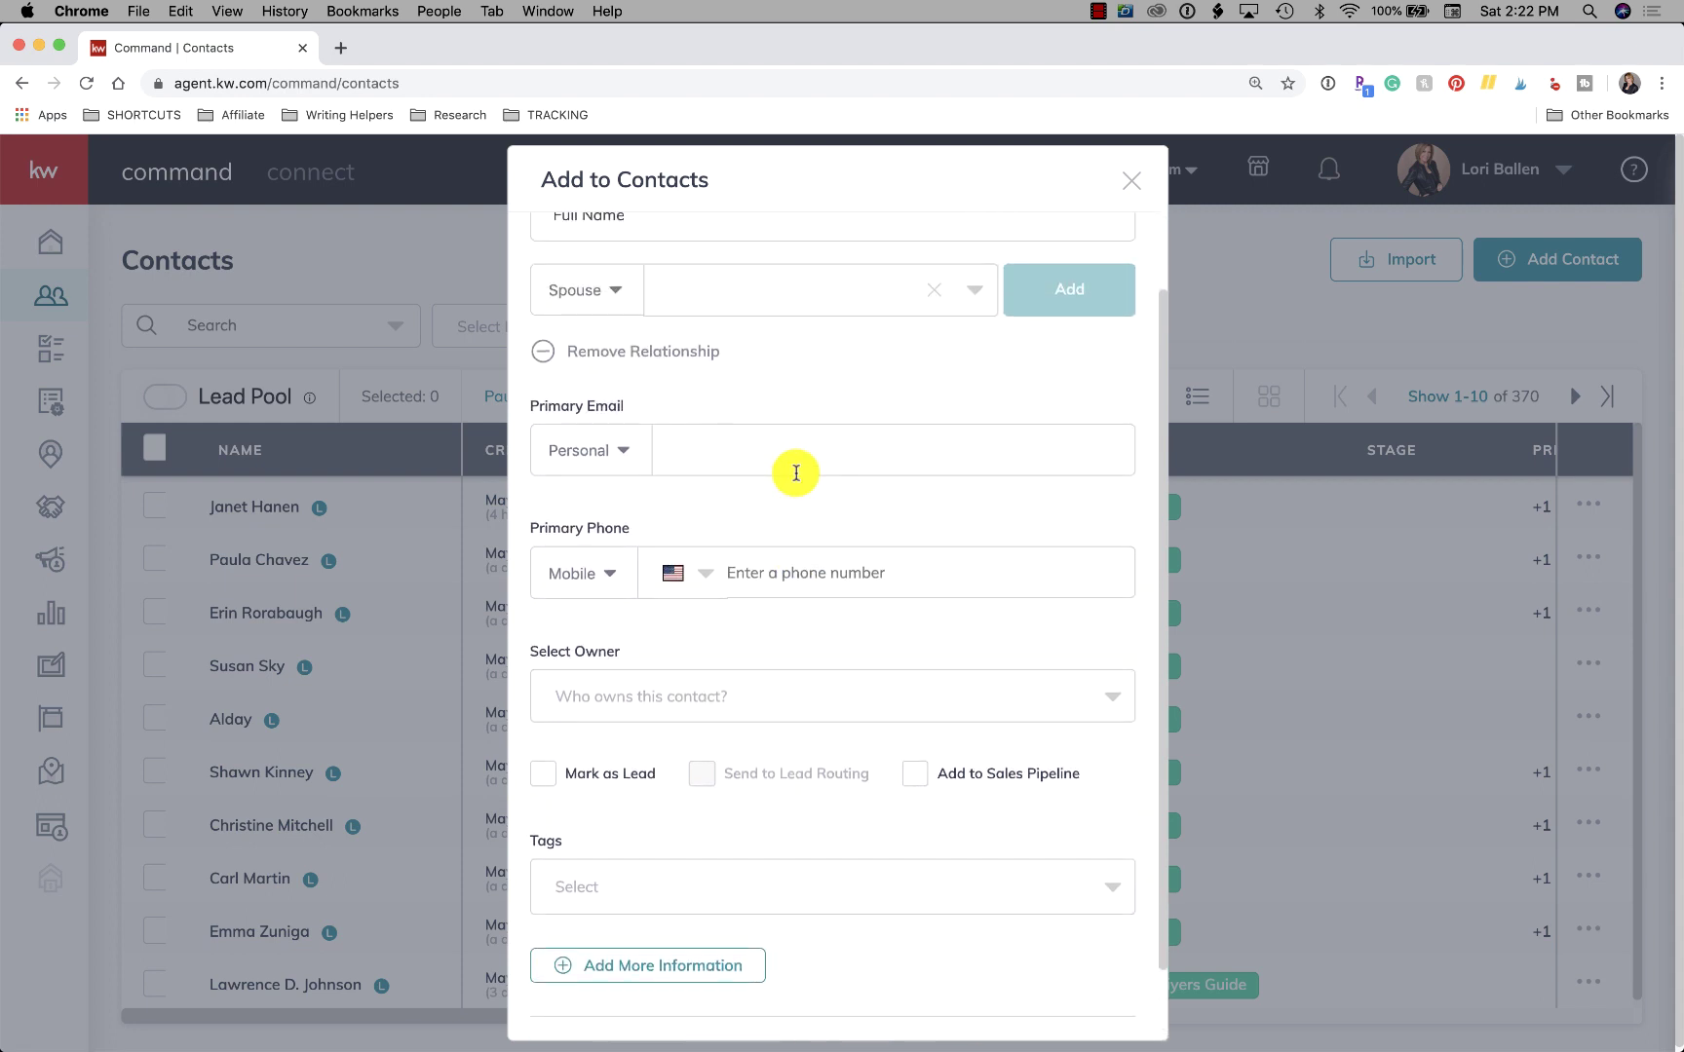
click(599, 458)
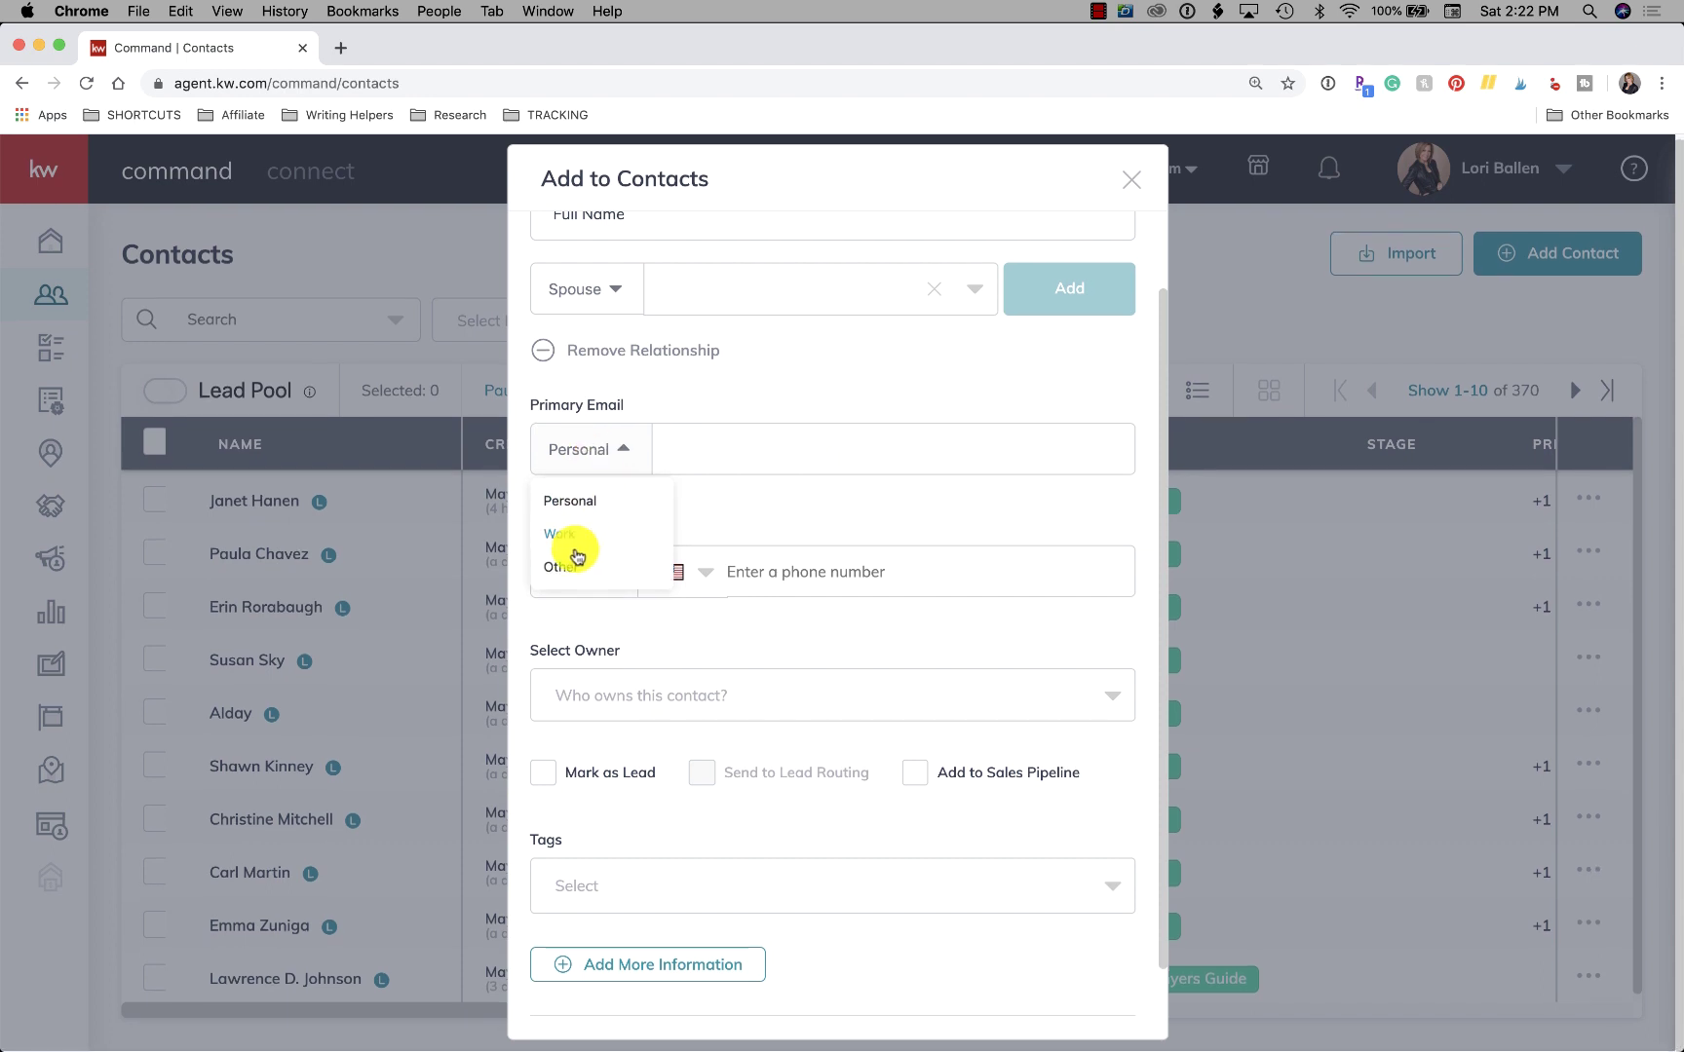
click(714, 453)
text(fullname@gmail.com)
click(756, 526)
Keep the phone type as Mobile and type the contact's phone number.
scroll(756, 526, down, 1)
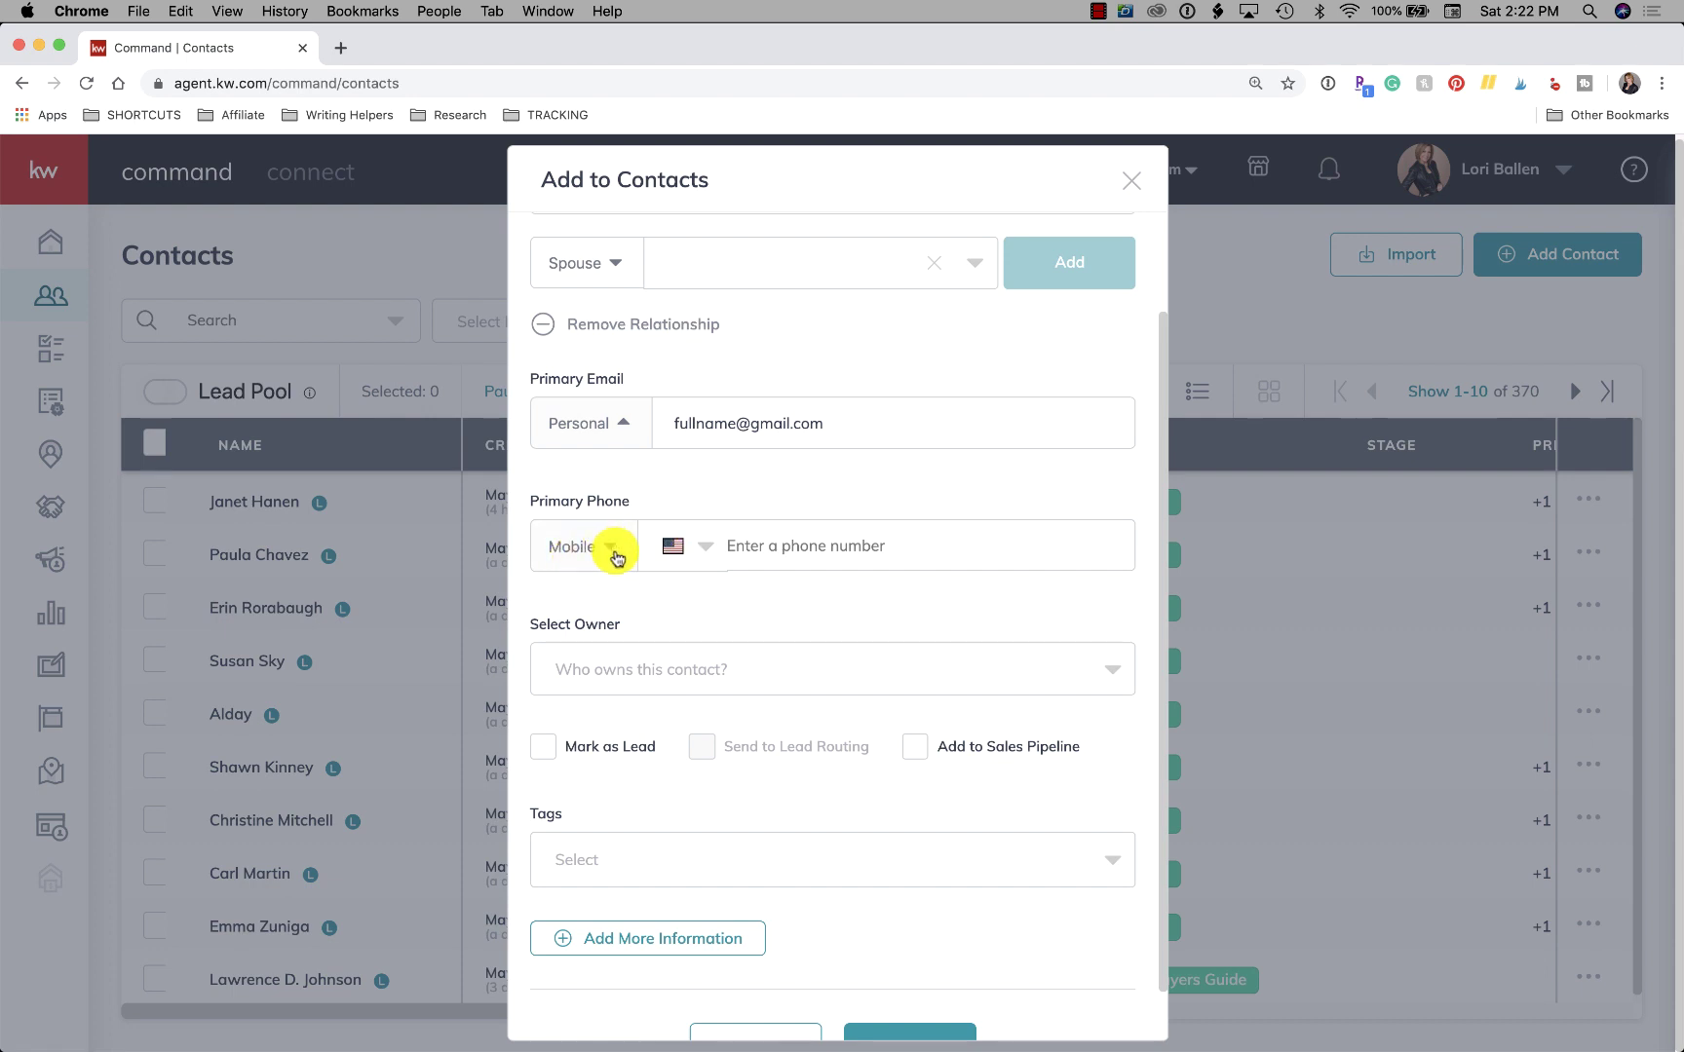
click(610, 551)
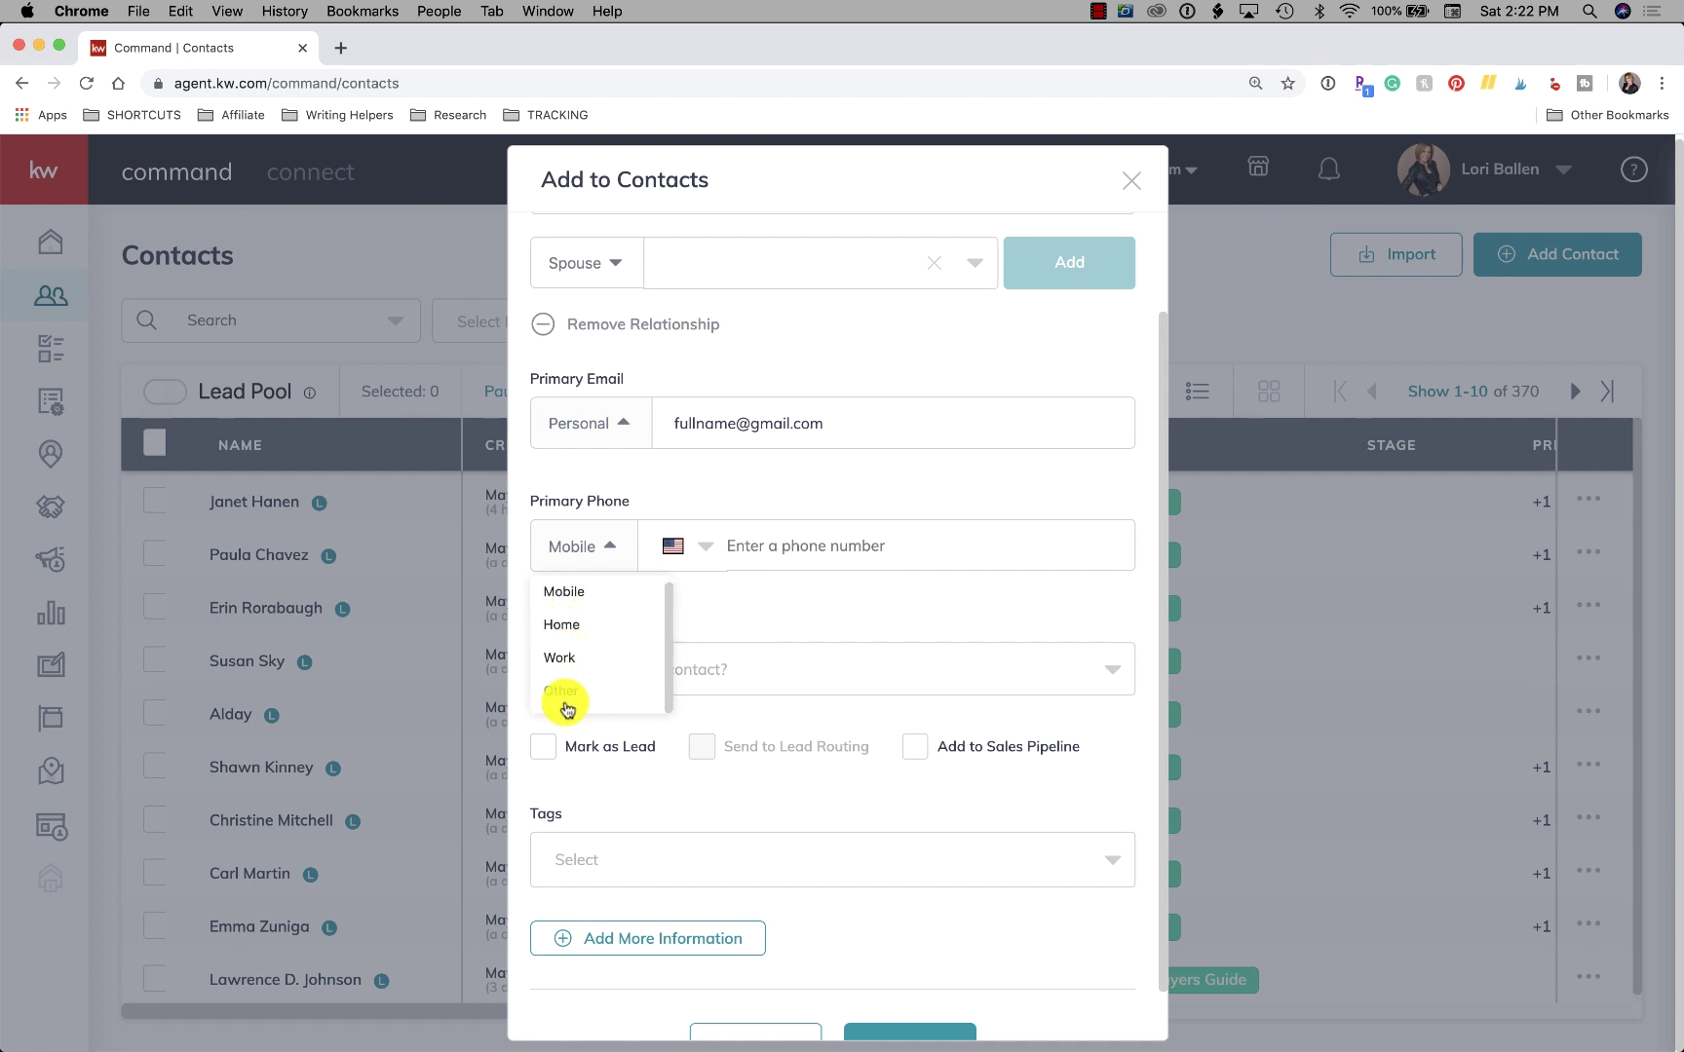
click(768, 538)
text(702) 55)
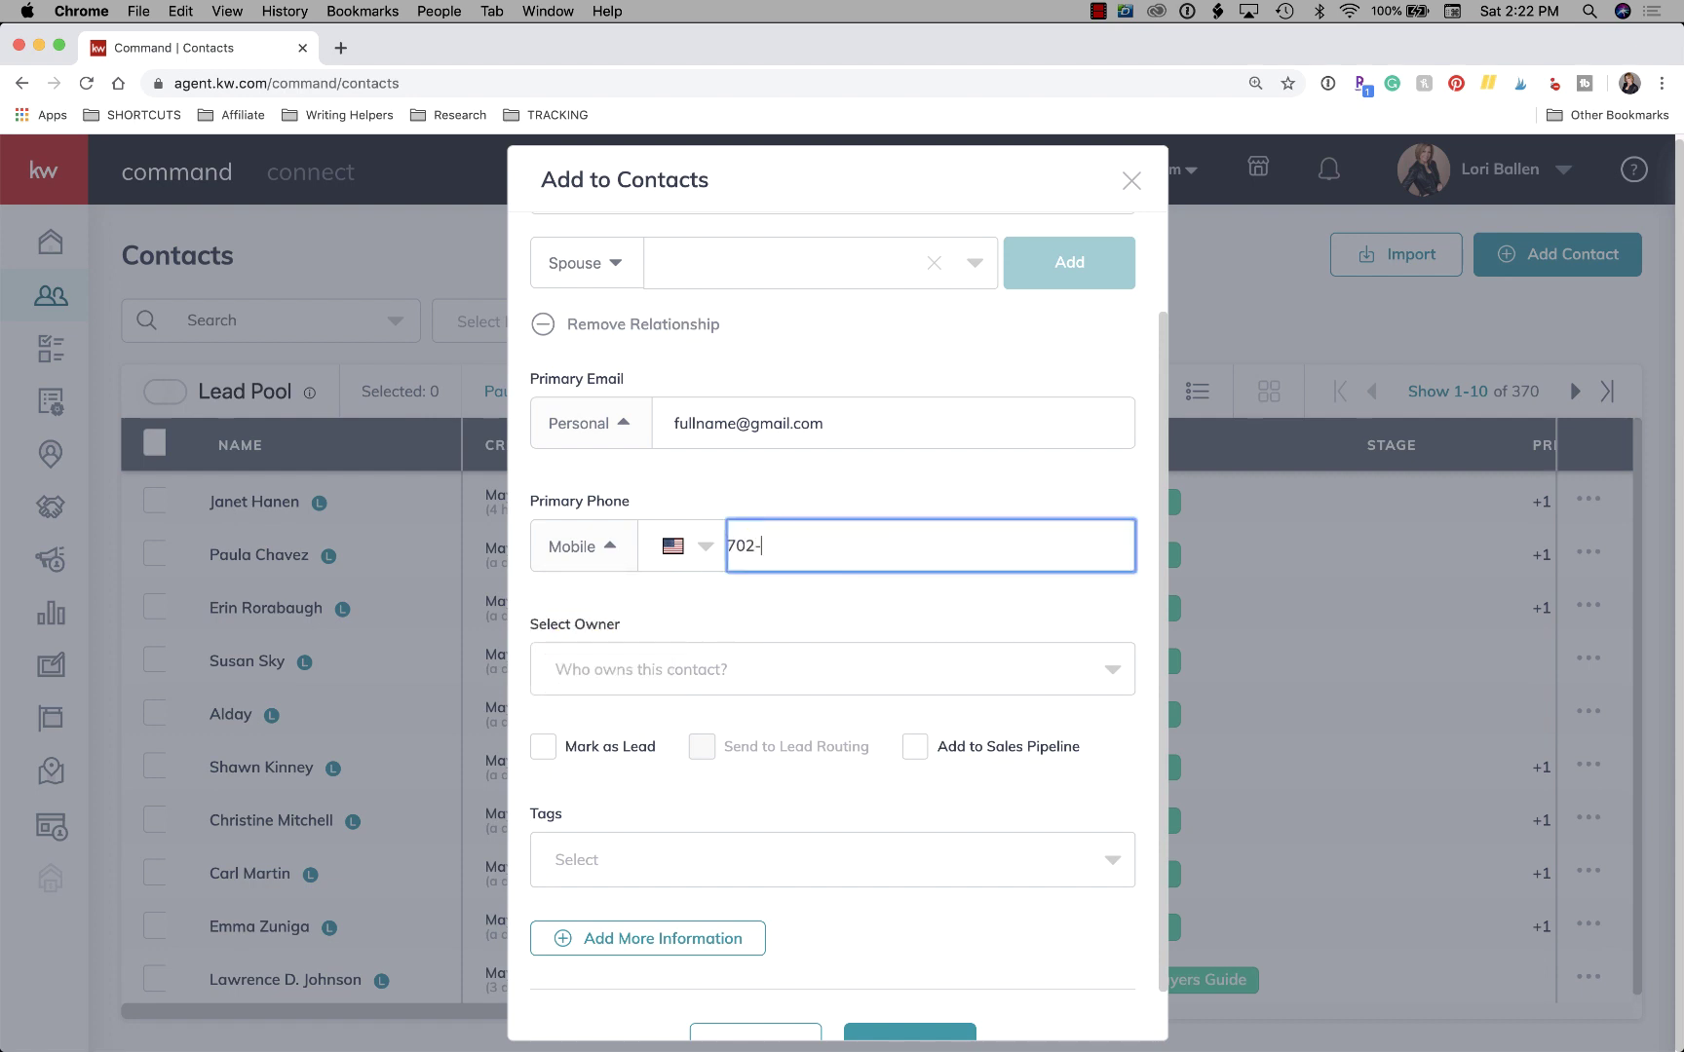
text(5-5555)
Finish the mobile number and choose the agent's team as the contact's owner.
click(791, 597)
scroll(781, 590, down, 2)
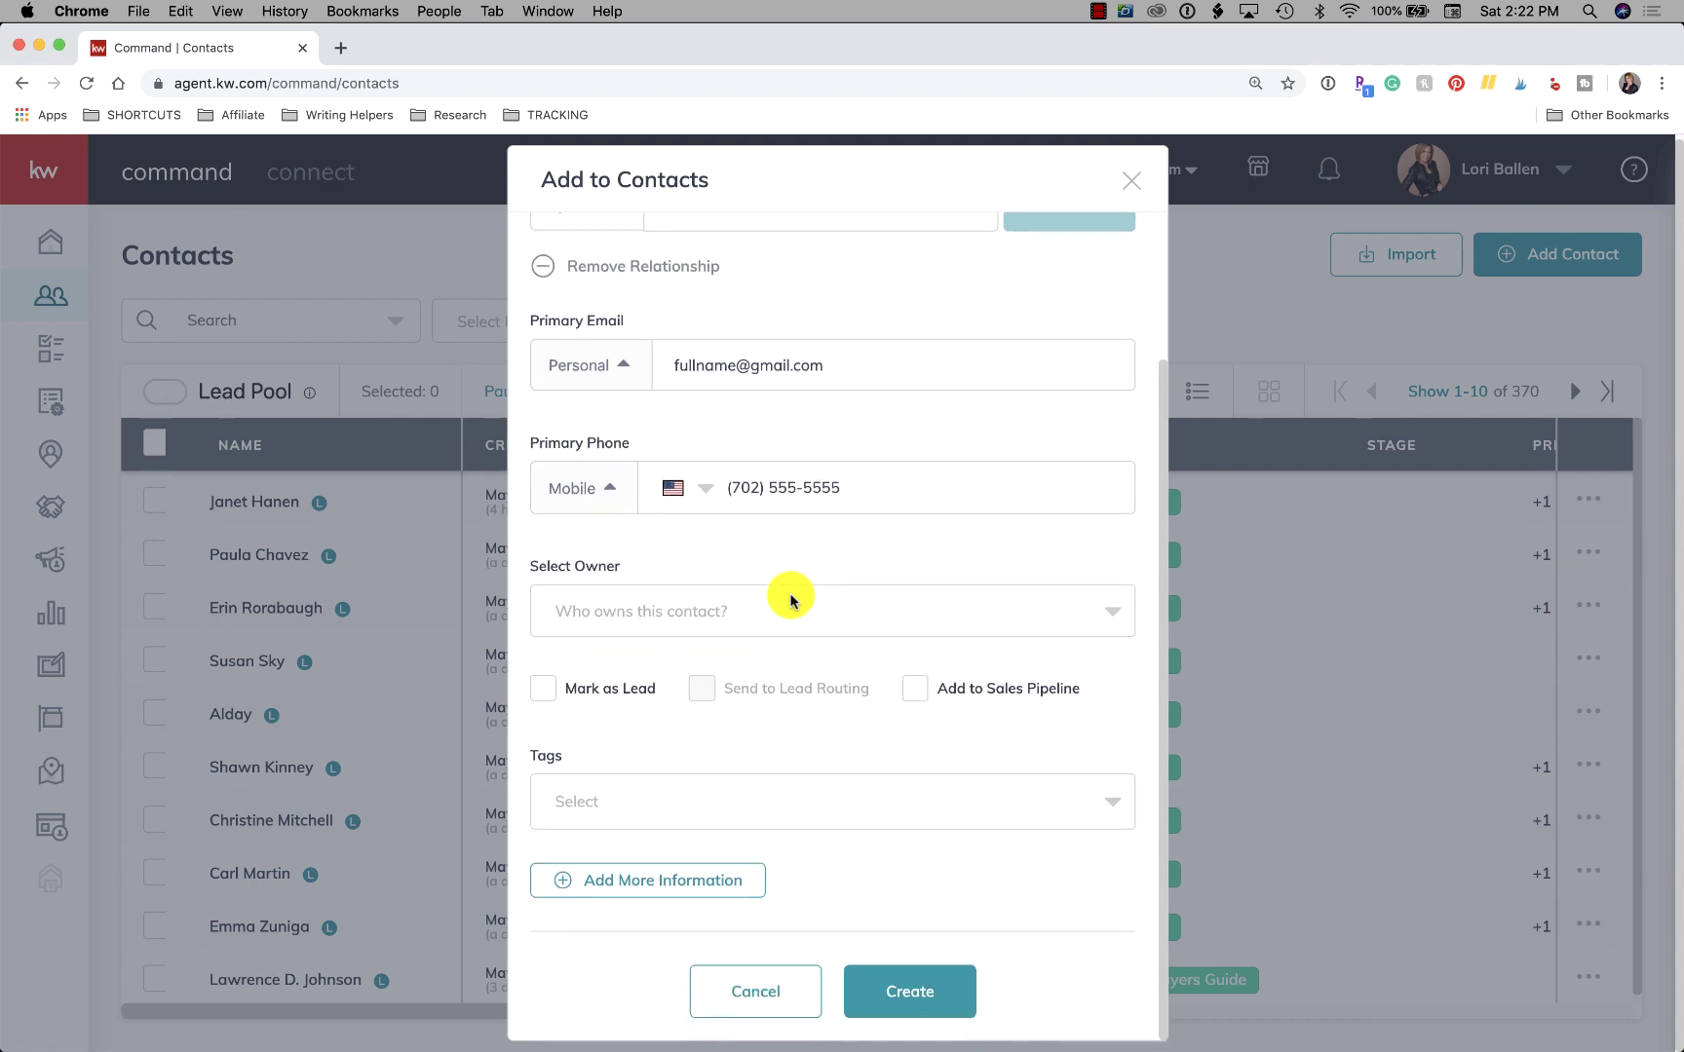
click(643, 611)
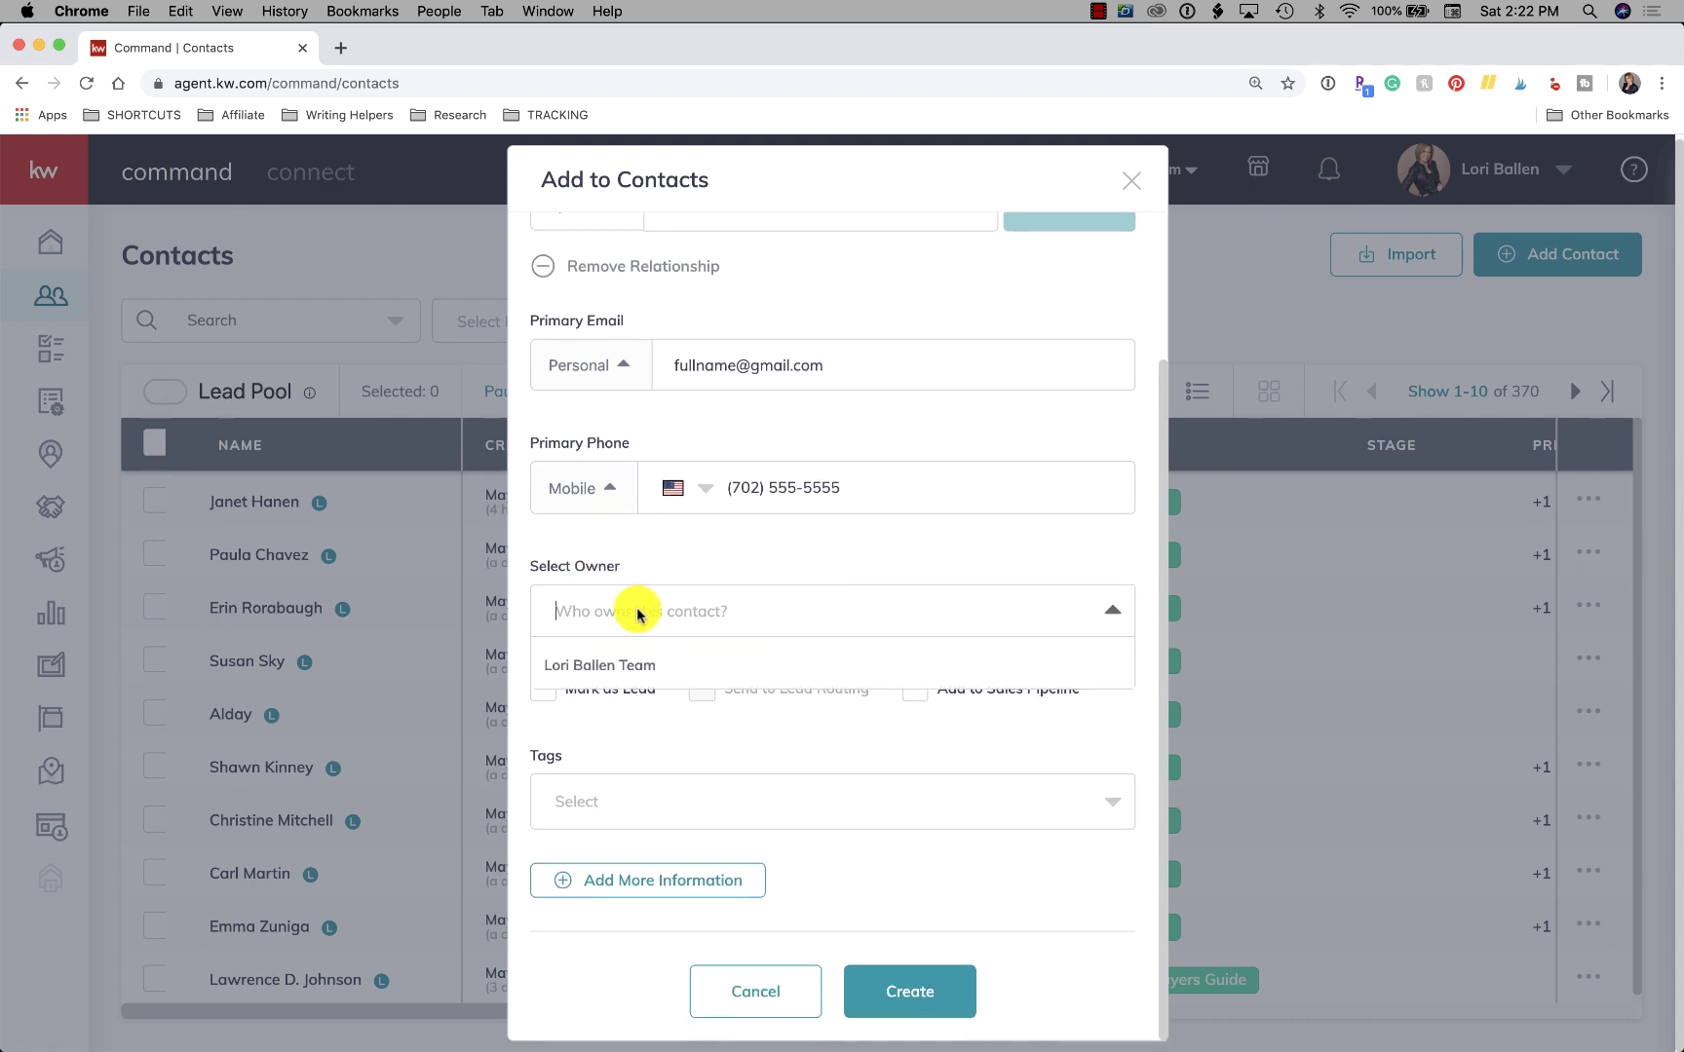
click(665, 666)
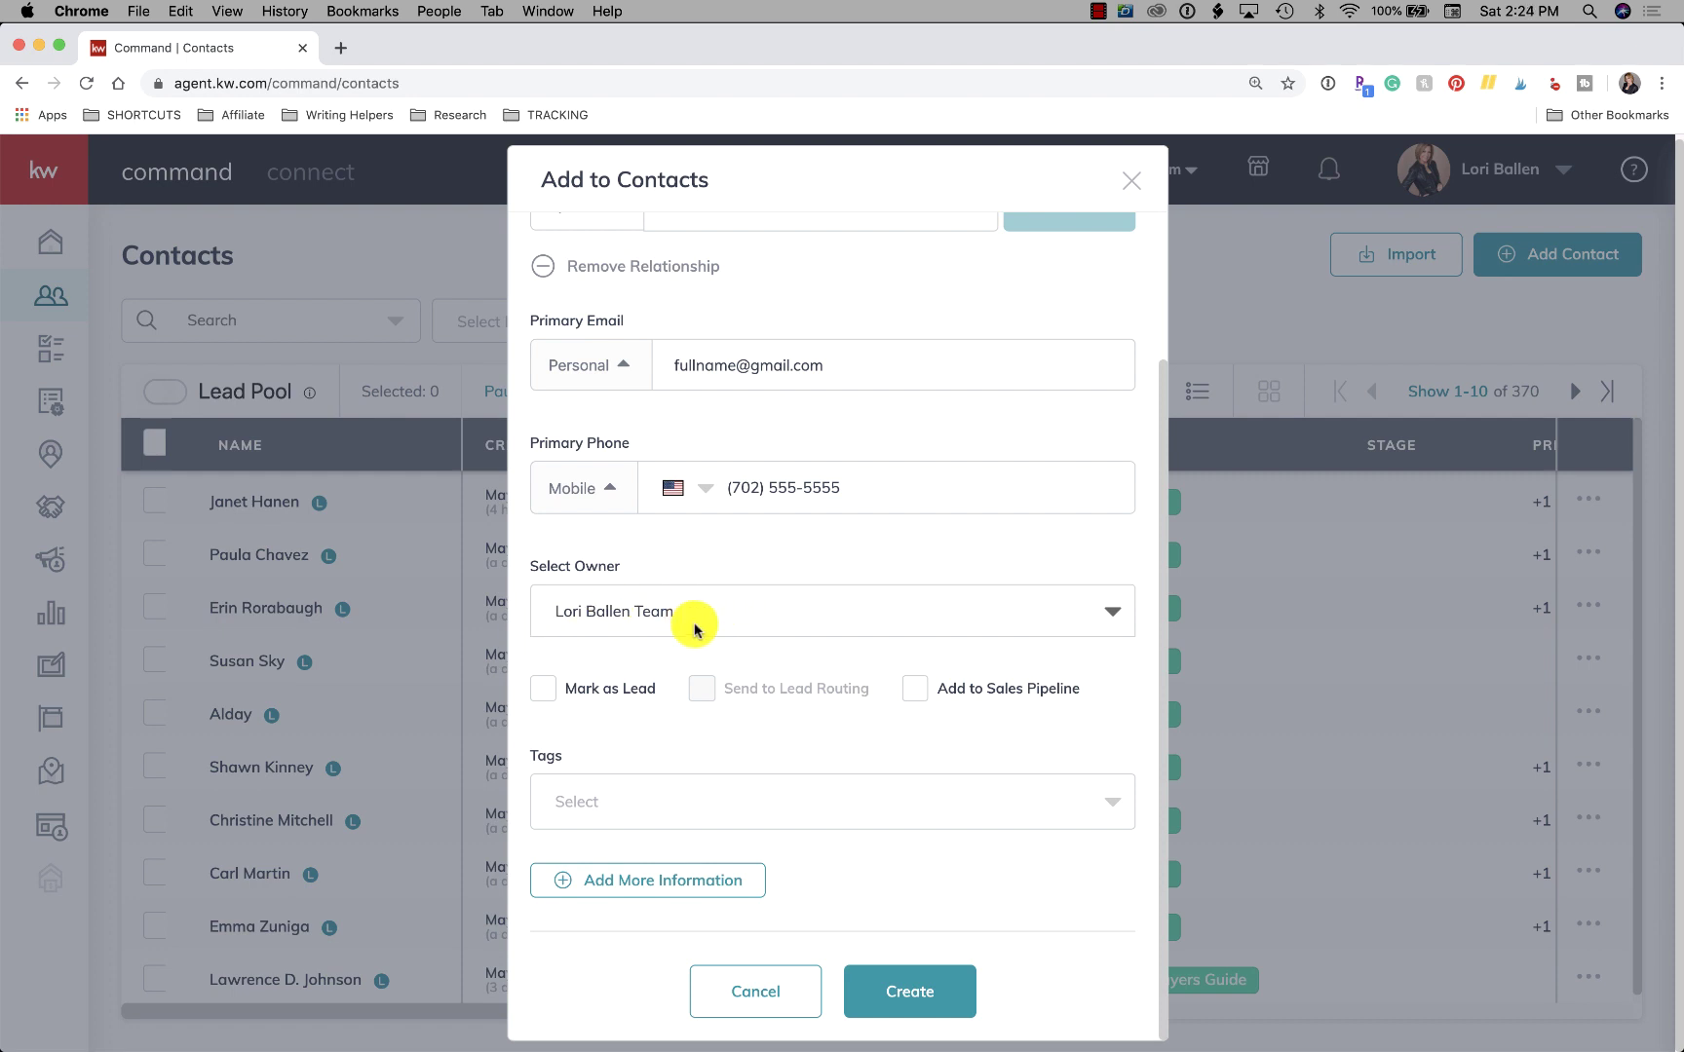
Leave Mark as Lead, Send to Lead Routing and Add to Sales Pipeline all unchecked.
click(539, 689)
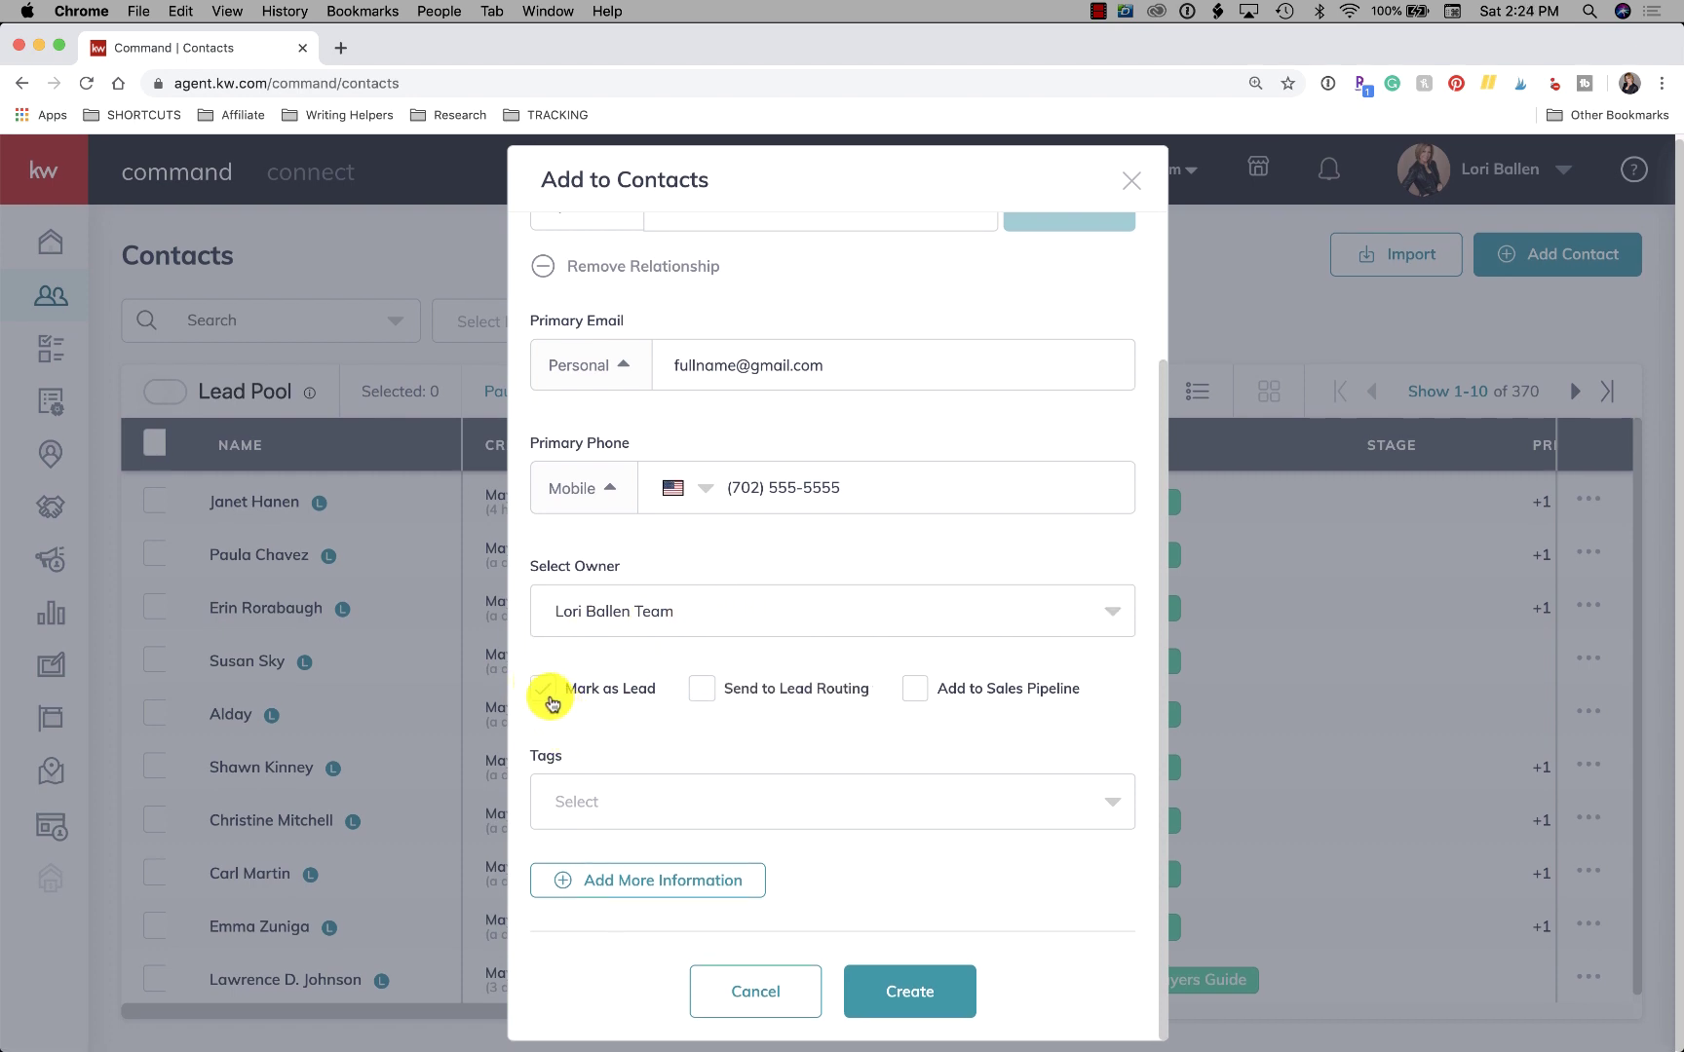
scroll(686, 436, up, 3)
scroll(686, 437, down, 3)
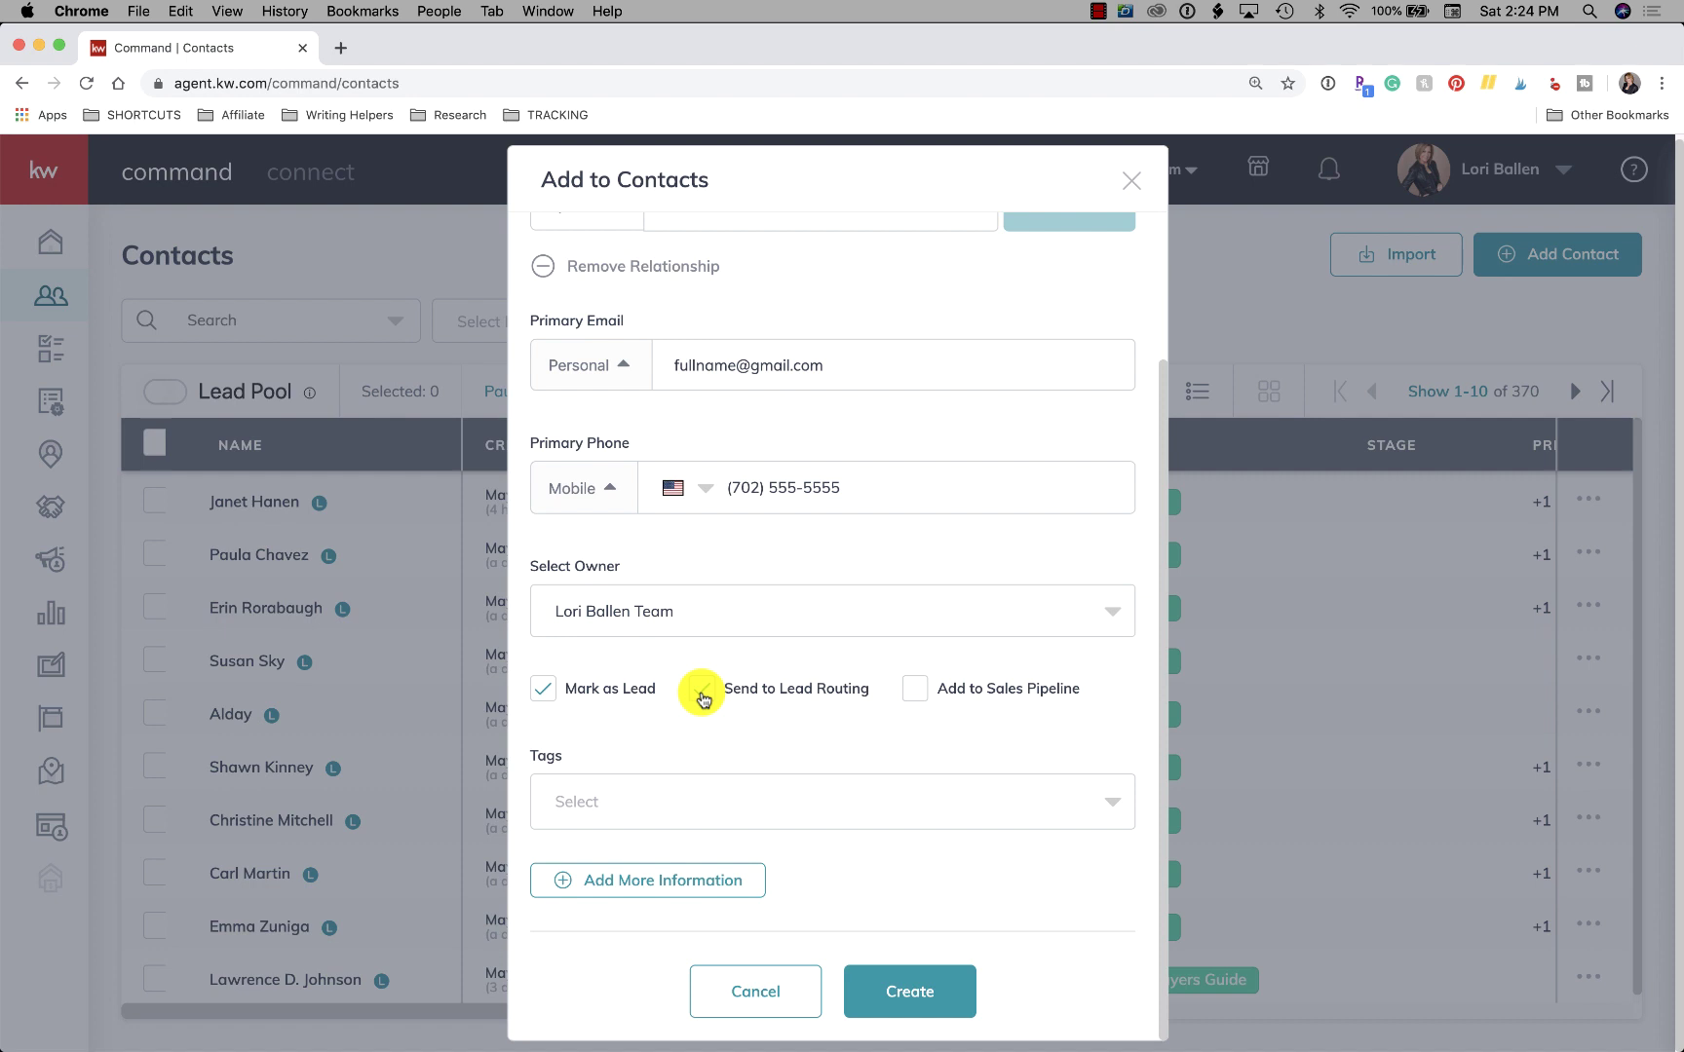
click(701, 690)
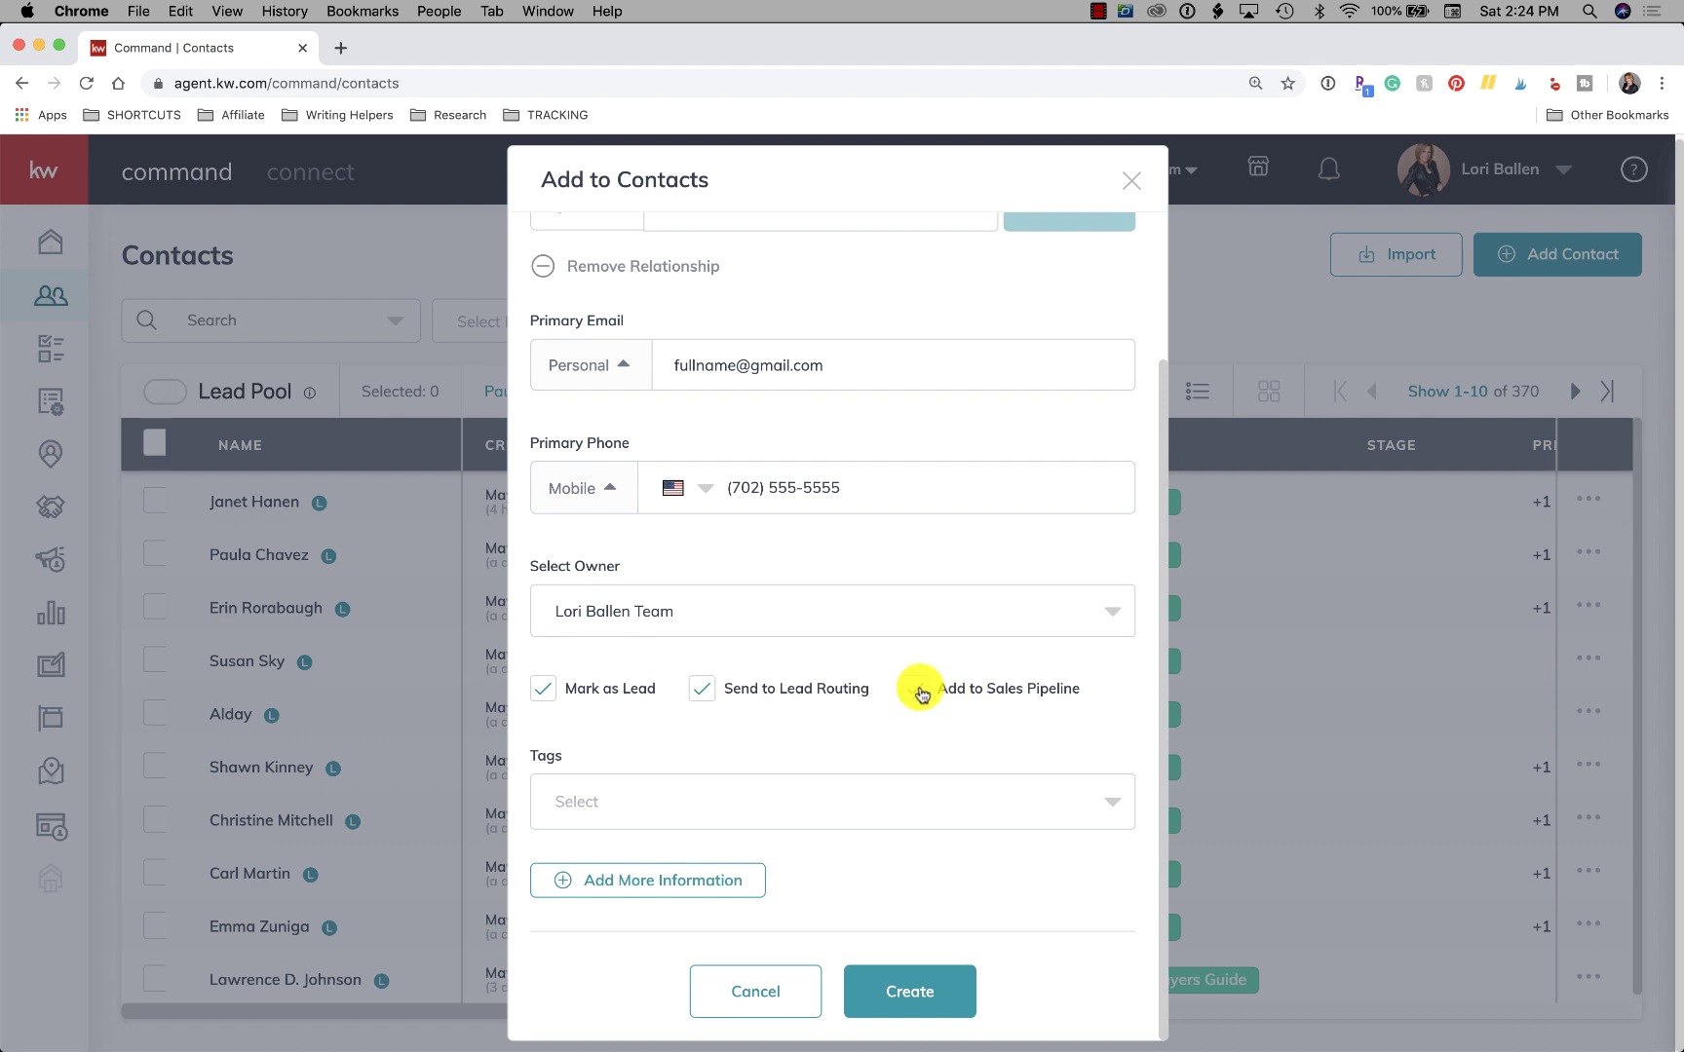
click(921, 694)
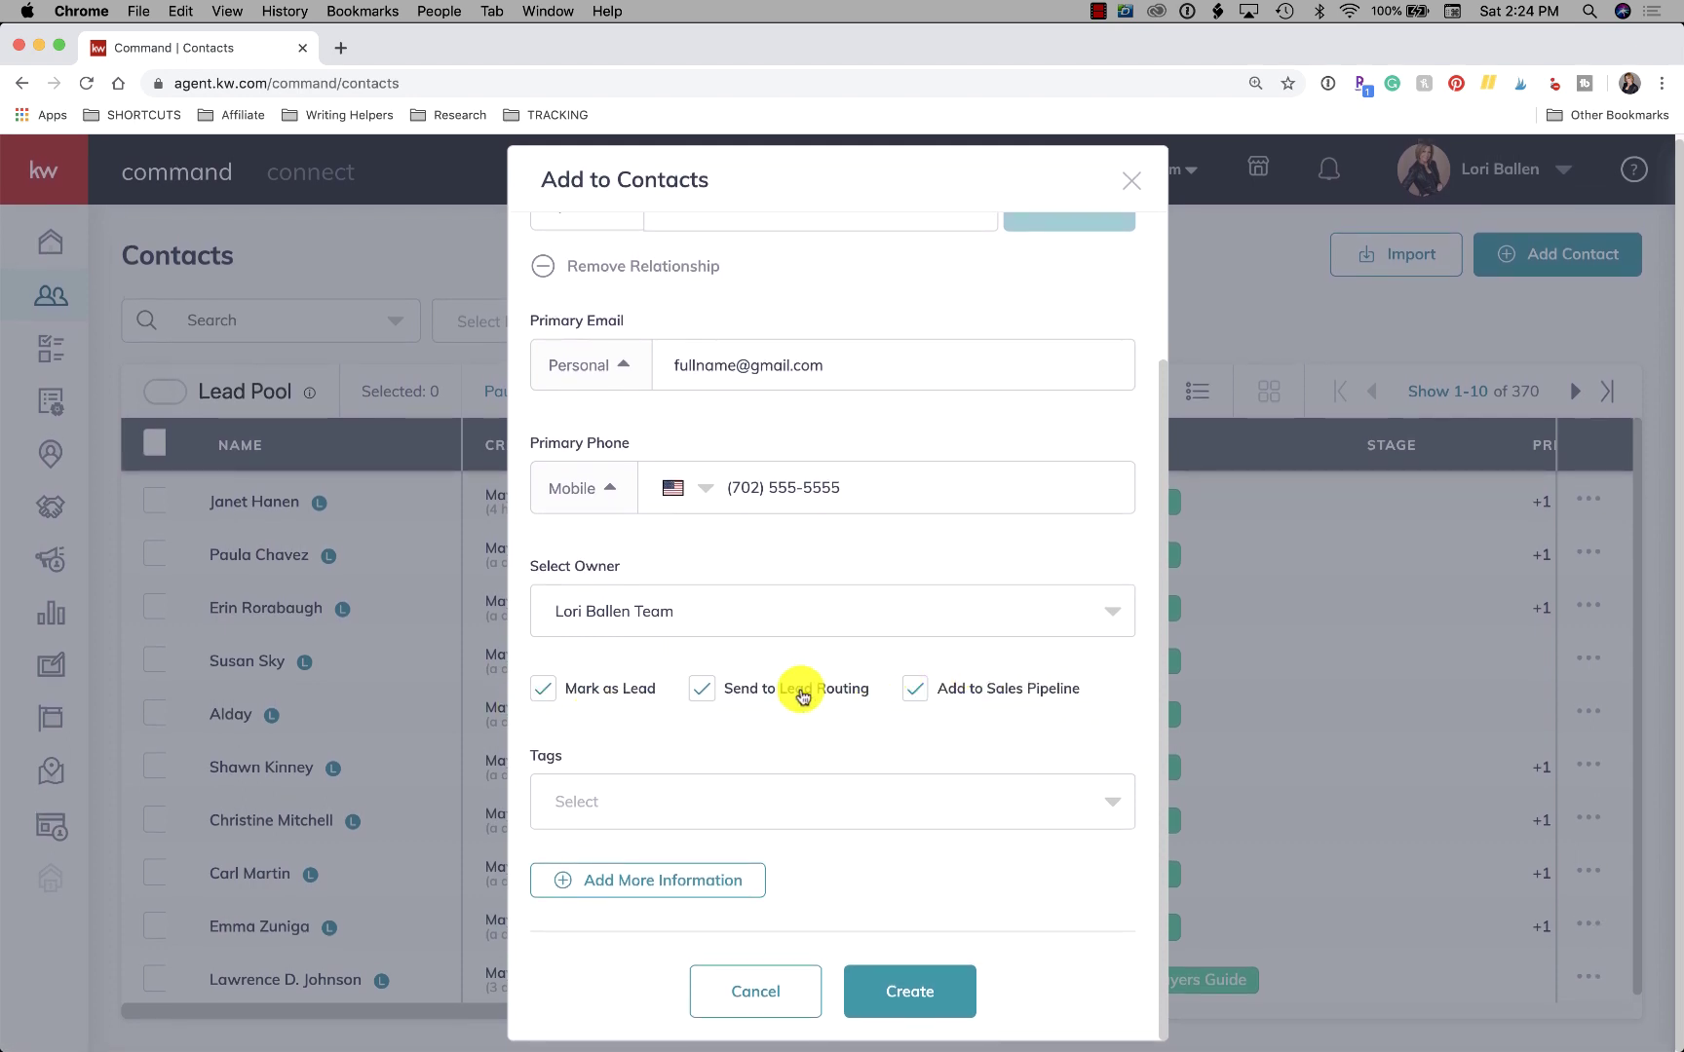
click(916, 690)
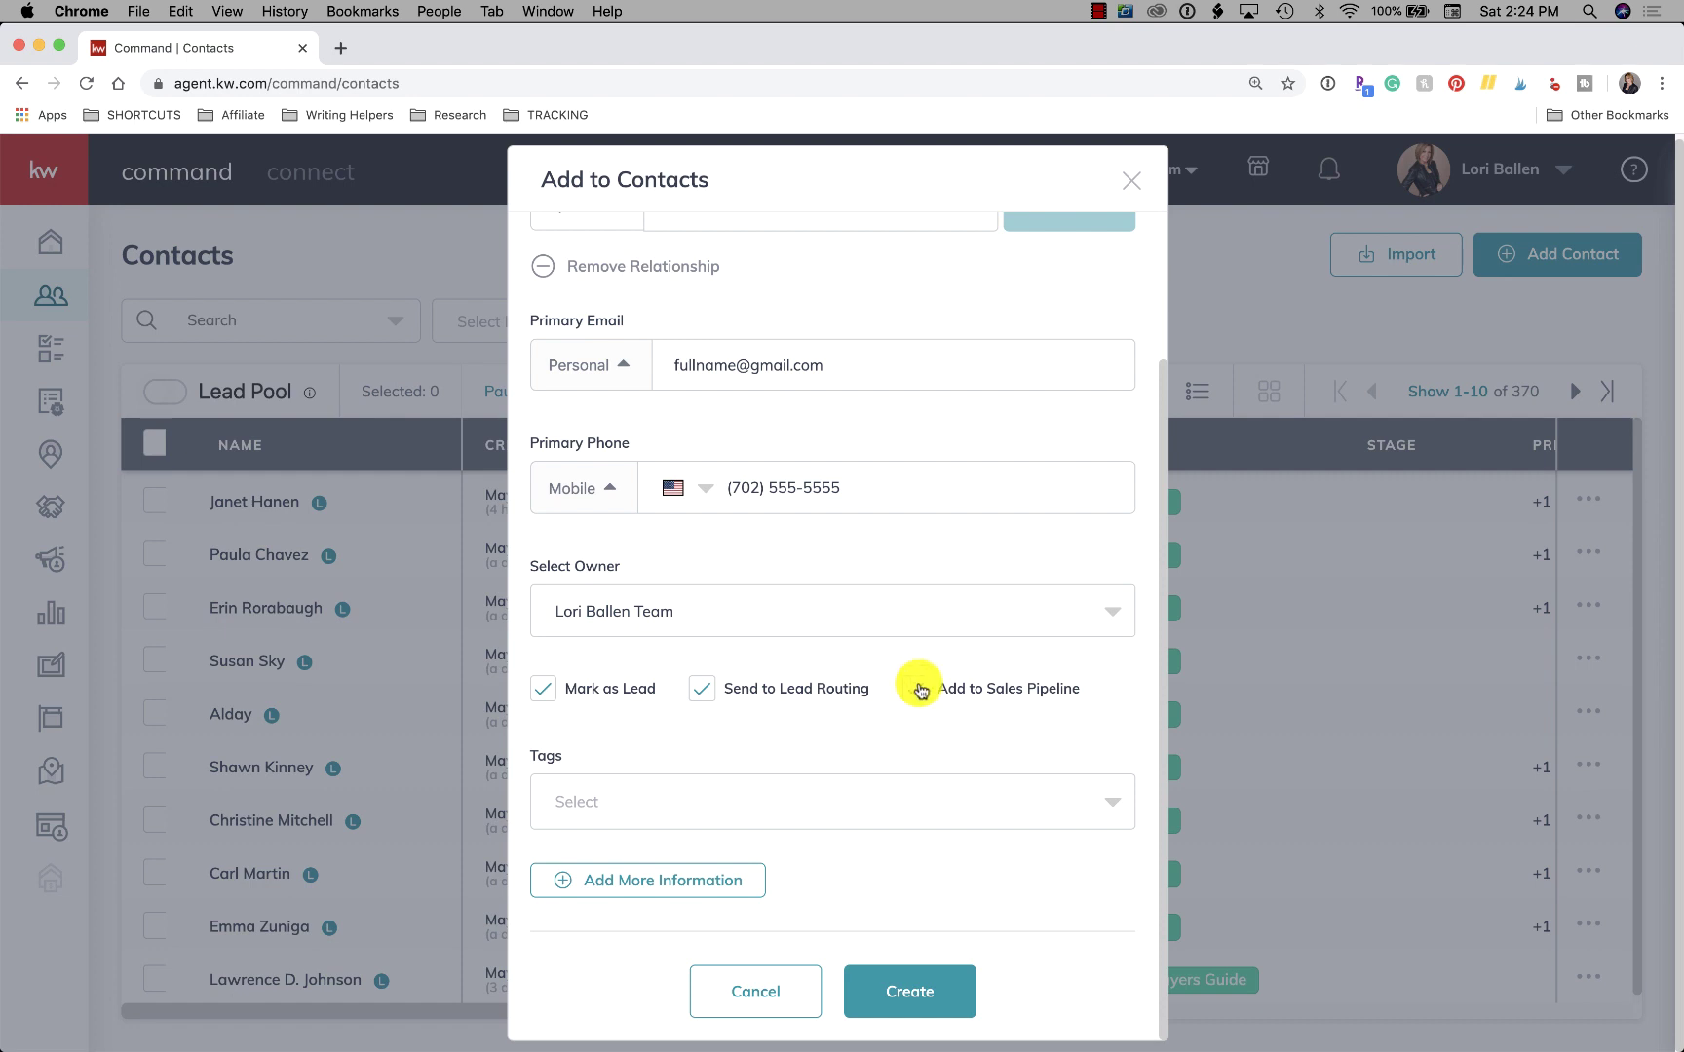
click(702, 689)
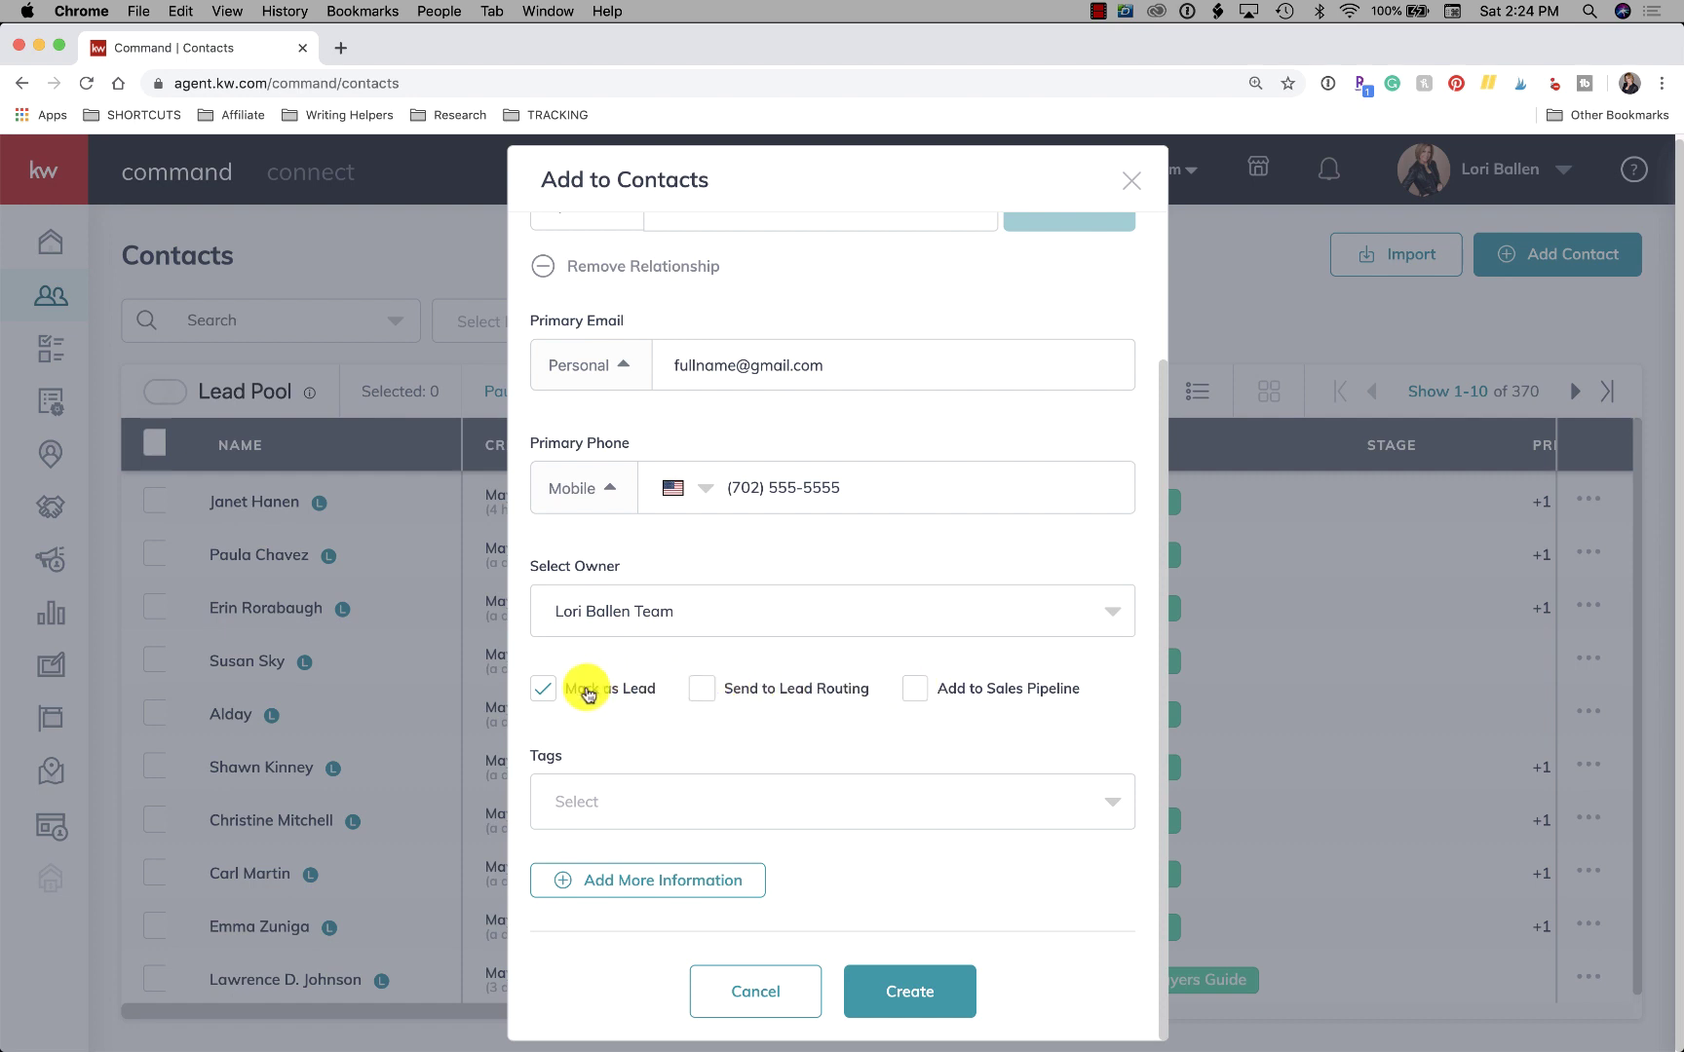
click(550, 692)
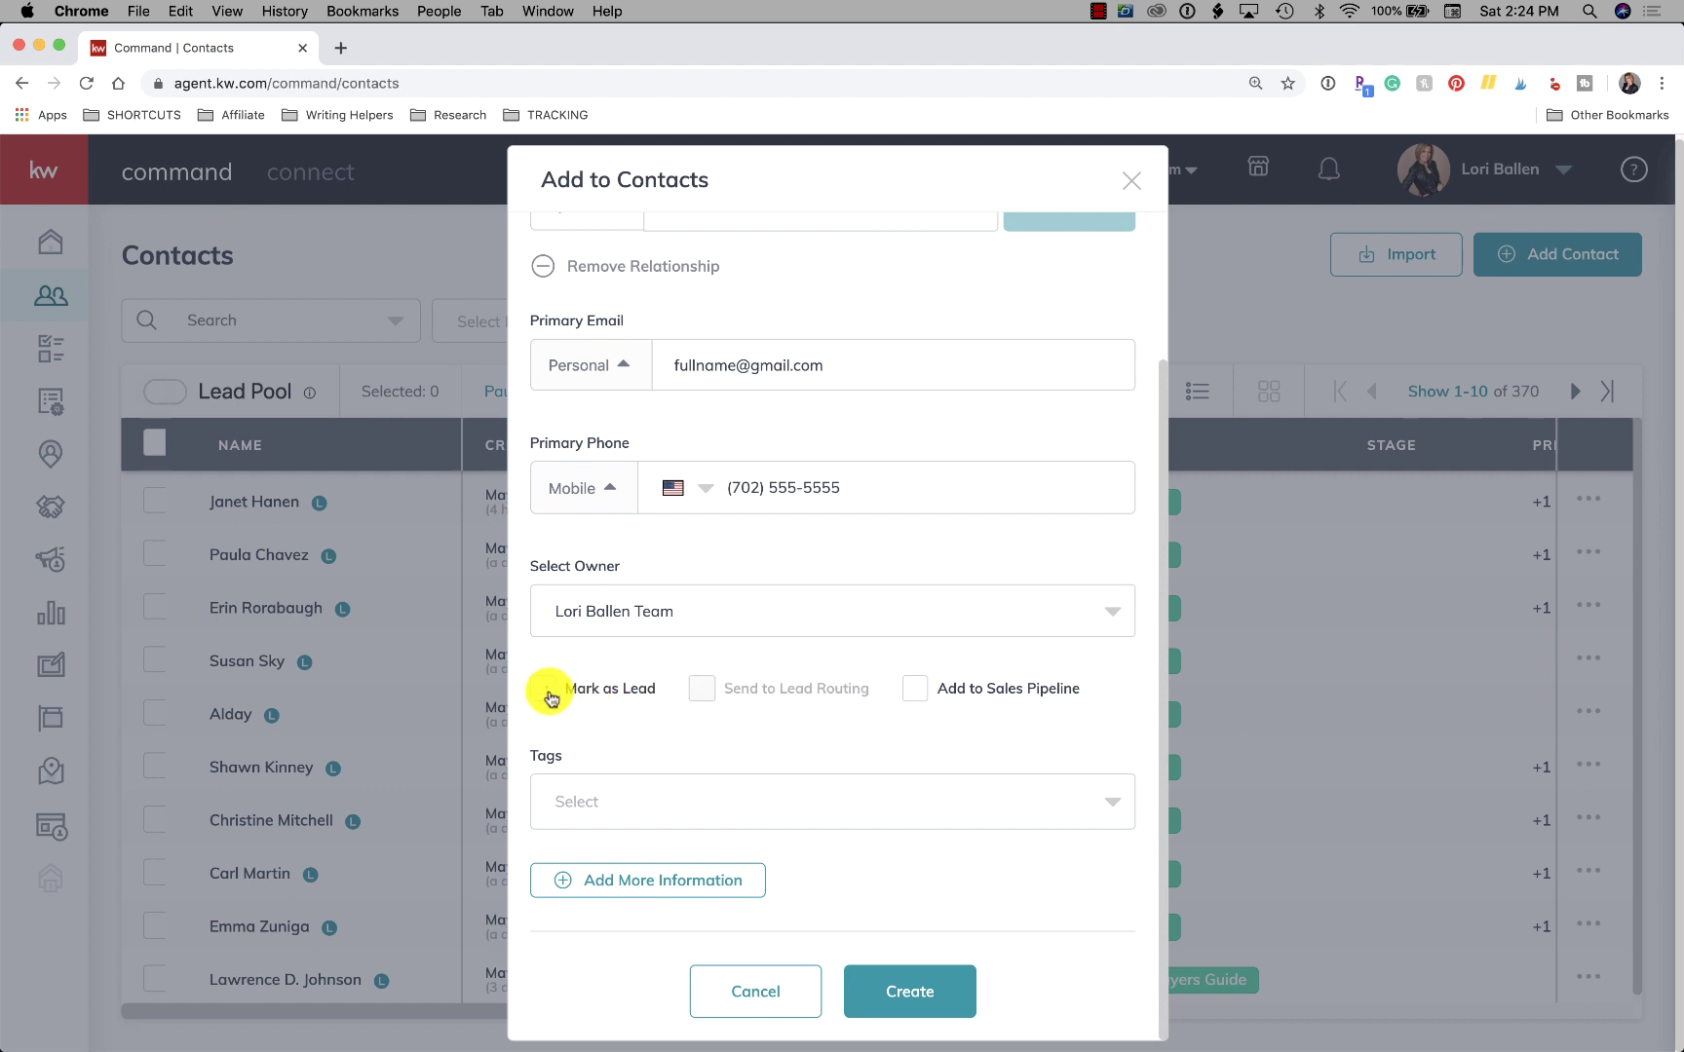
click(549, 694)
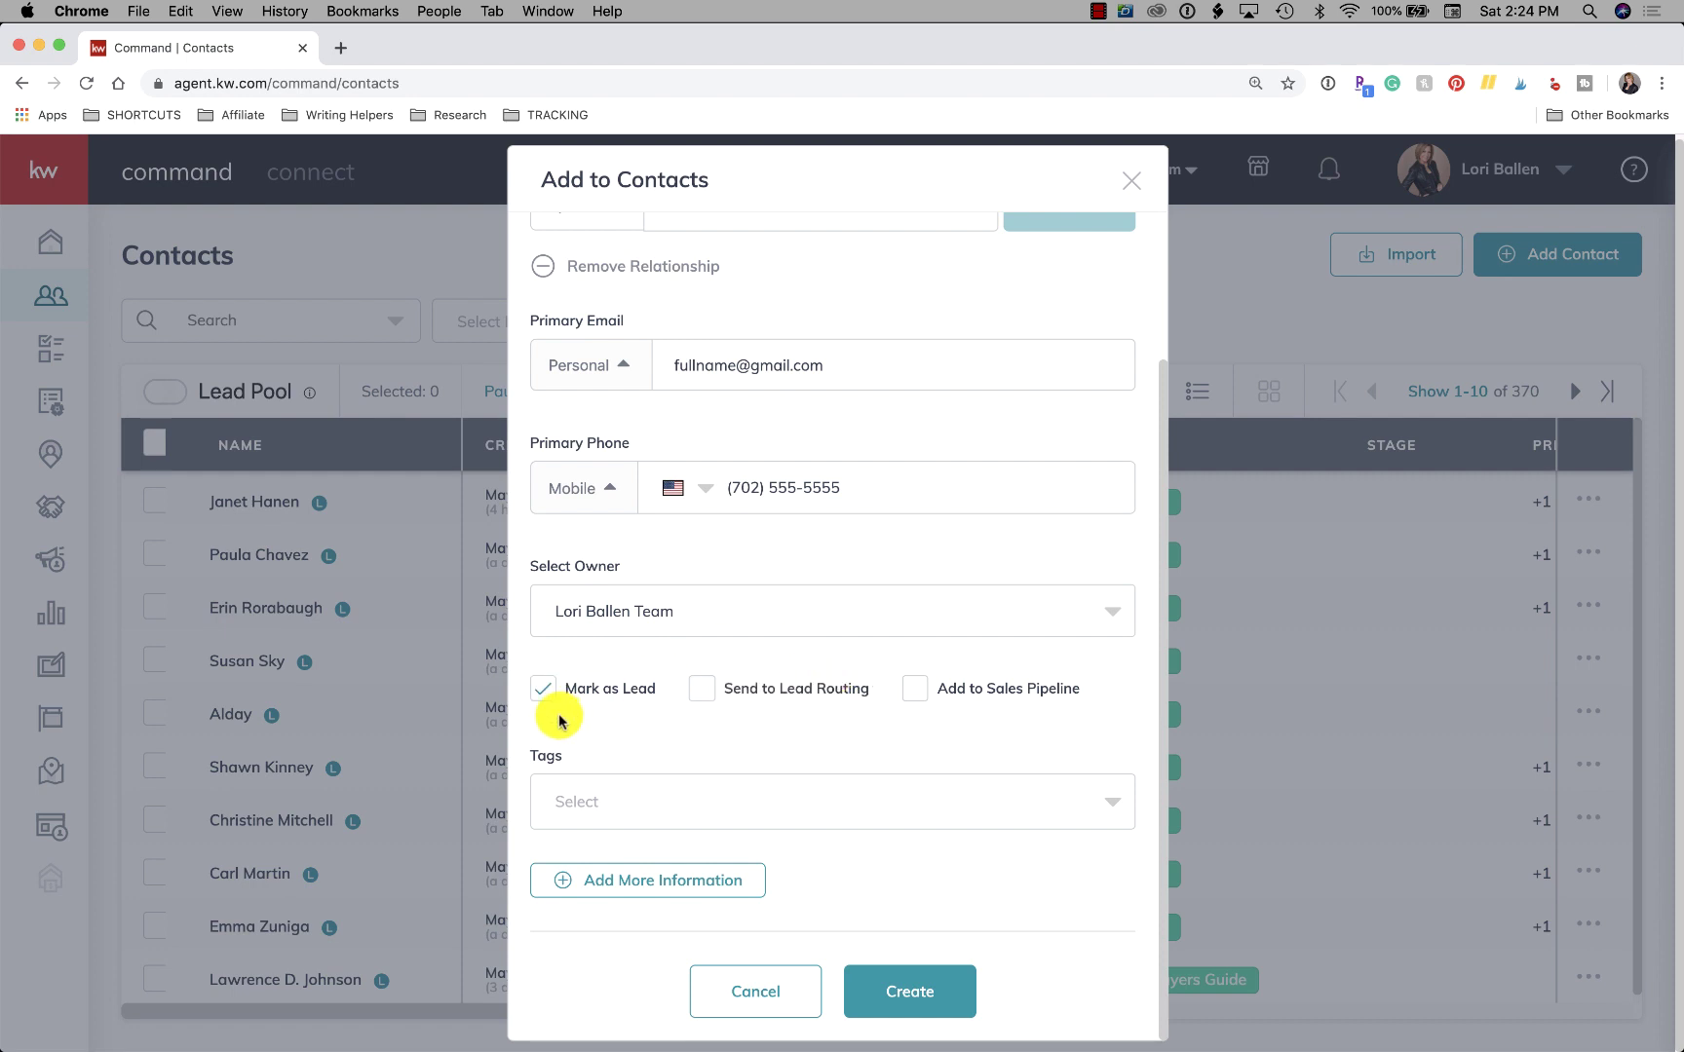
click(540, 693)
Search the tag list for 'guide' and attach the Home Buyers Guide tag.
click(597, 805)
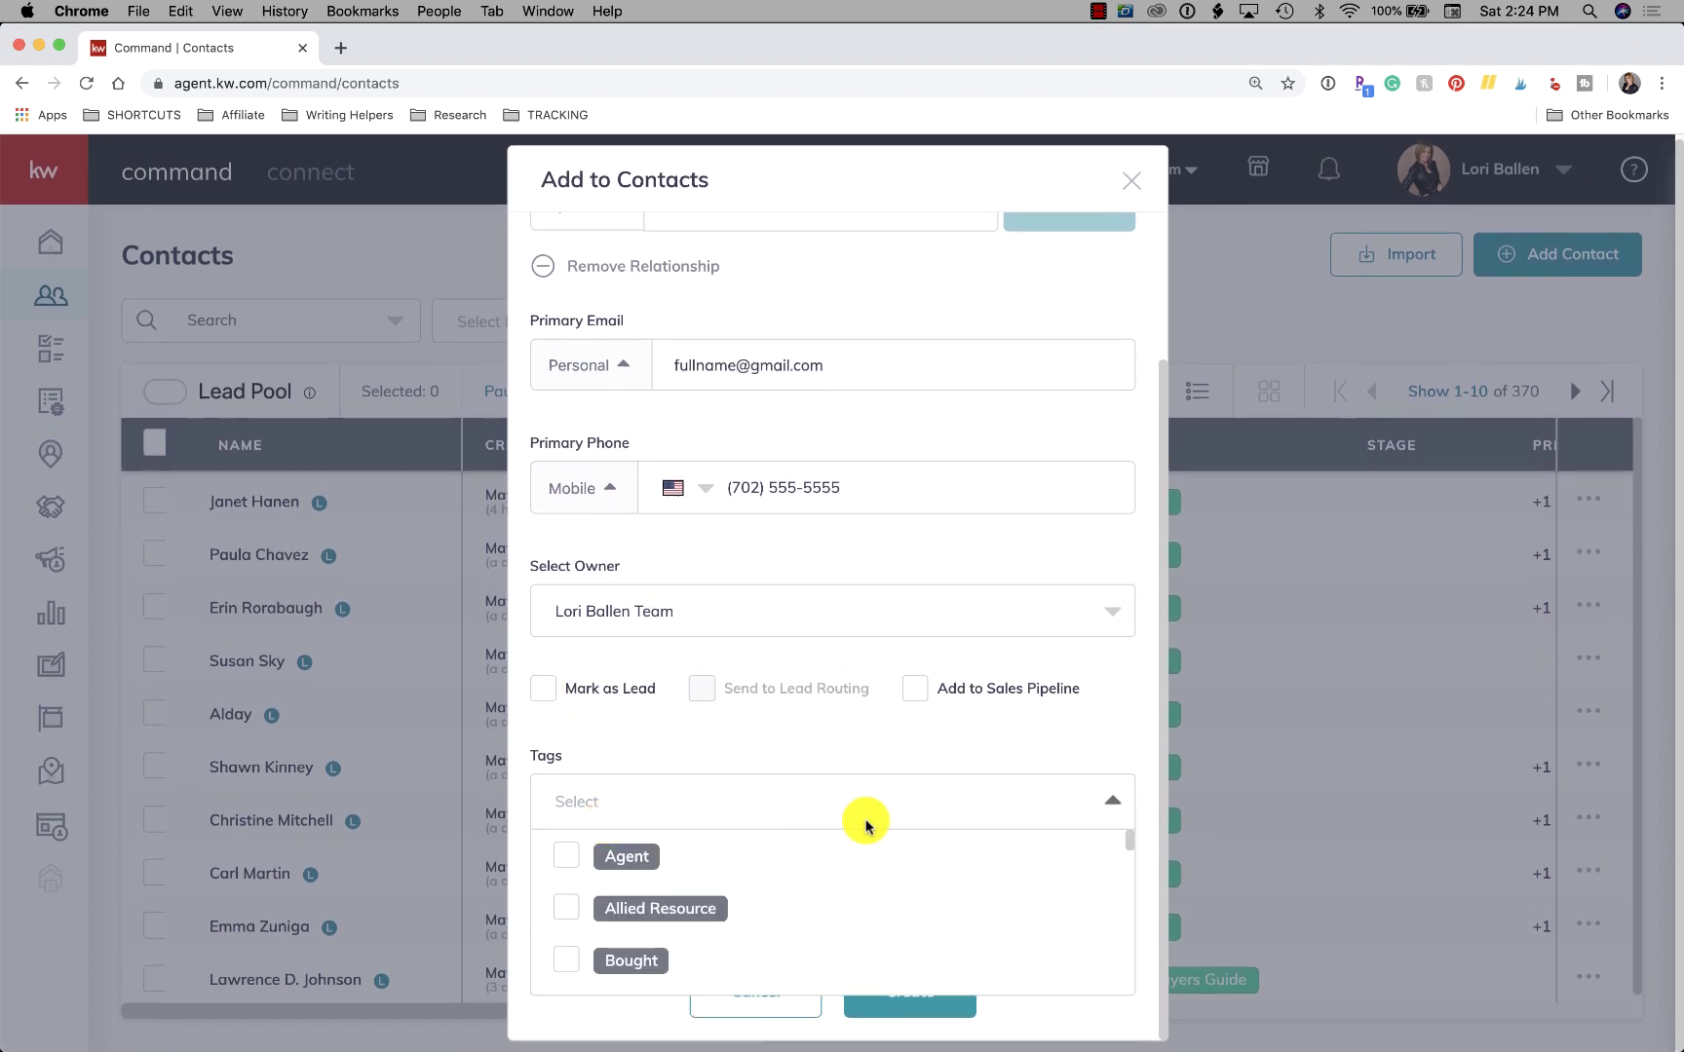
scroll(831, 877, down, 3)
scroll(831, 880, down, 3)
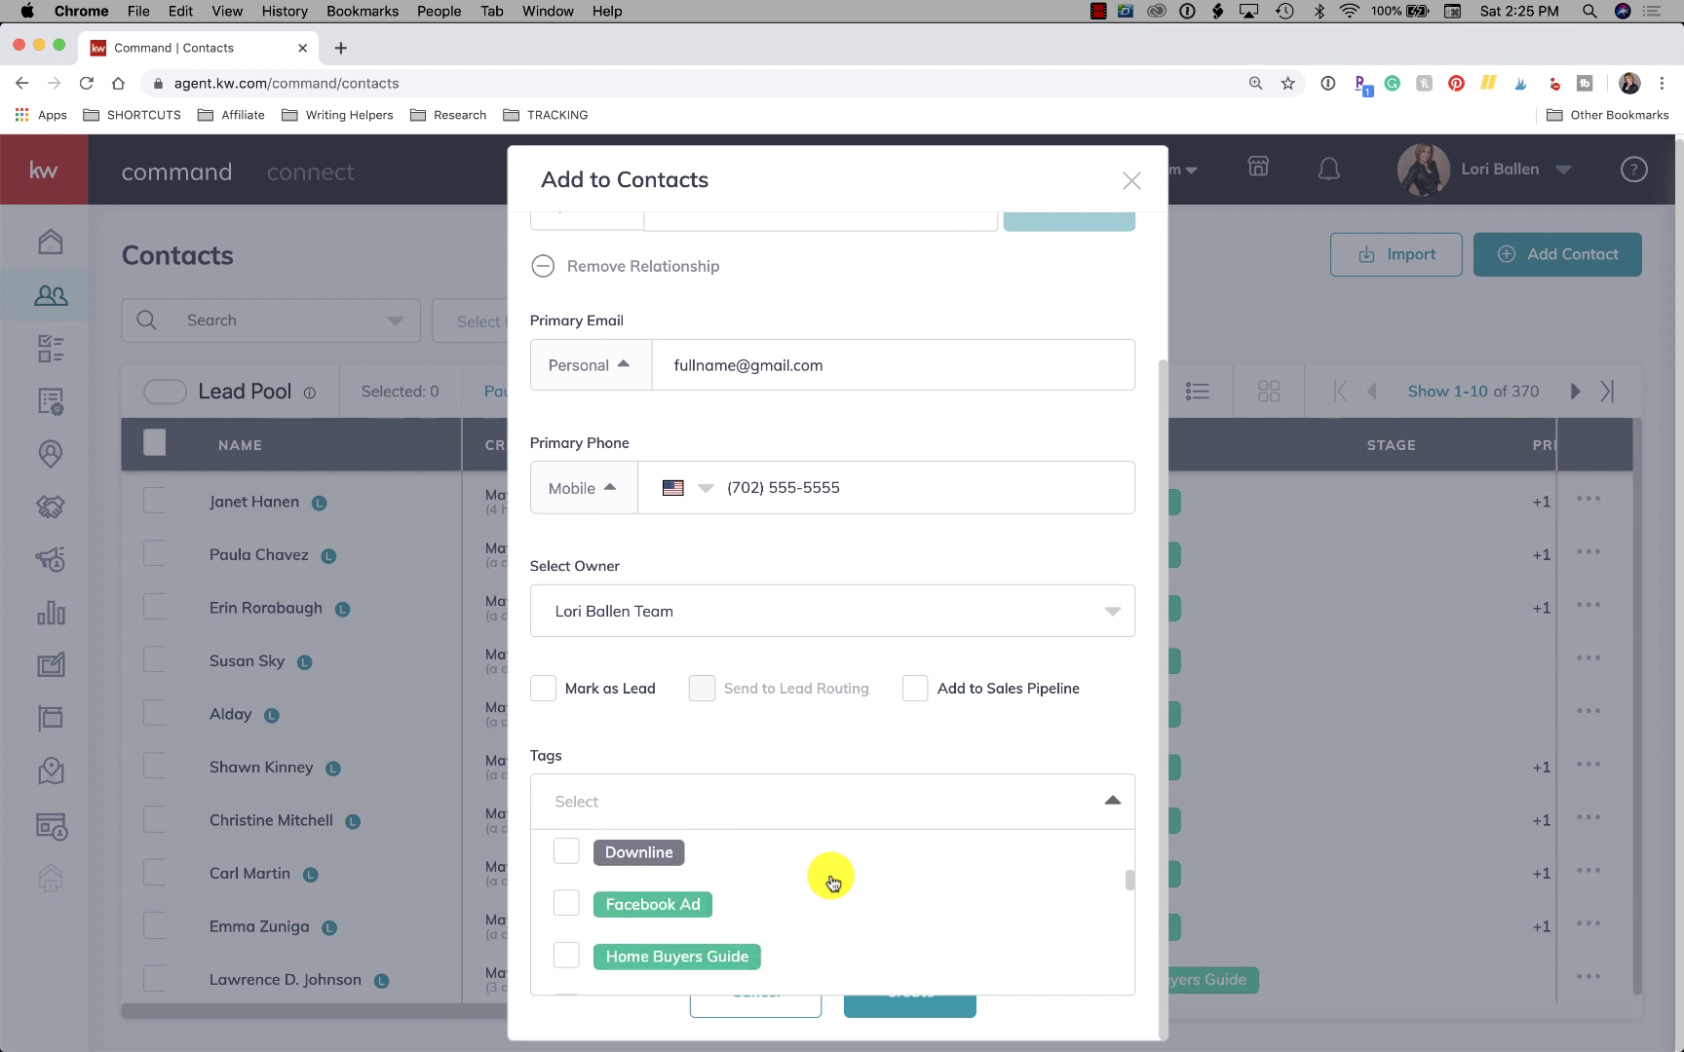
scroll(831, 880, down, 3)
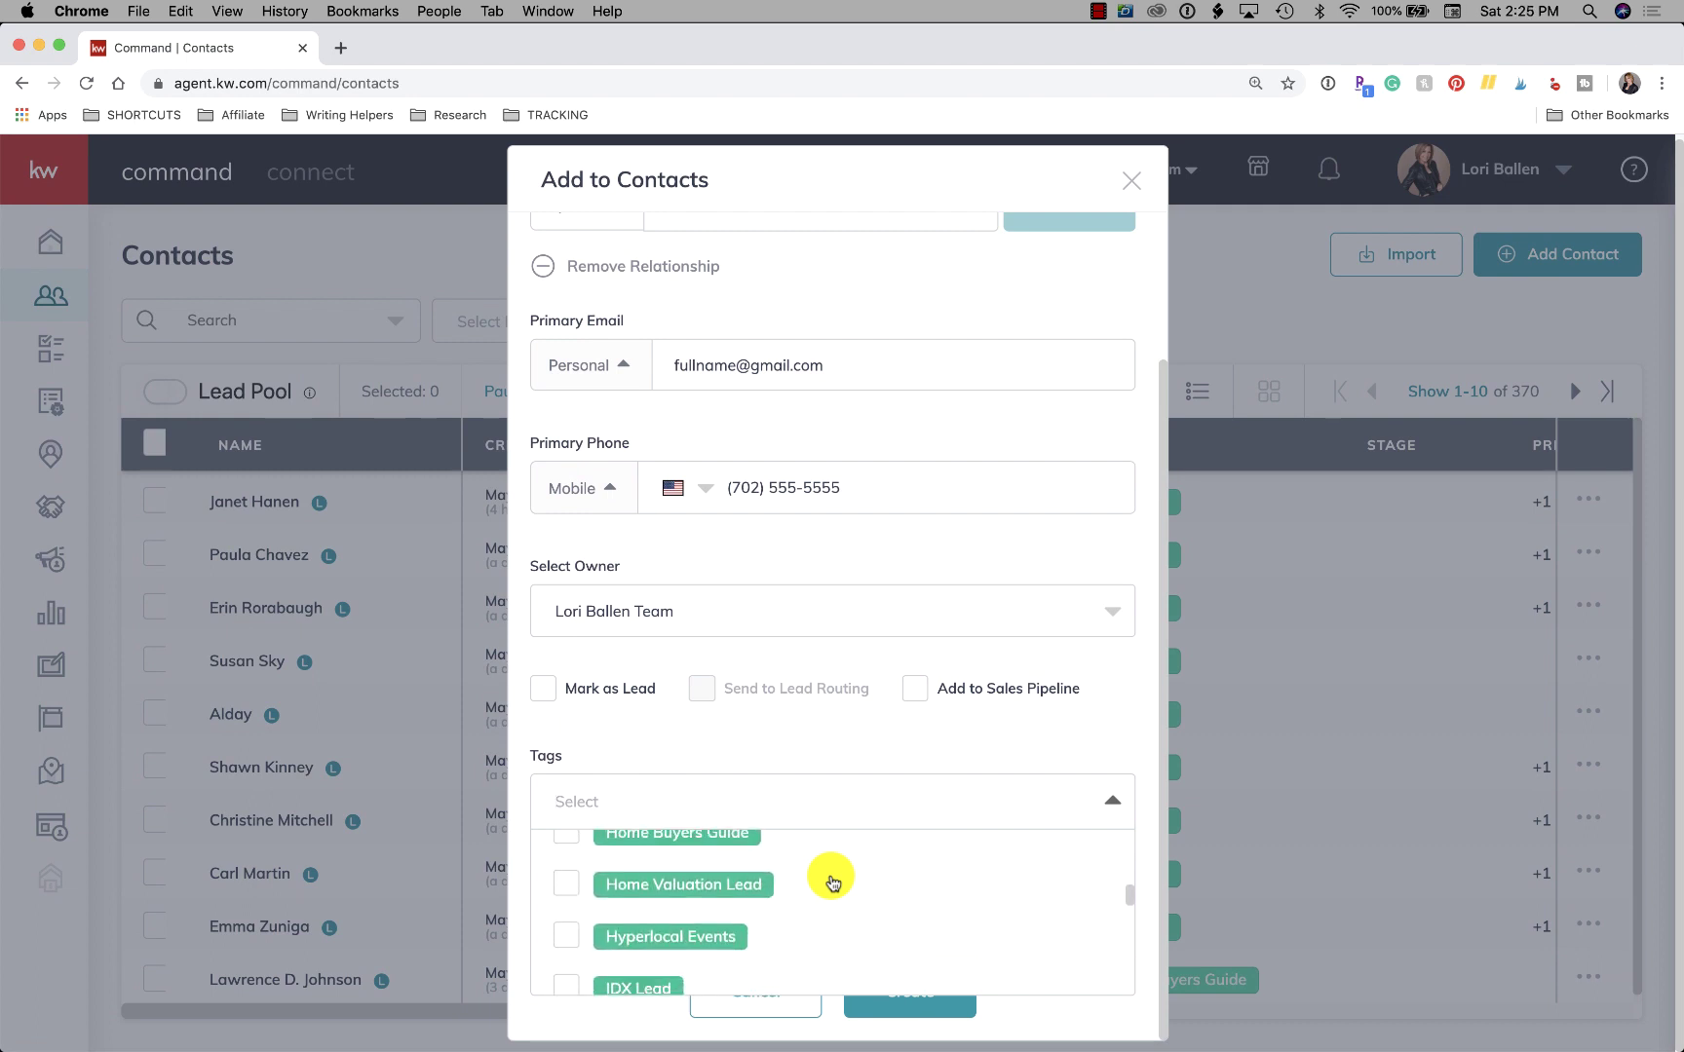
scroll(831, 882, down, 1)
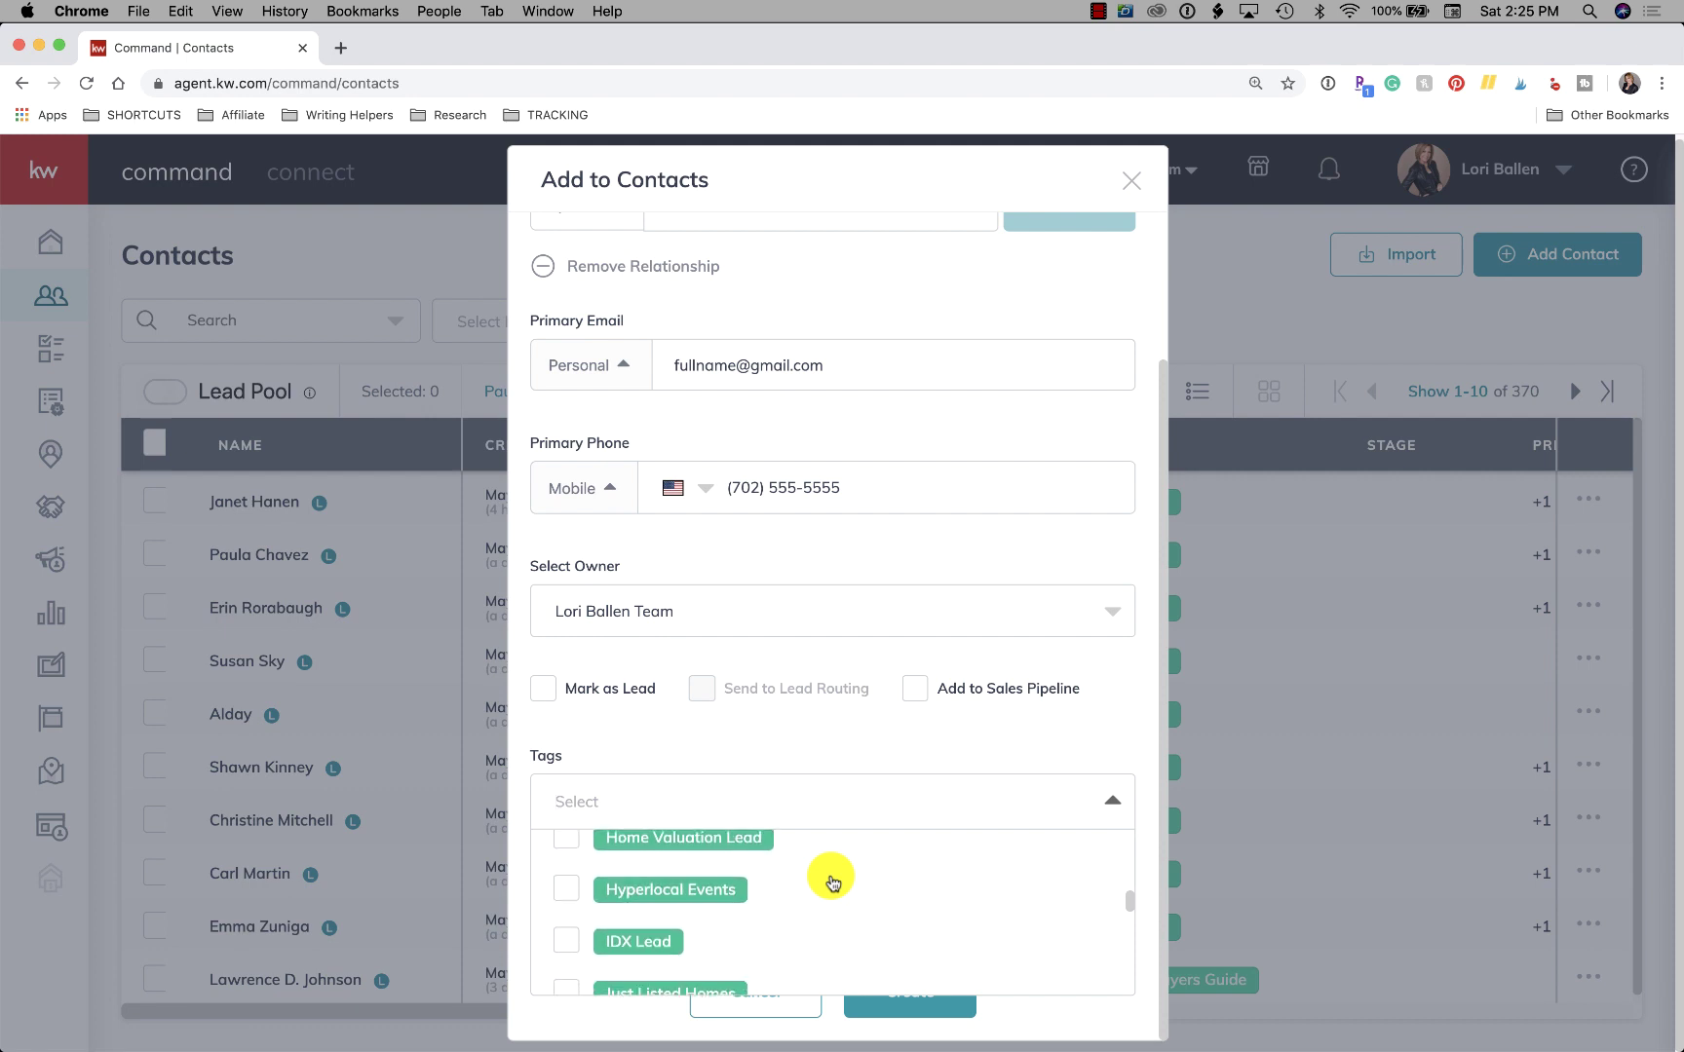
scroll(831, 882, down, 1)
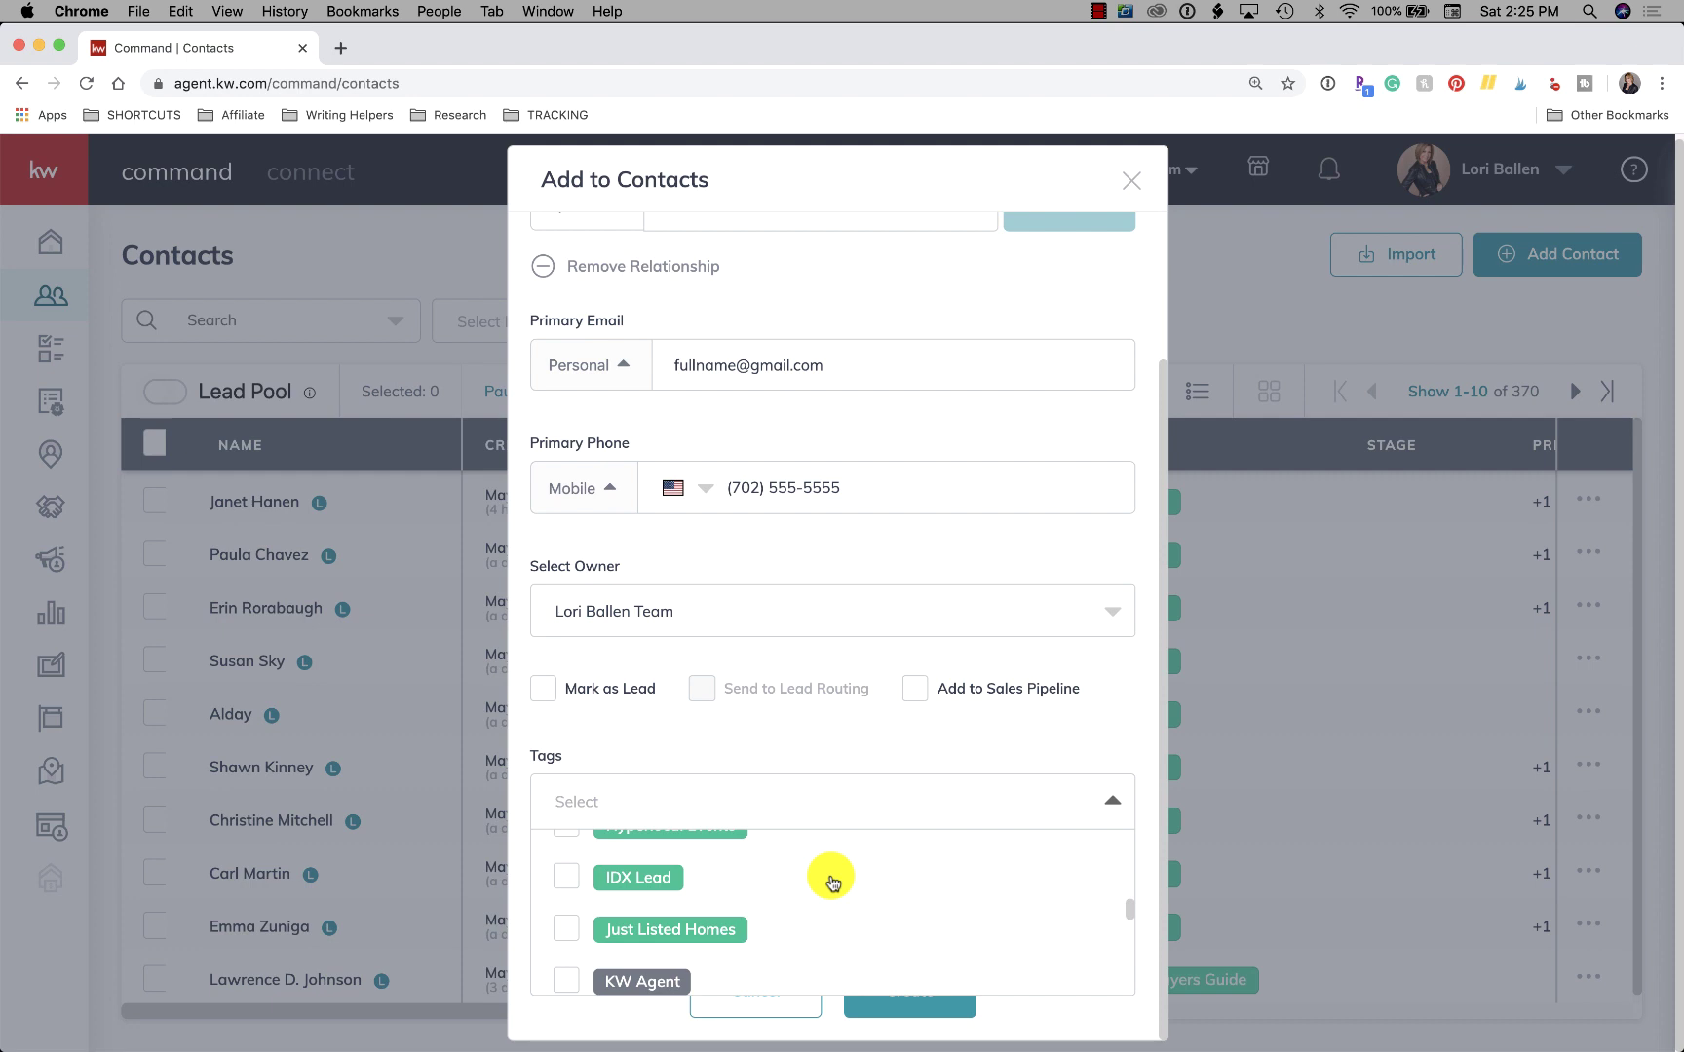
scroll(831, 881, down, 3)
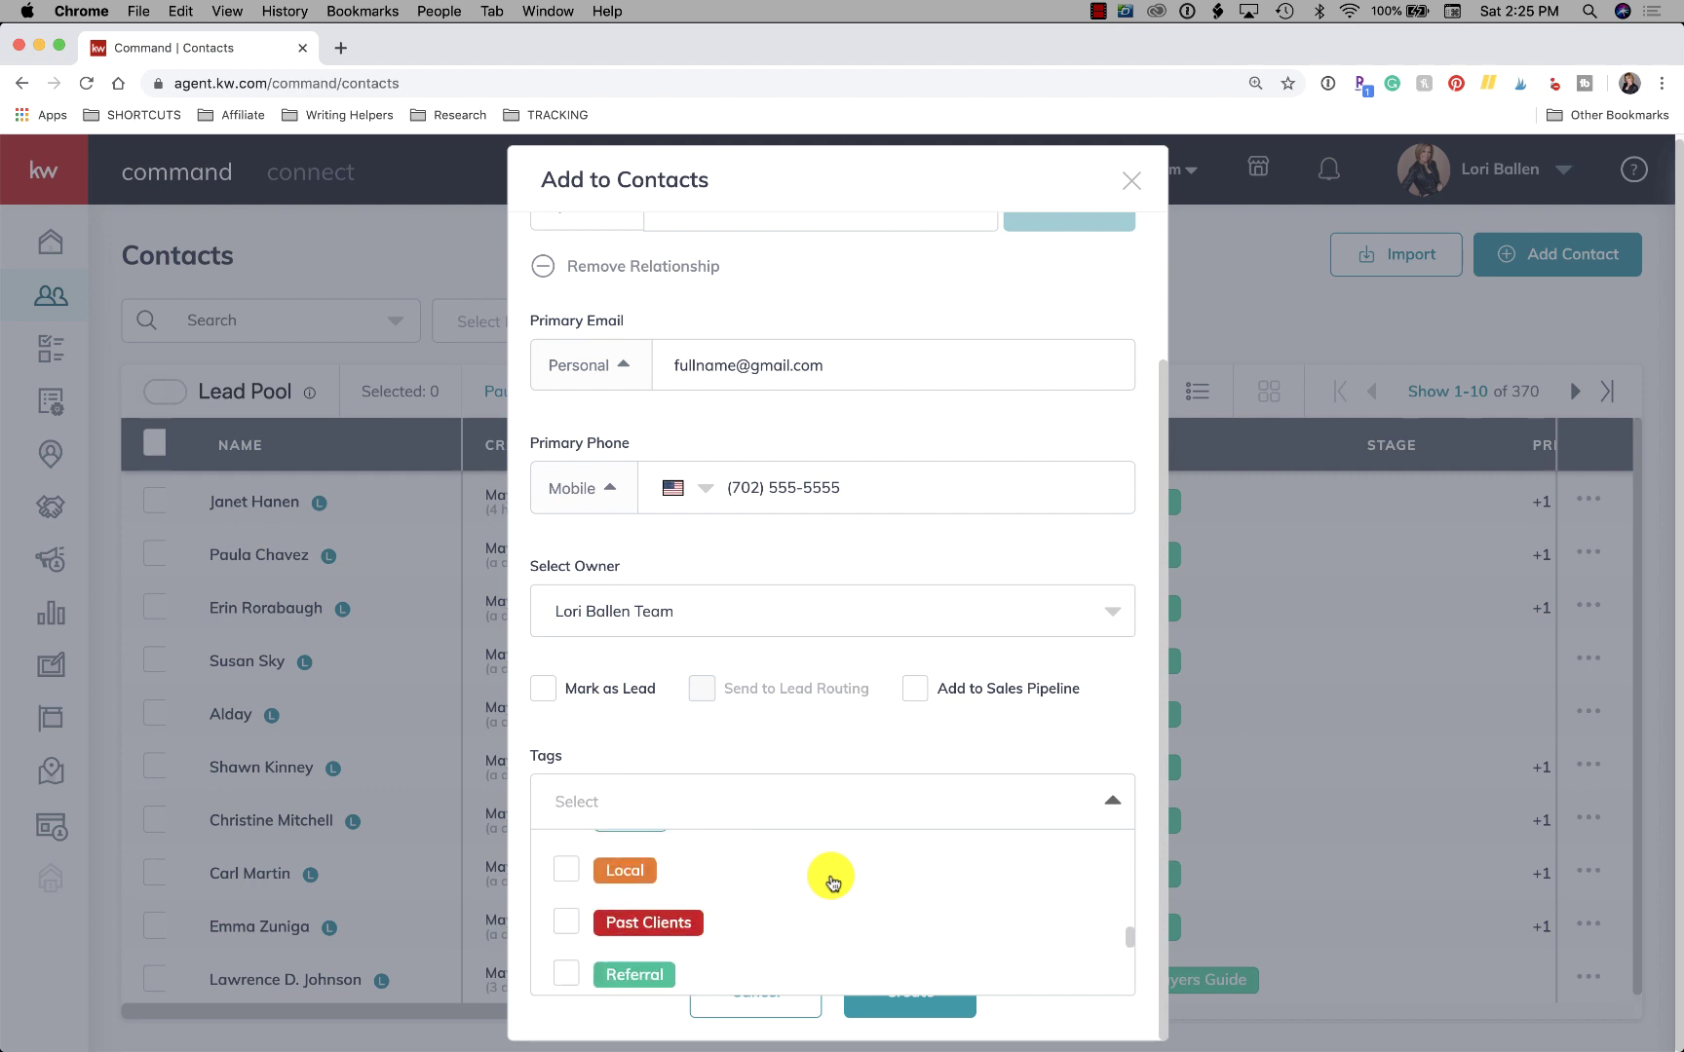
scroll(831, 882, down, 2)
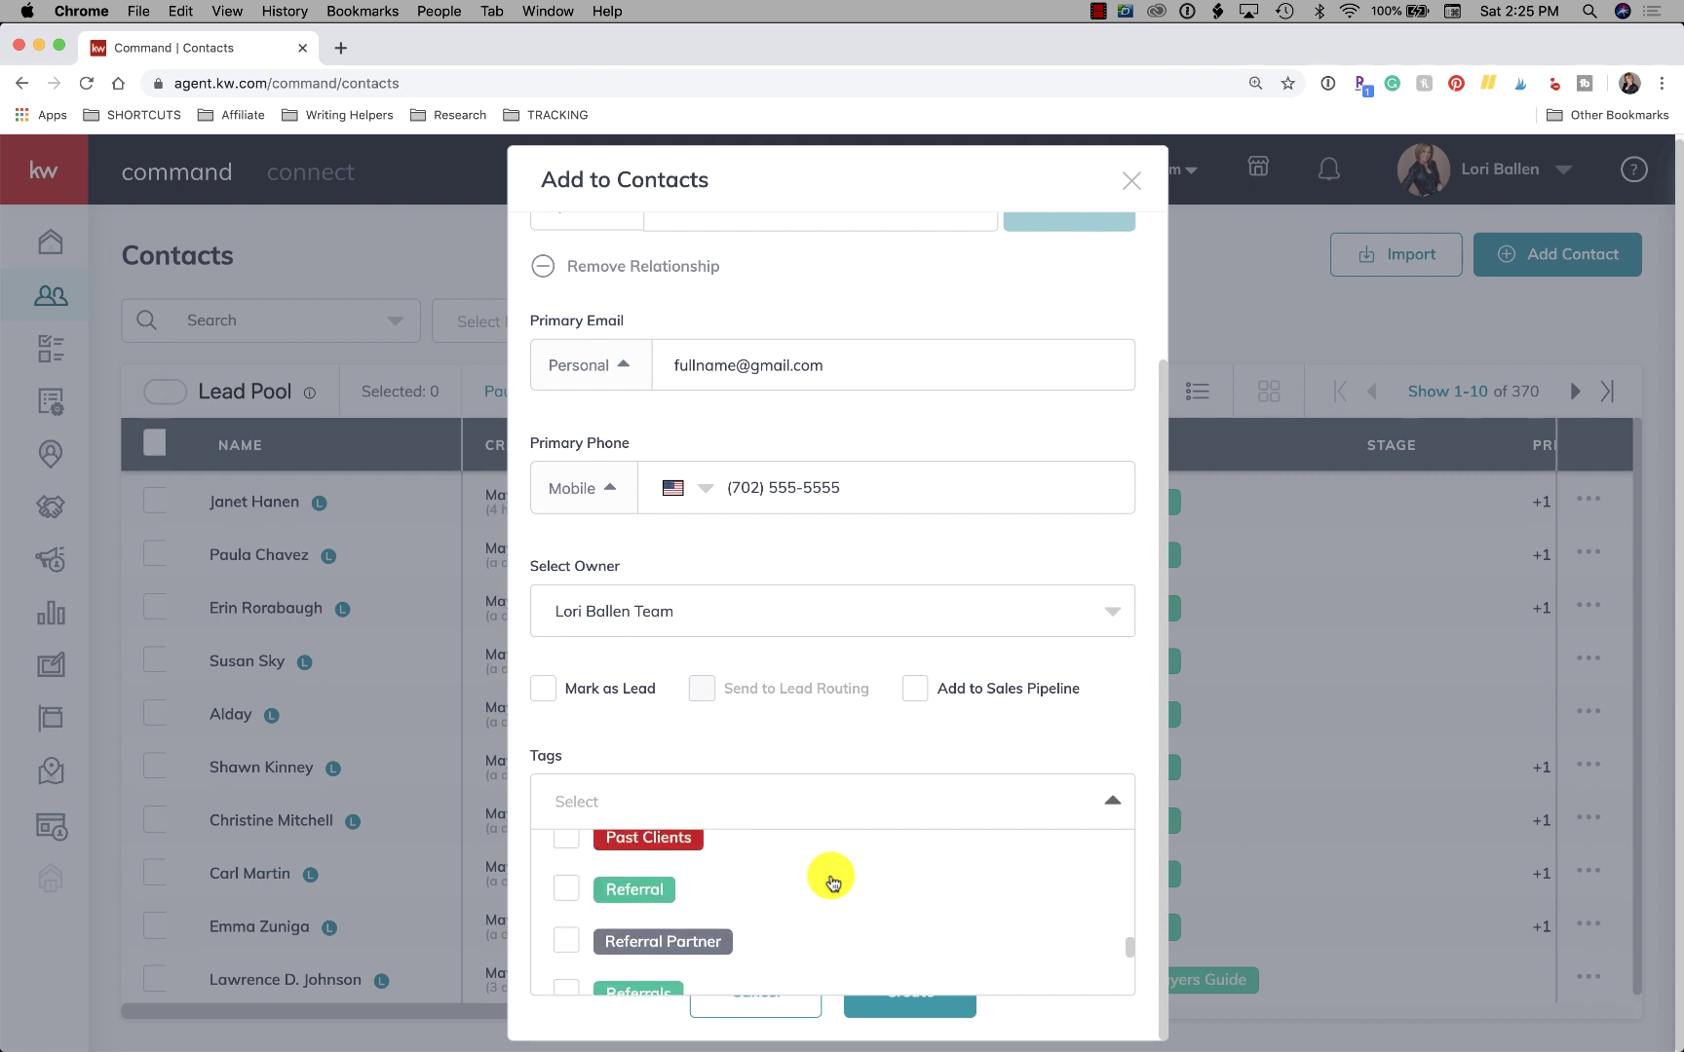
scroll(831, 882, down, 2)
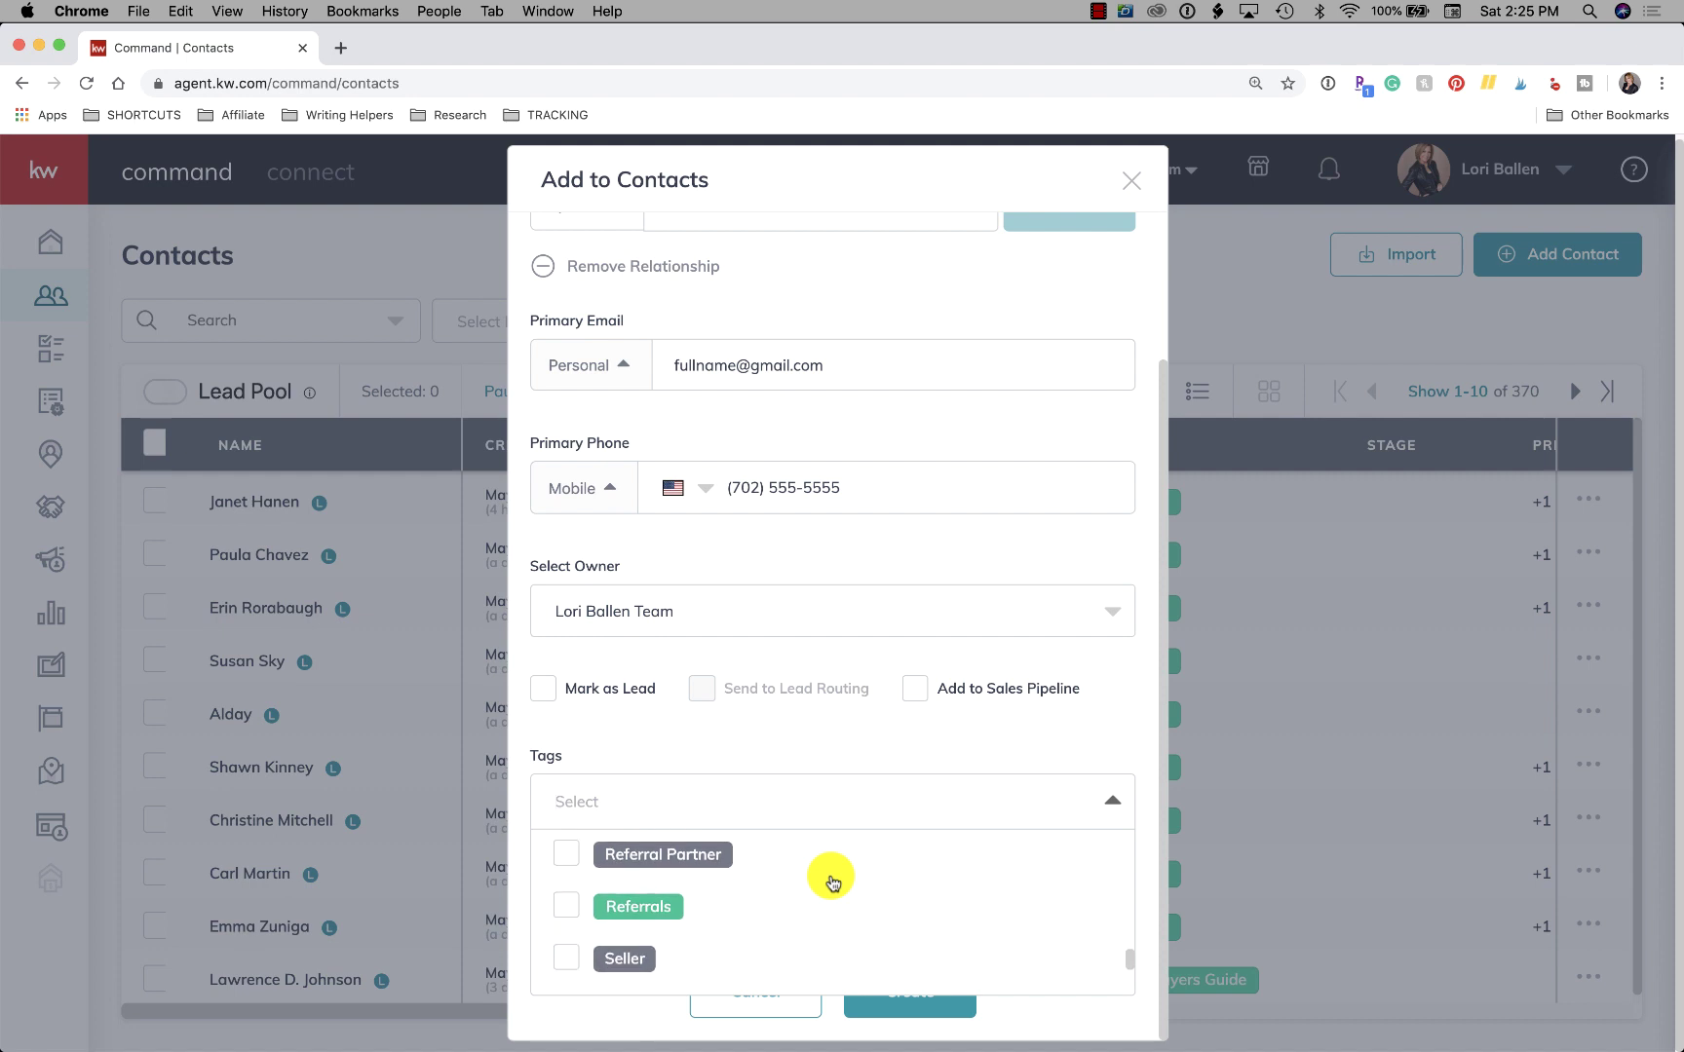
scroll(831, 882, down, 2)
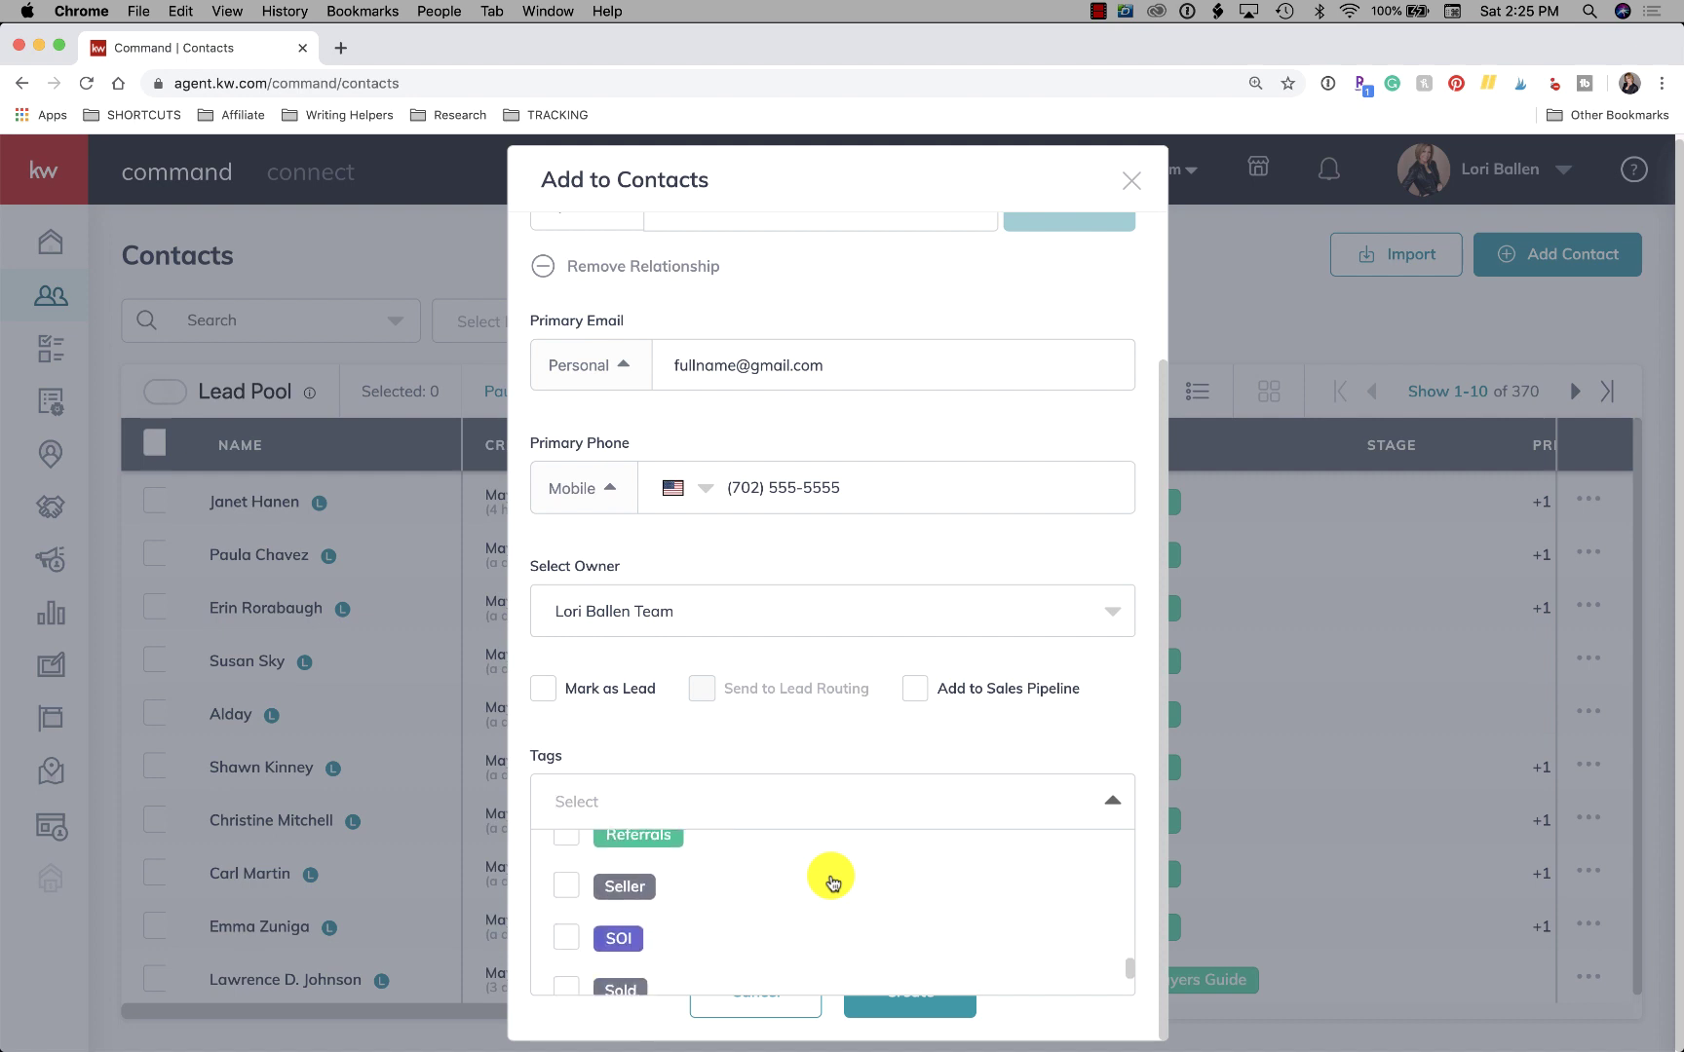
scroll(831, 881, down, 1)
scroll(831, 882, down, 1)
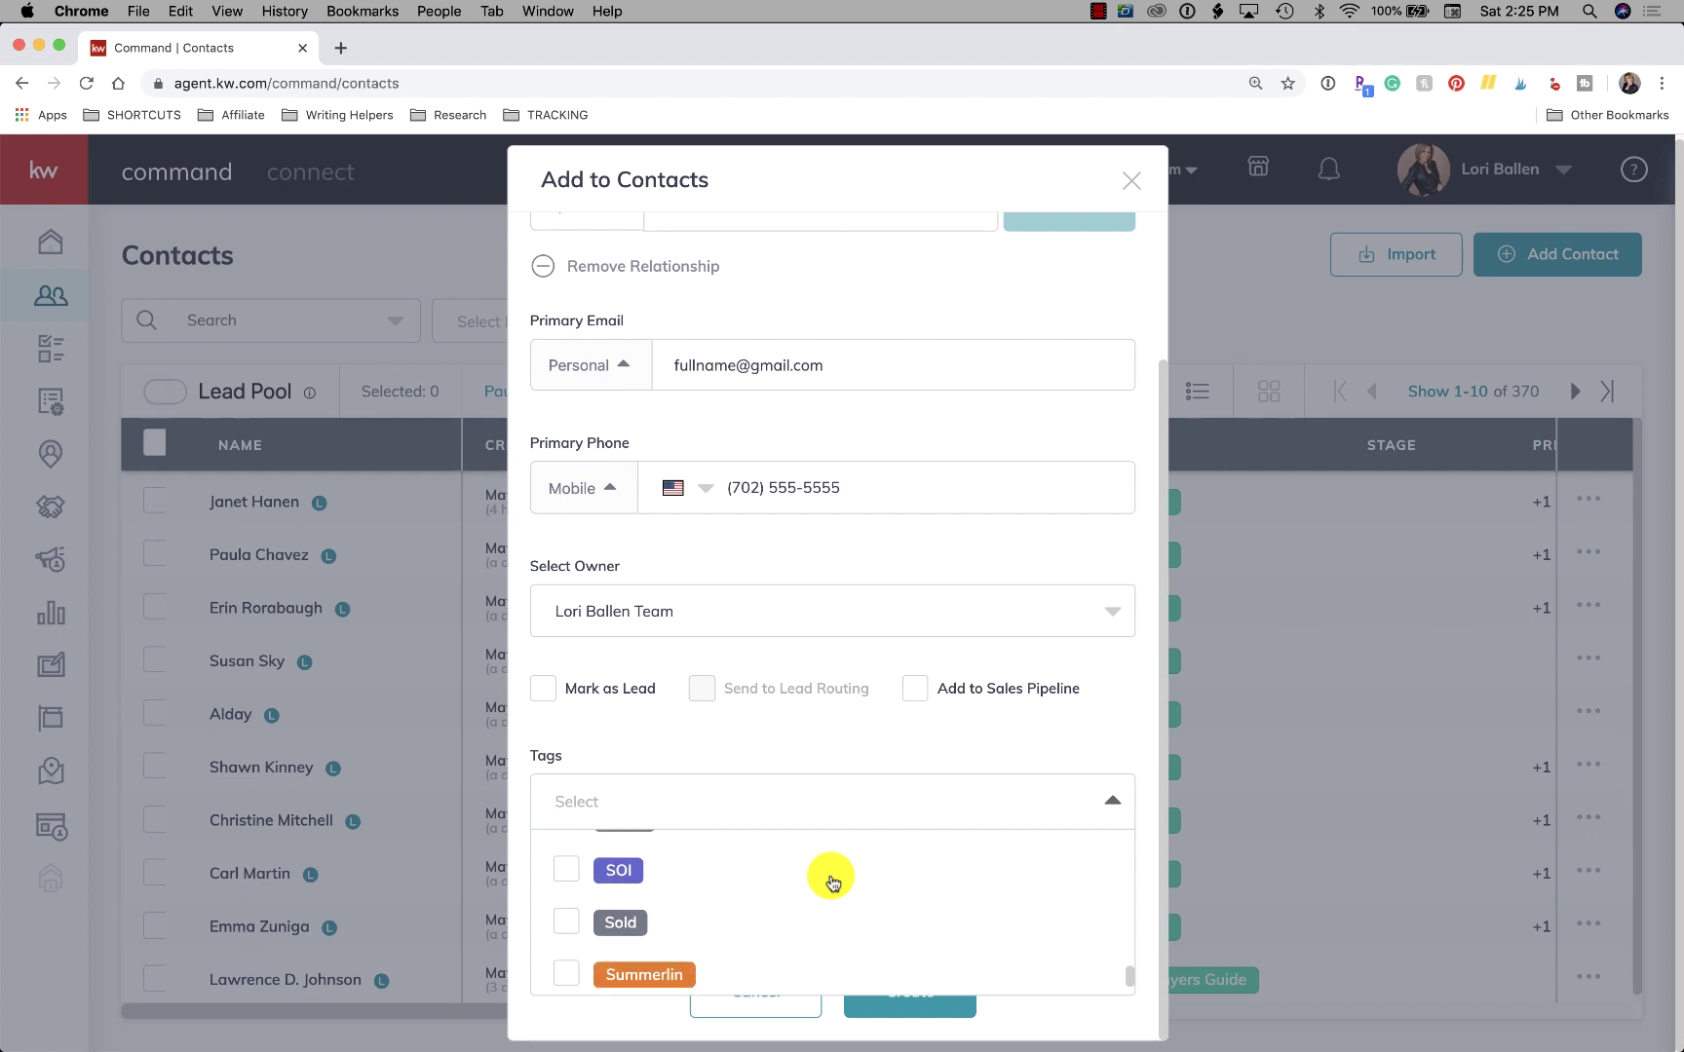
scroll(831, 882, down, 1)
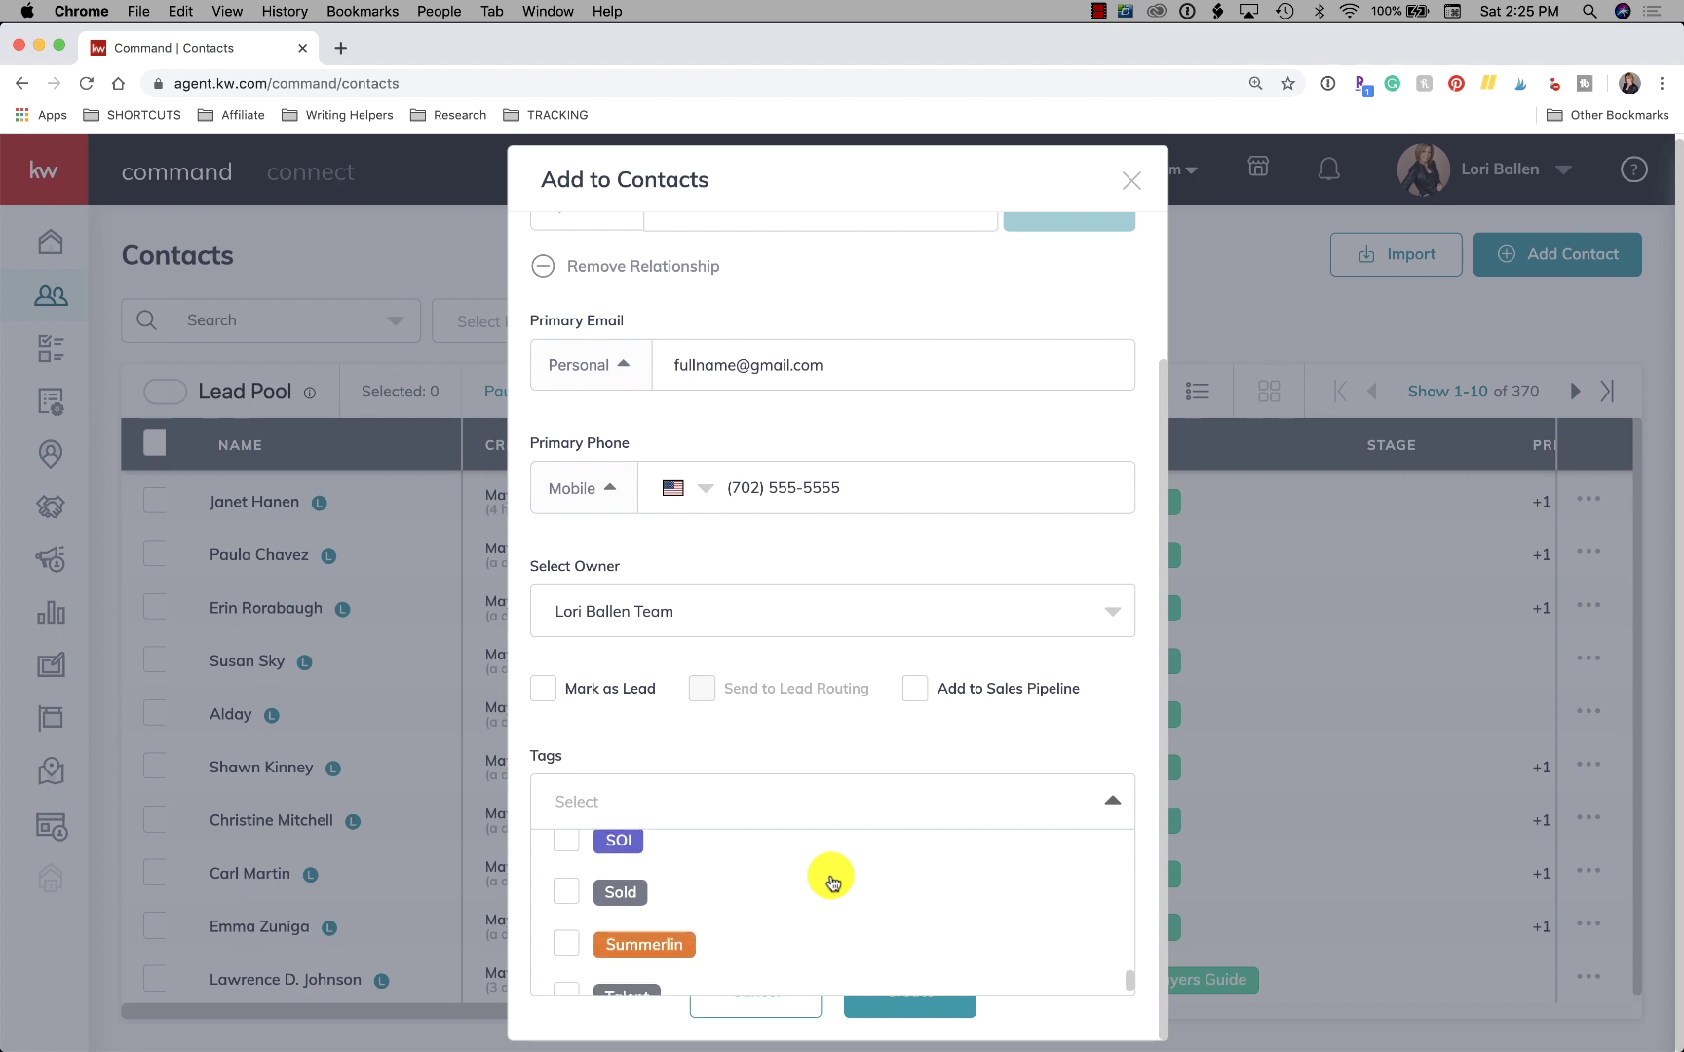
scroll(831, 882, down, 5)
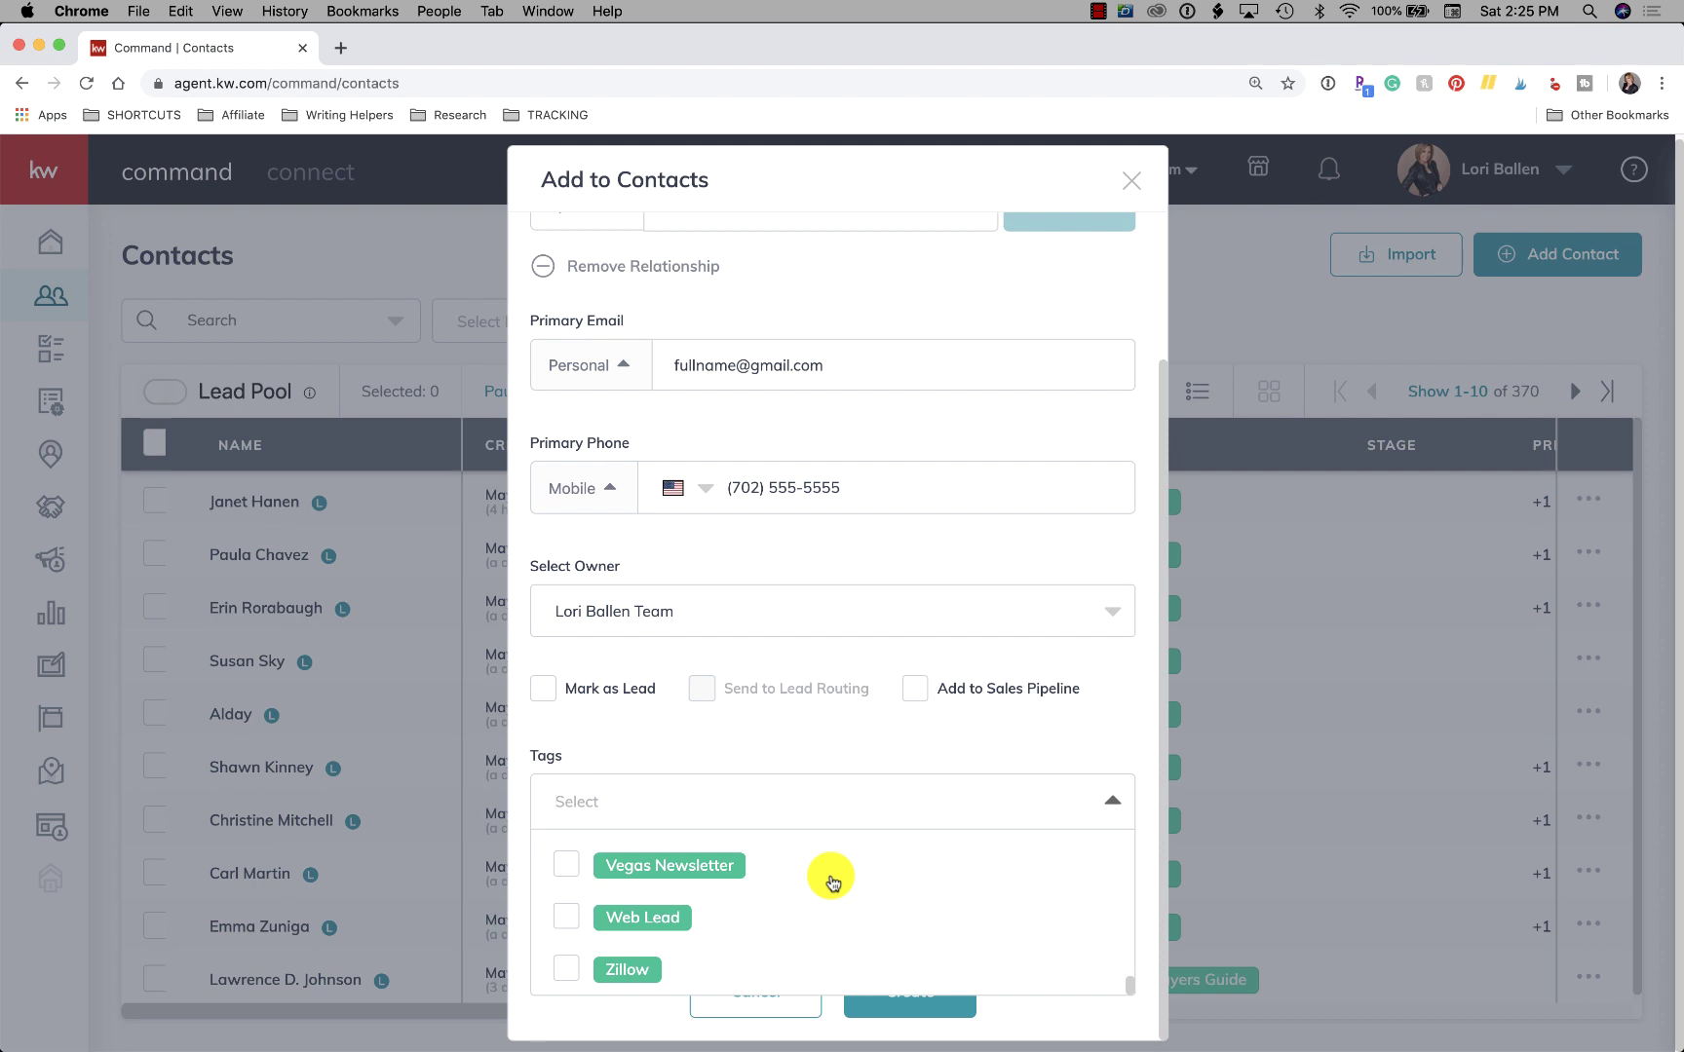
scroll(831, 882, up, 2)
scroll(831, 882, down, 2)
scroll(831, 882, up, 5)
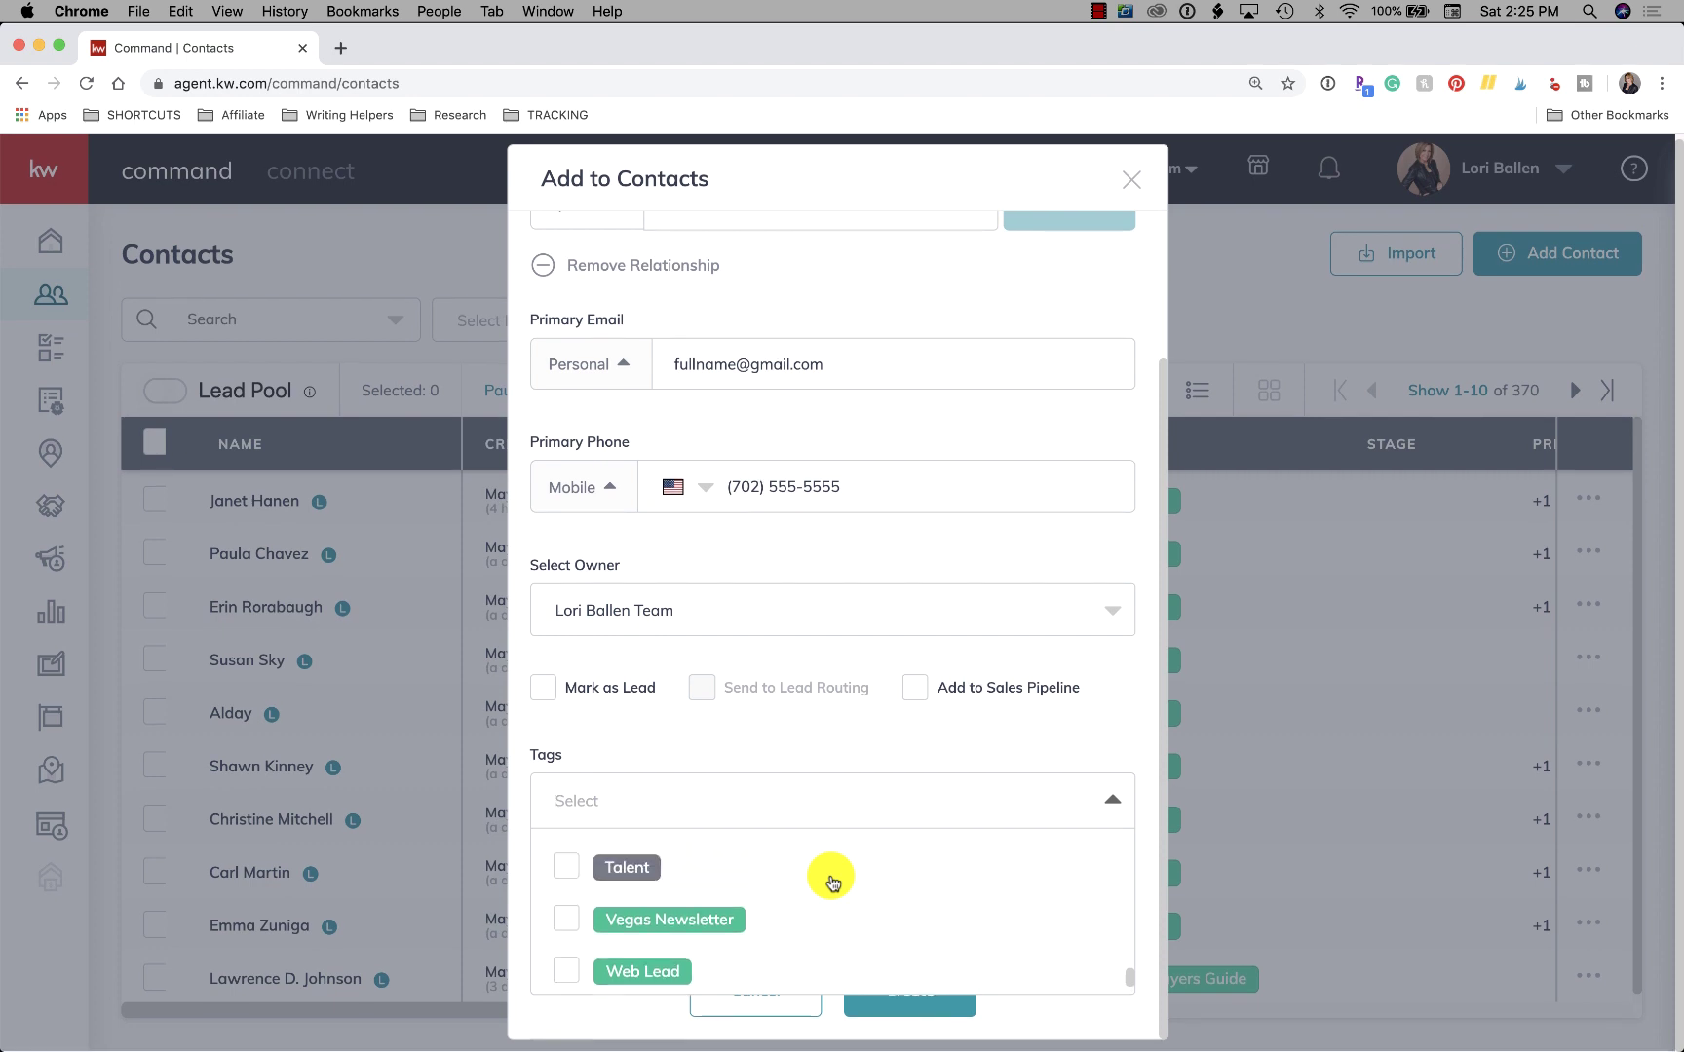
scroll(831, 881, up, 5)
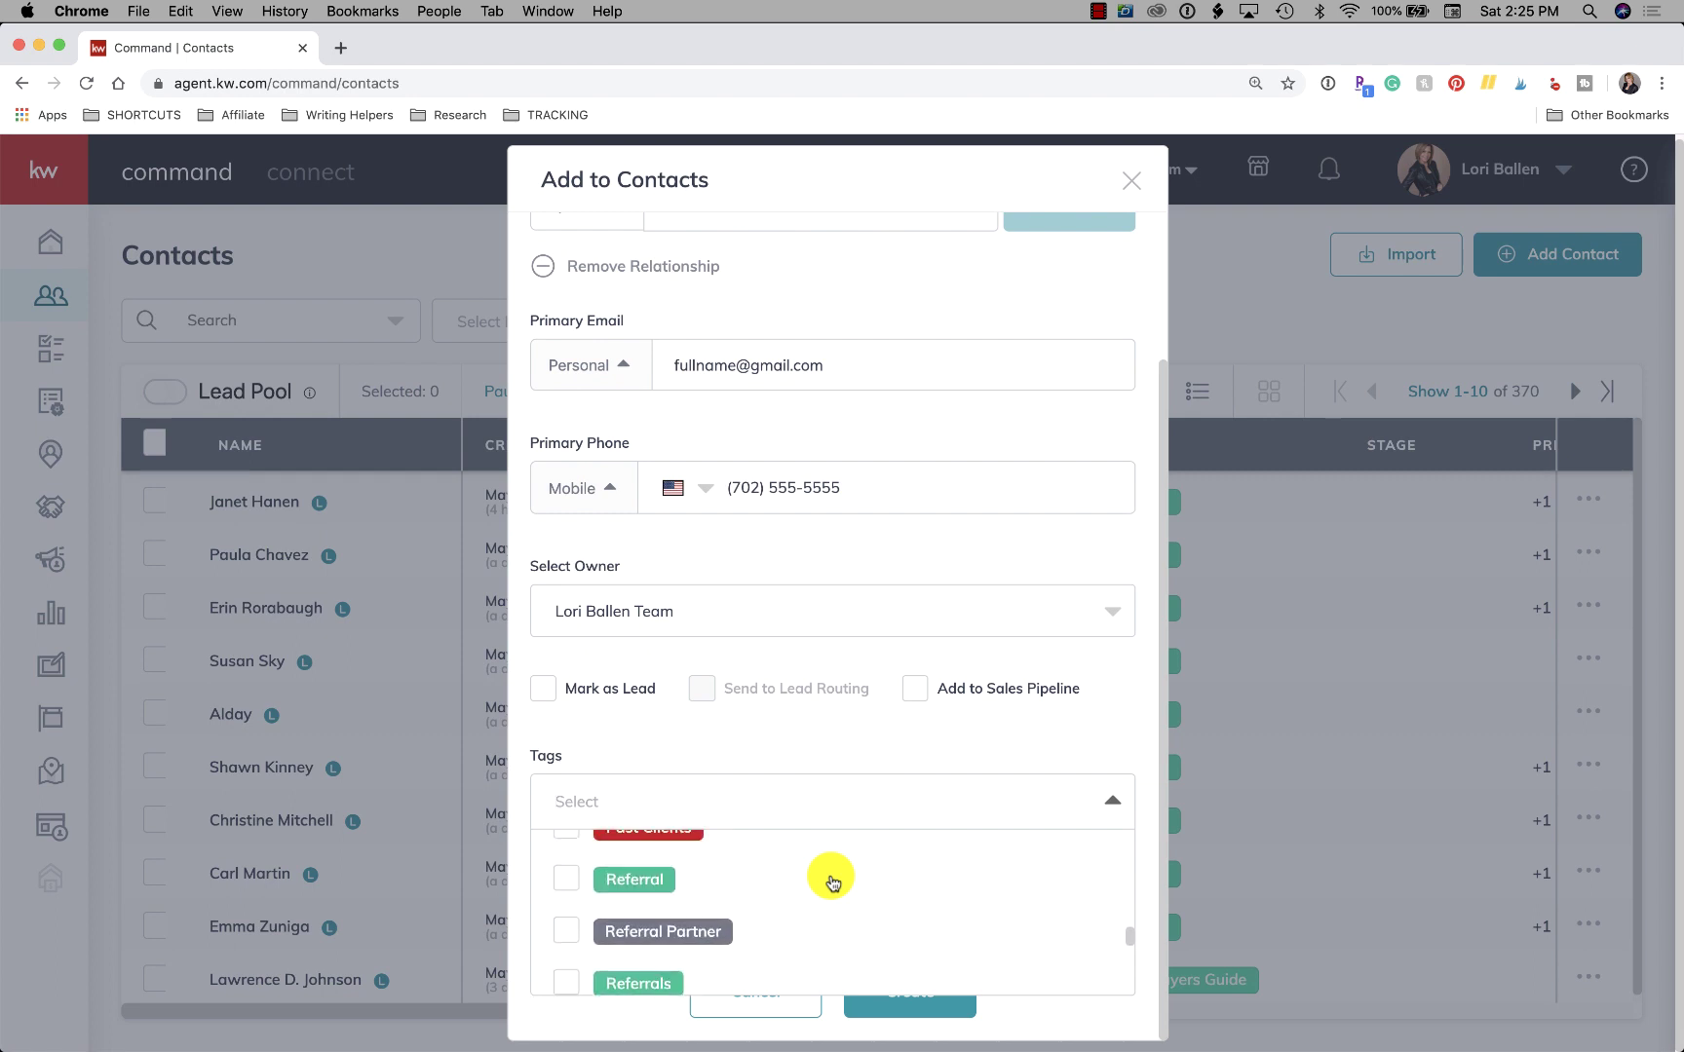
scroll(832, 881, down, 10)
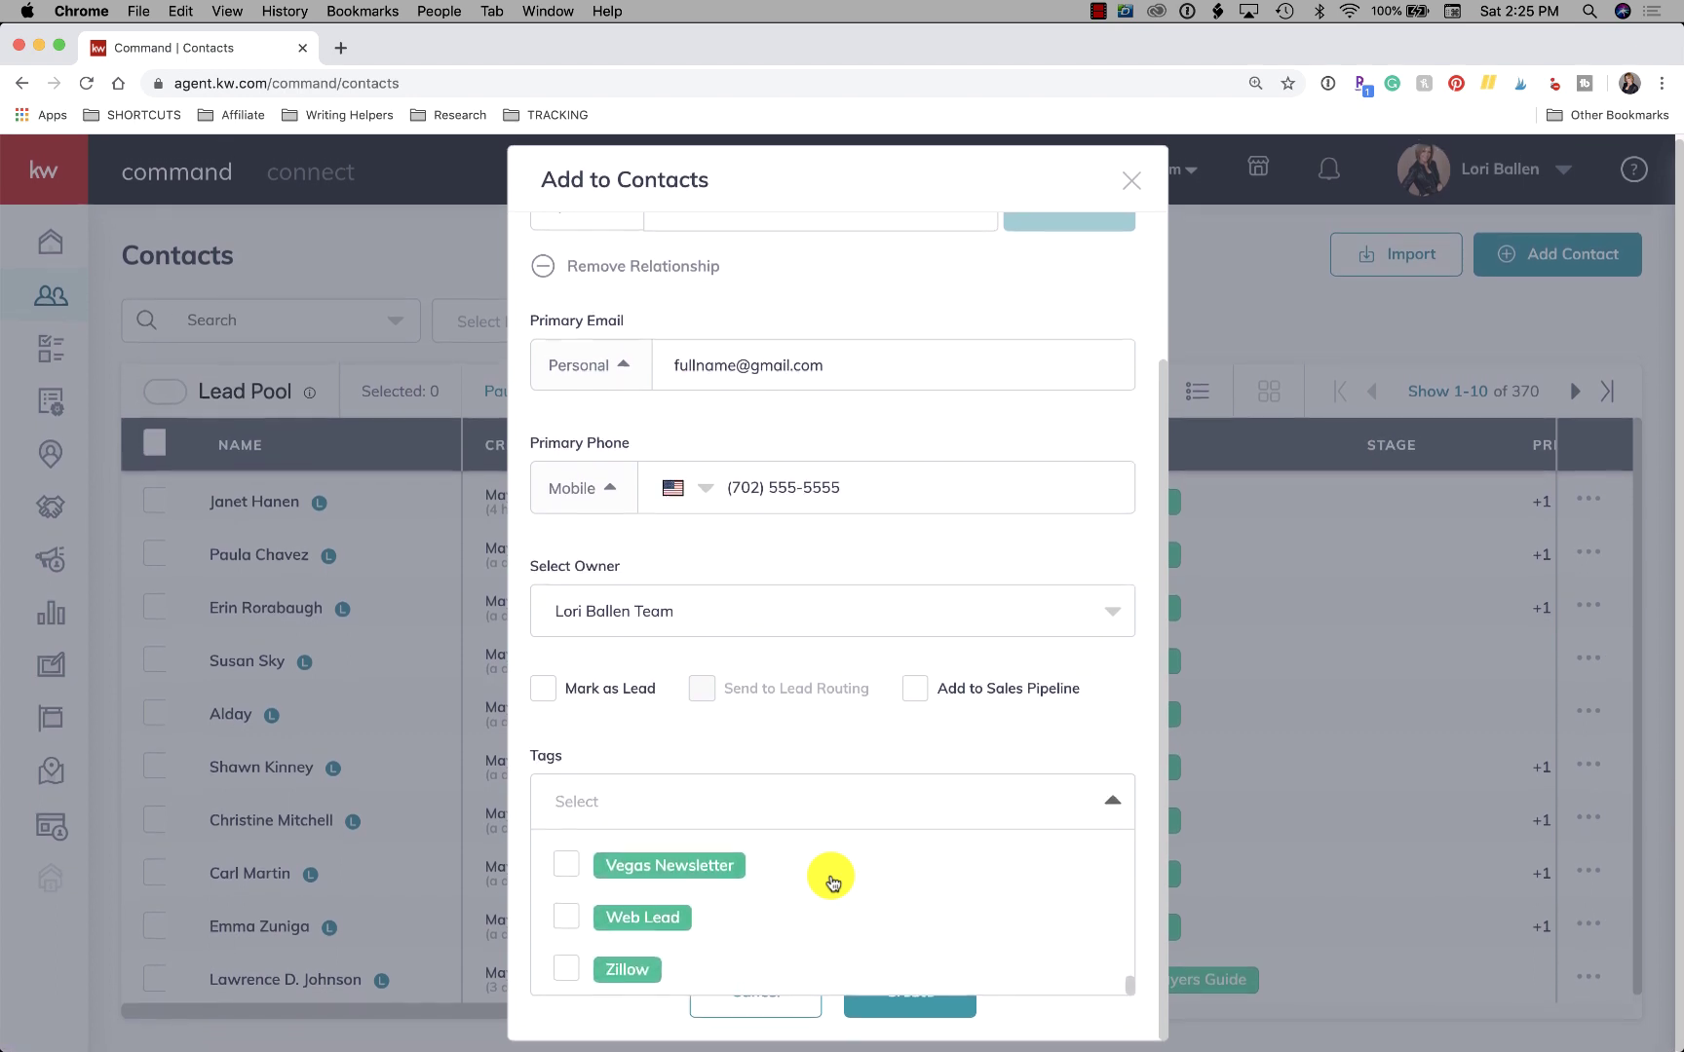
scroll(831, 882, up, 10)
scroll(831, 882, up, 5)
scroll(831, 882, up, 1)
scroll(831, 881, down, 3)
scroll(832, 882, down, 1)
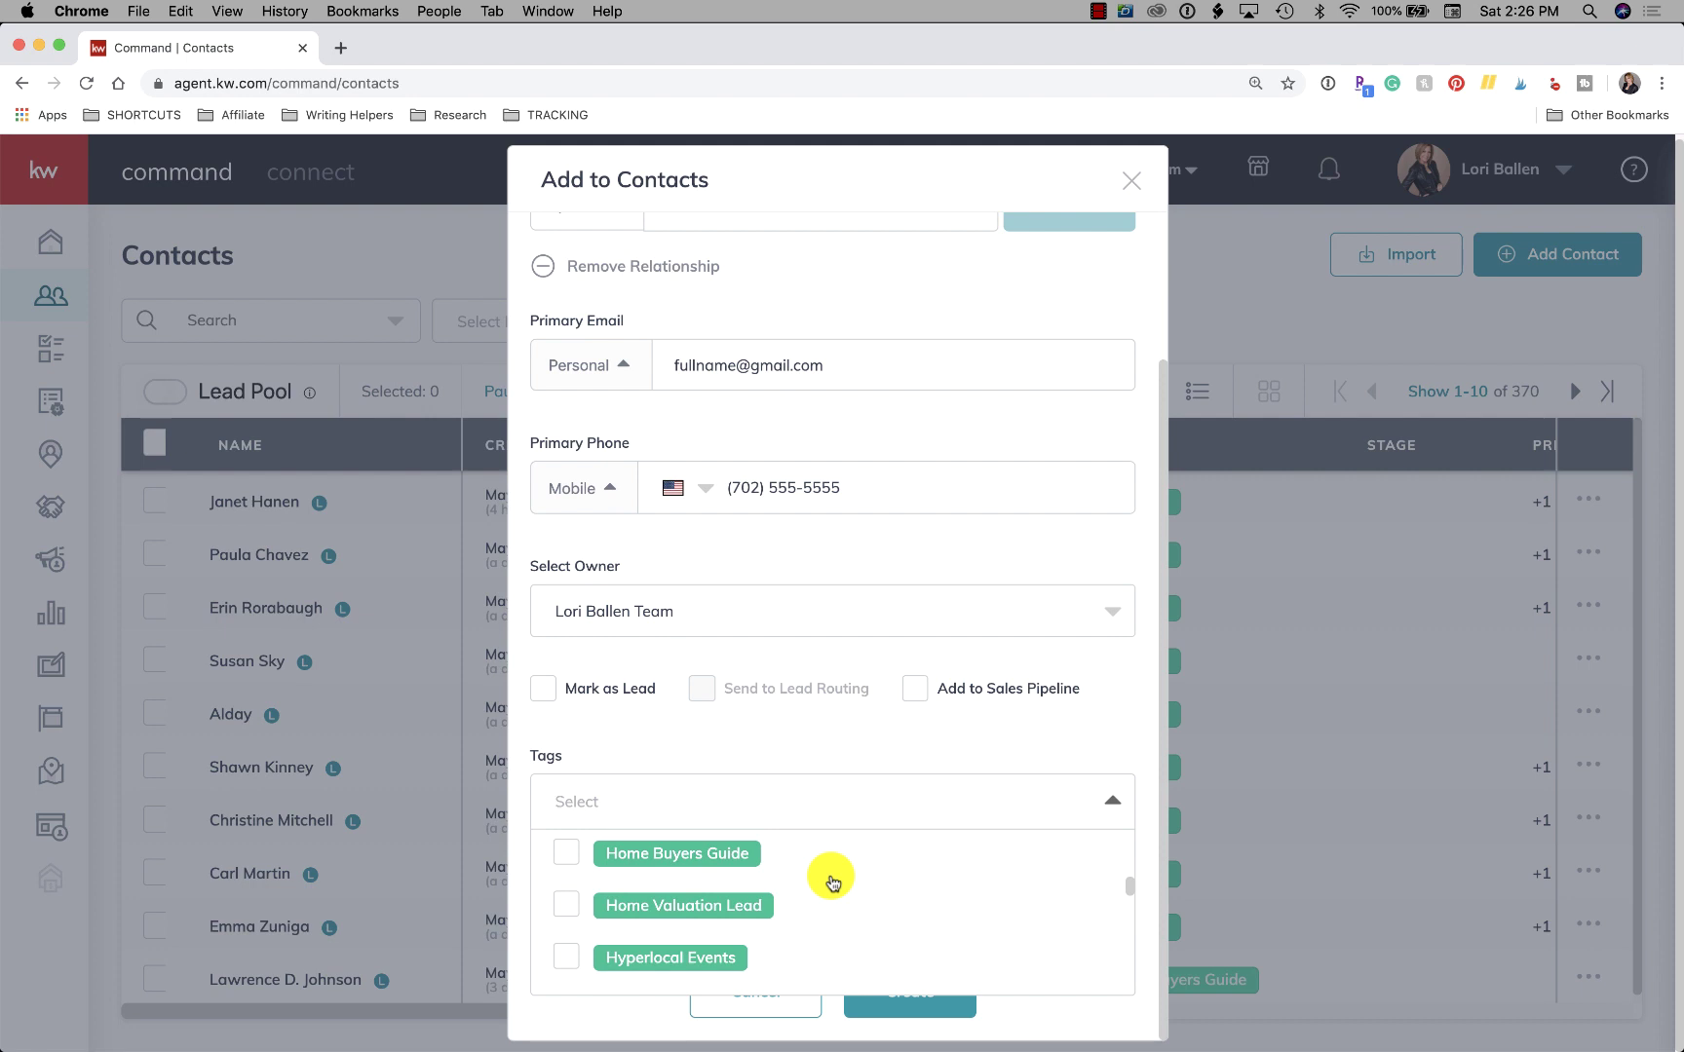
scroll(831, 881, down, 2)
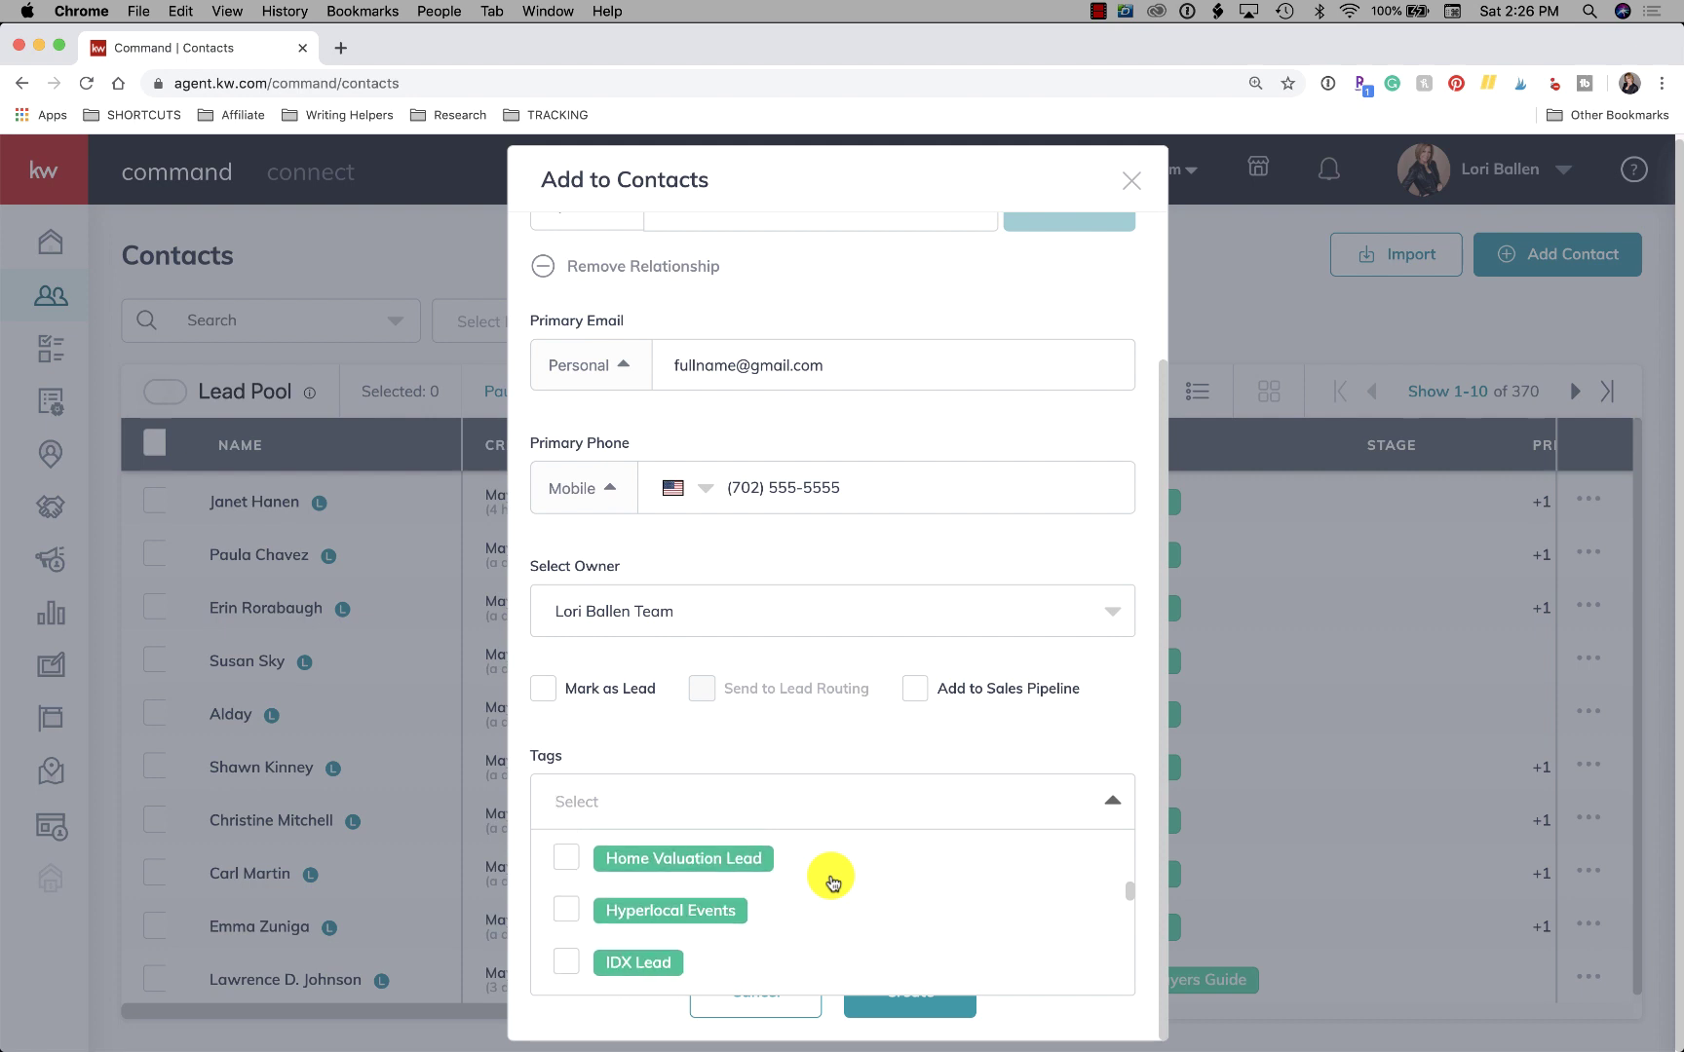
scroll(832, 882, down, 2)
scroll(831, 882, up, 1)
scroll(831, 882, up, 1)
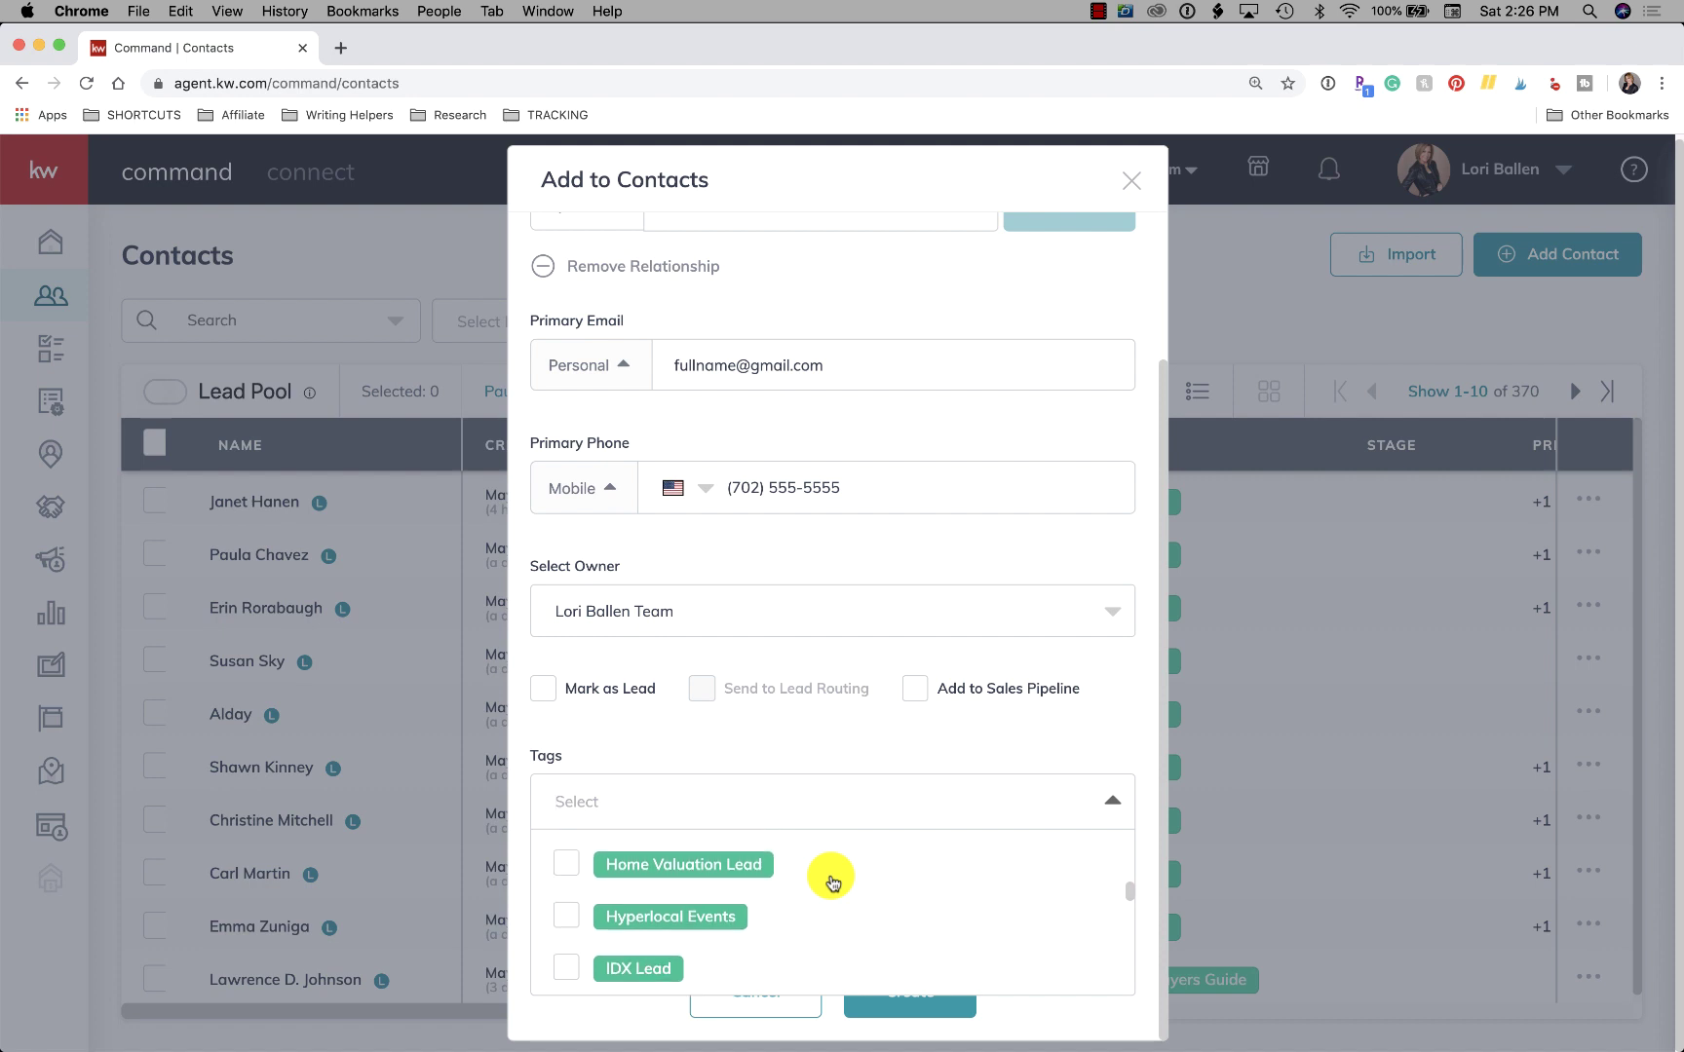
scroll(831, 881, down, 3)
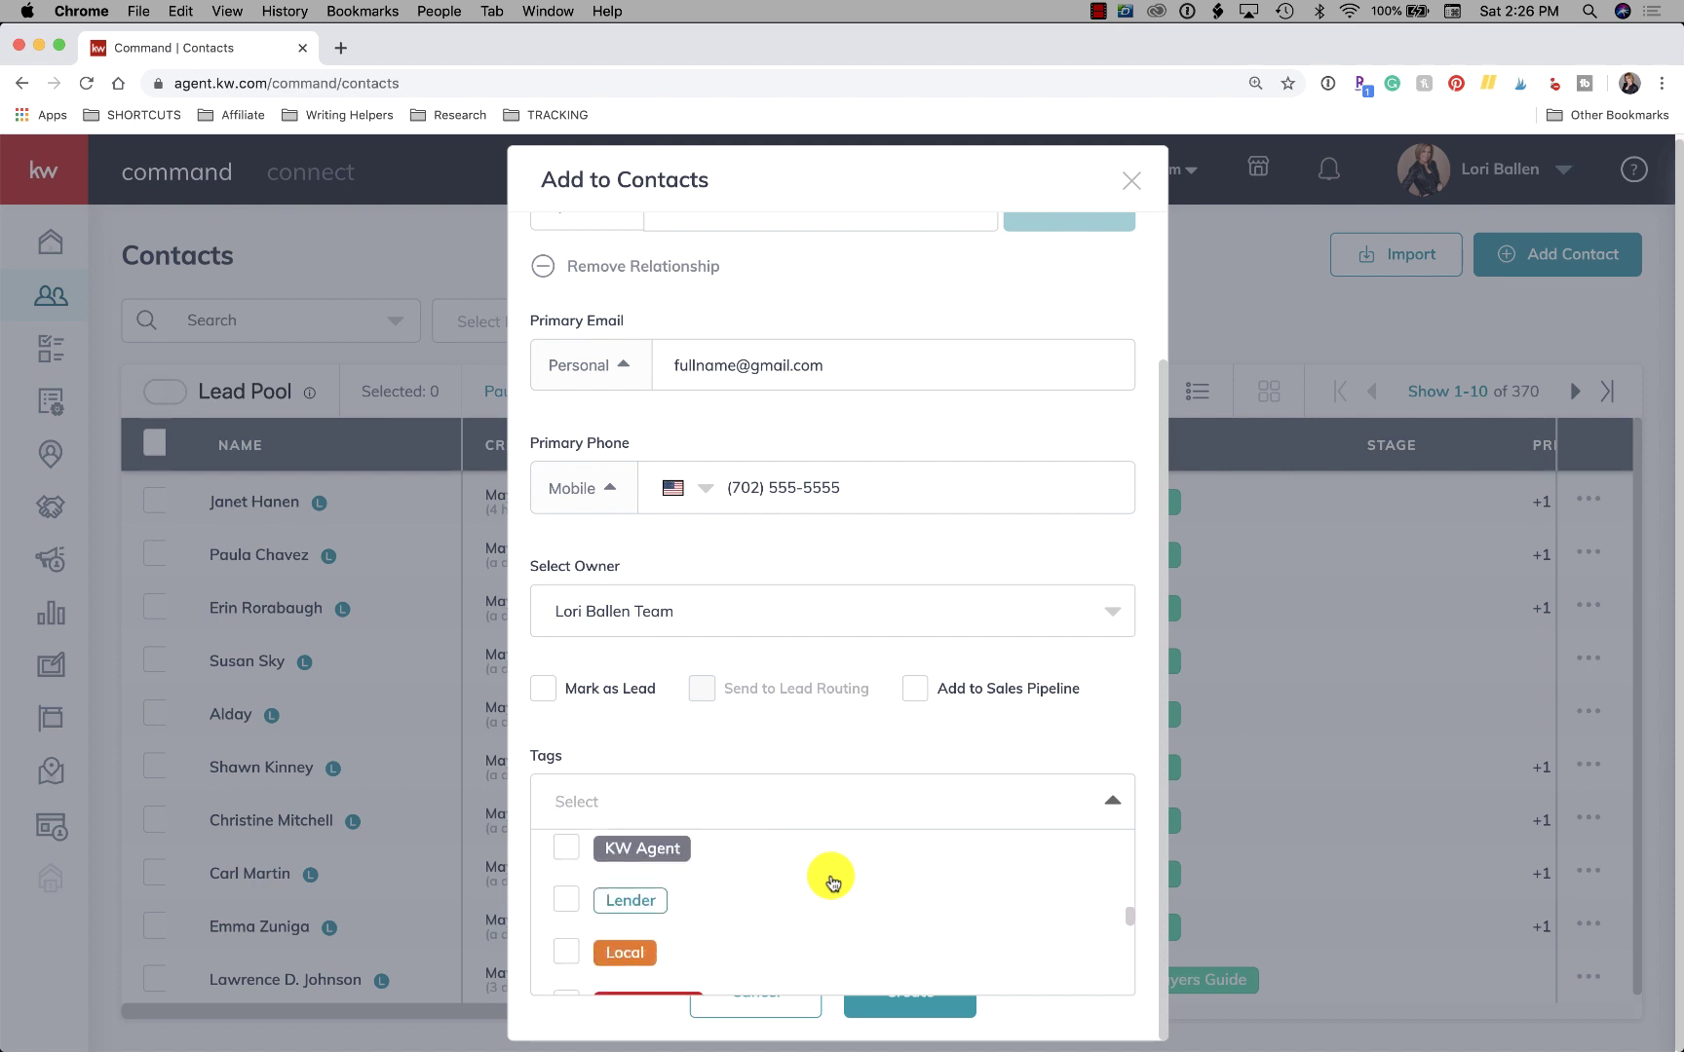
scroll(719, 874, up, 2)
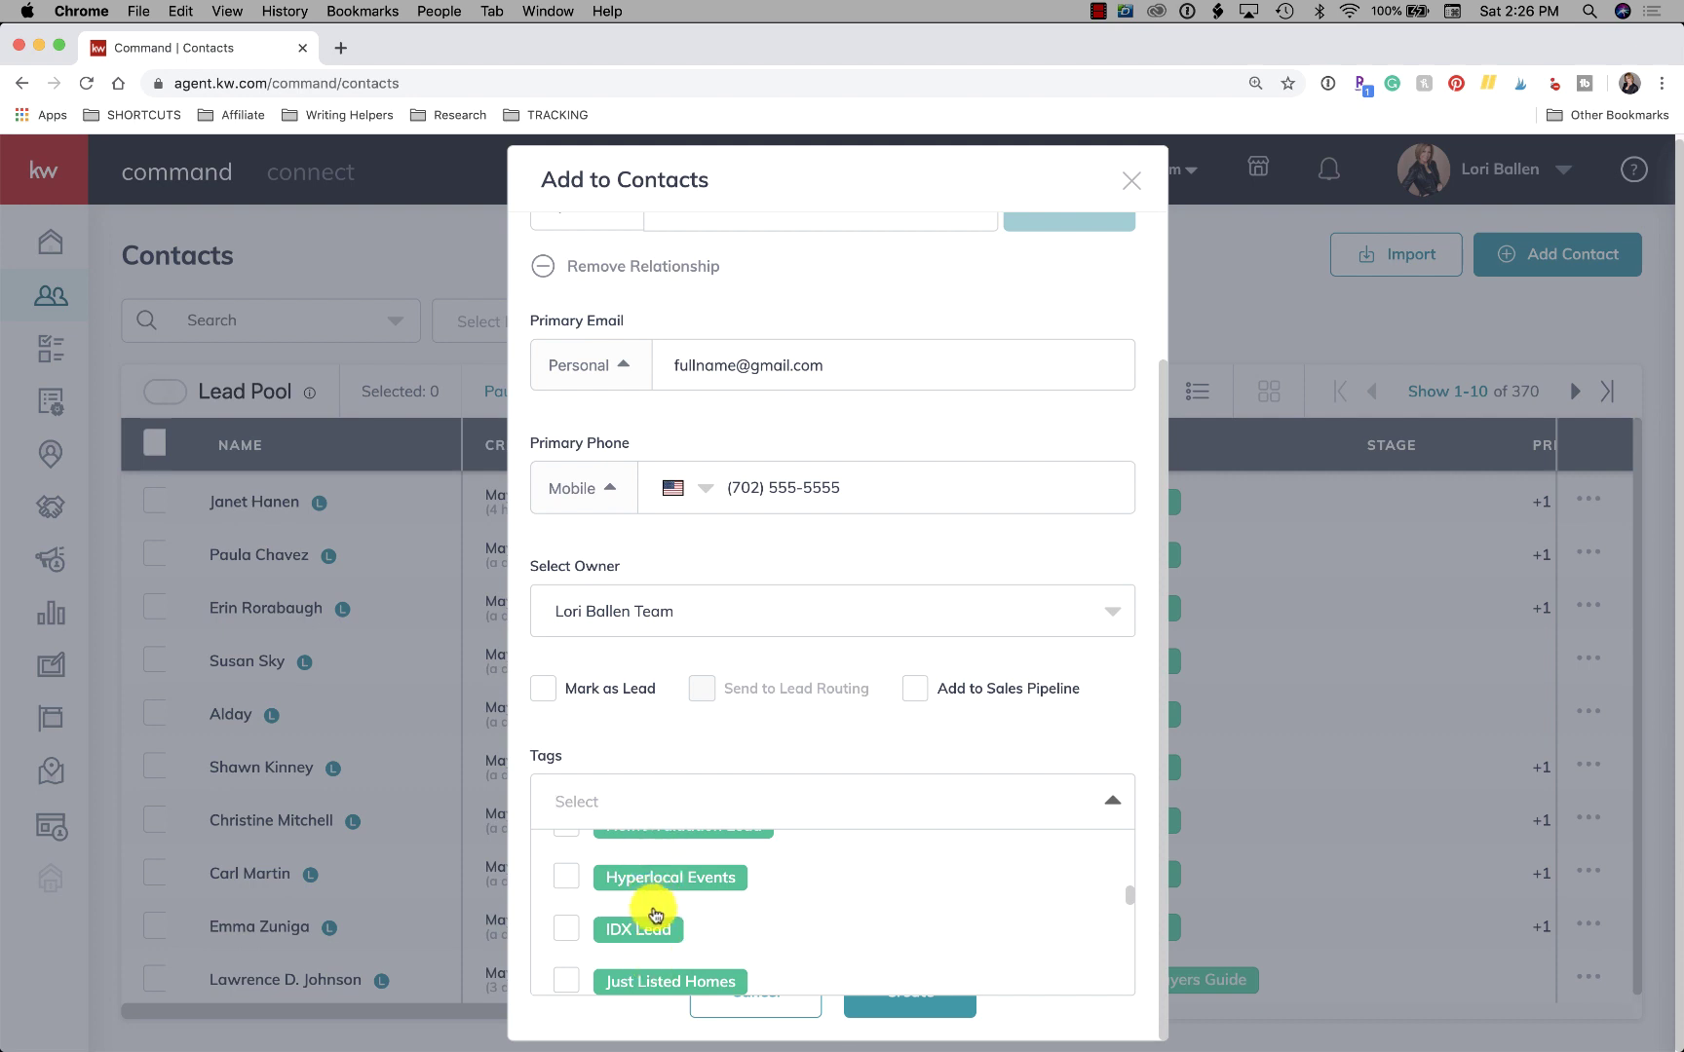
scroll(661, 911, up, 4)
scroll(661, 911, down, 5)
scroll(661, 911, down, 6)
scroll(660, 911, down, 8)
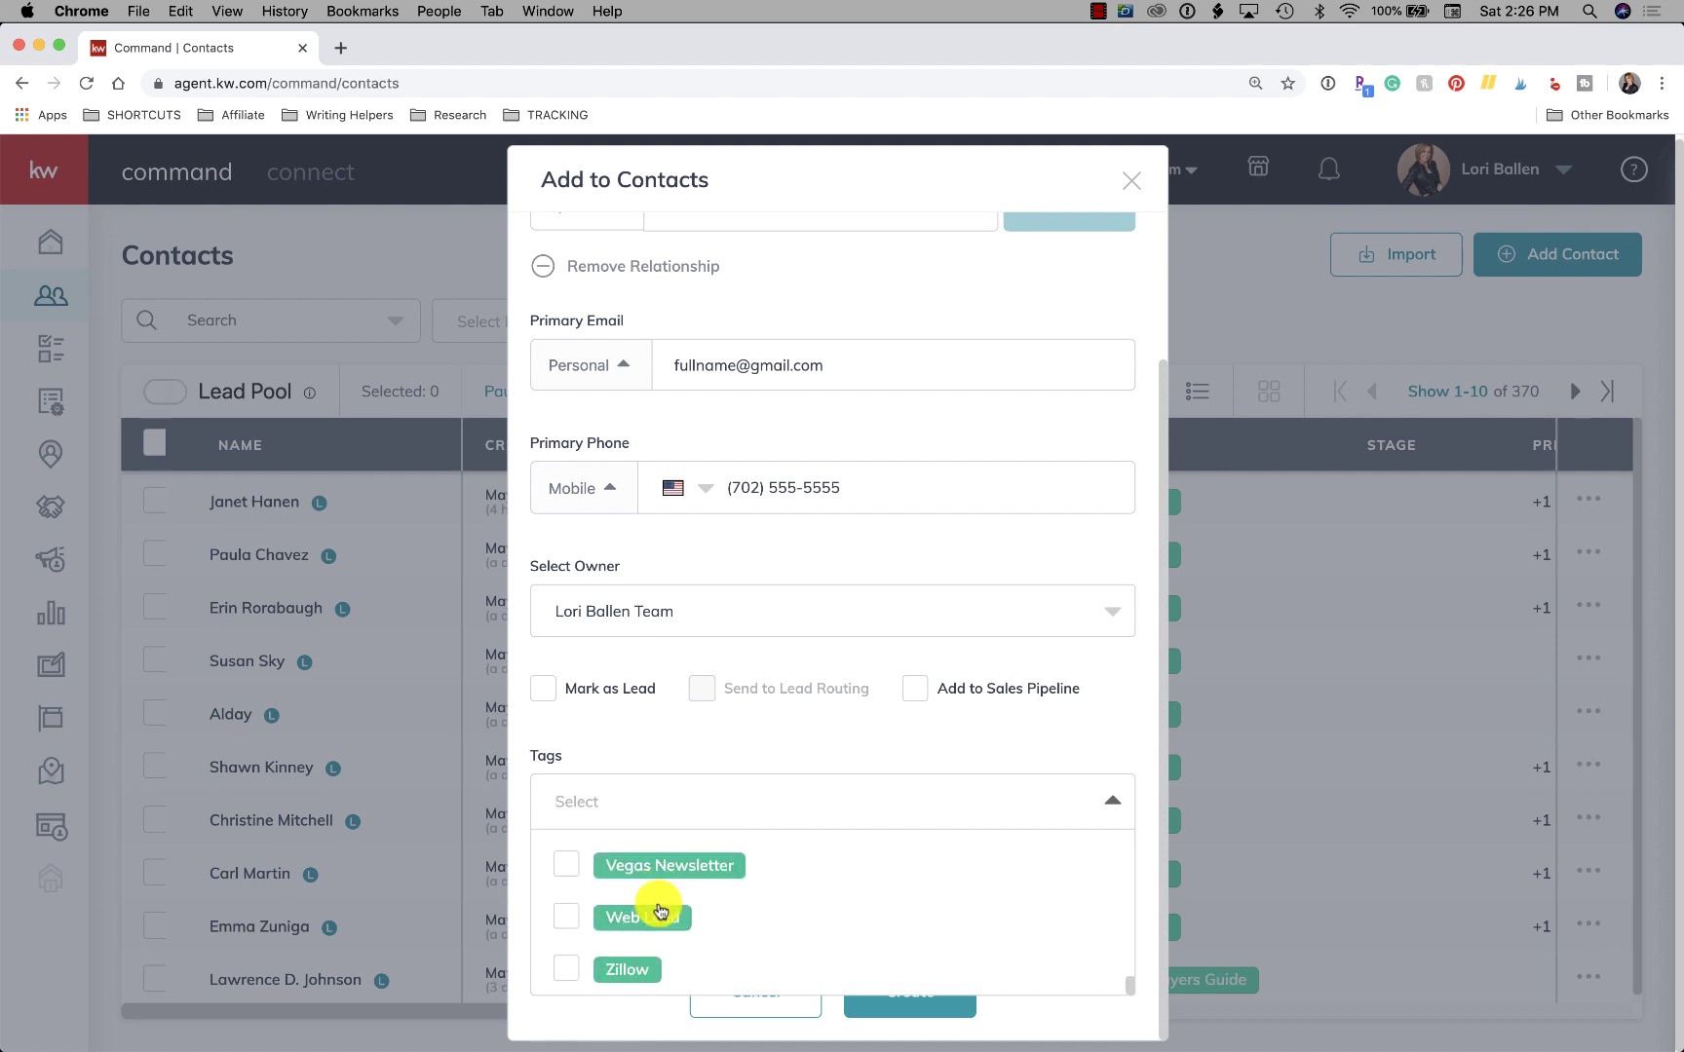
scroll(705, 820, up, 1)
scroll(705, 819, up, 2)
scroll(662, 809, down, 2)
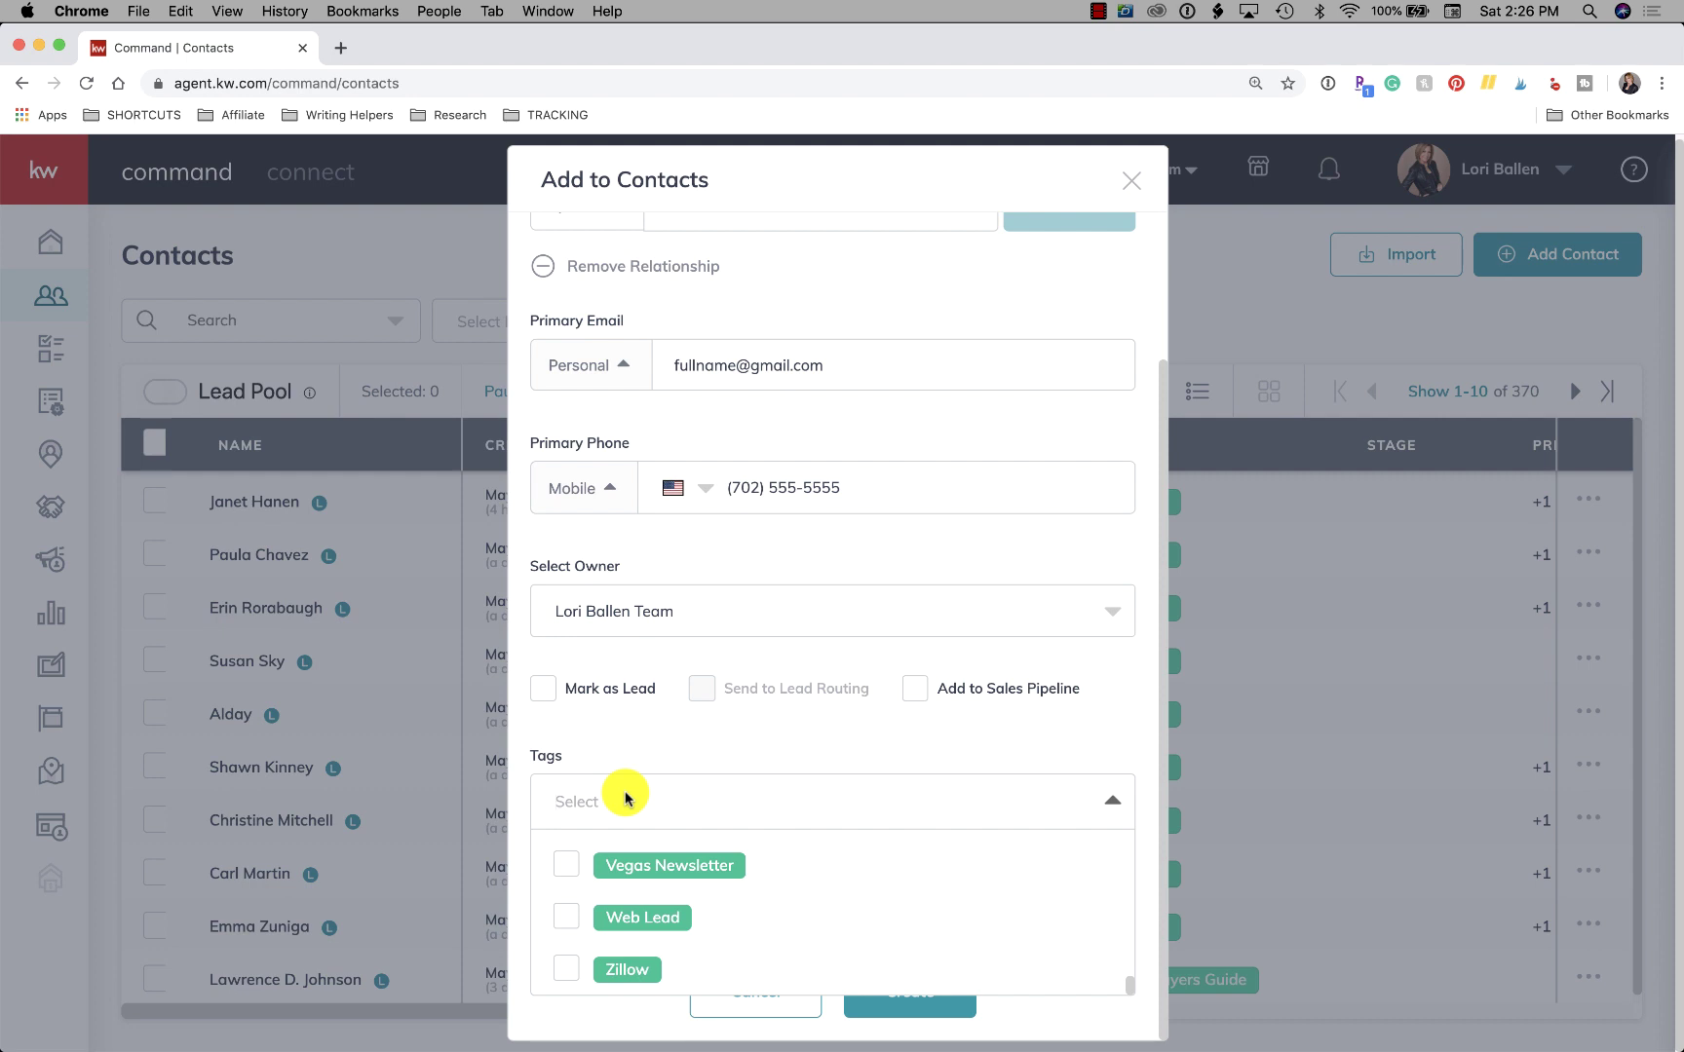
text(guide)
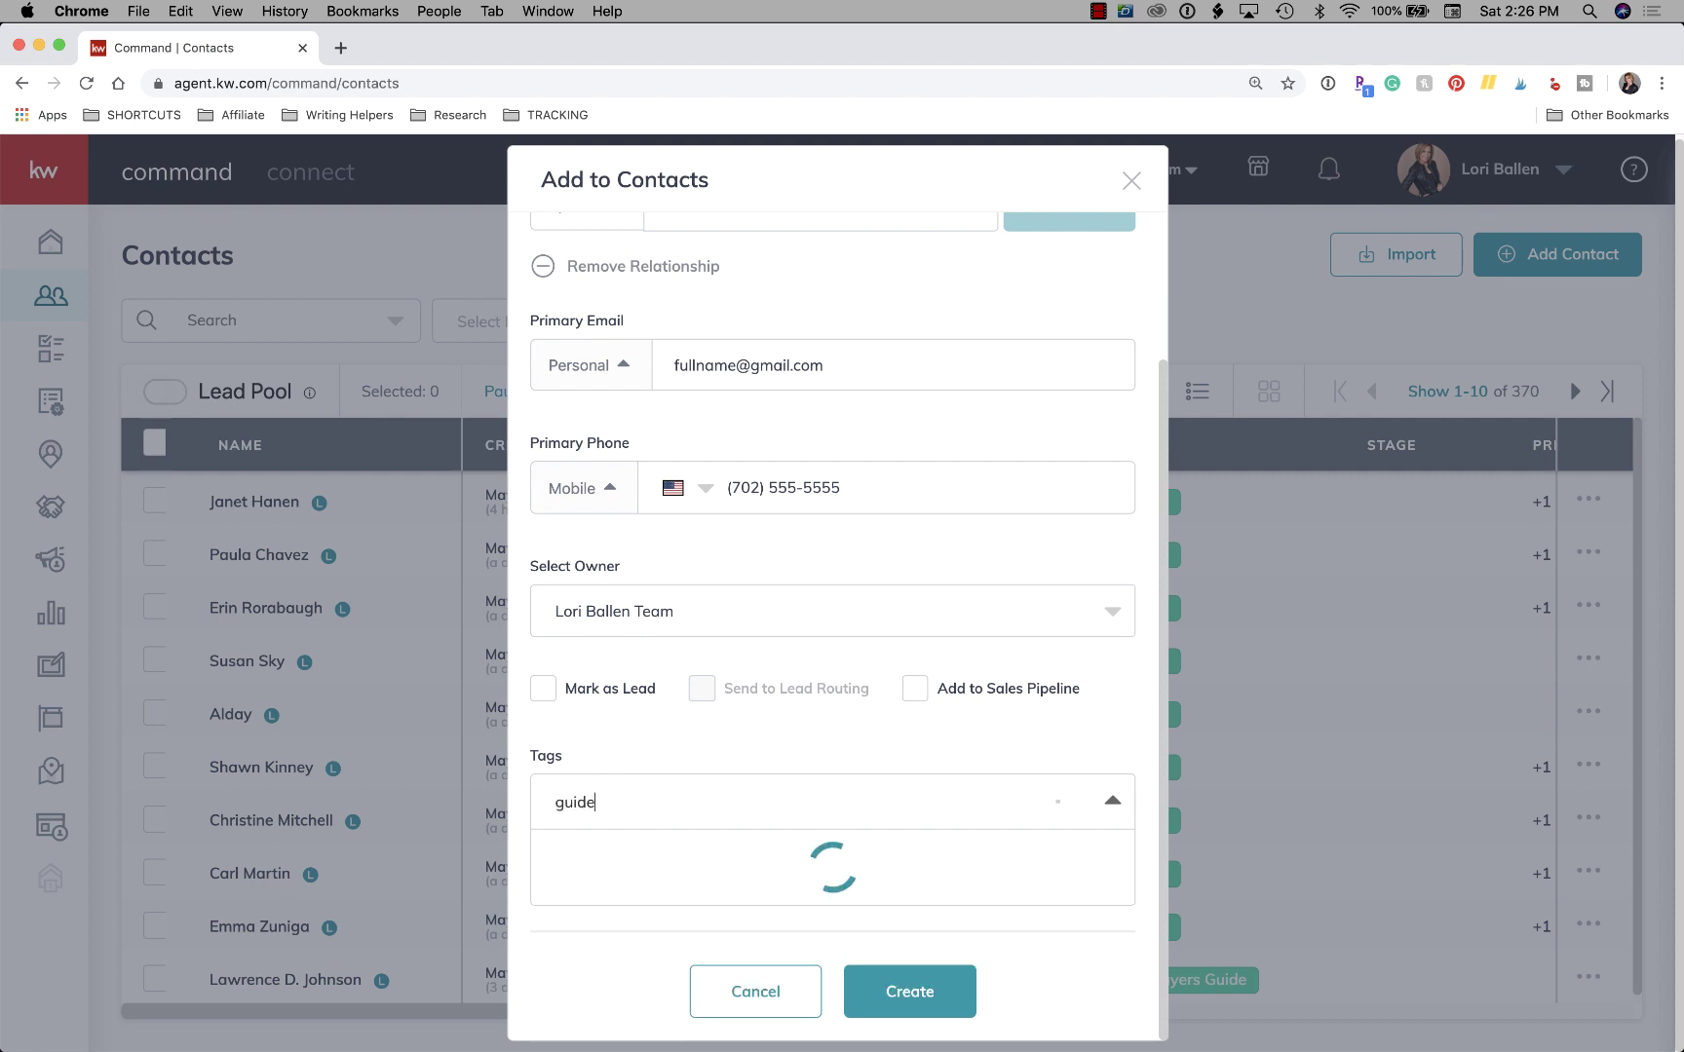
click(639, 916)
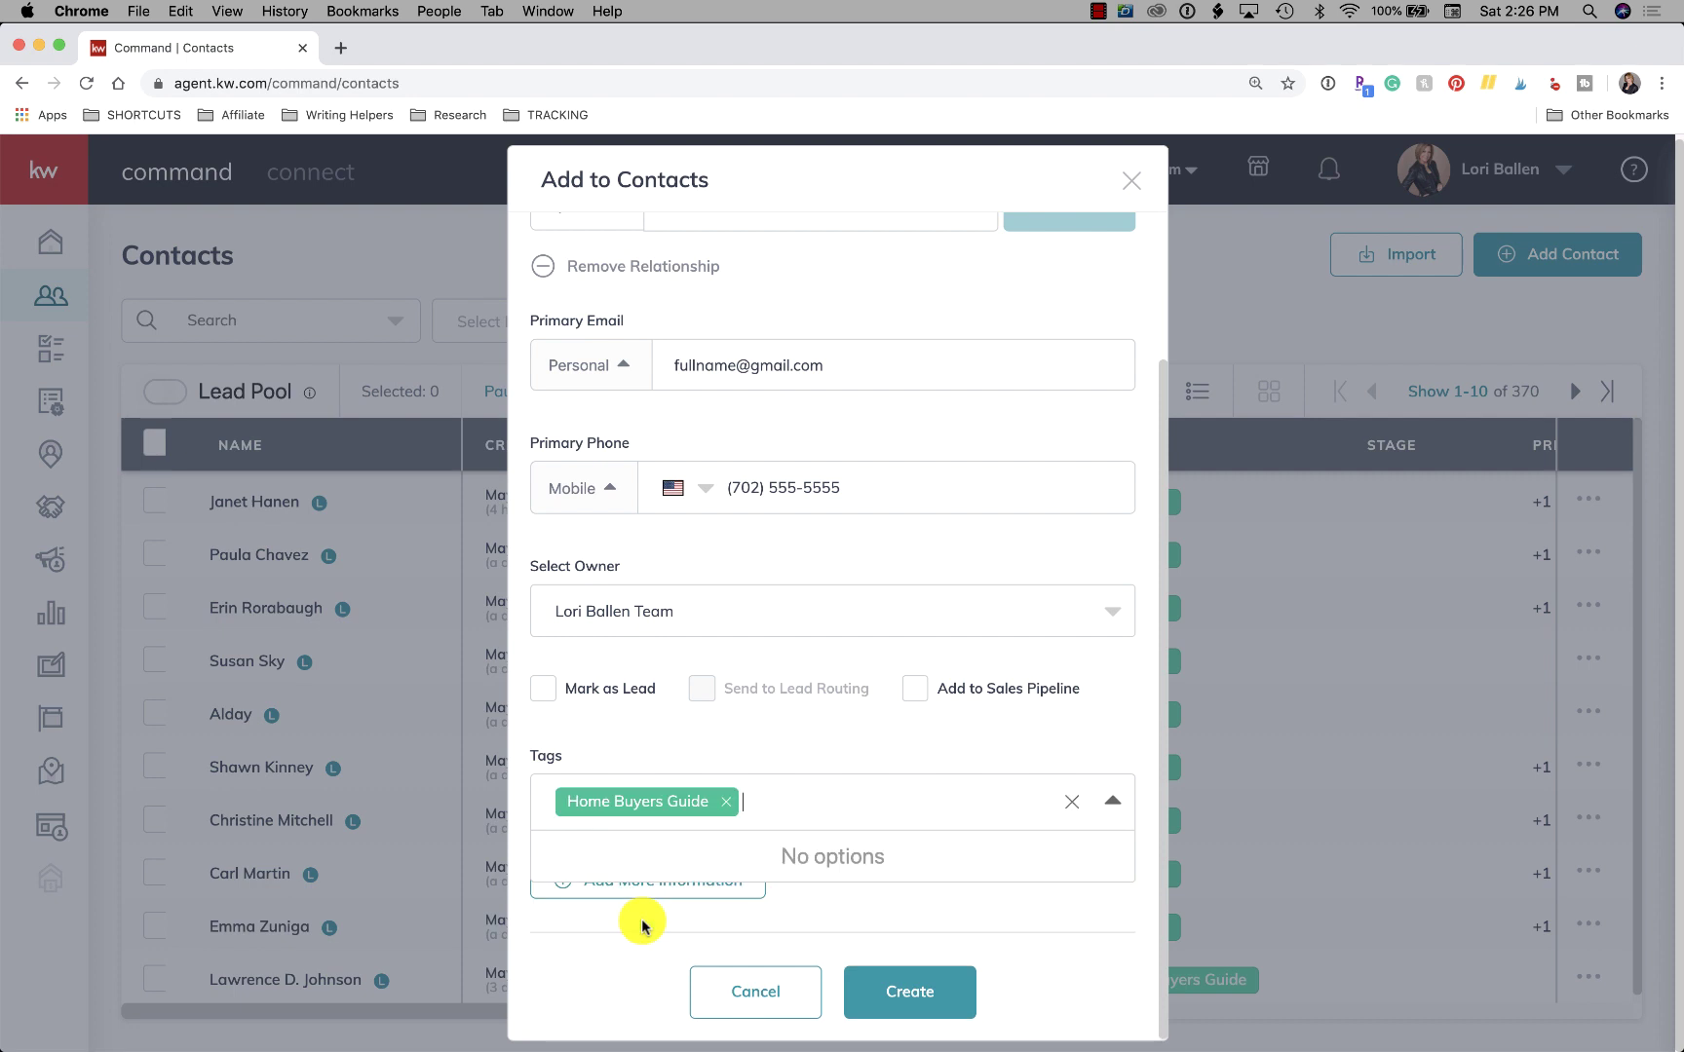
click(762, 749)
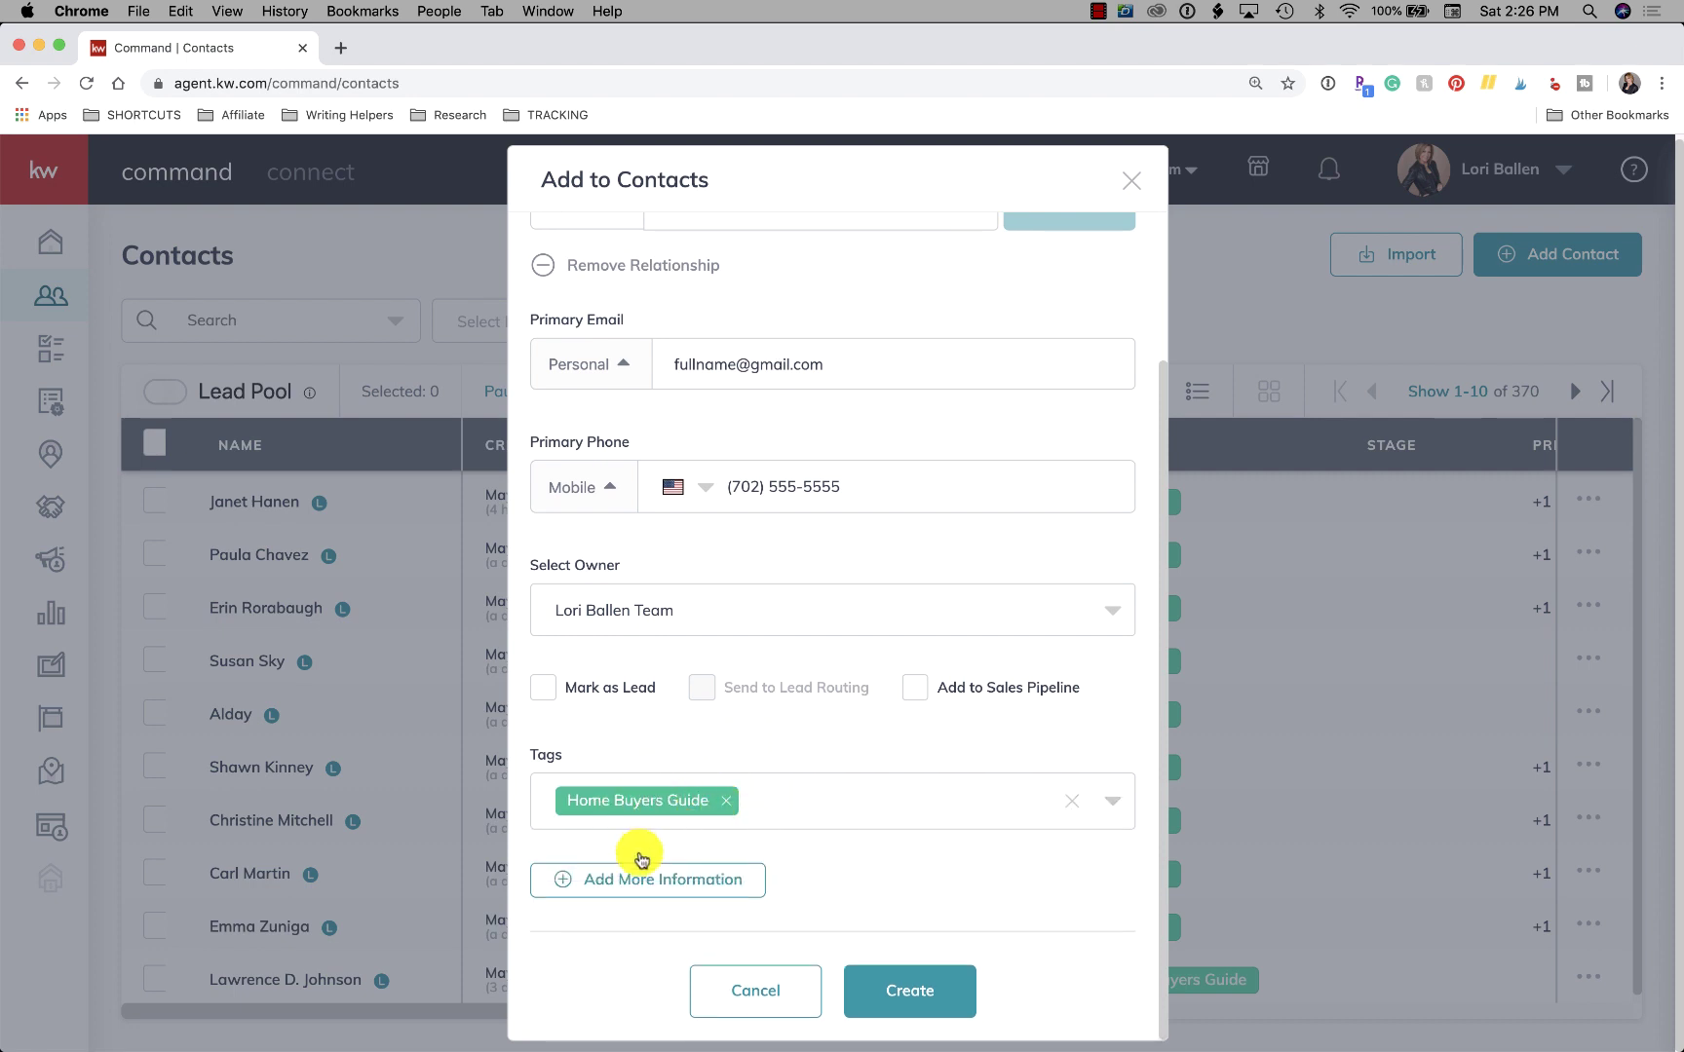
Expand Additional Contact Information and set the preferred contact method to Email.
click(634, 883)
scroll(850, 787, down, 3)
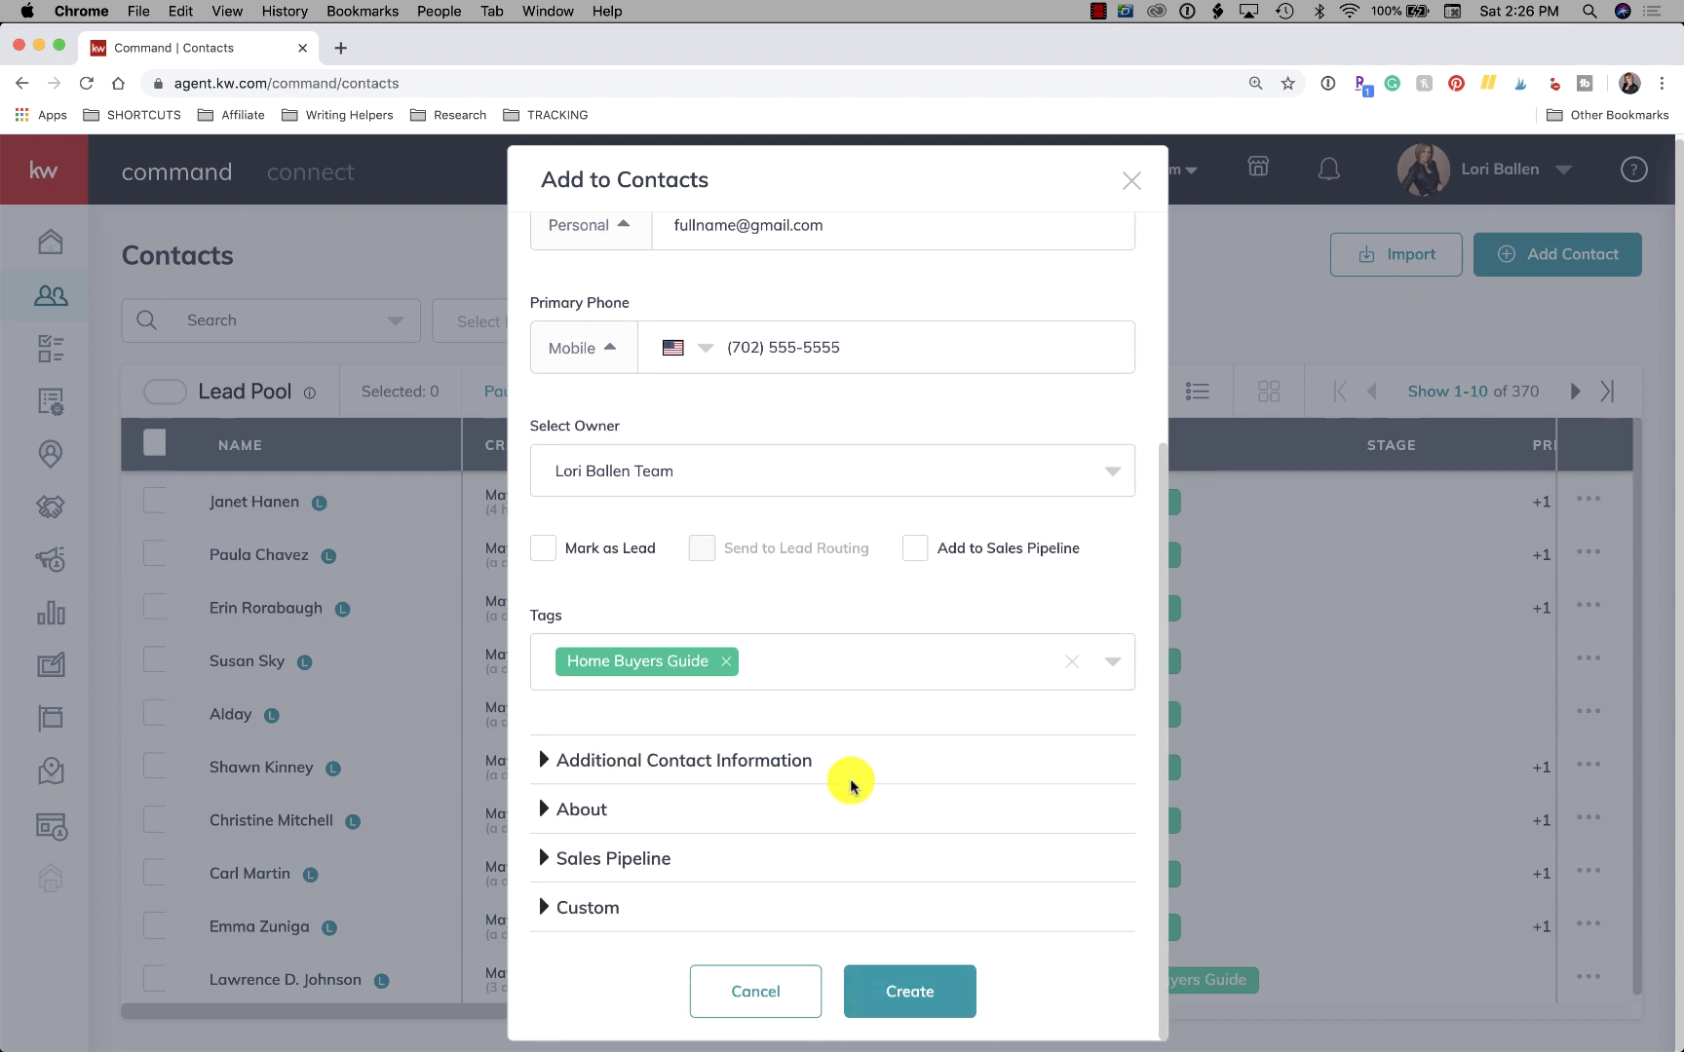
click(544, 760)
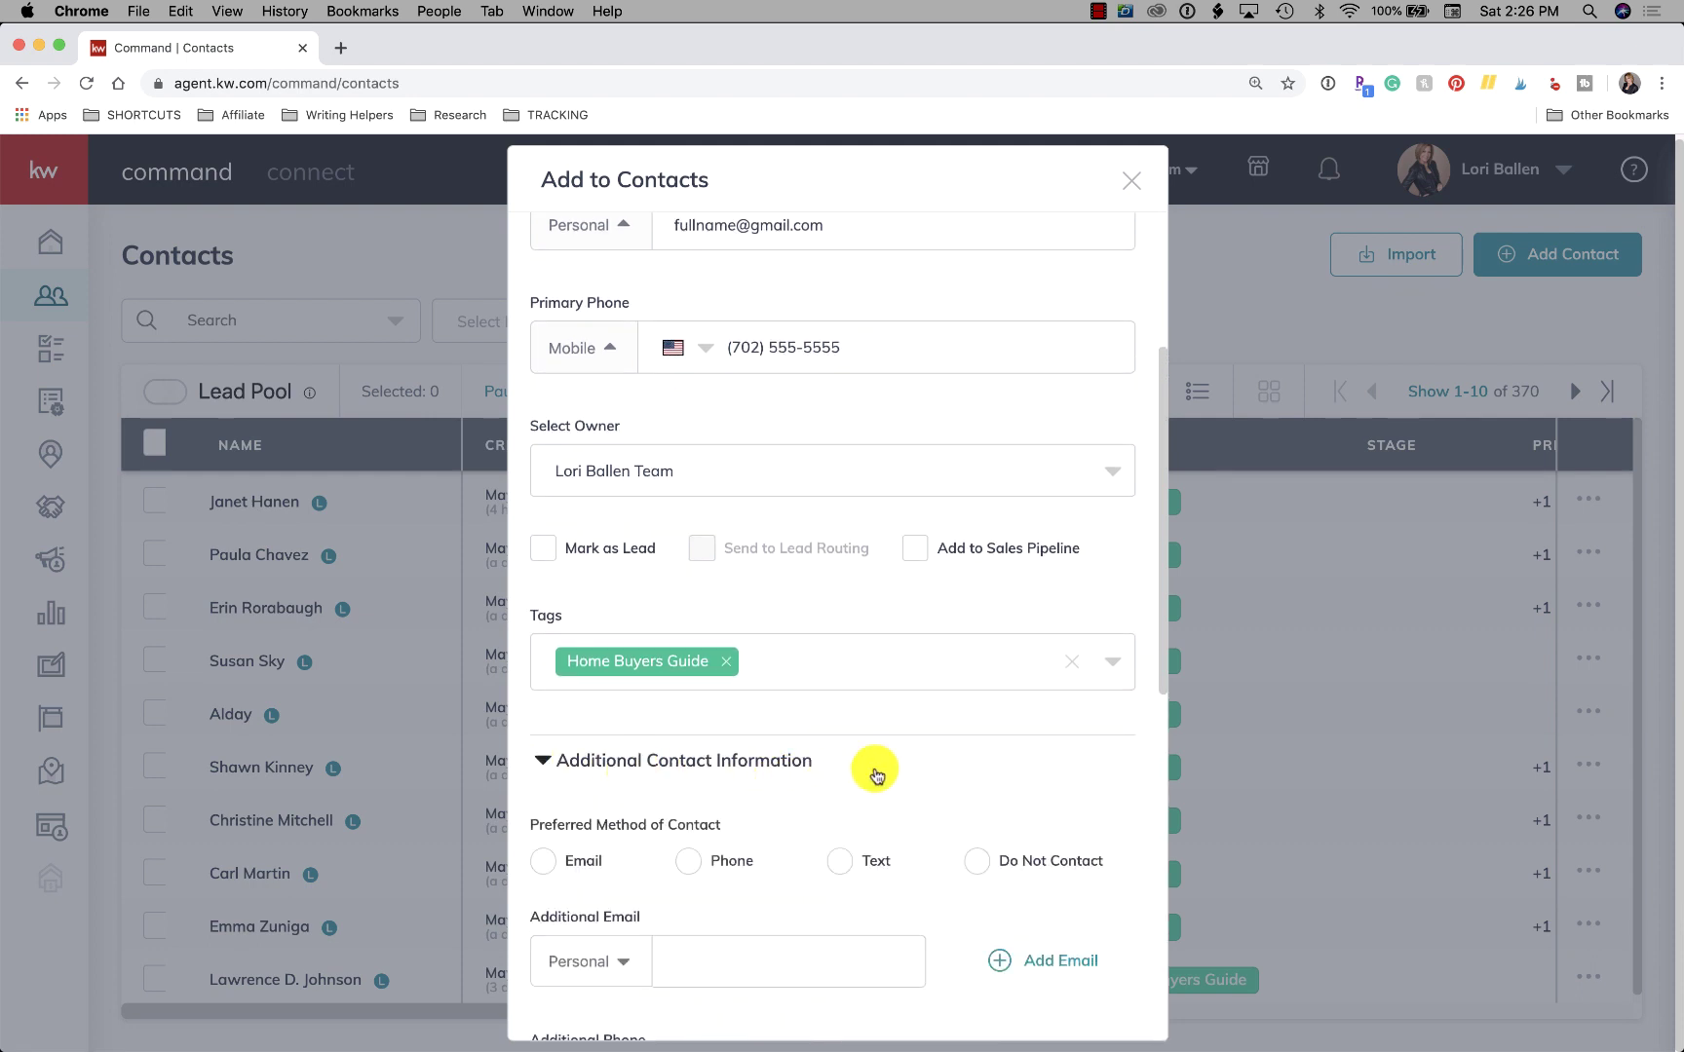
scroll(868, 771, down, 3)
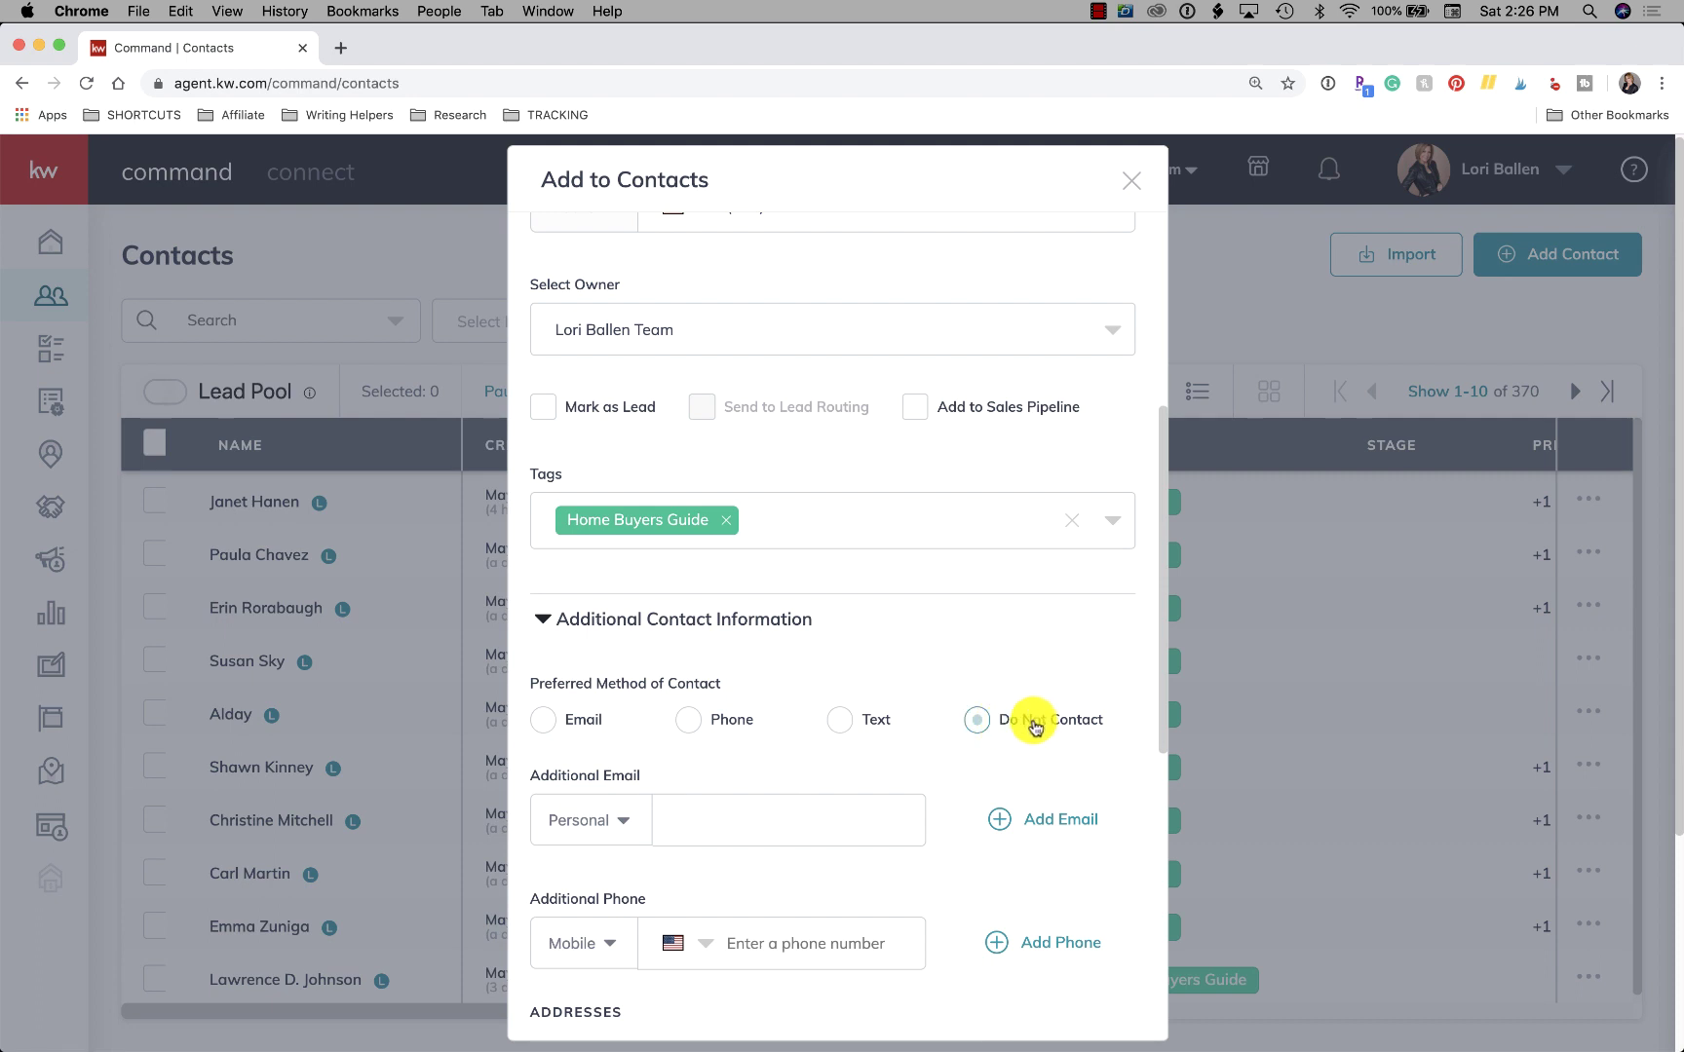
click(980, 722)
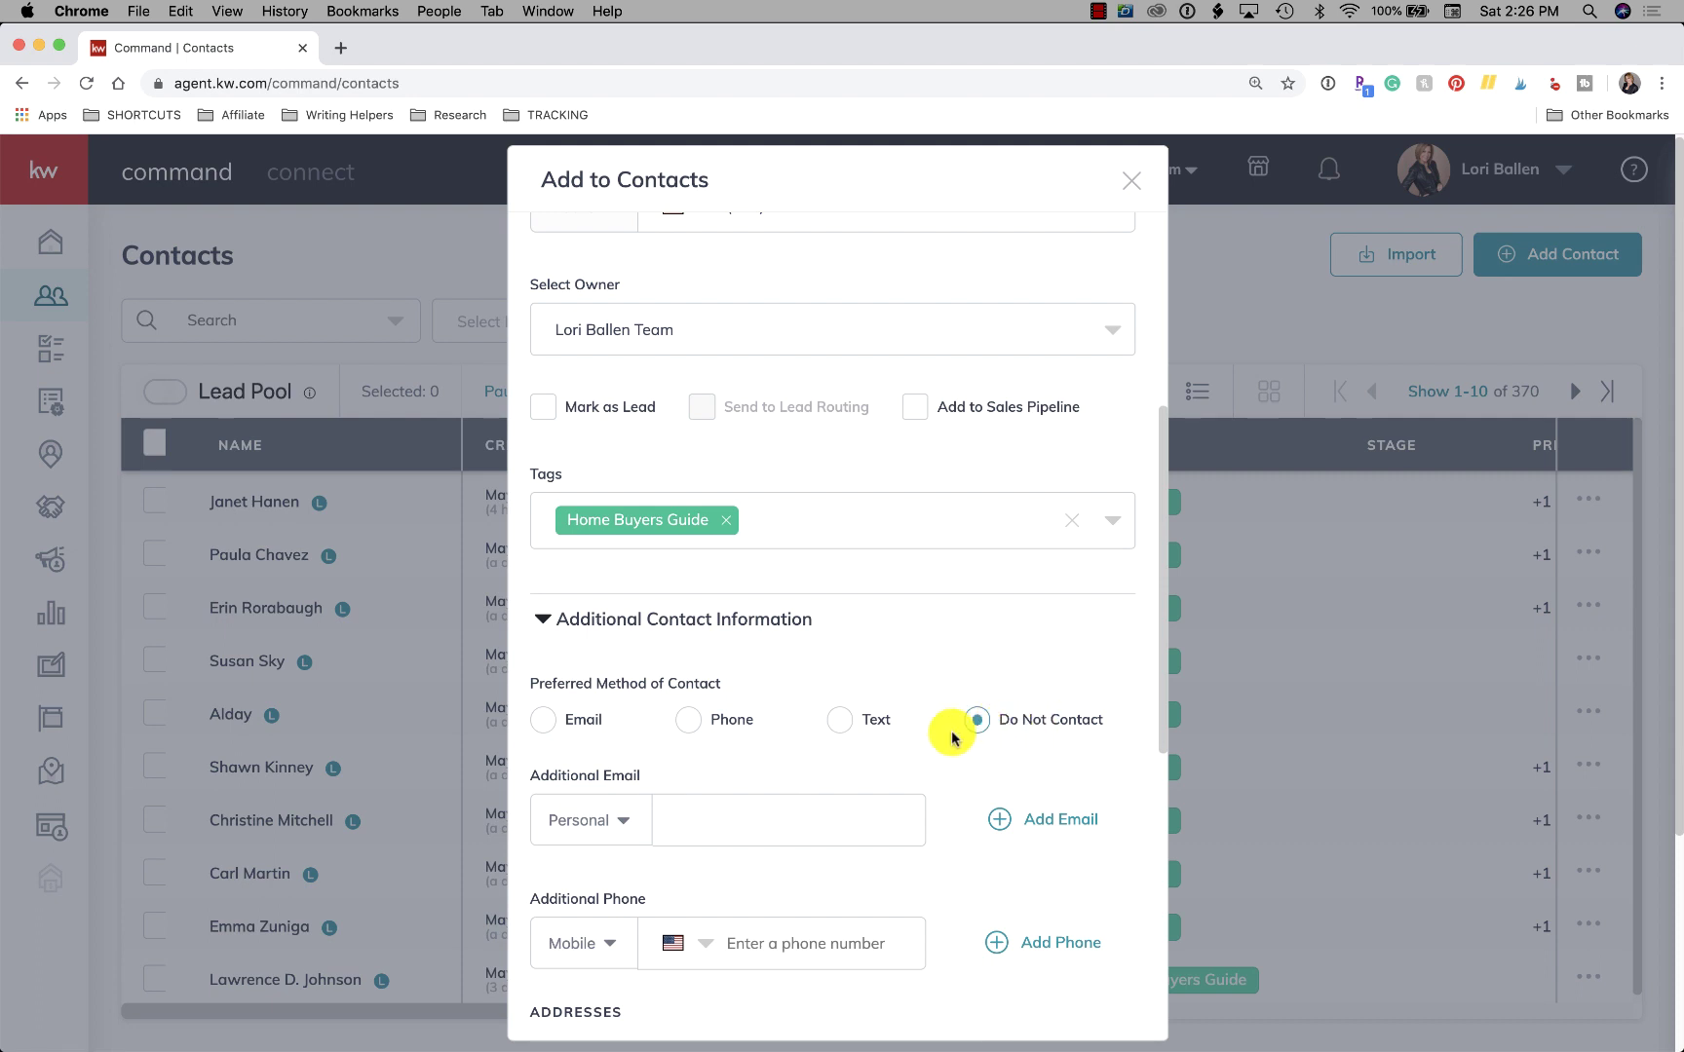
click(548, 731)
scroll(545, 721, down, 3)
Keep the additional email type Personal and add a second email row.
click(693, 651)
click(613, 652)
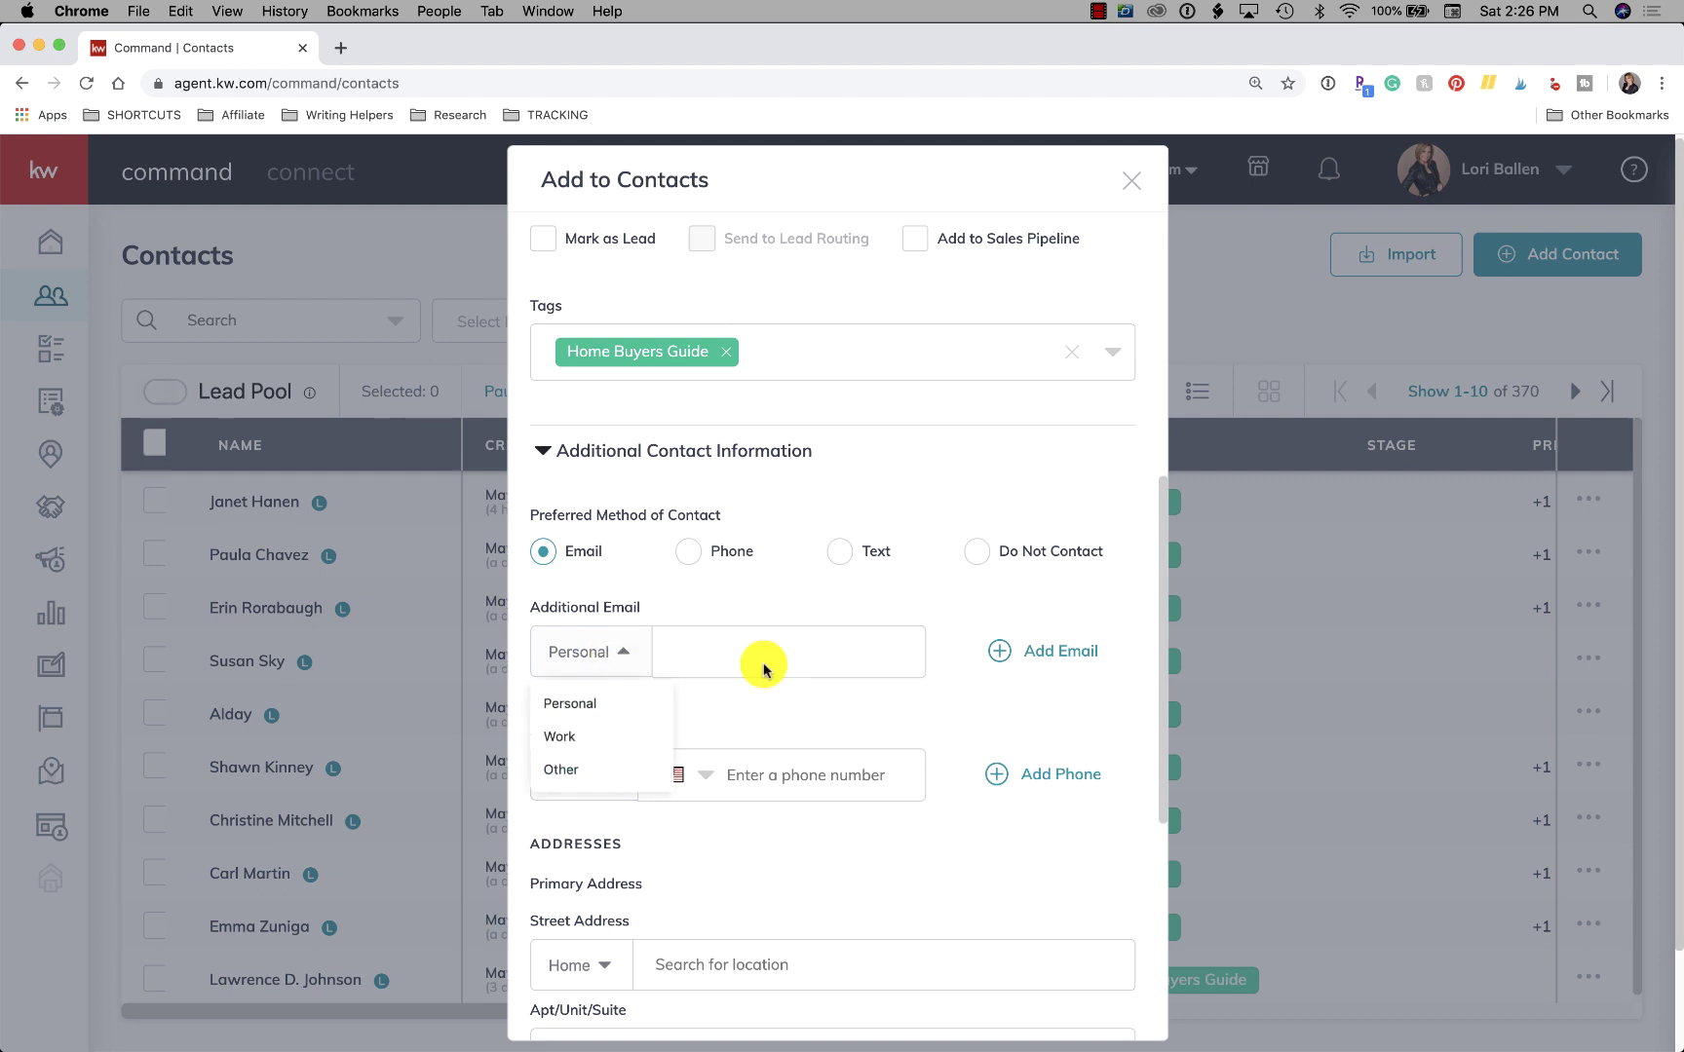
click(789, 630)
click(789, 645)
scroll(790, 648, up, 3)
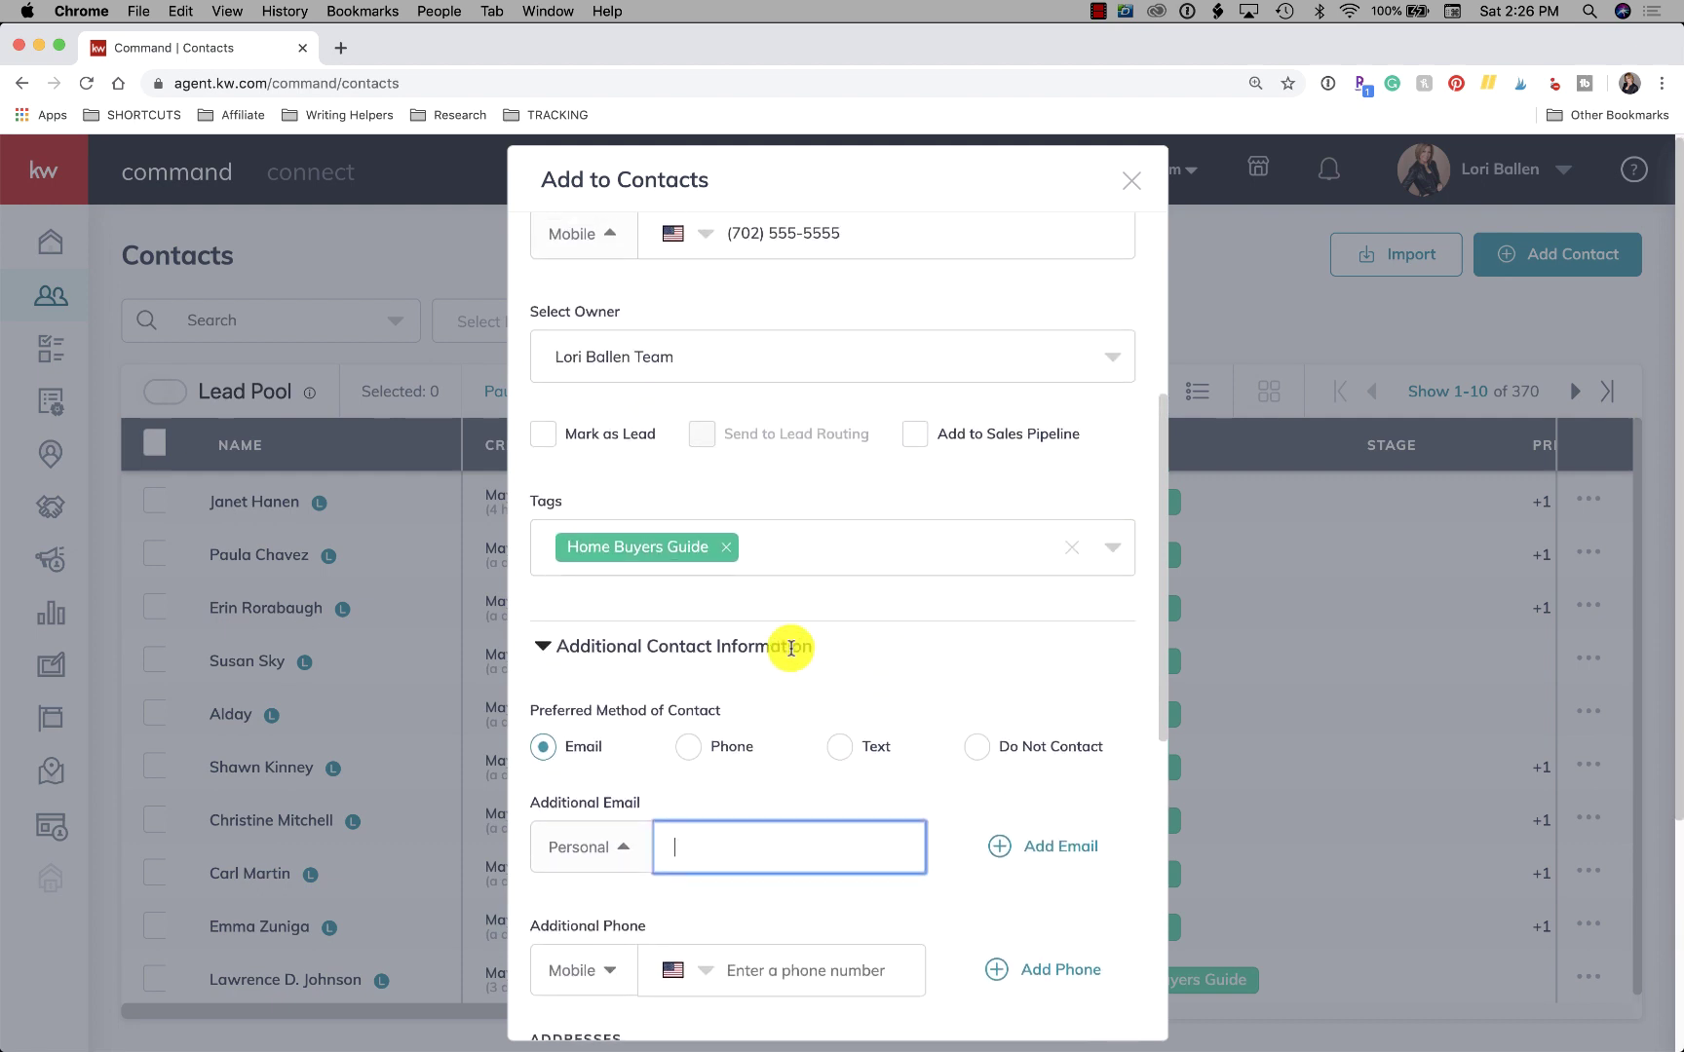
scroll(790, 648, down, 3)
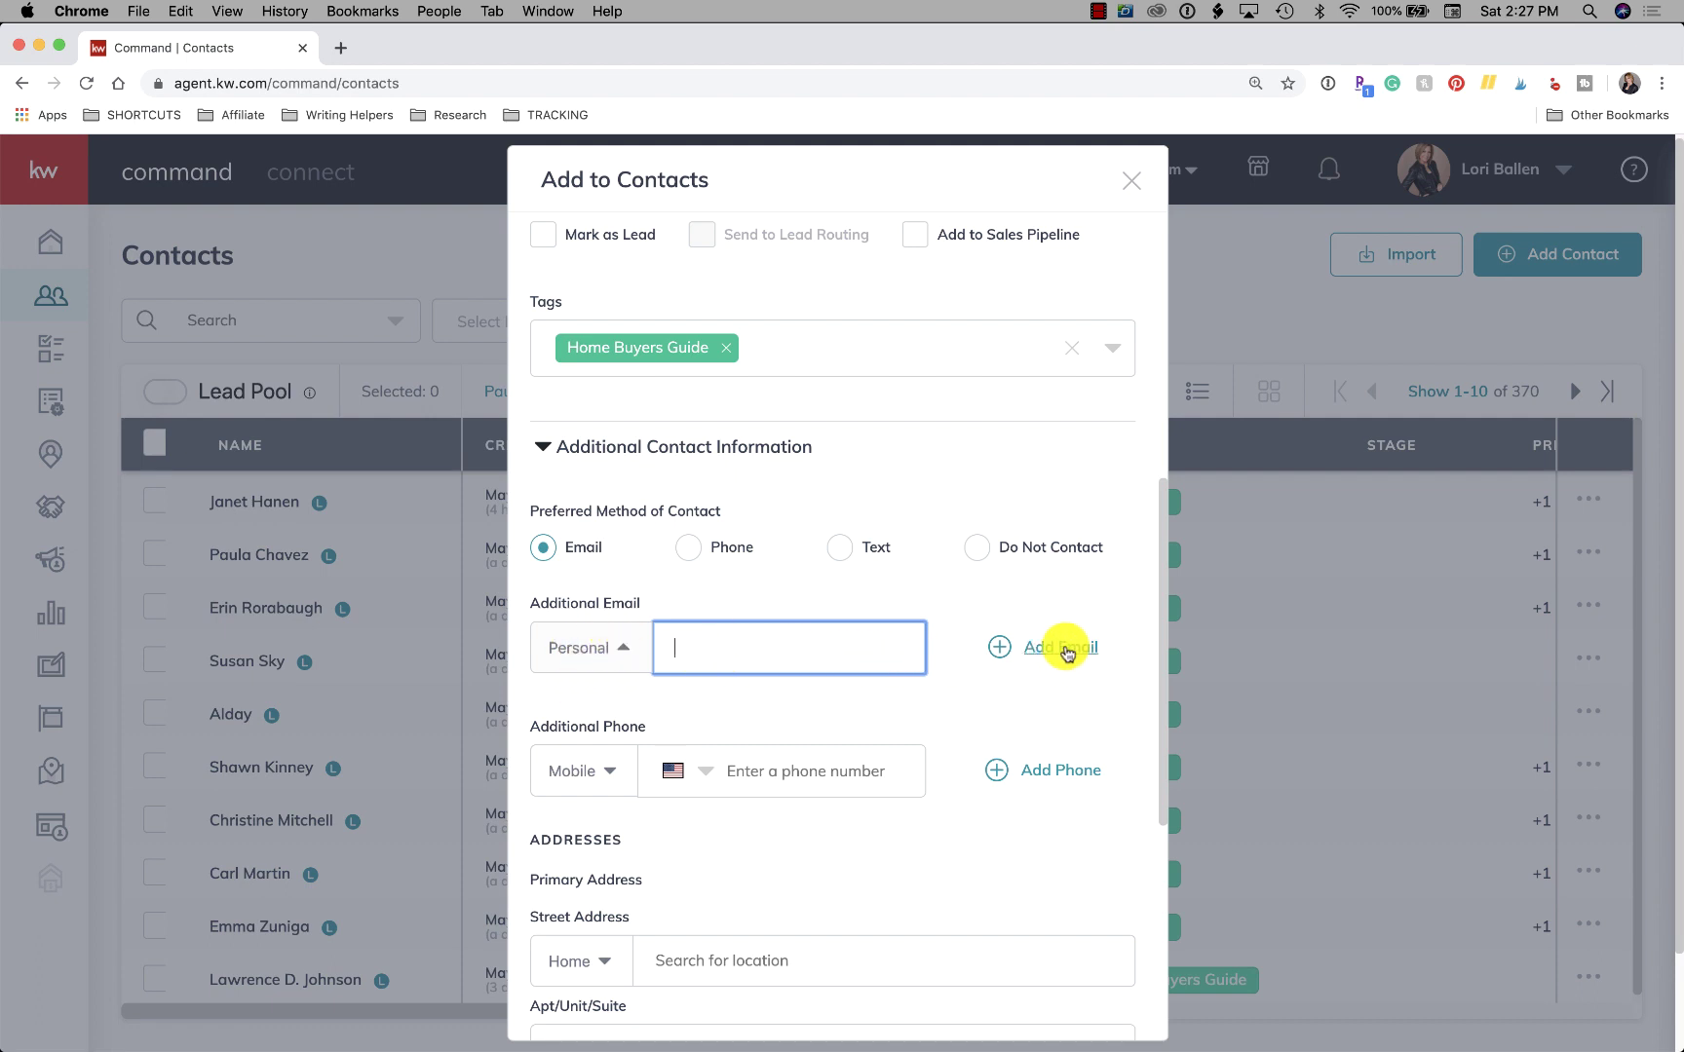
click(999, 647)
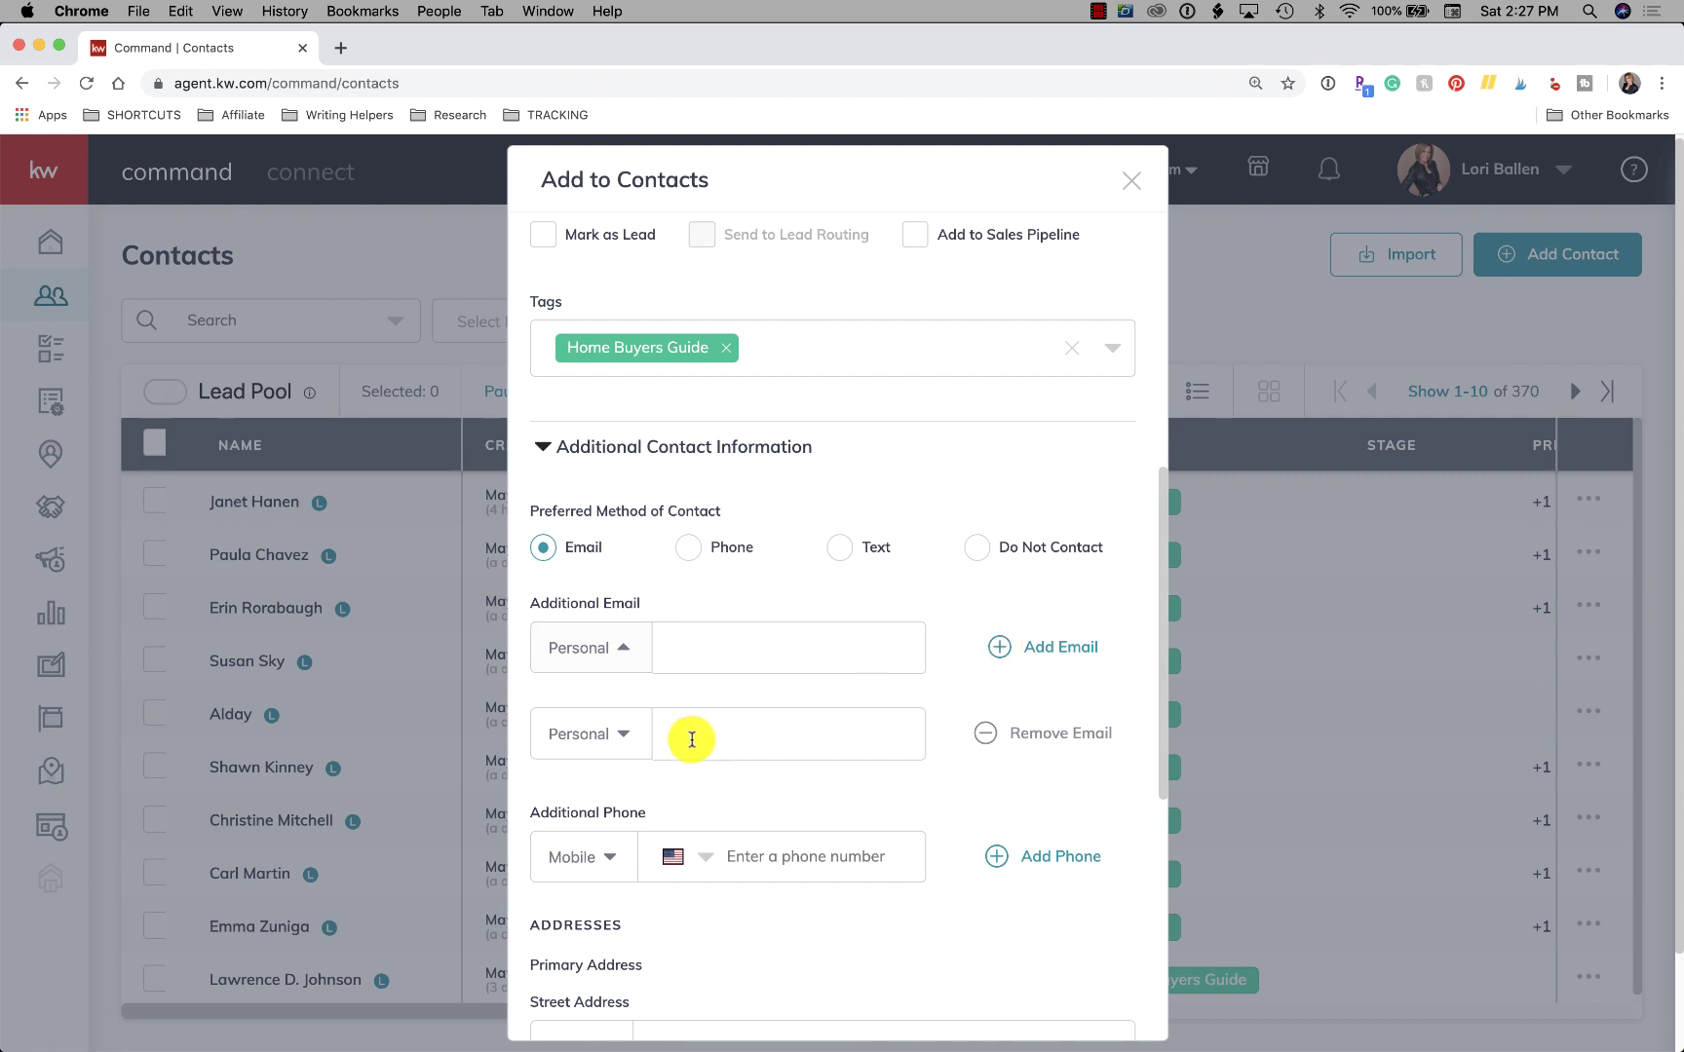
click(686, 740)
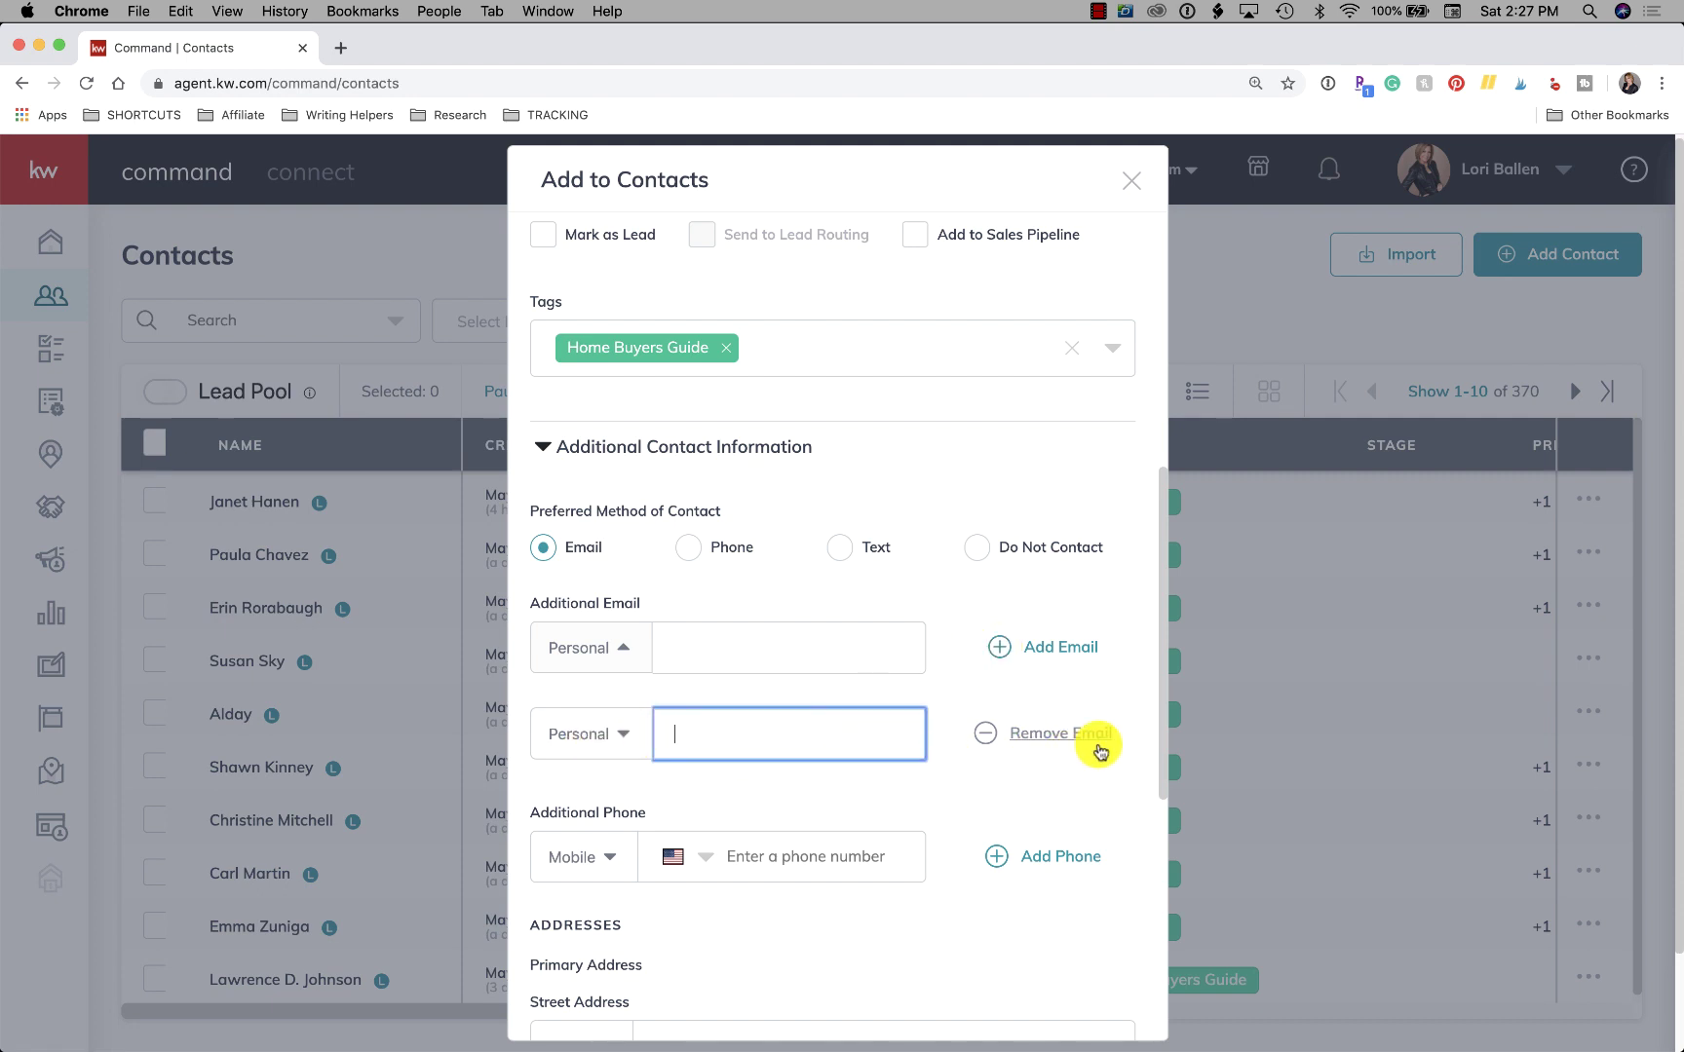
scroll(684, 691, down, 5)
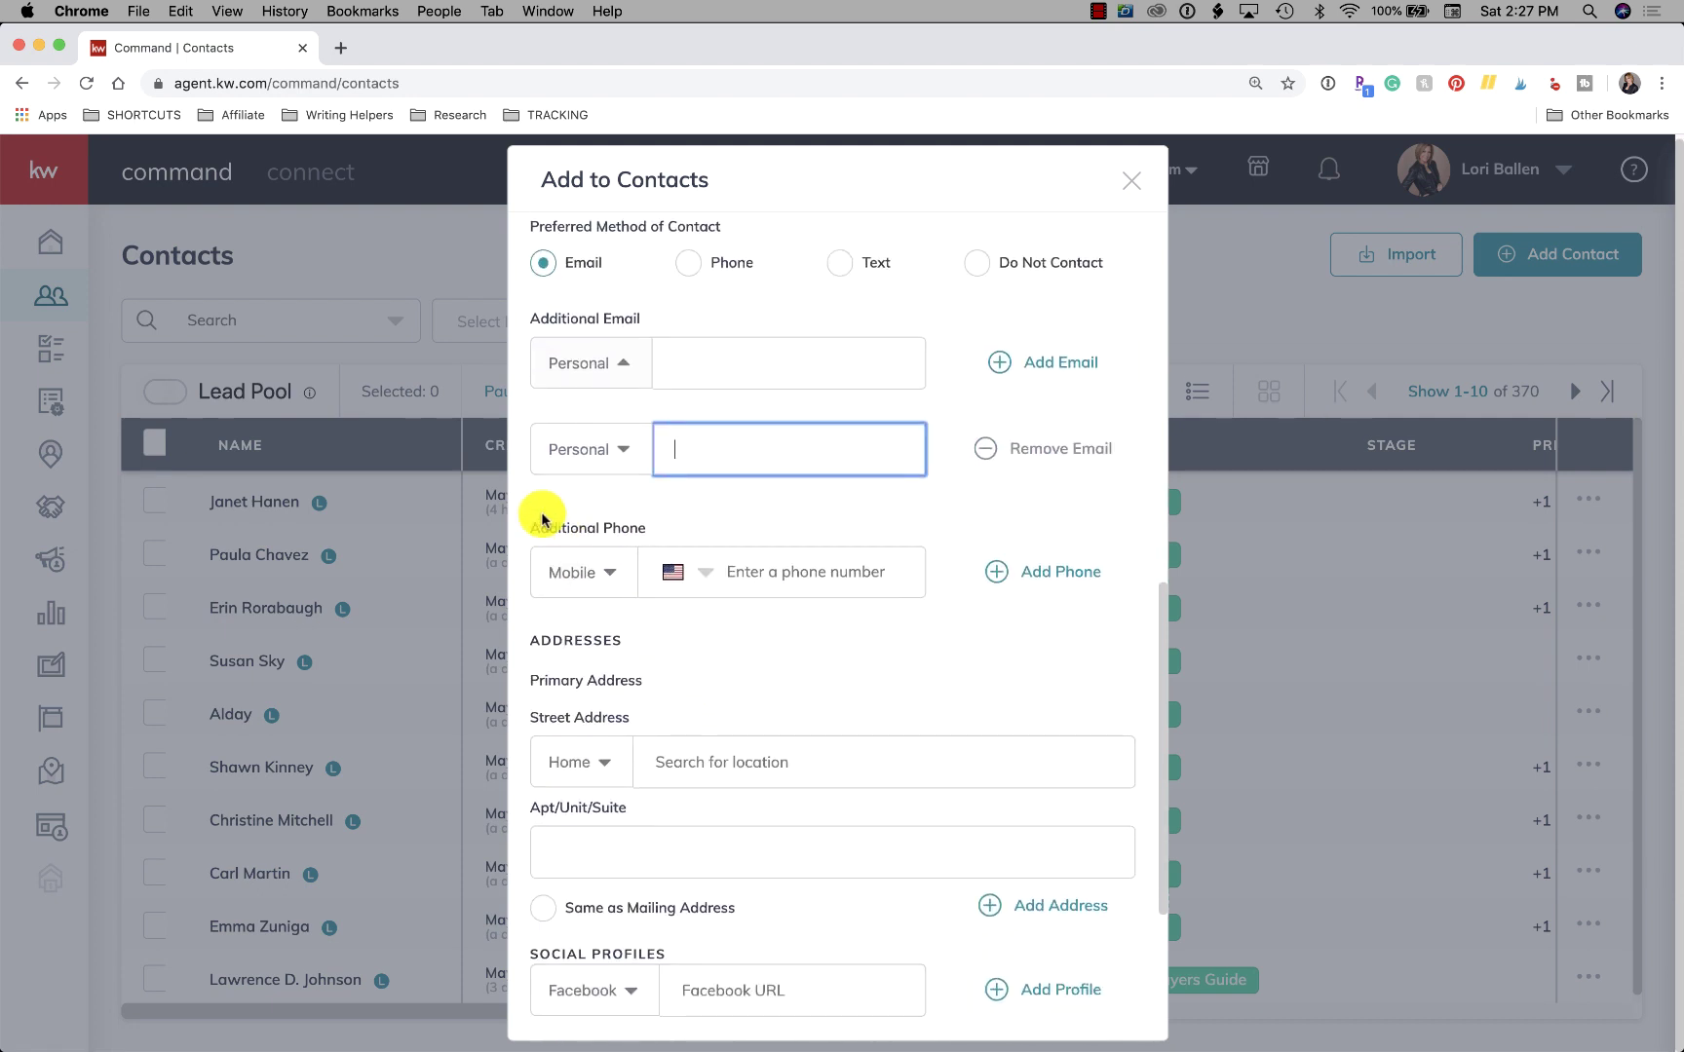
Make the additional phone a Home number and add a second phone typed Work.
click(595, 572)
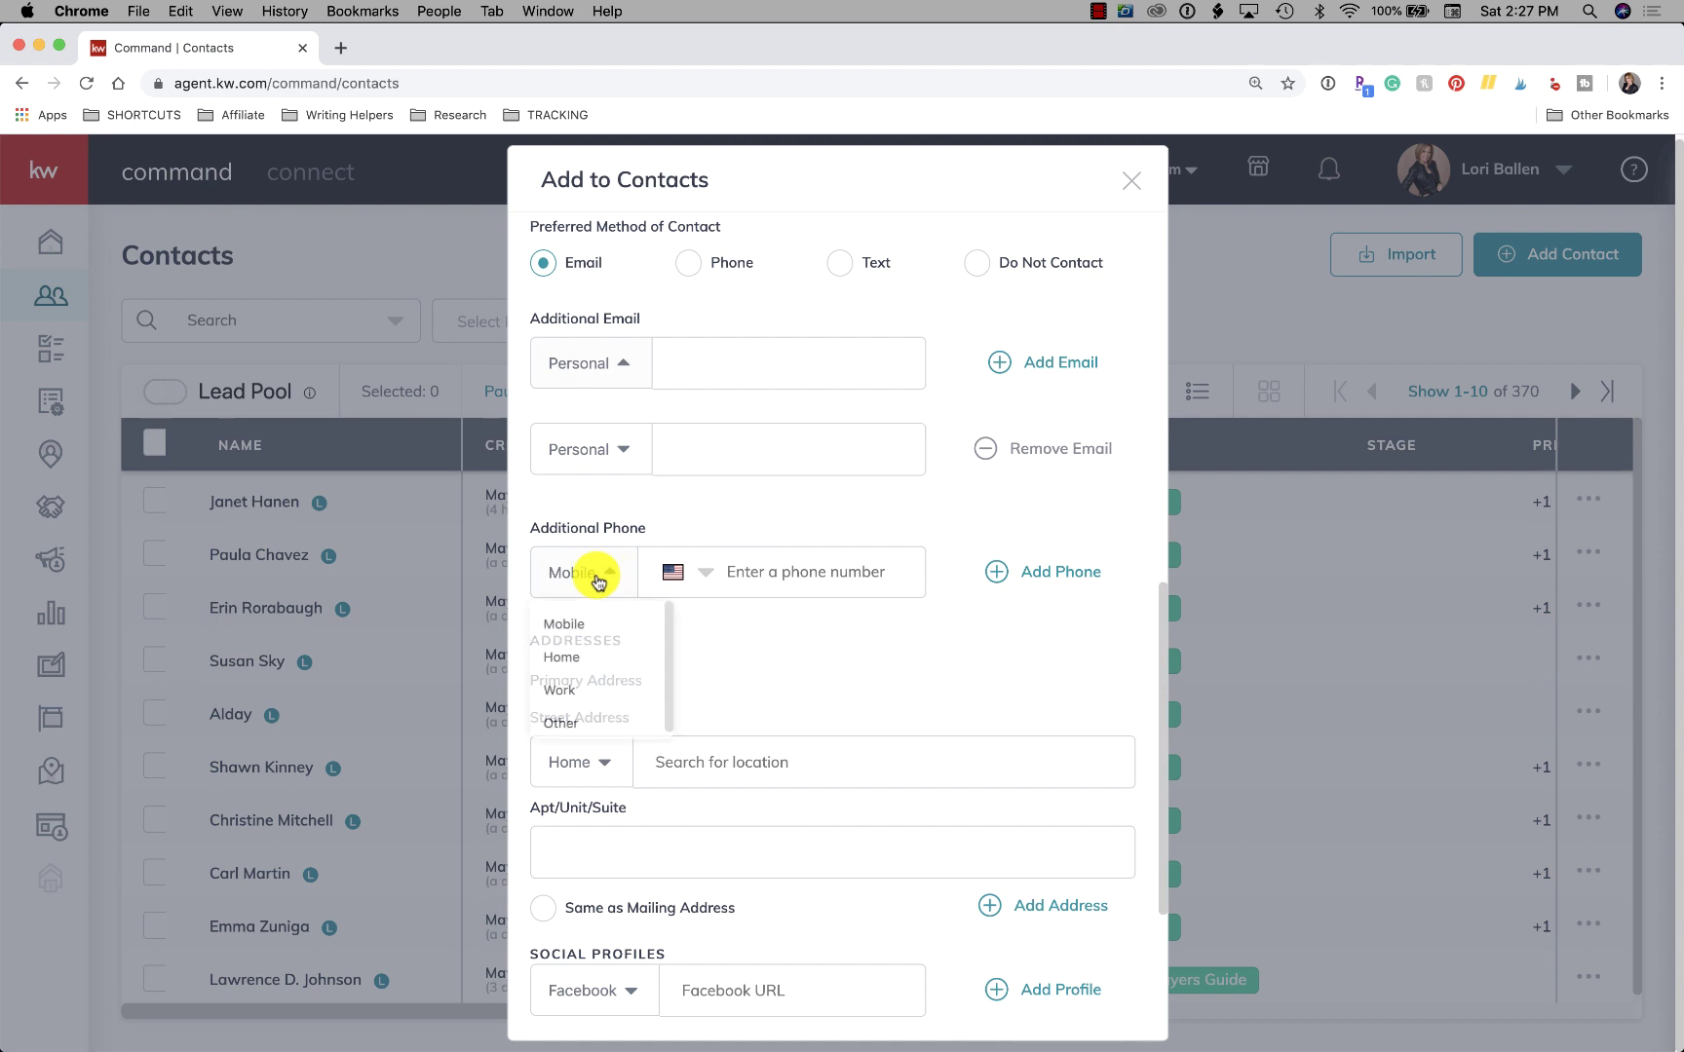
click(584, 658)
click(1067, 575)
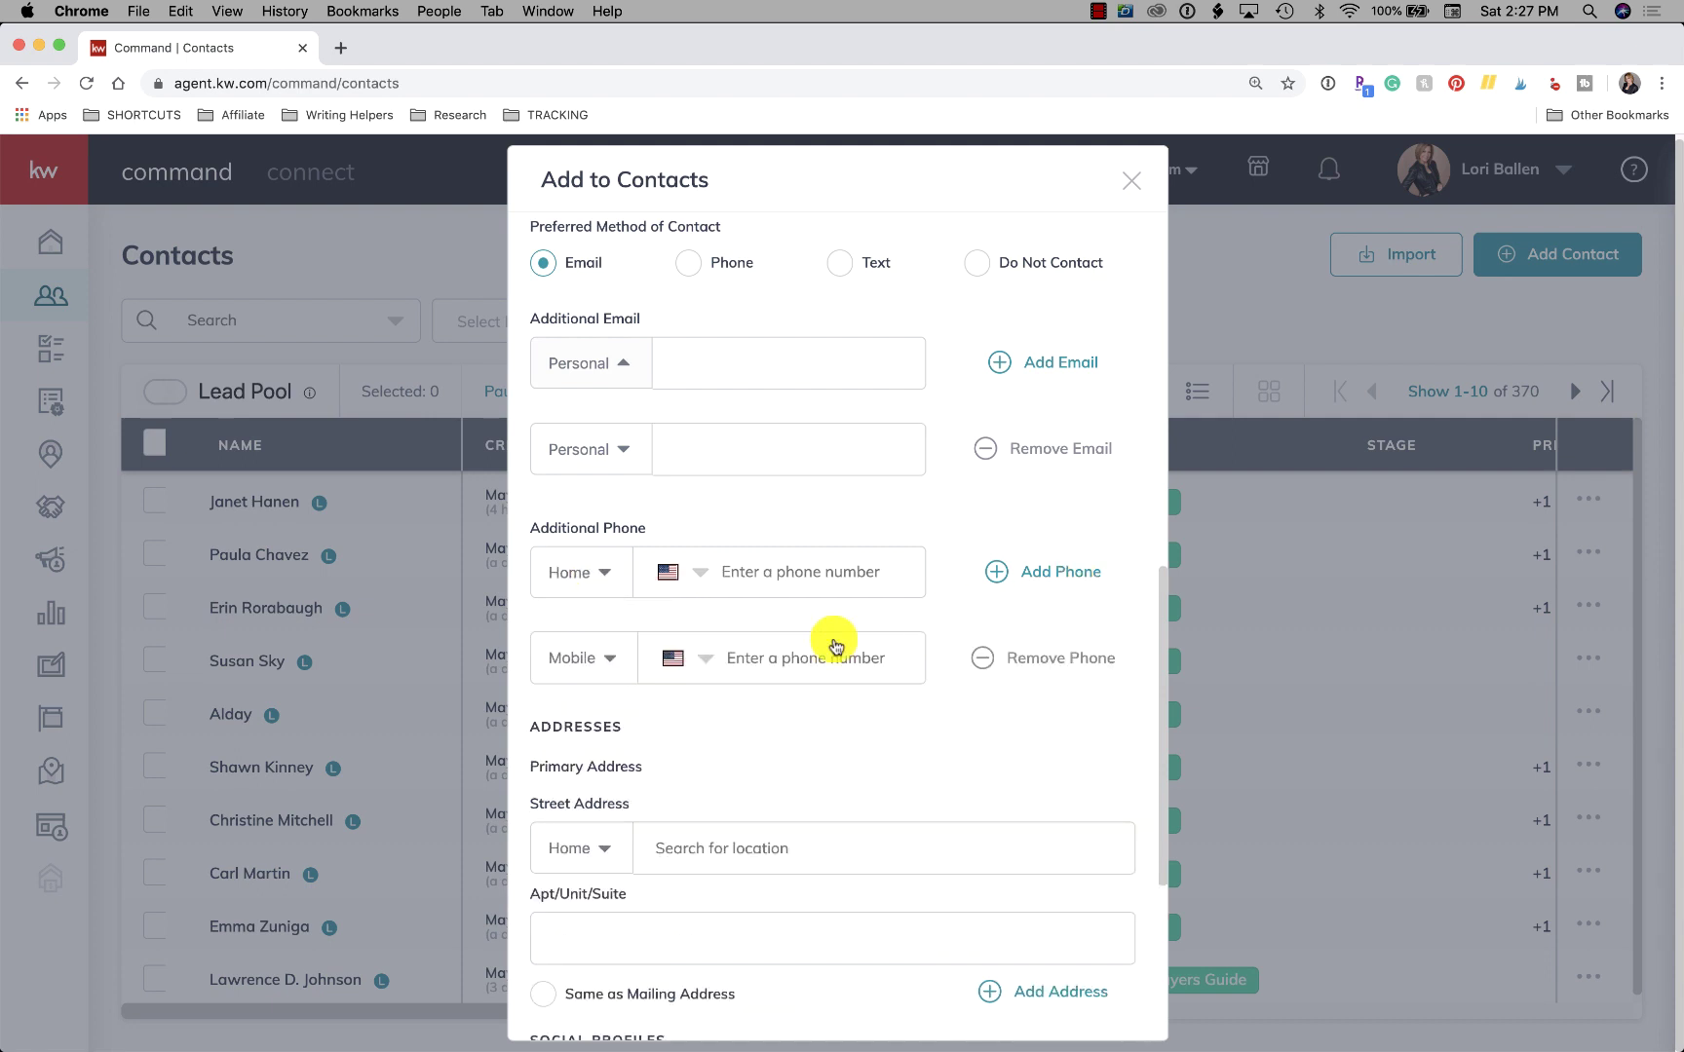
click(589, 659)
click(589, 772)
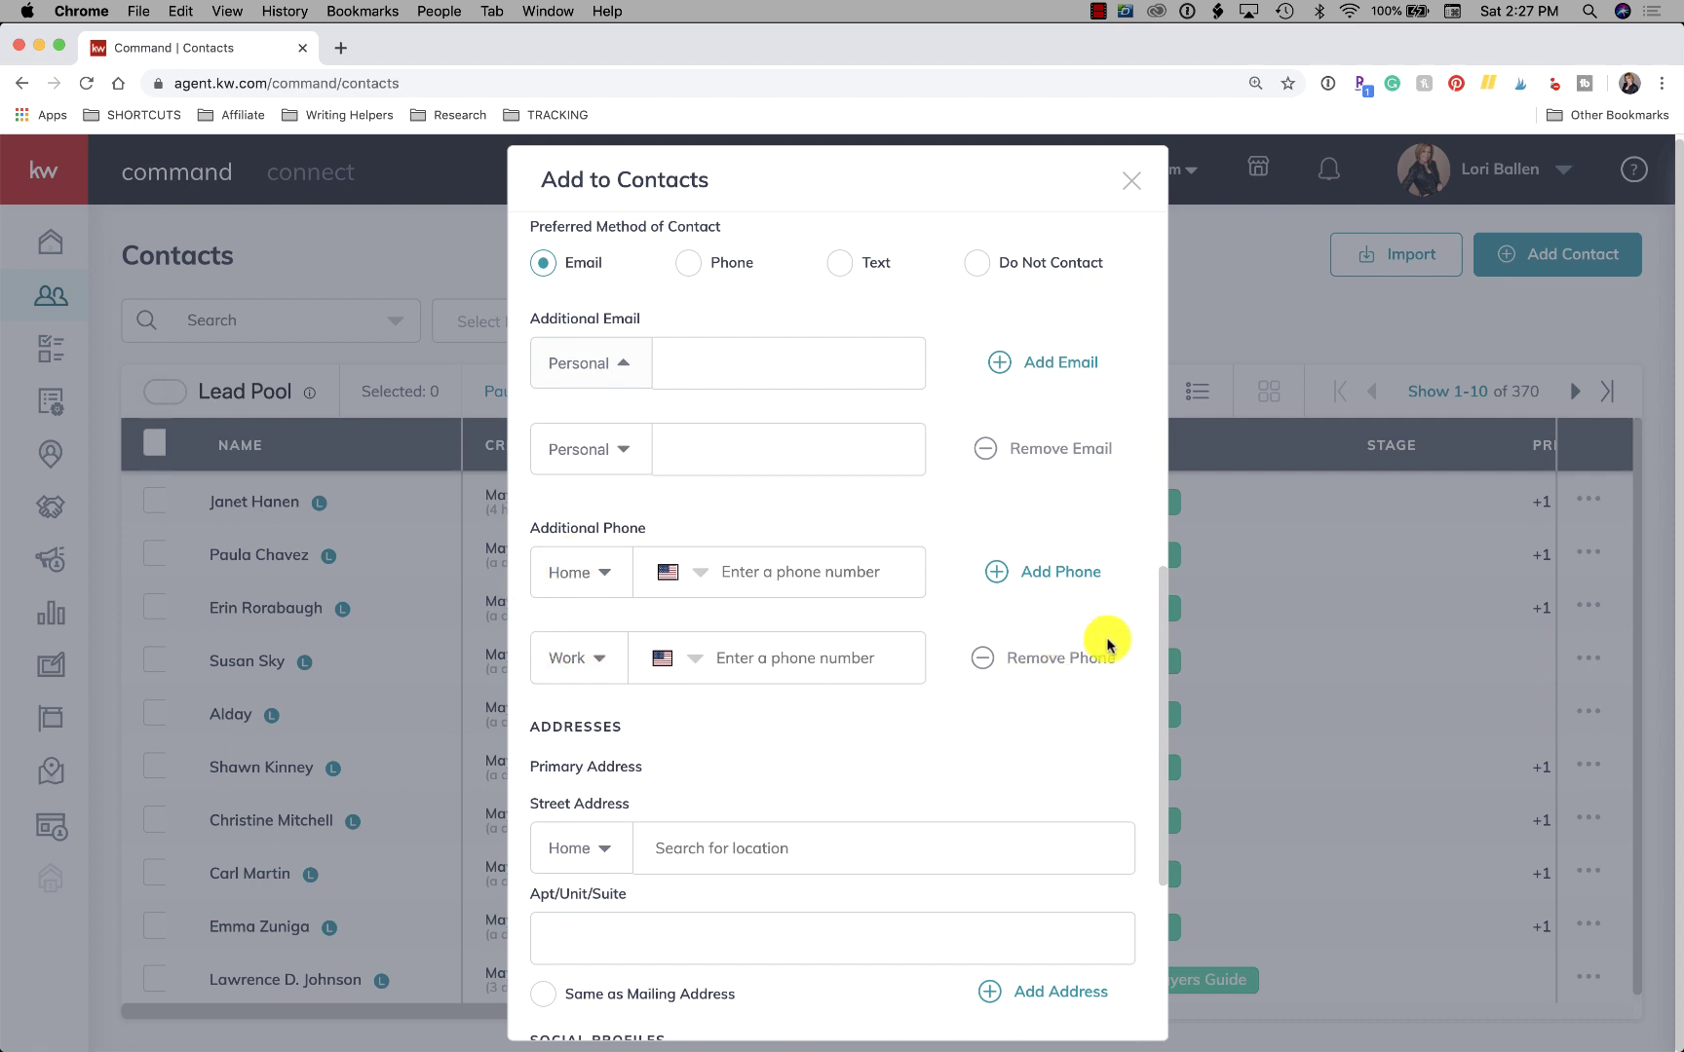
scroll(669, 582, down, 5)
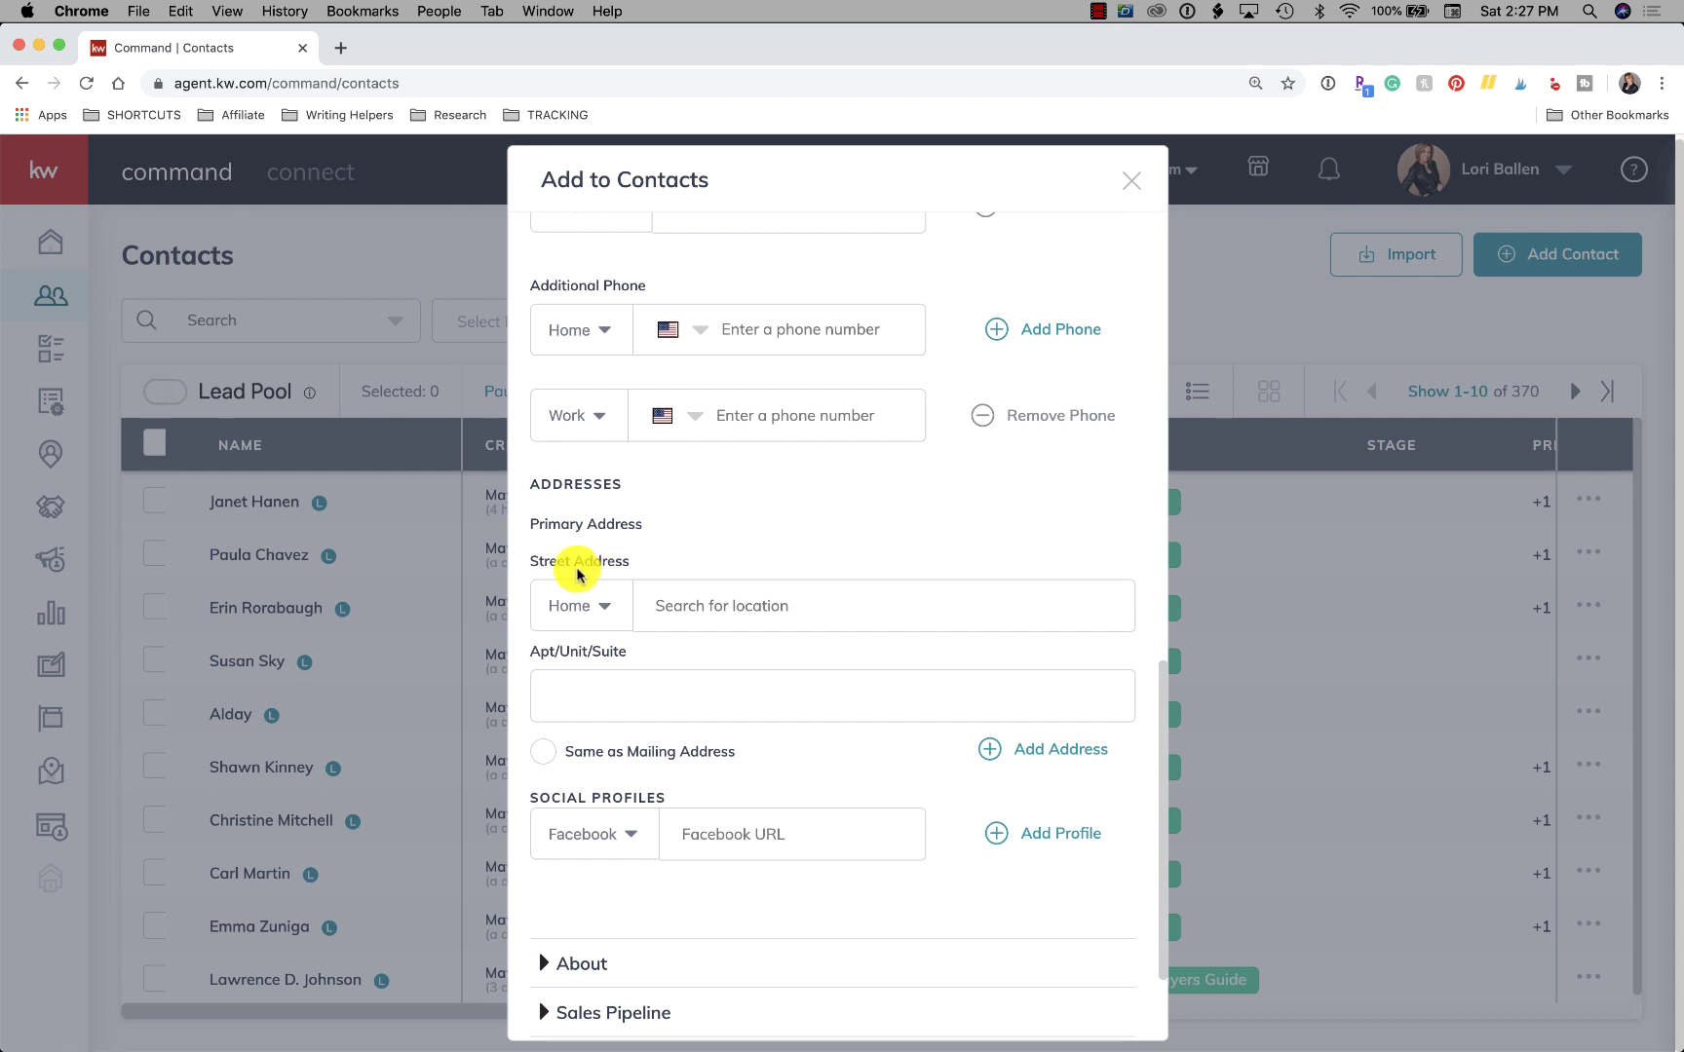
Enter the contact's home street address from the suggestions, plus its apartment/unit number.
click(760, 609)
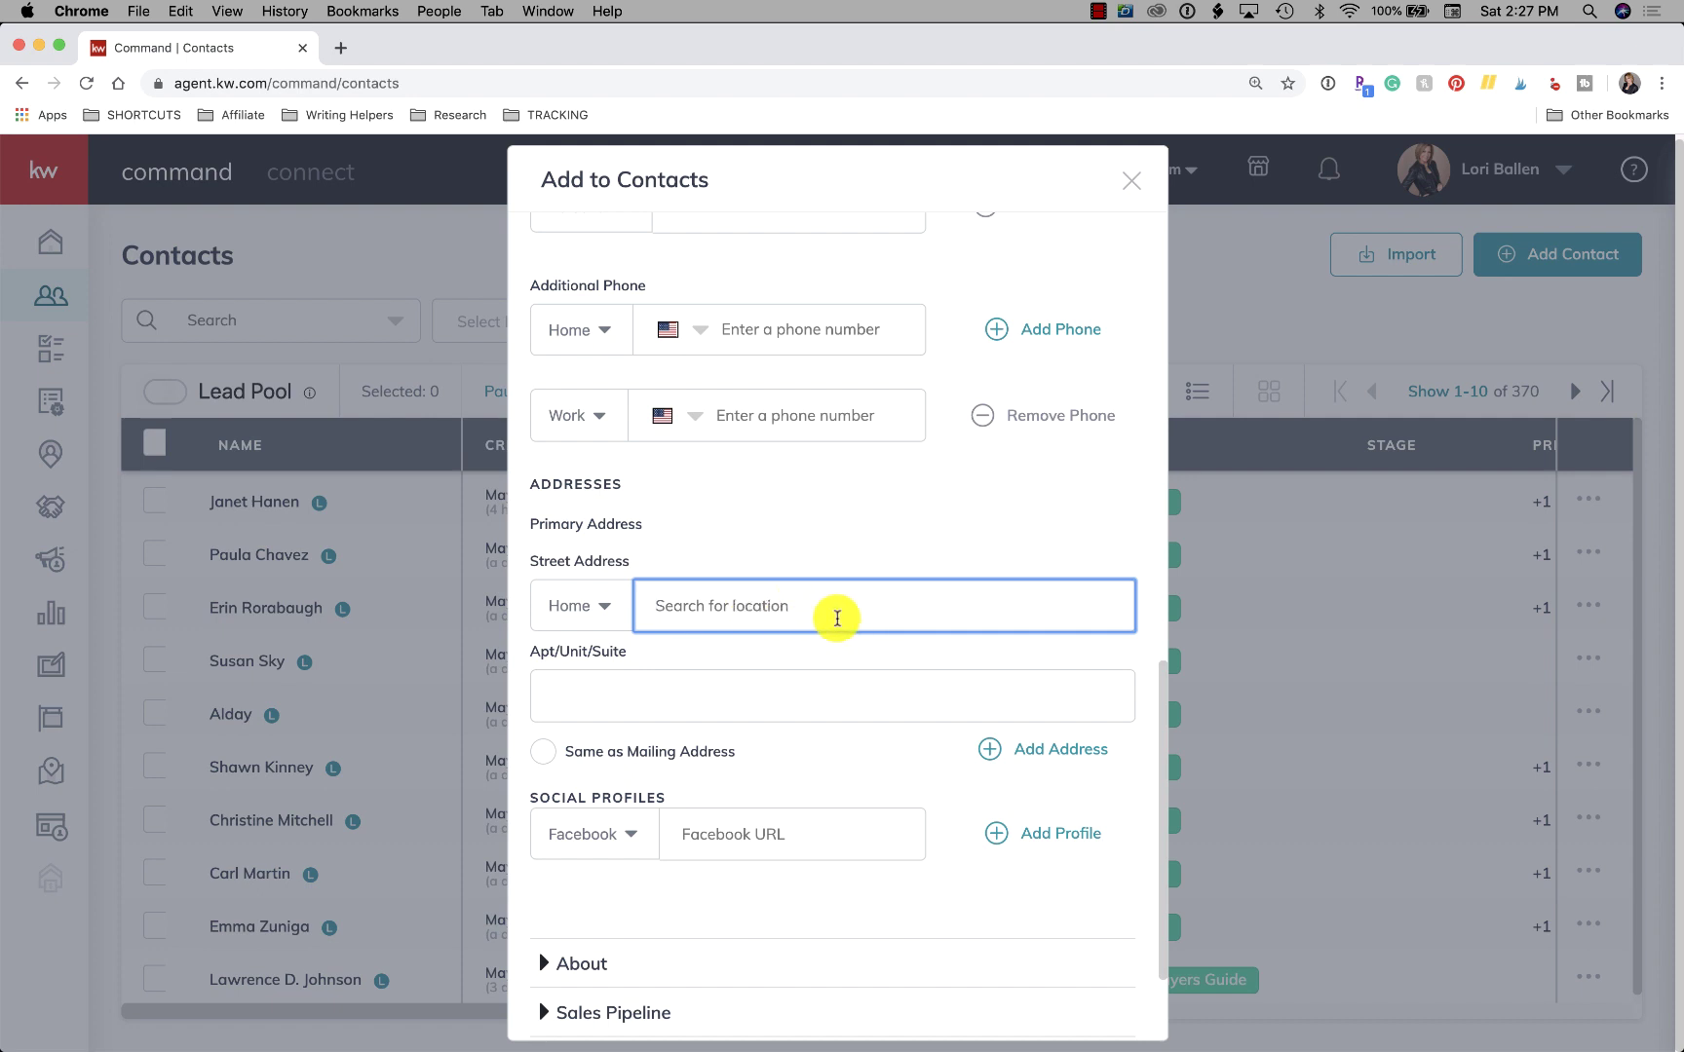
text(100 Par)
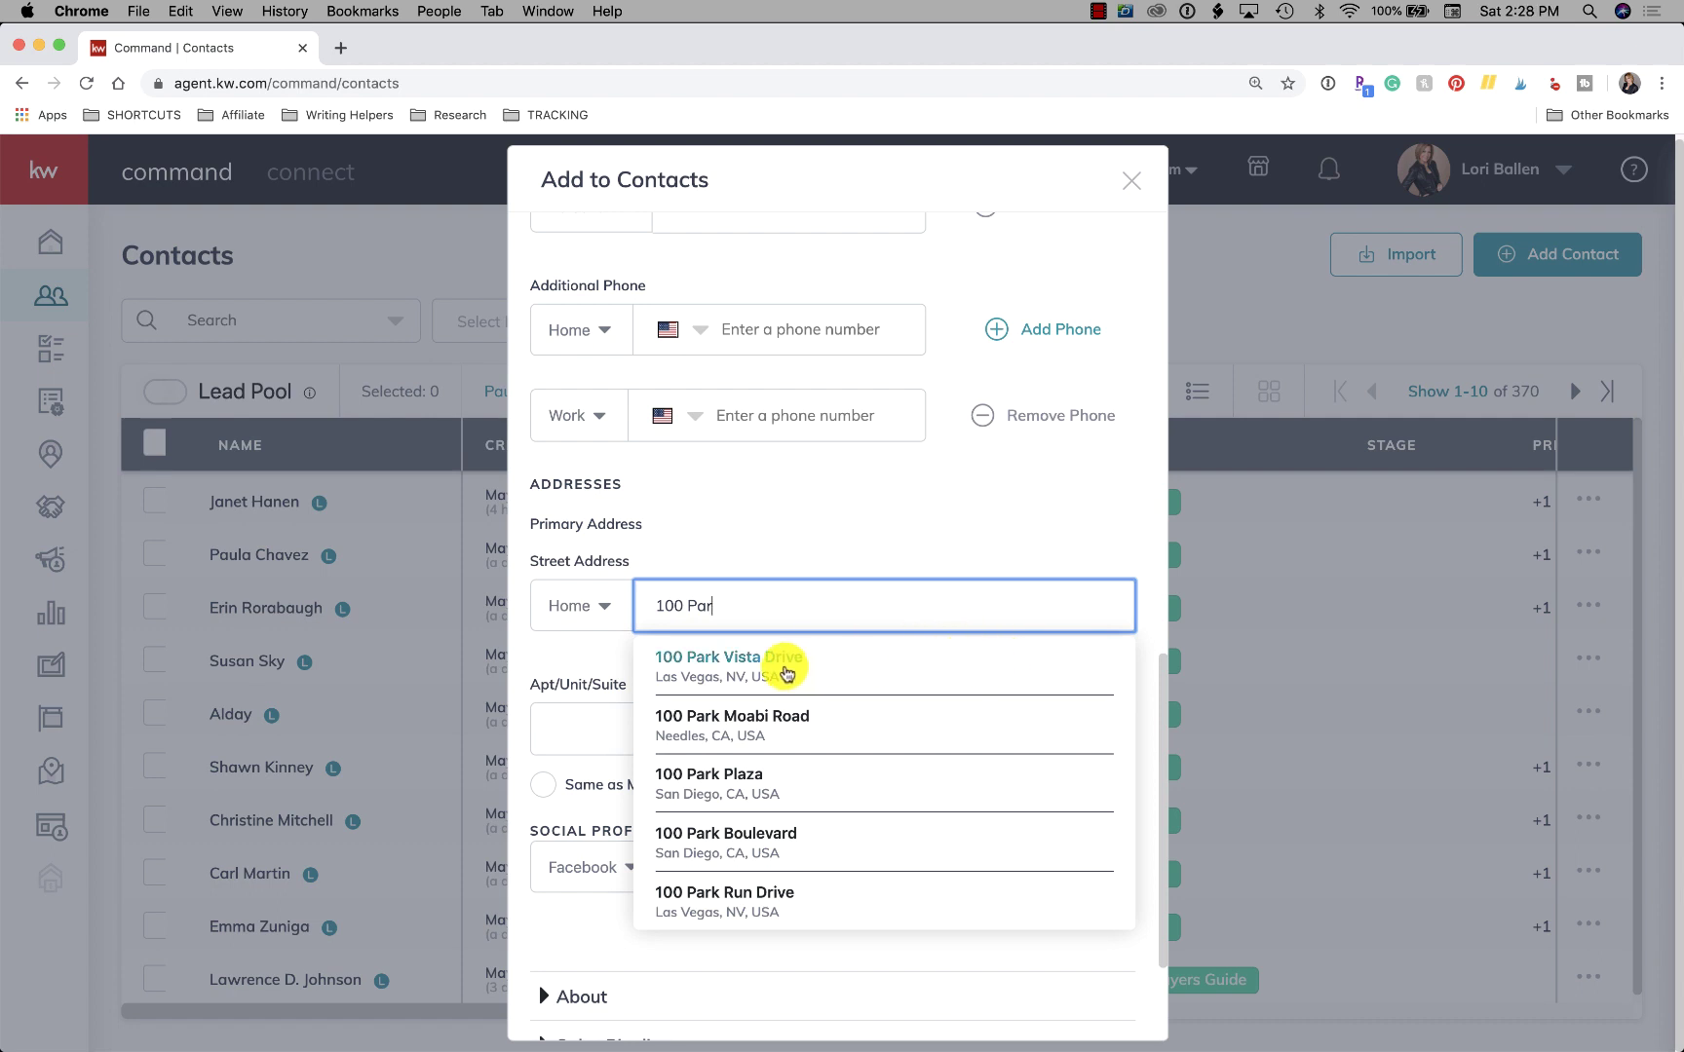
click(786, 672)
click(597, 699)
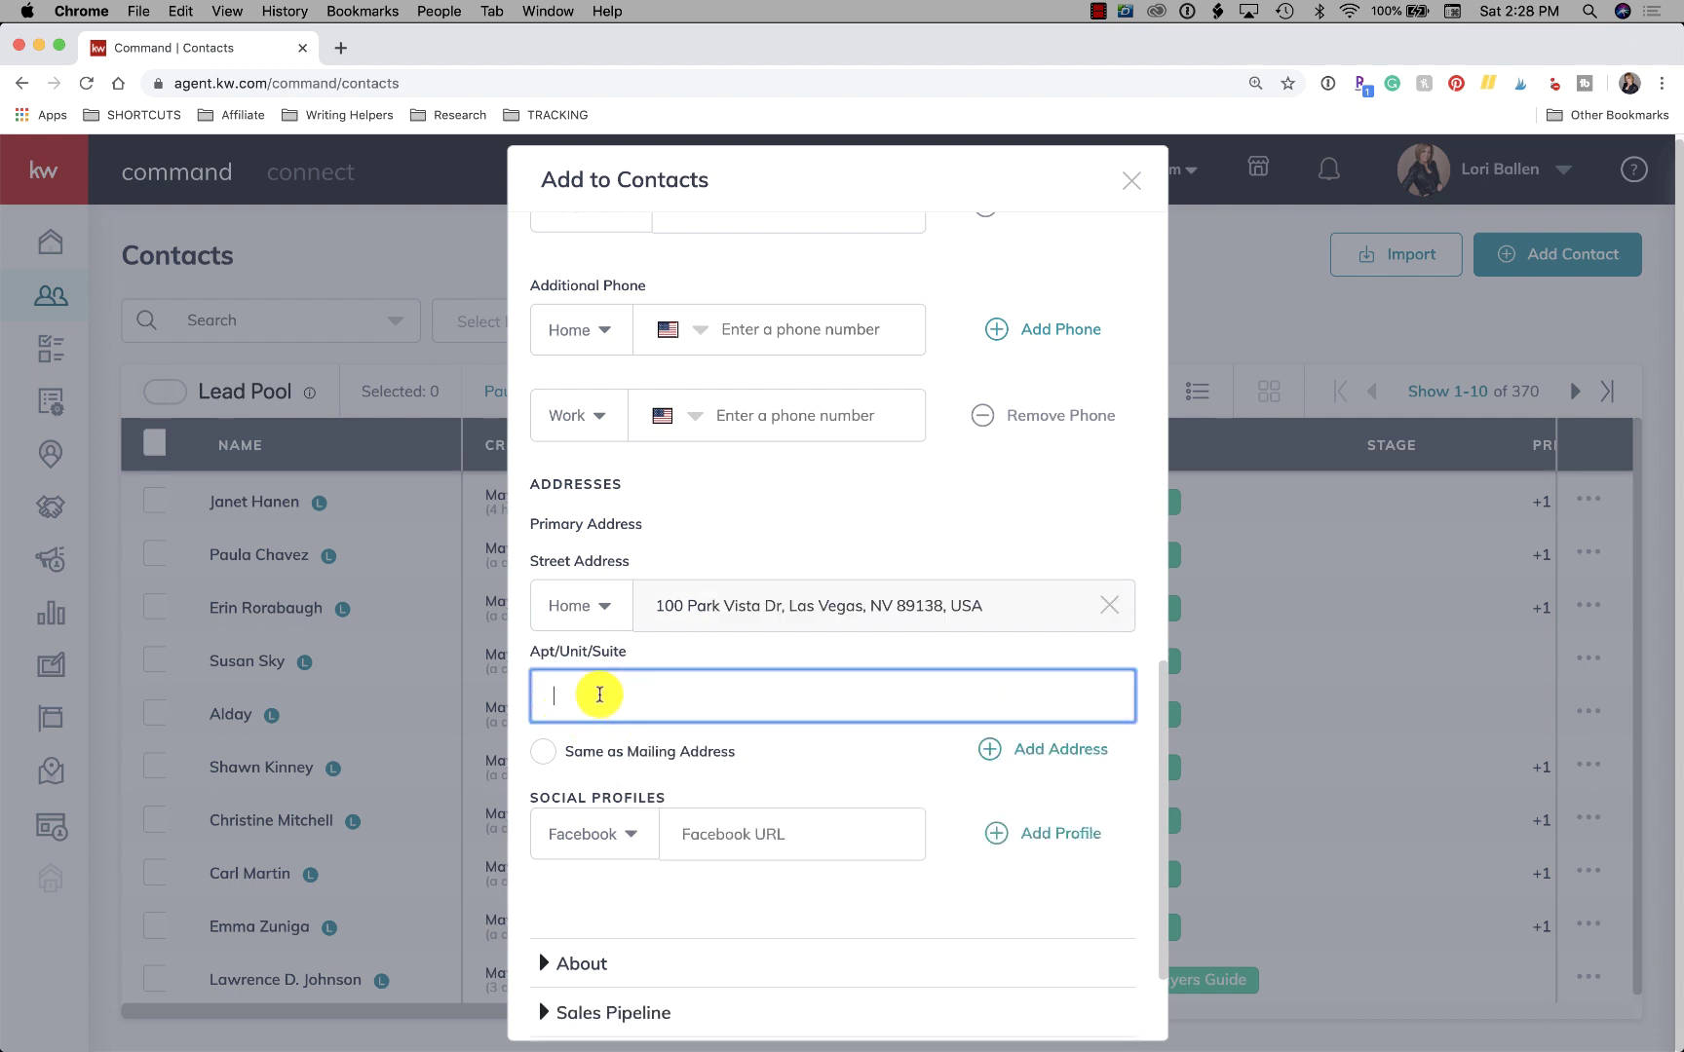
text(5555)
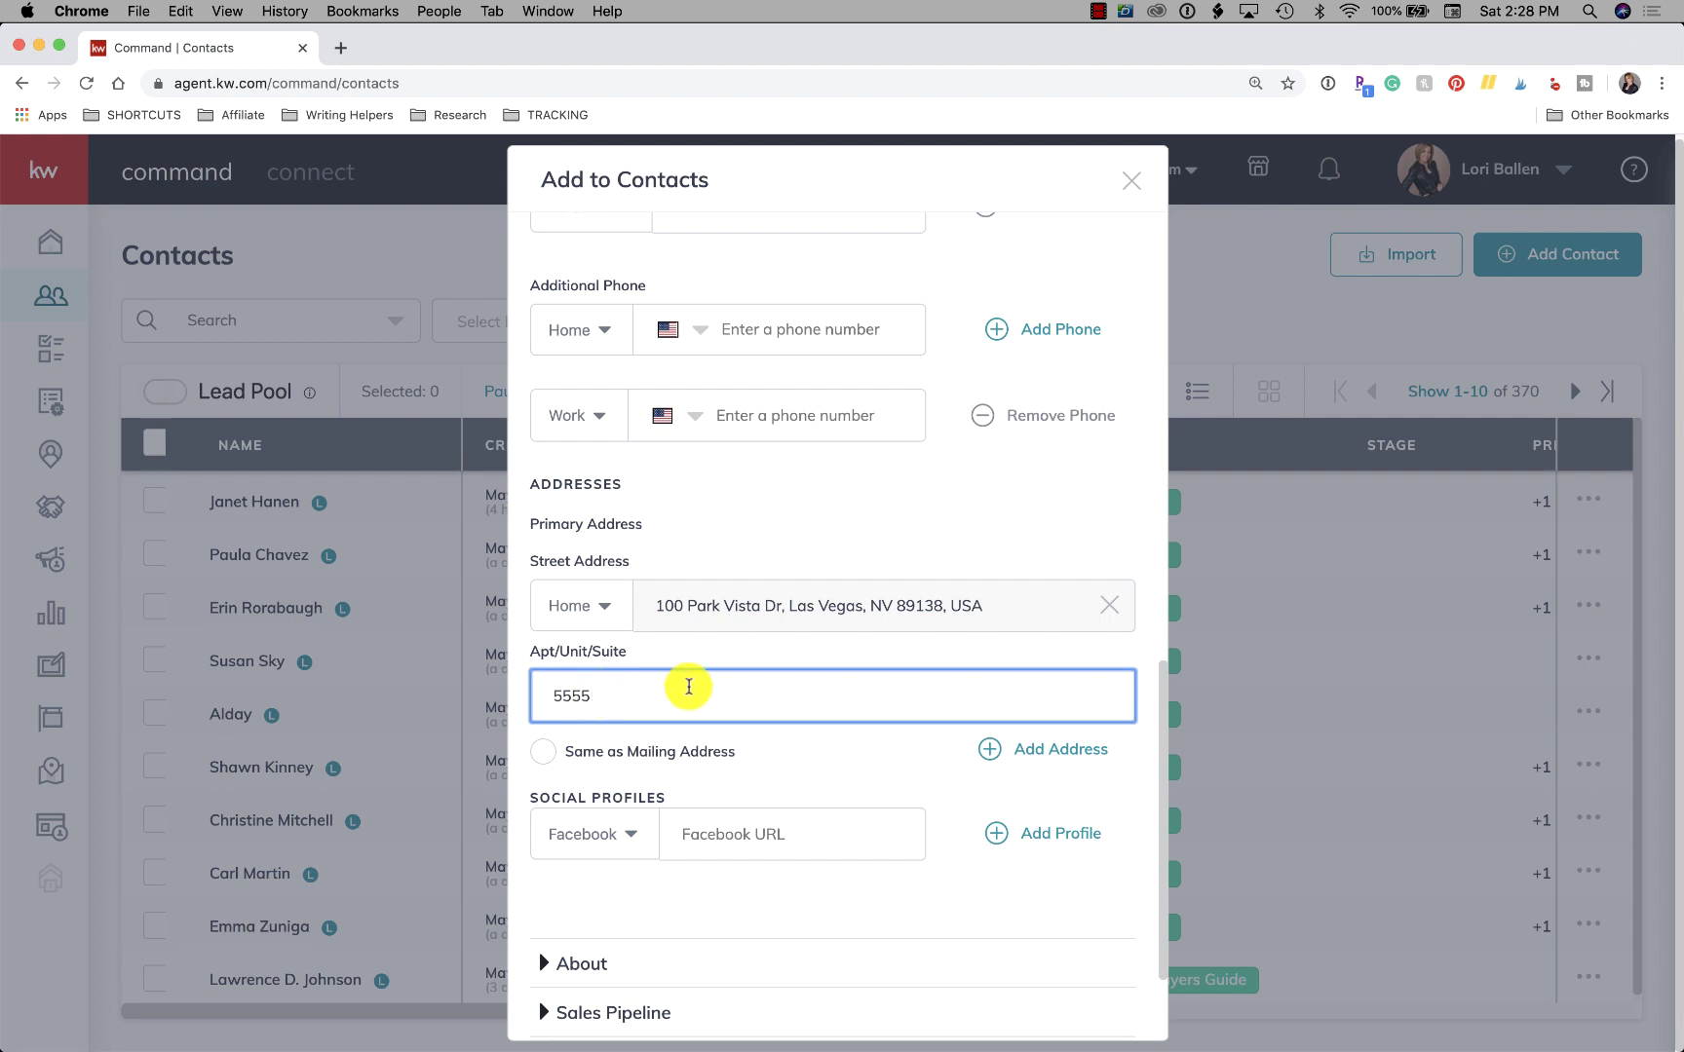
scroll(785, 692, down, 2)
click(861, 655)
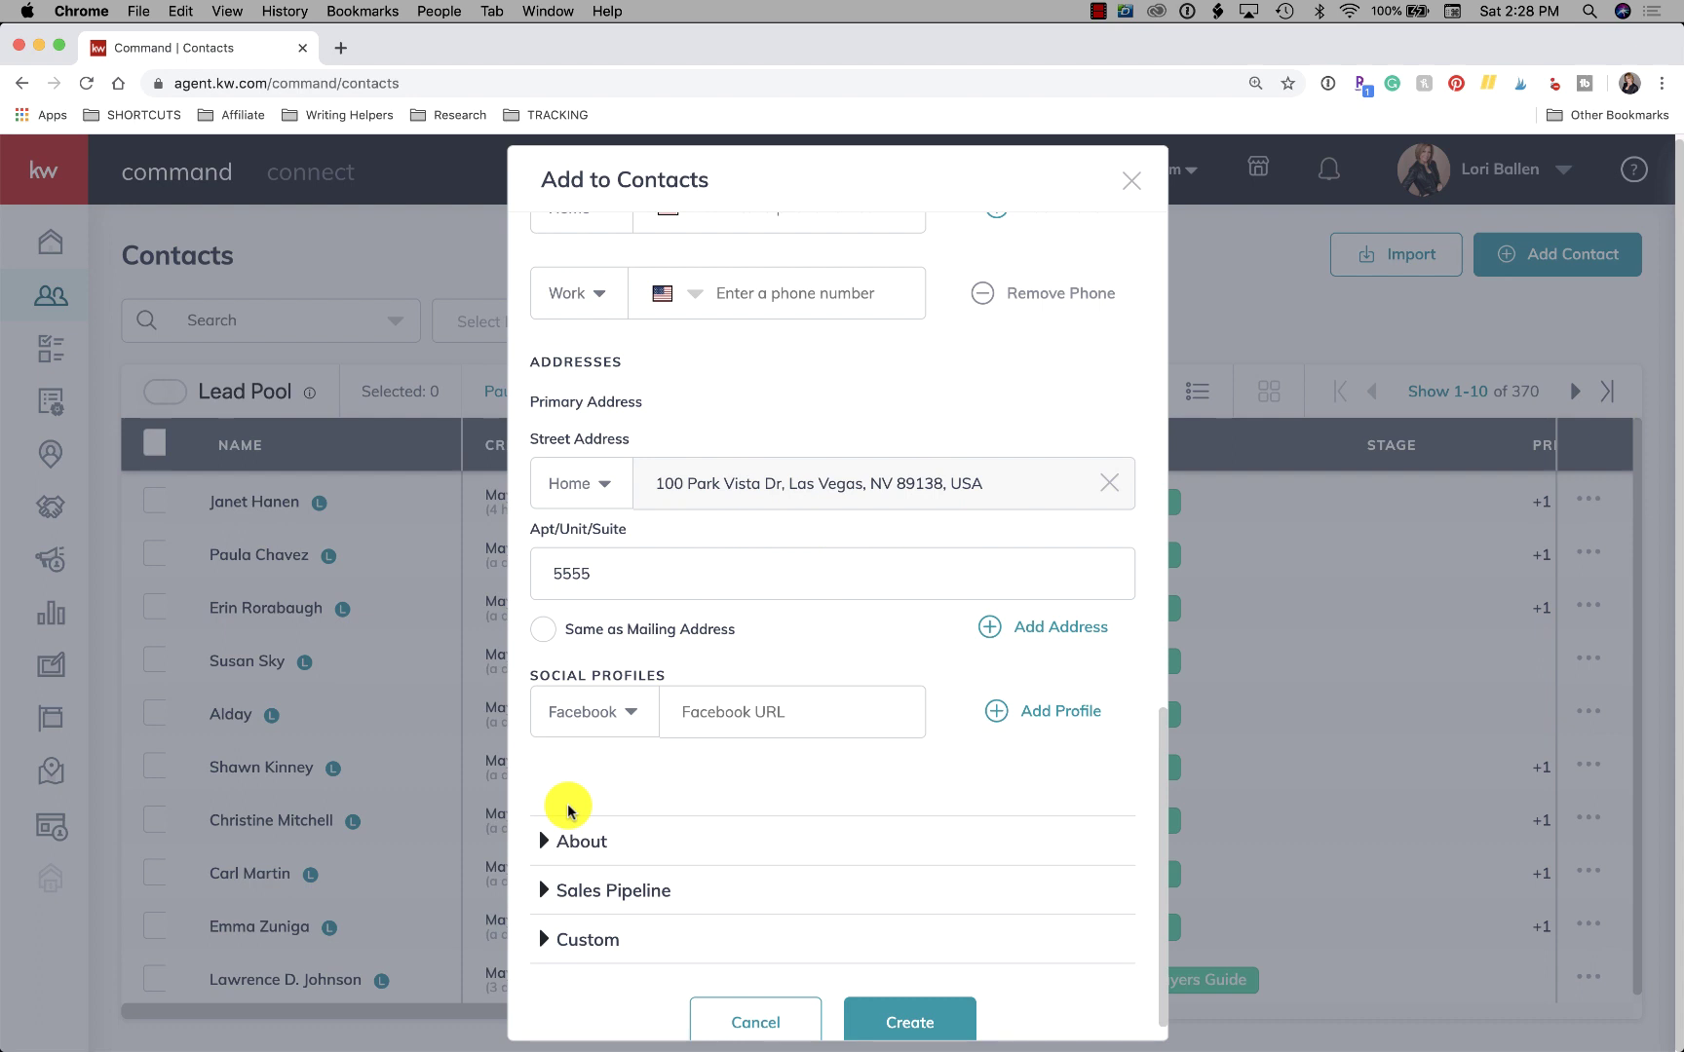
Add Twitter, Instagram and LinkedIn social profile rows below the Facebook one.
scroll(560, 804, down, 1)
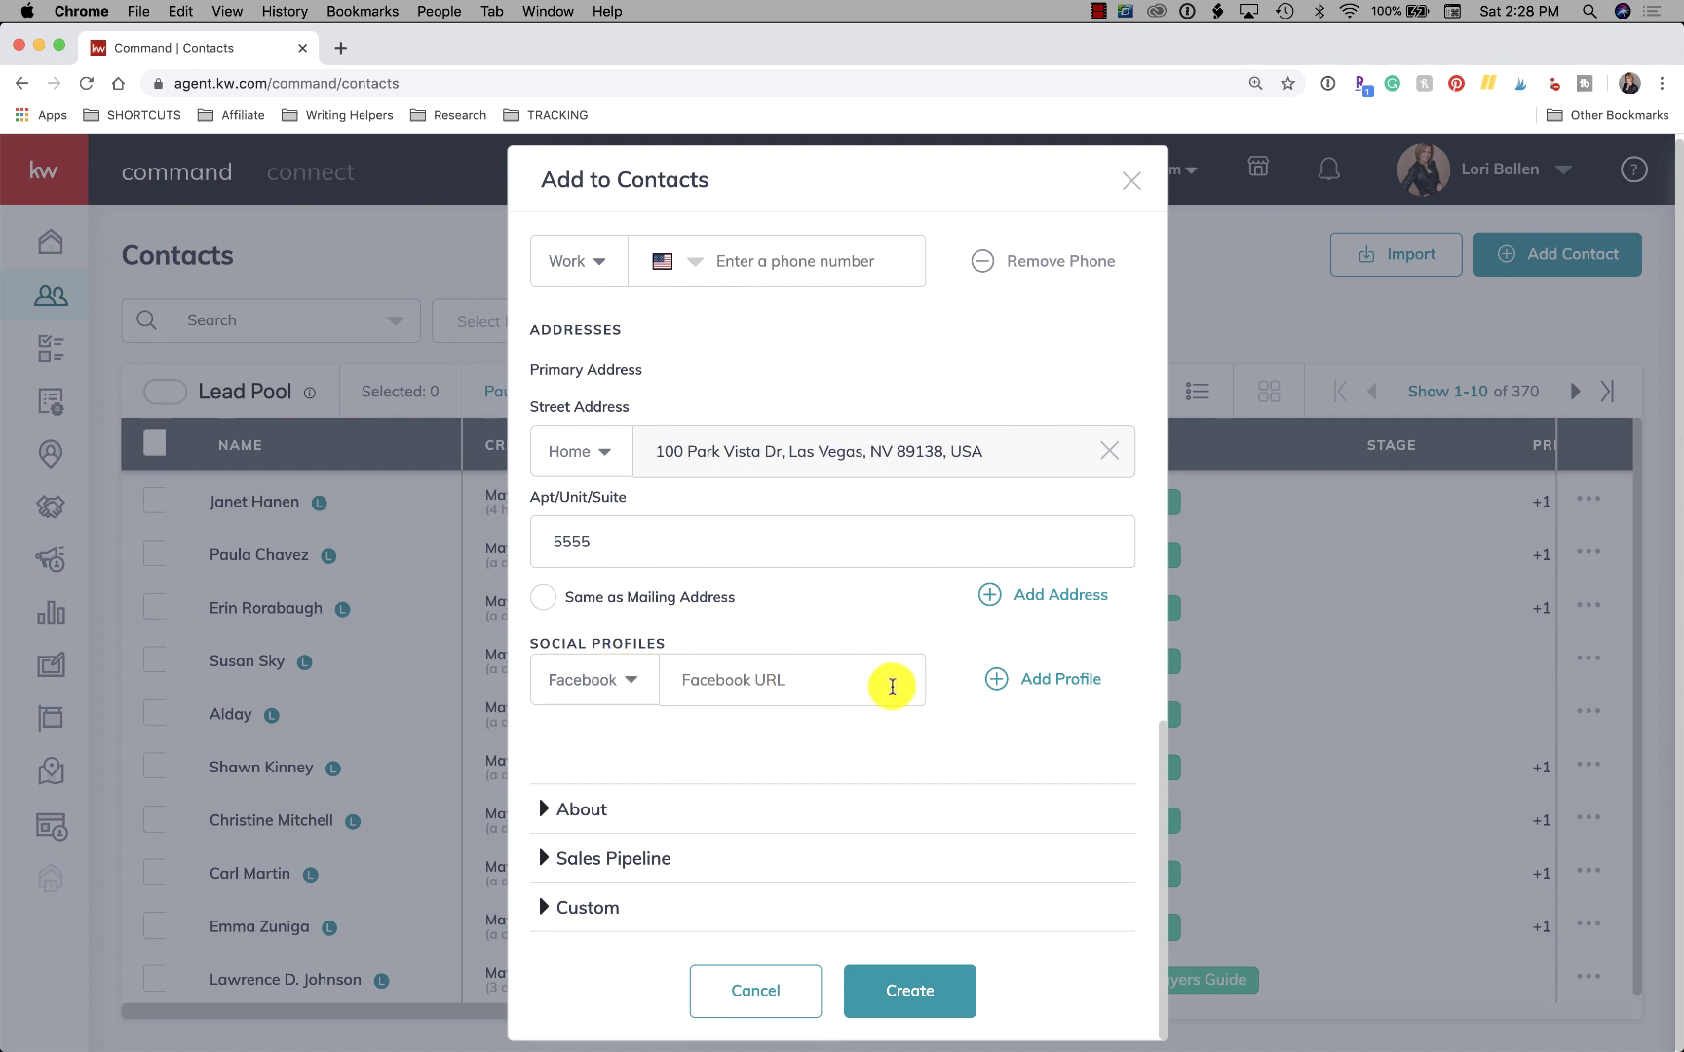
click(793, 680)
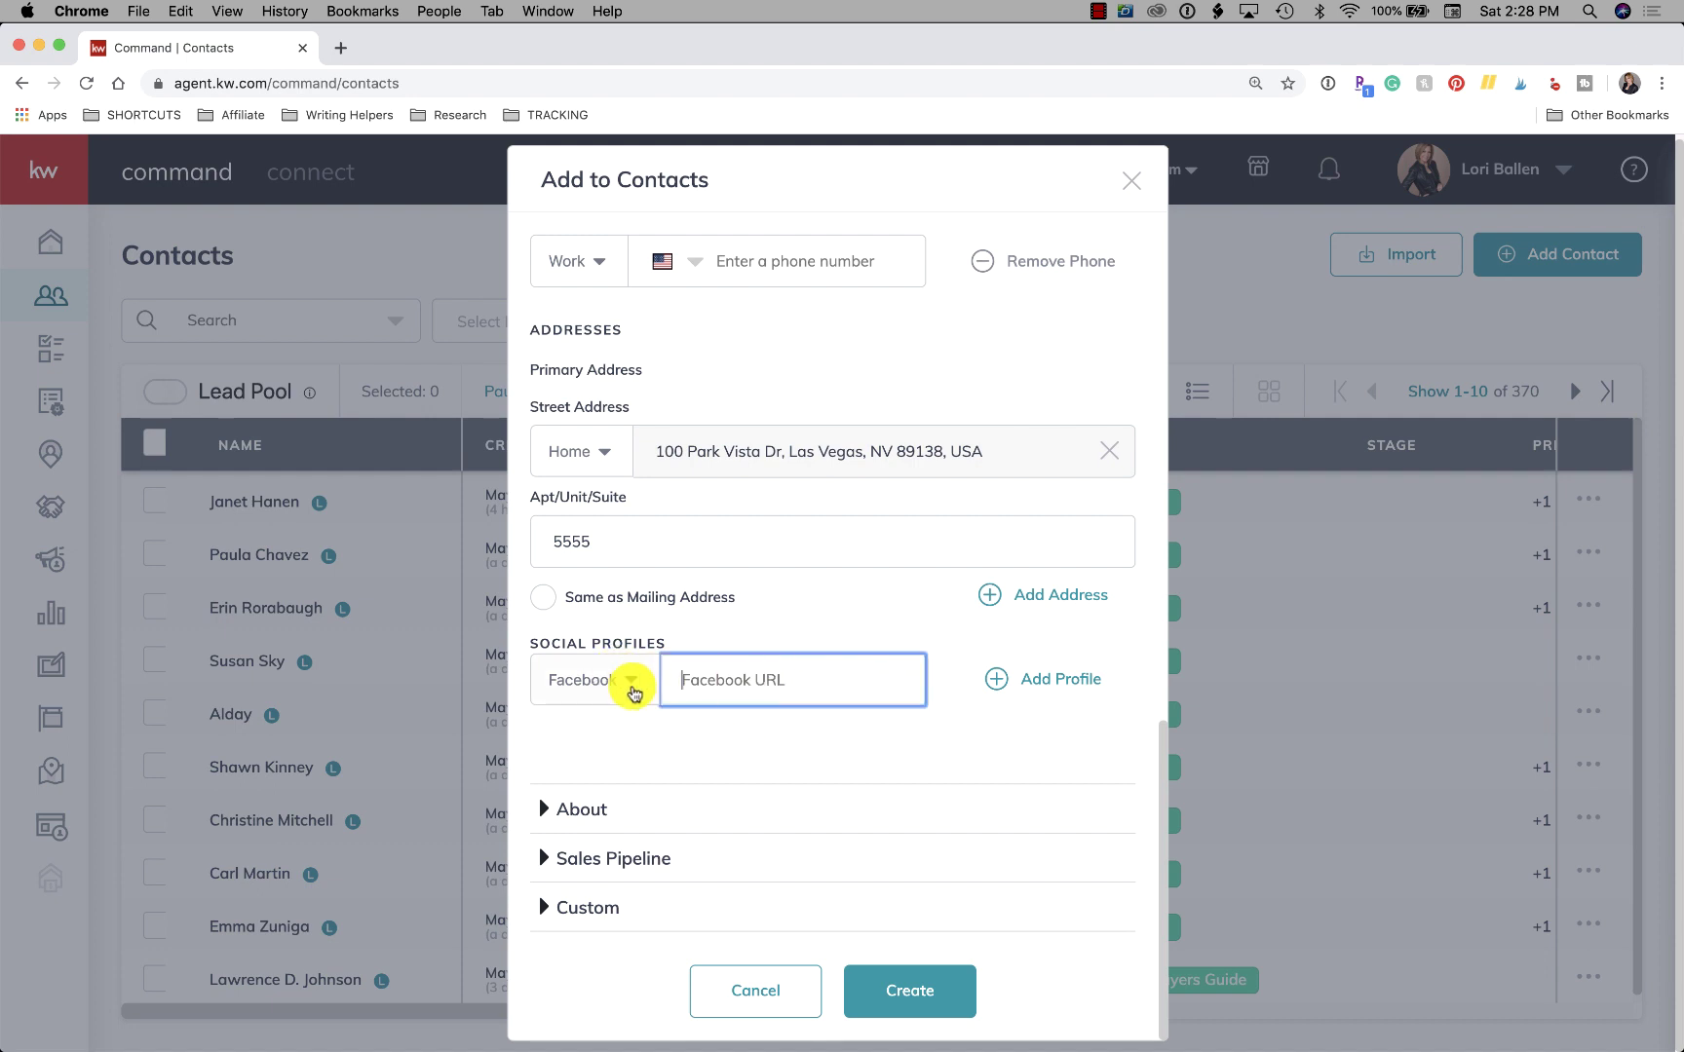
click(1044, 680)
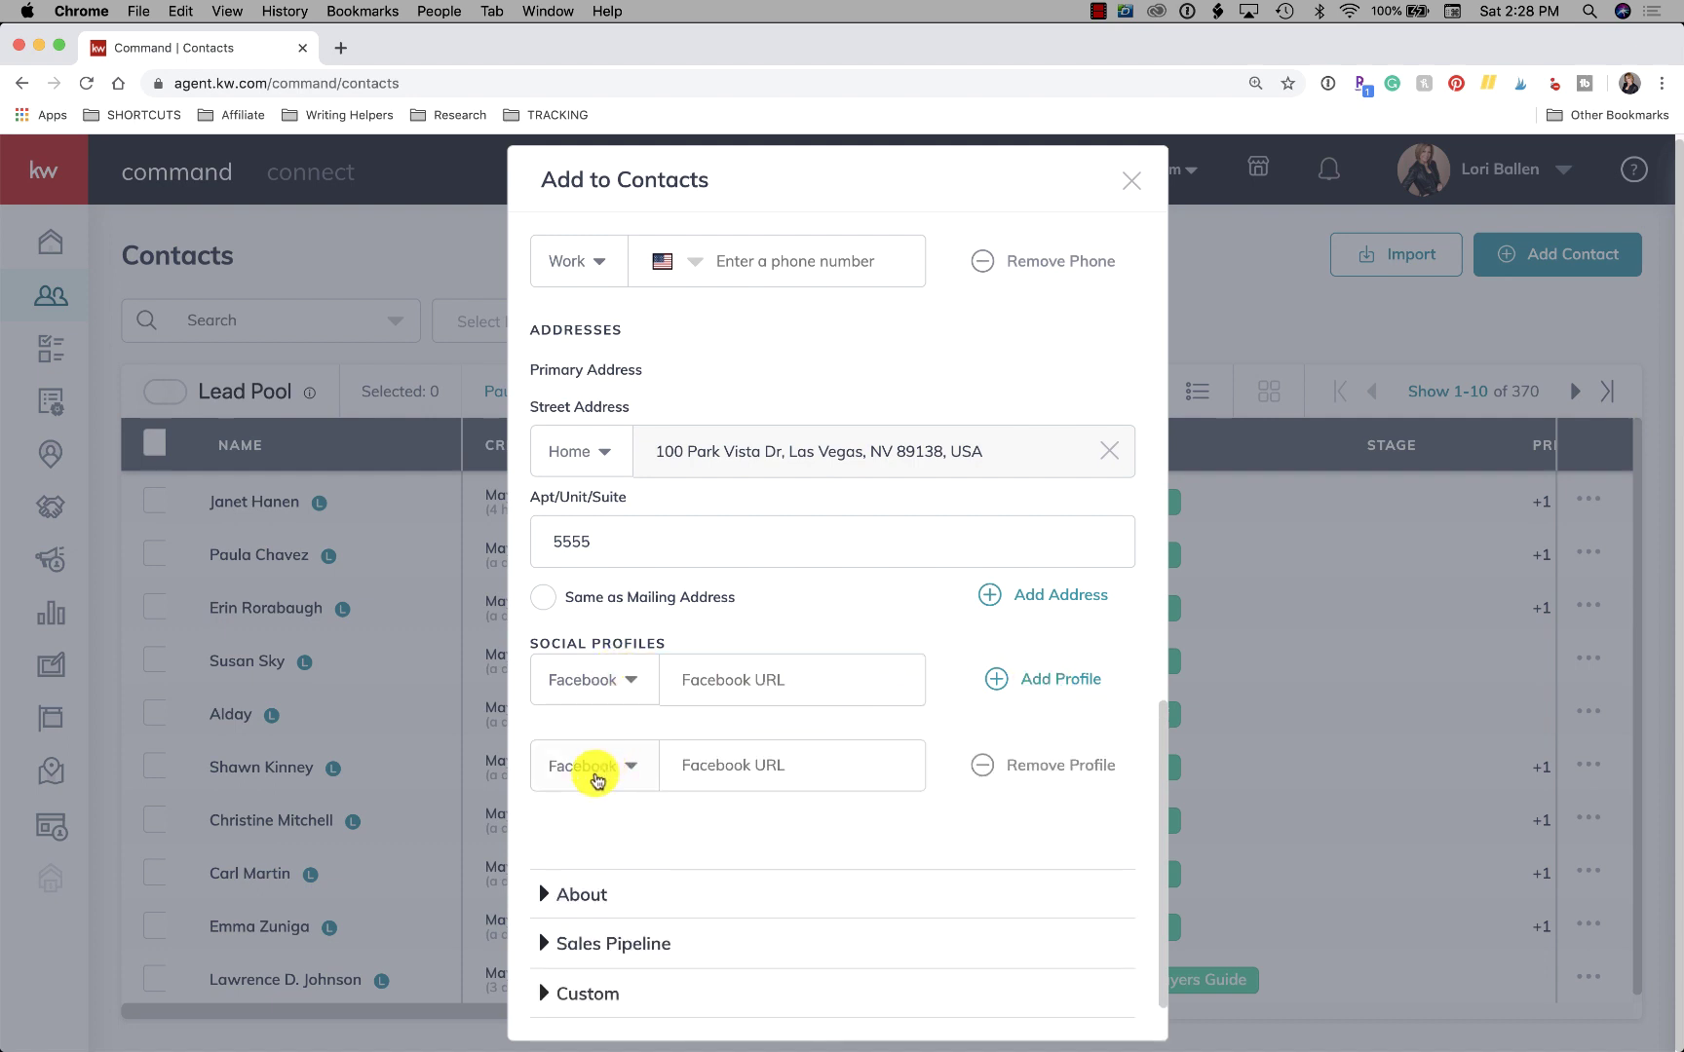
click(591, 768)
click(583, 849)
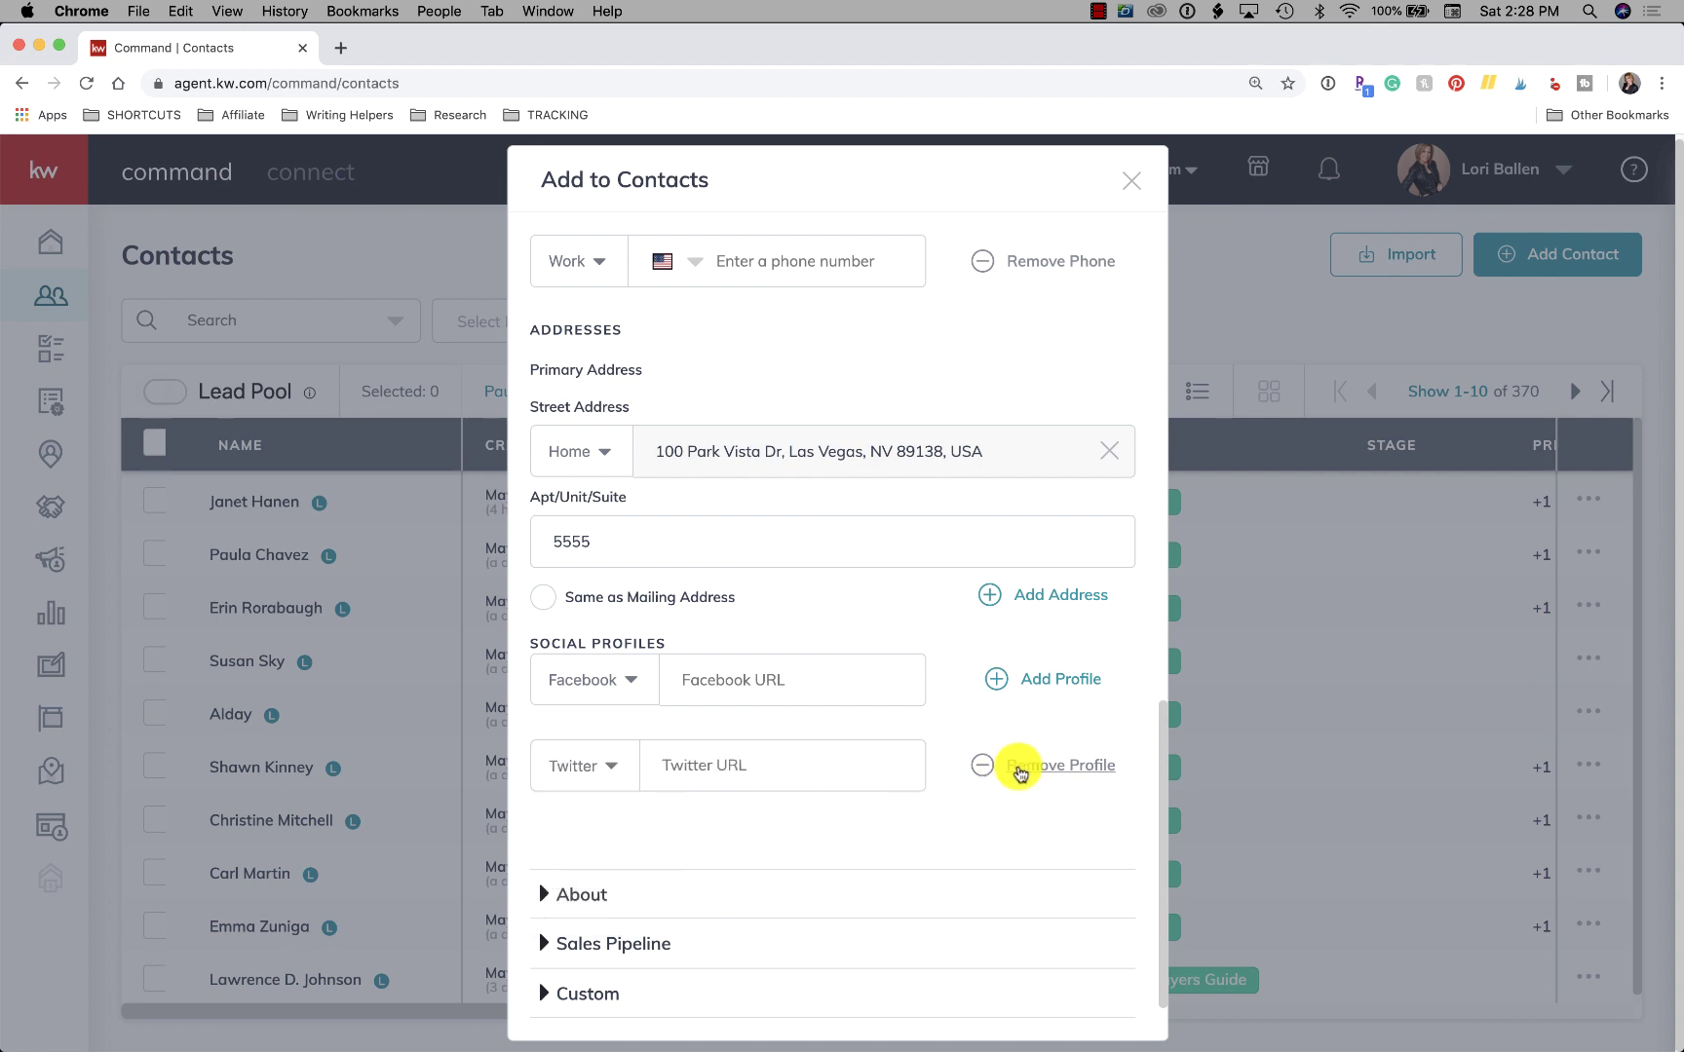
scroll(928, 824, down, 2)
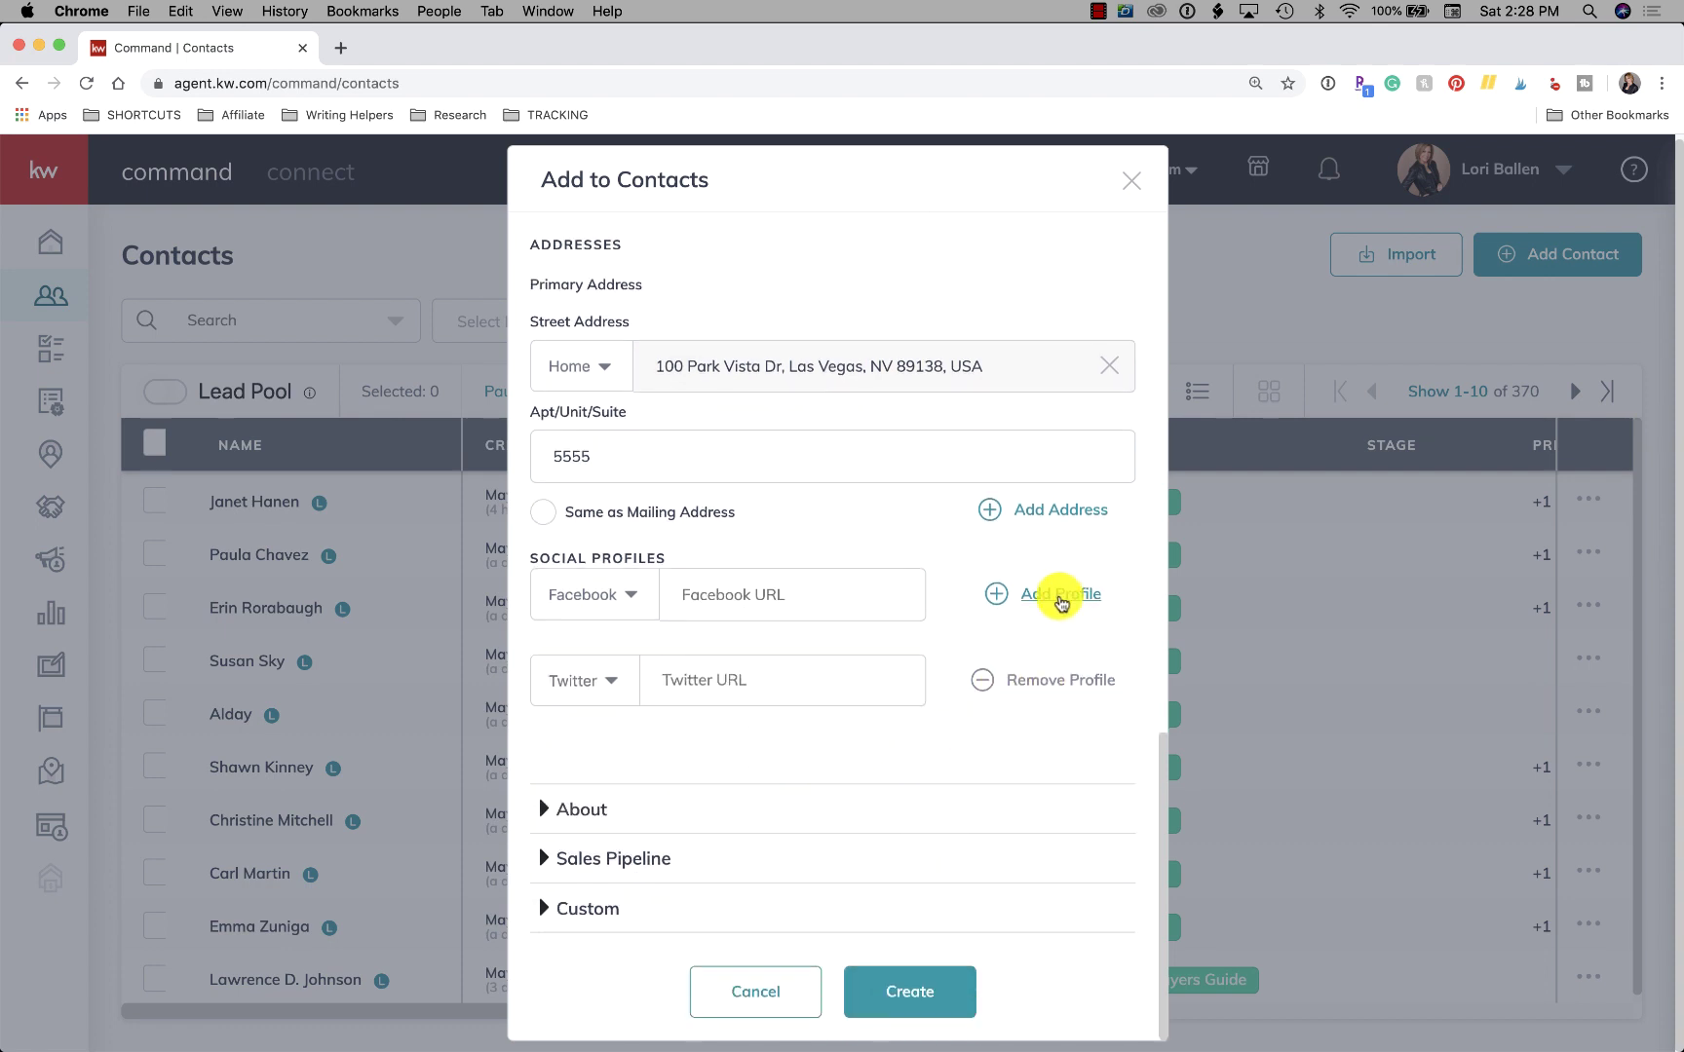
click(1062, 596)
click(583, 766)
click(609, 881)
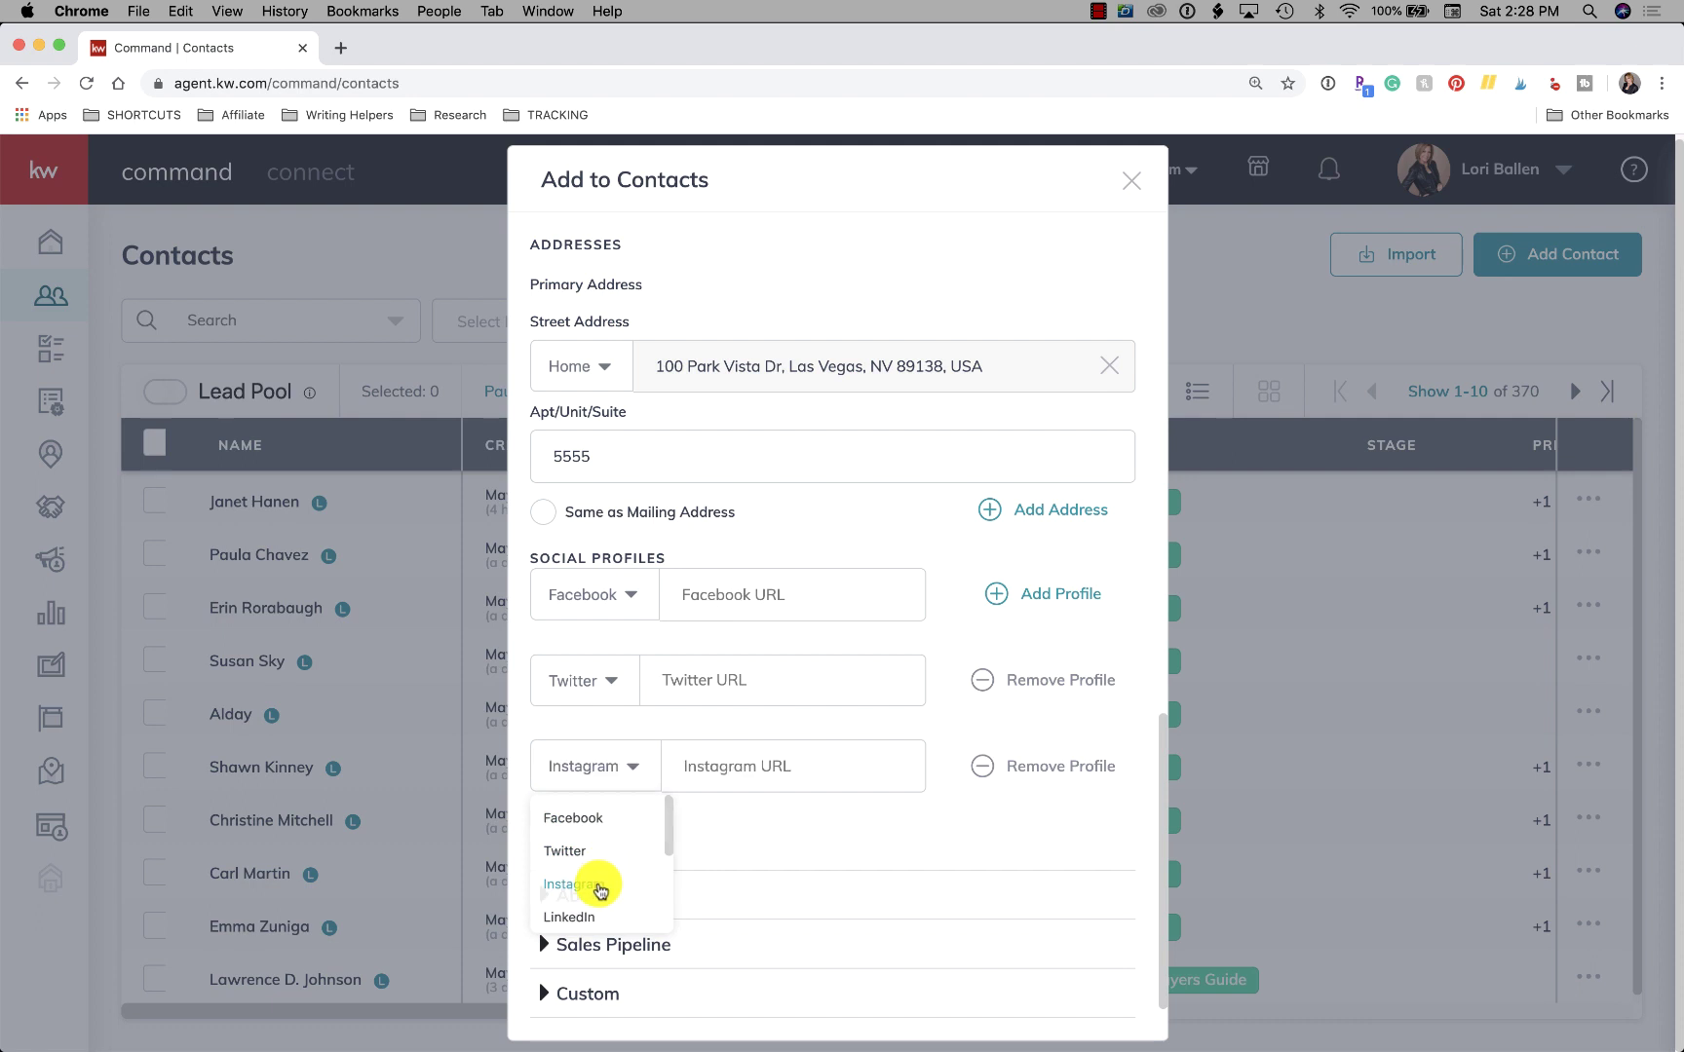
click(1064, 585)
scroll(646, 732, down, 4)
click(597, 679)
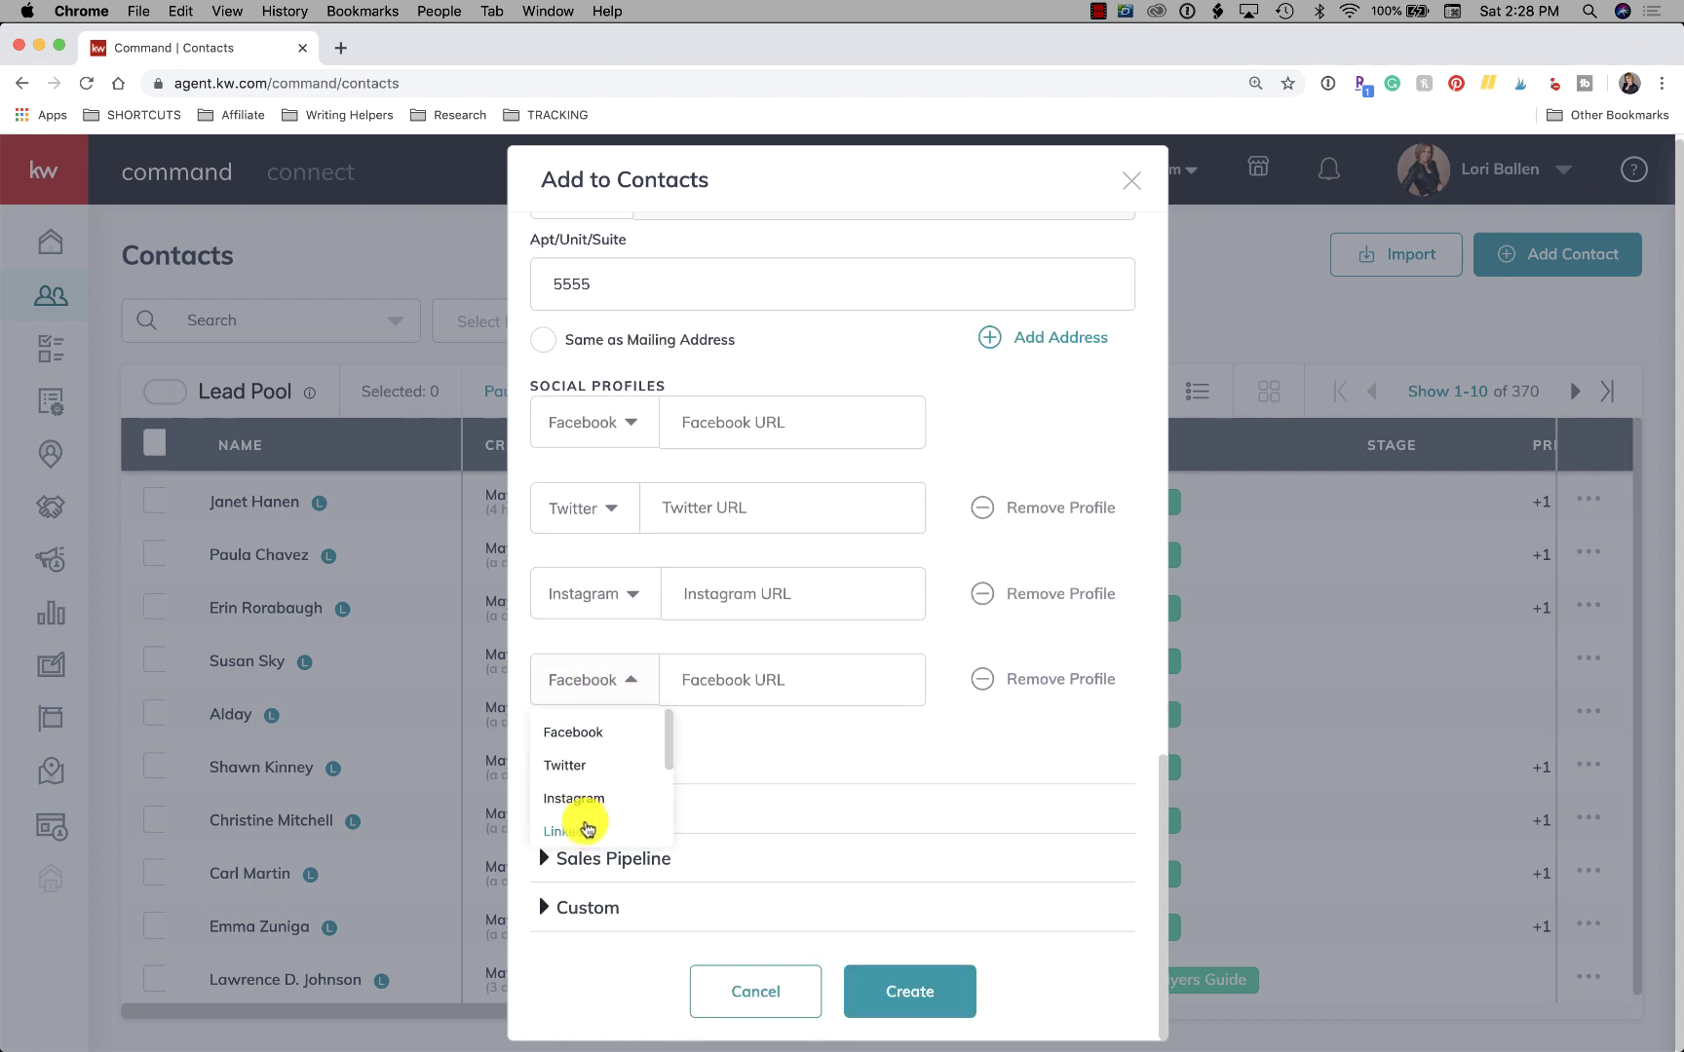
click(579, 831)
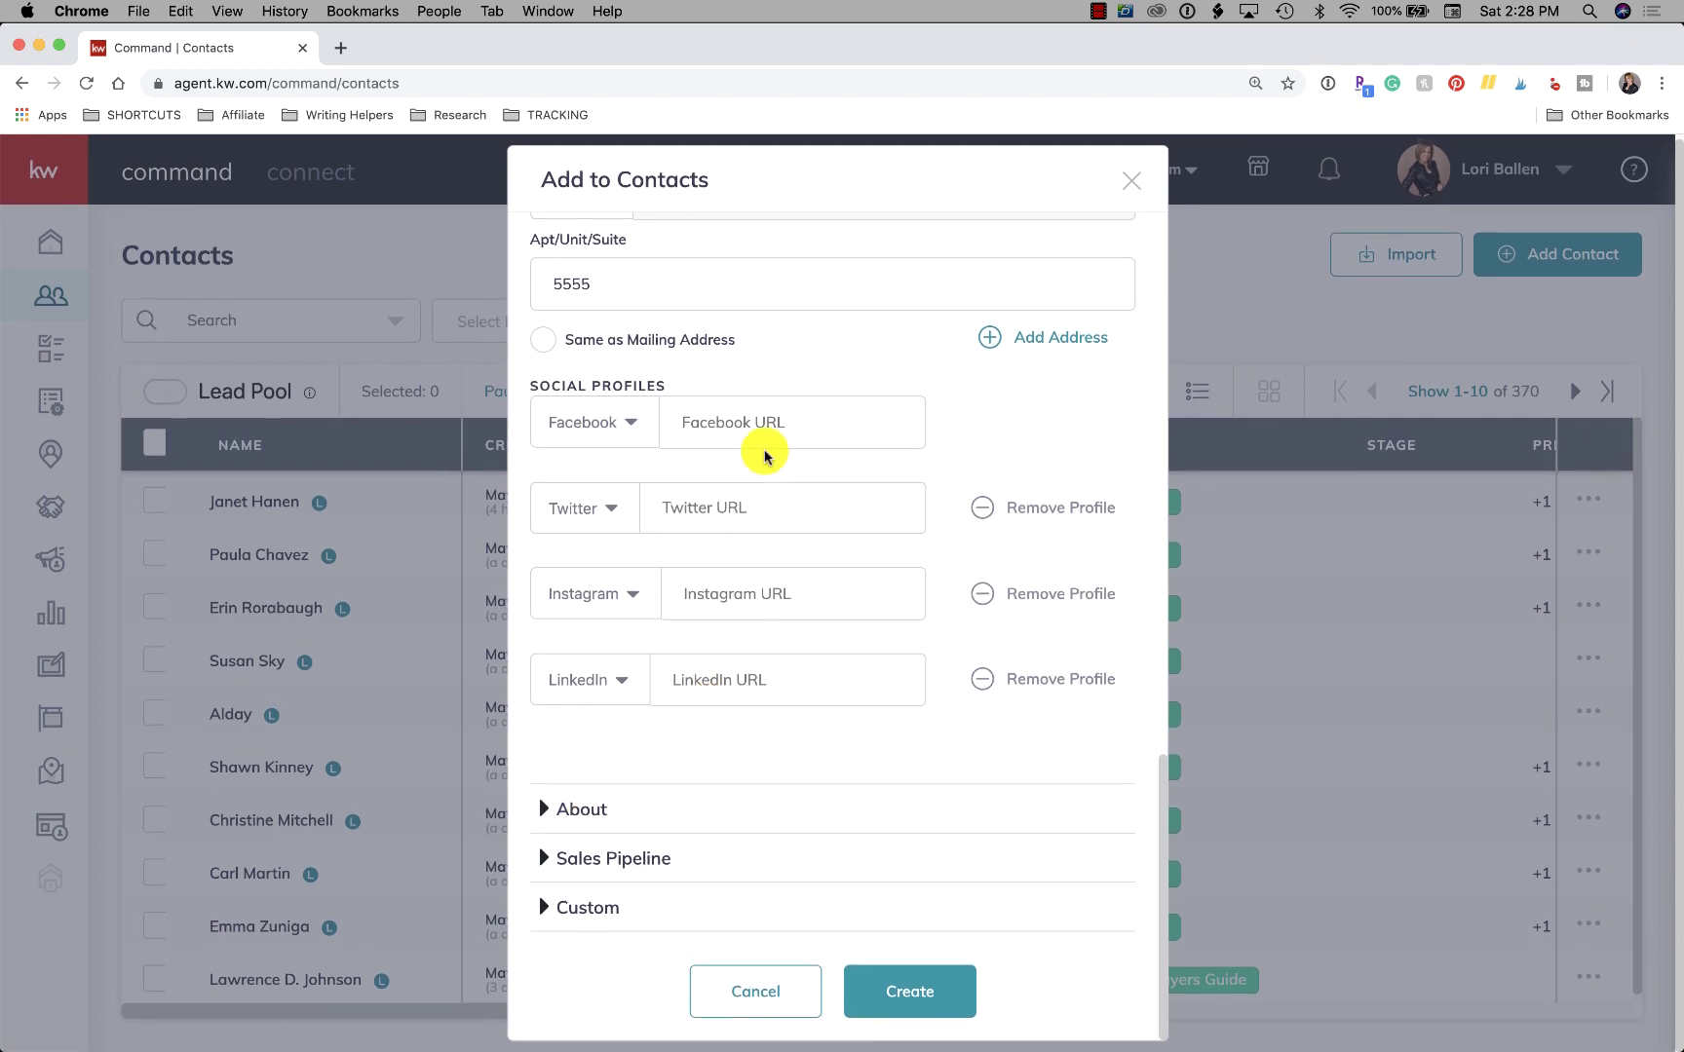
Move through the Facebook, Twitter, Instagram and LinkedIn profile URL fields.
click(758, 429)
click(758, 501)
click(758, 590)
click(758, 685)
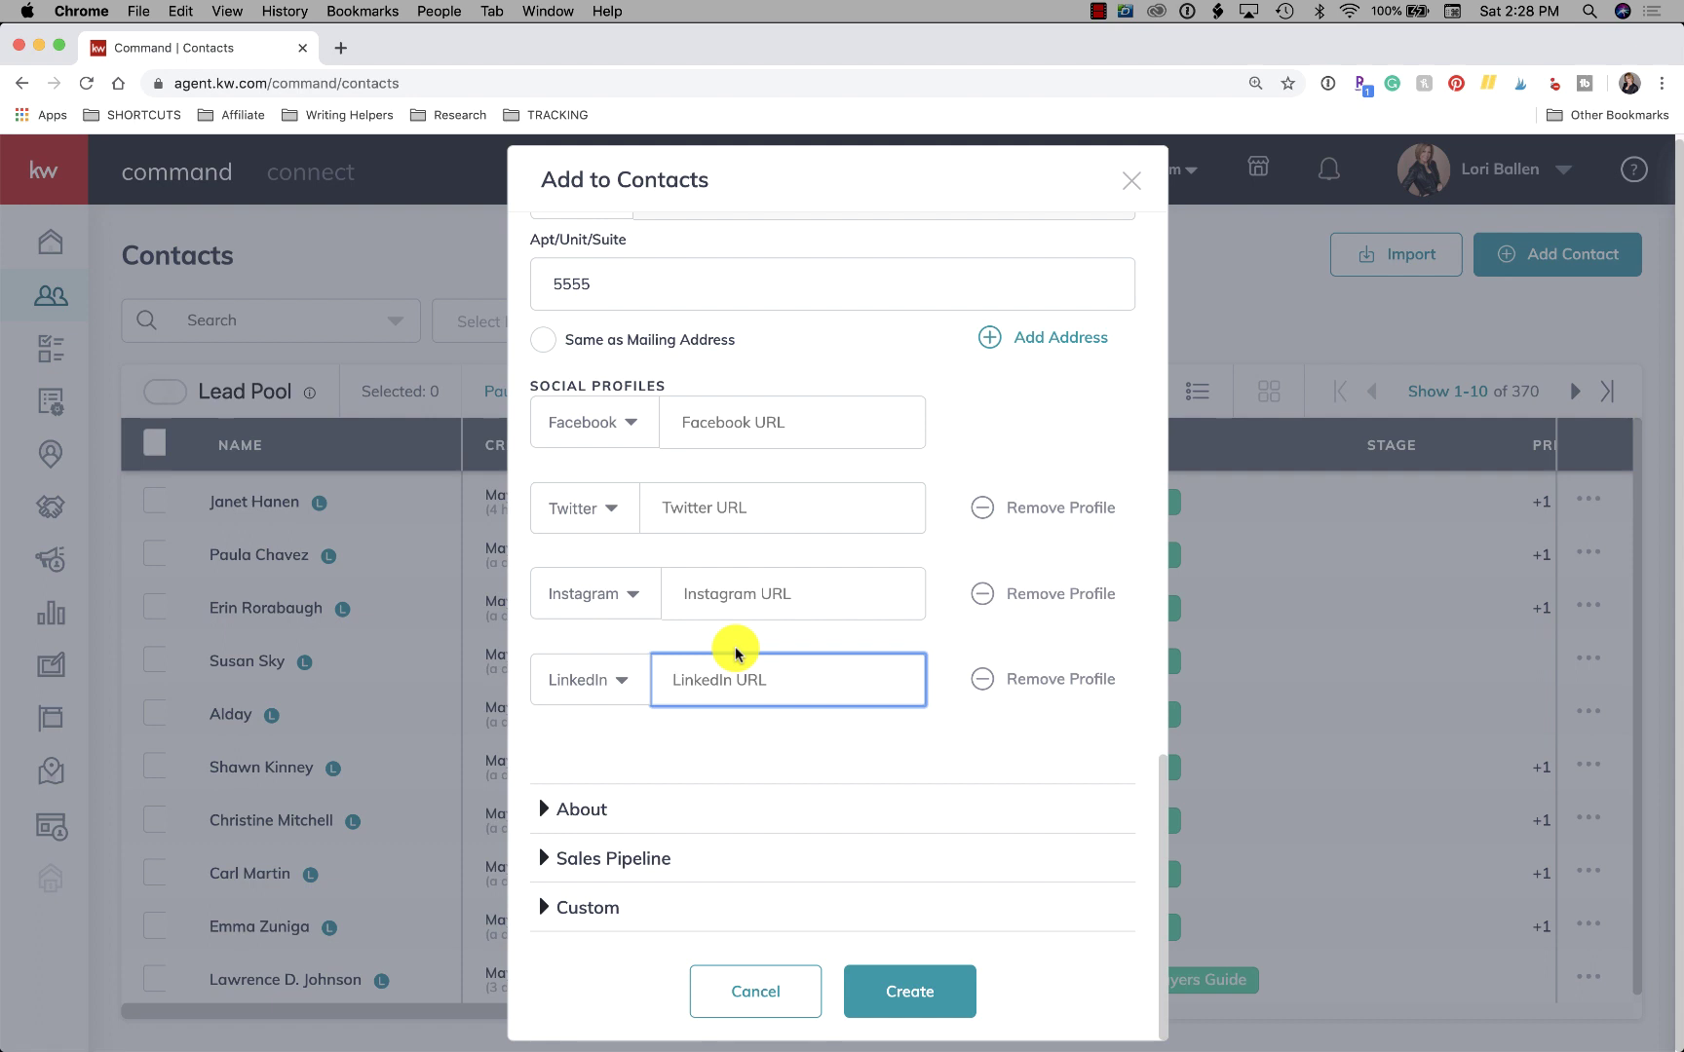
scroll(736, 651, up, 5)
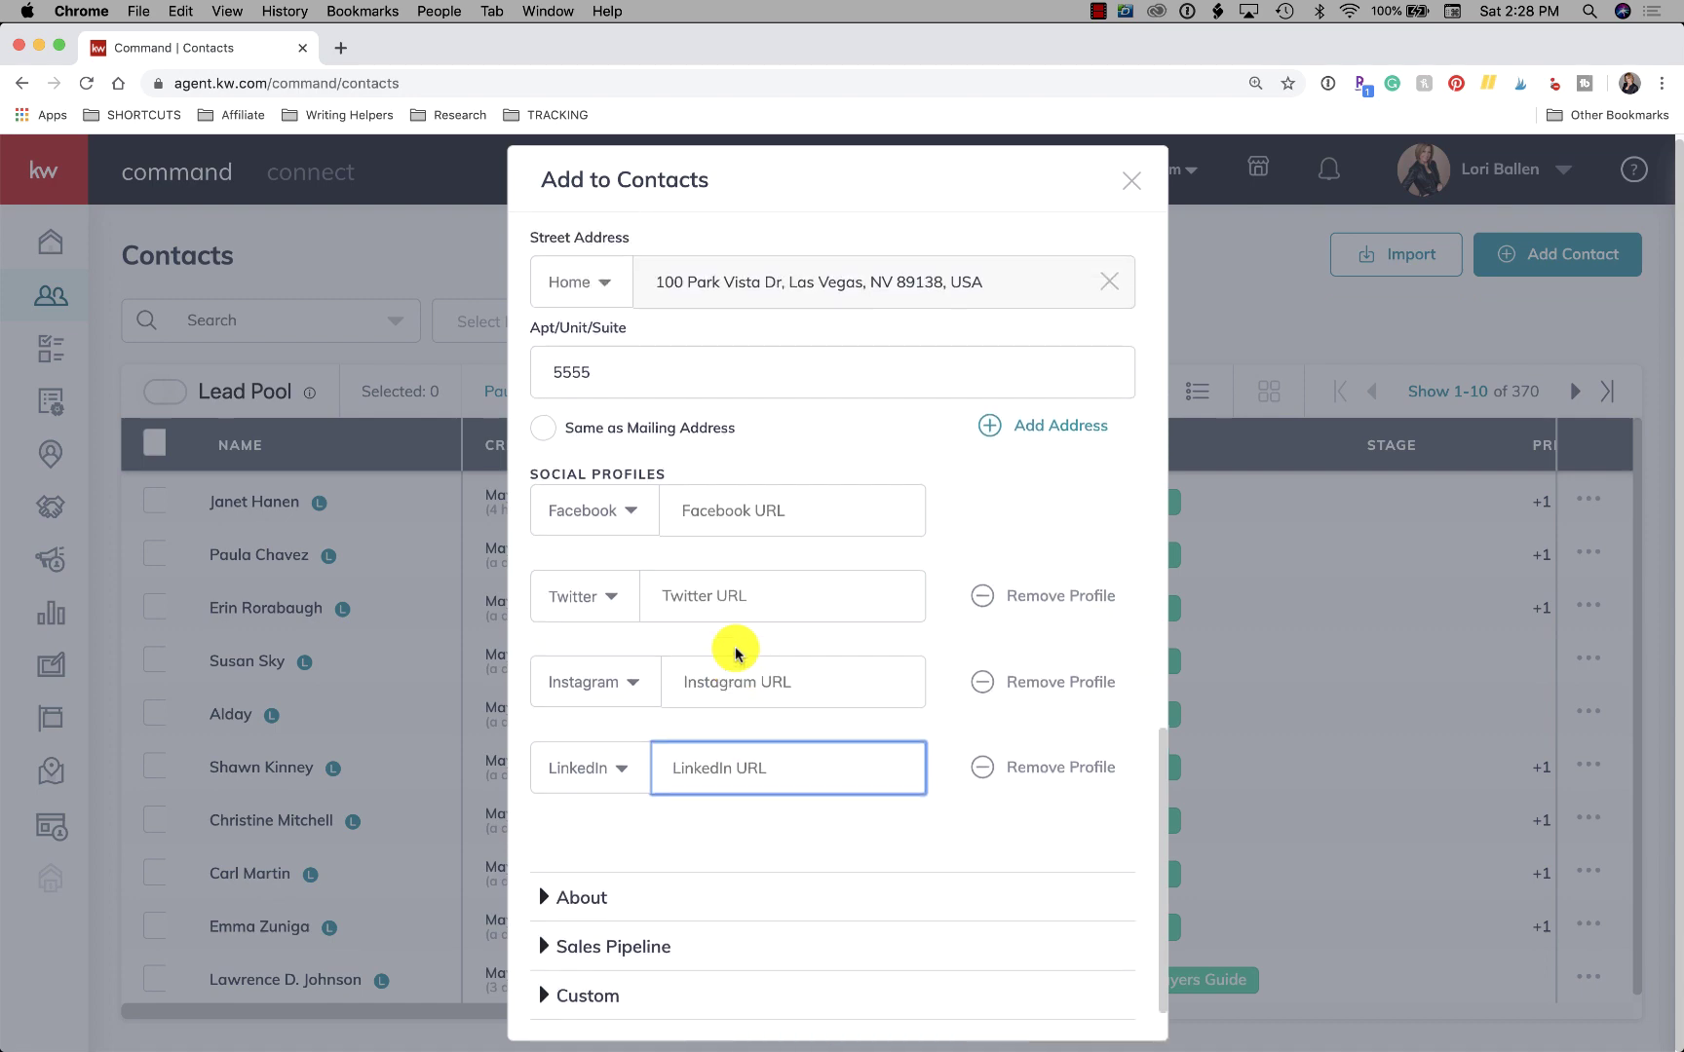
scroll(735, 650, up, 5)
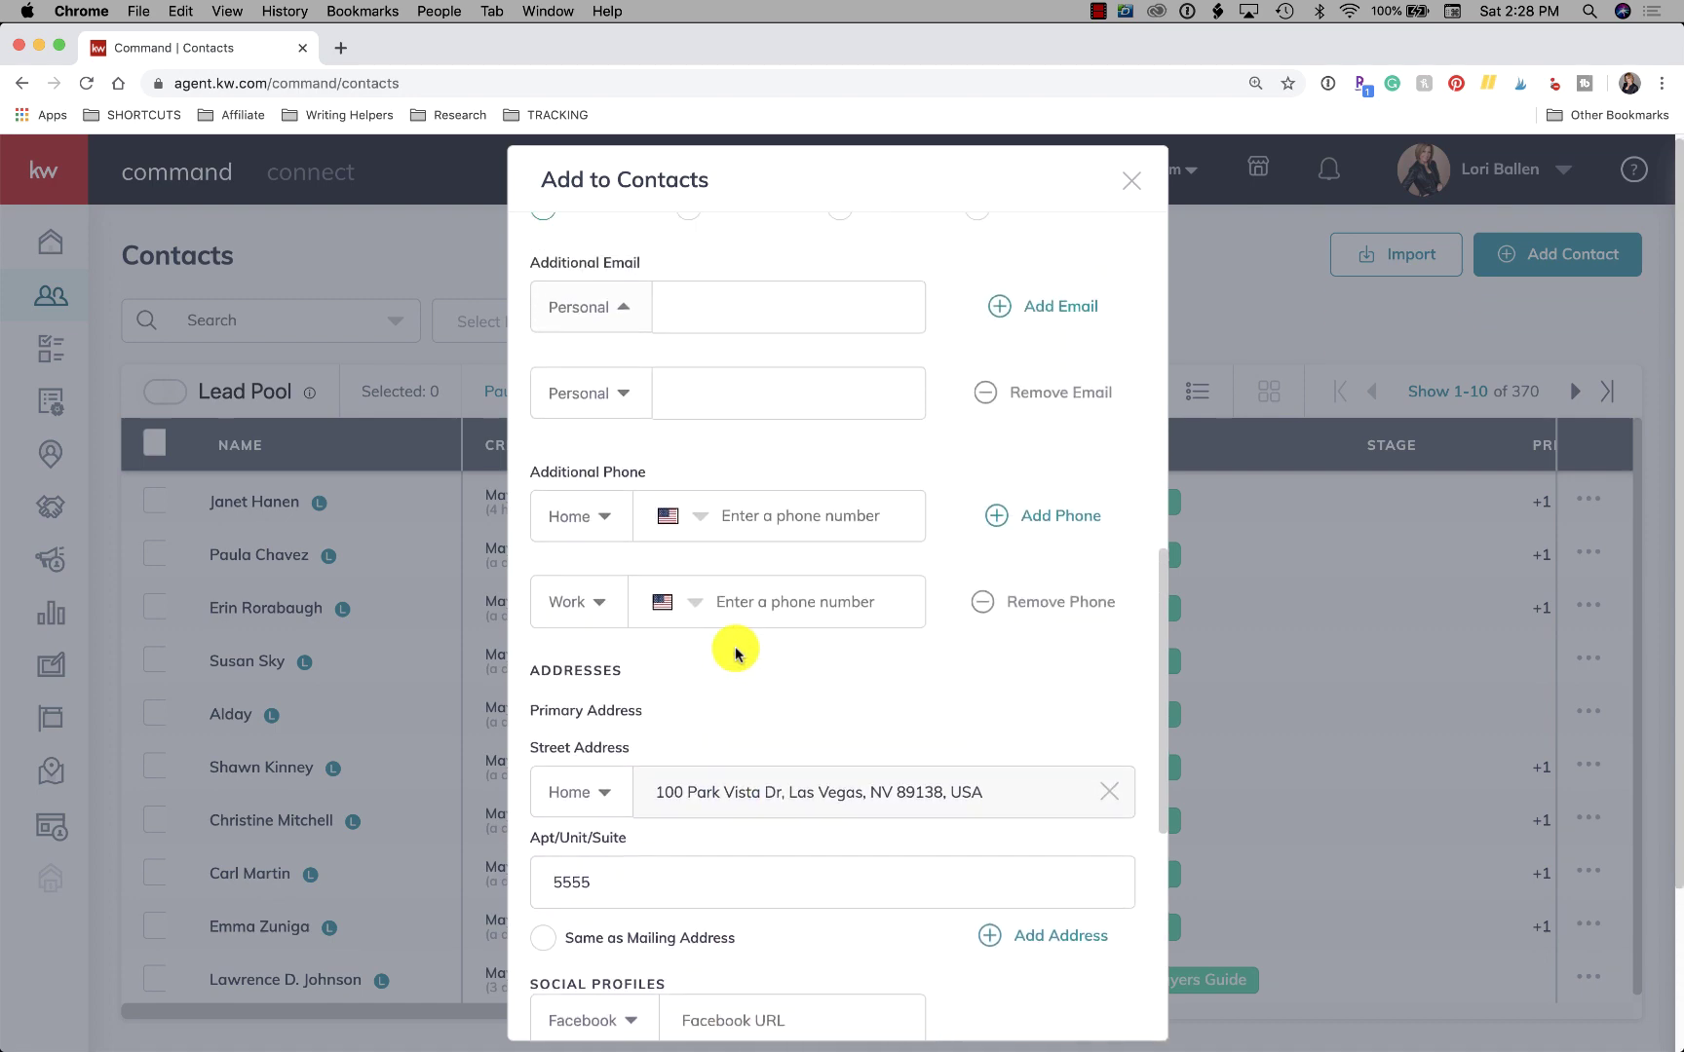
scroll(735, 646, down, 10)
scroll(736, 646, up, 10)
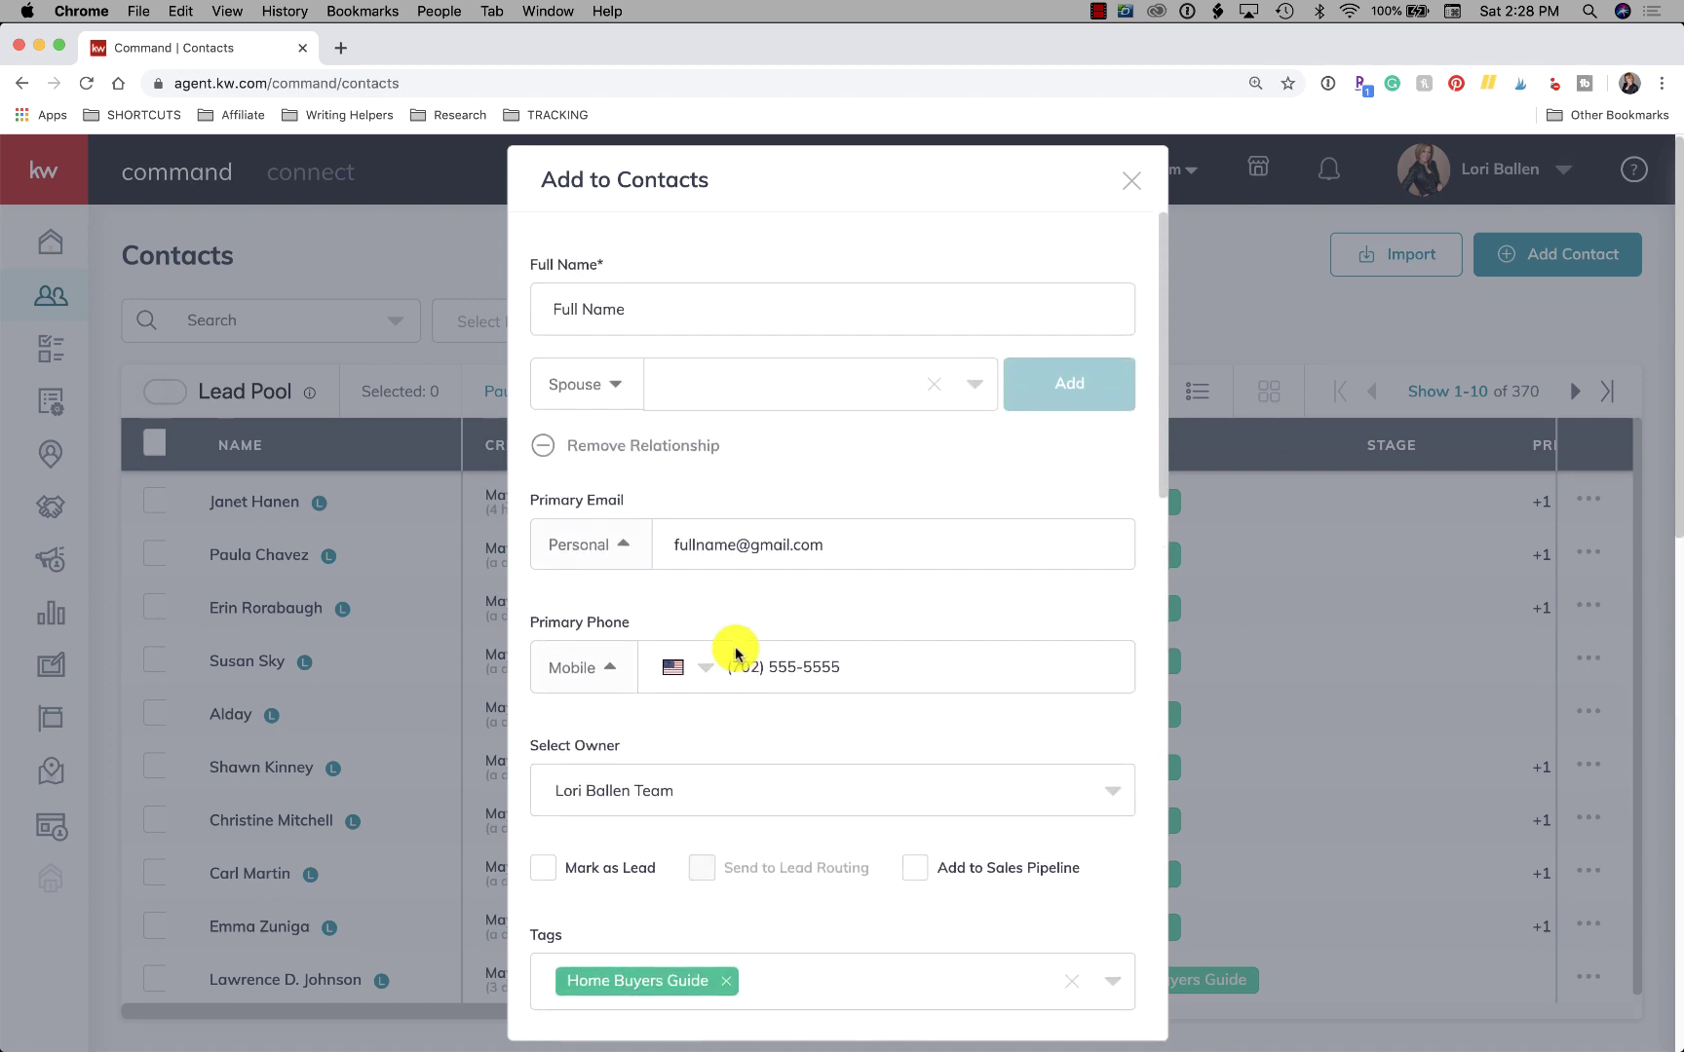
scroll(736, 648, down, 2)
scroll(735, 648, up, 2)
scroll(736, 651, down, 1)
scroll(735, 651, down, 1)
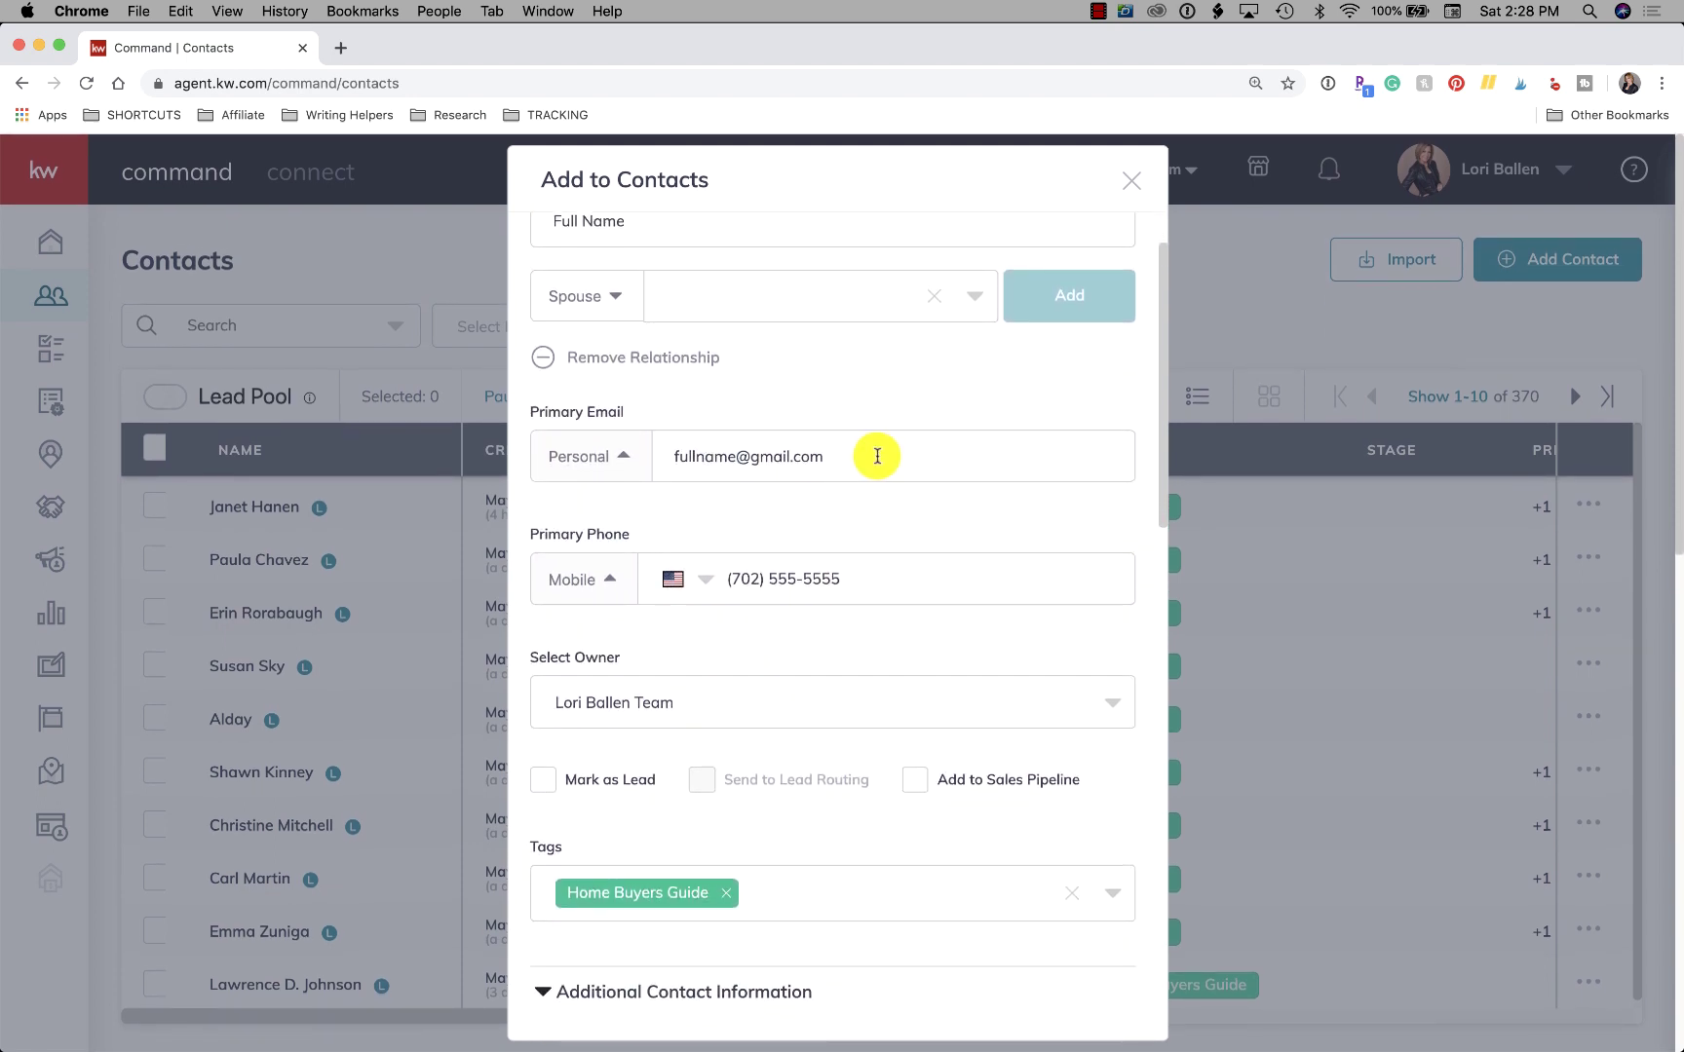
scroll(870, 458, up, 2)
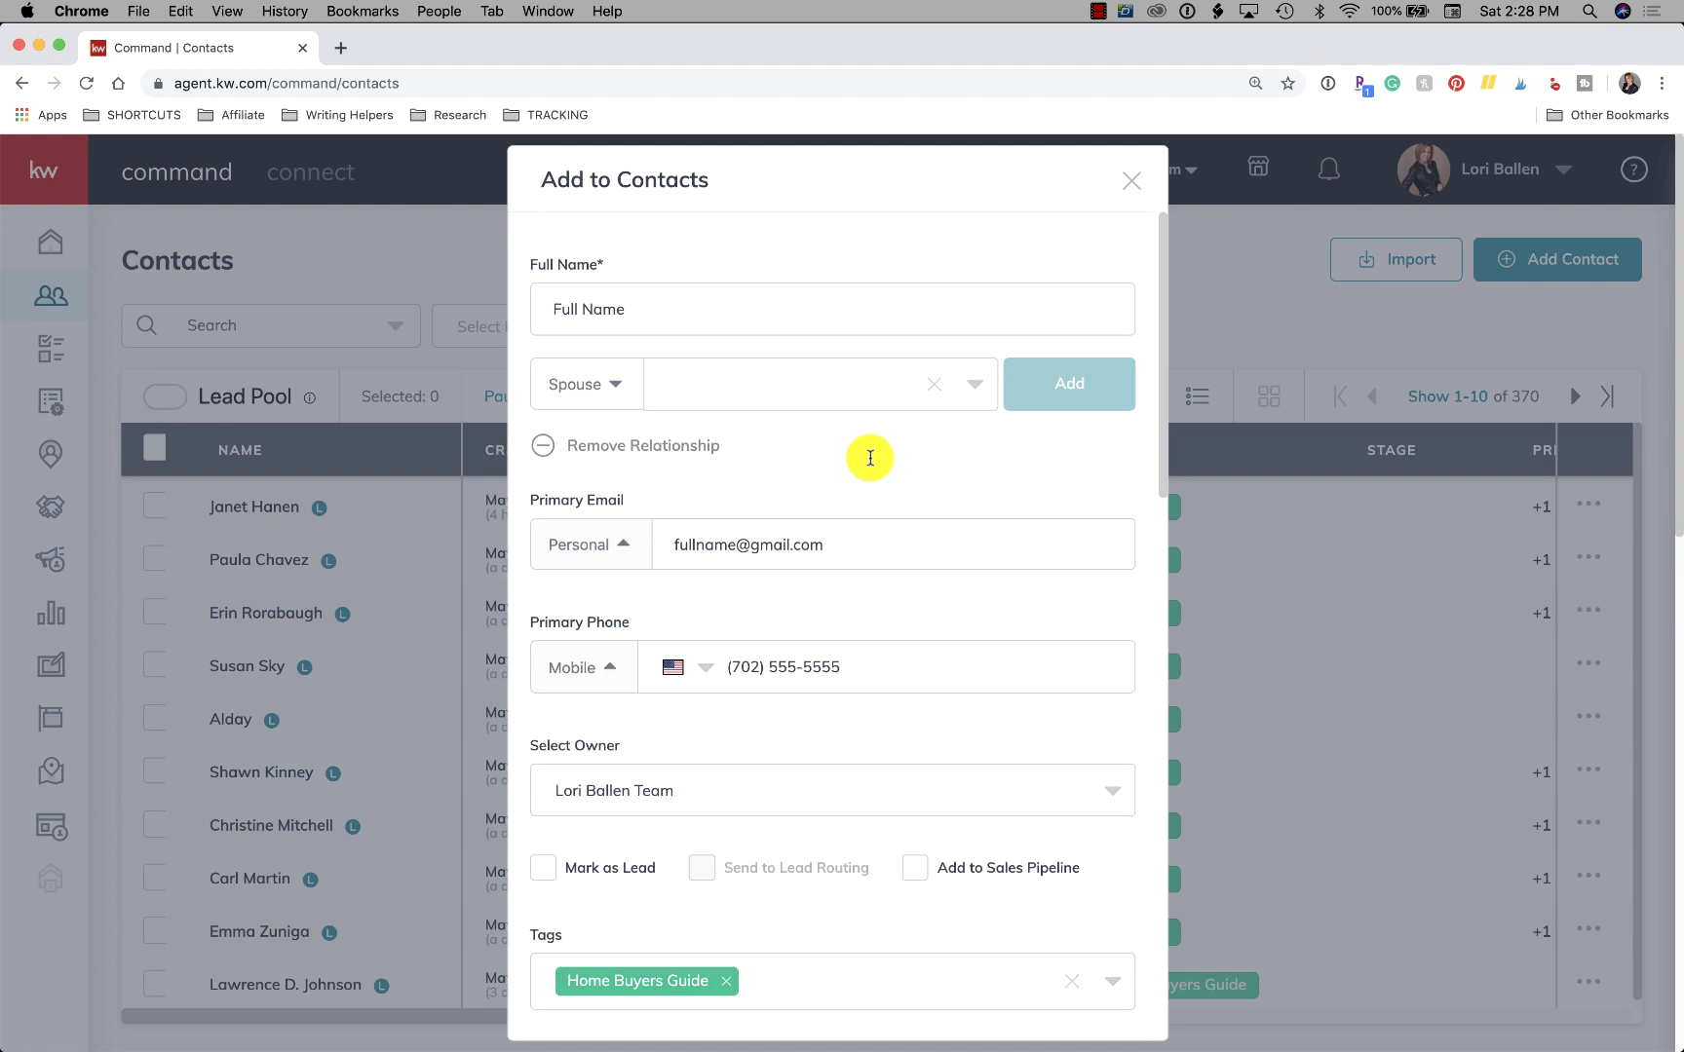
scroll(870, 458, down, 3)
scroll(866, 460, down, 1)
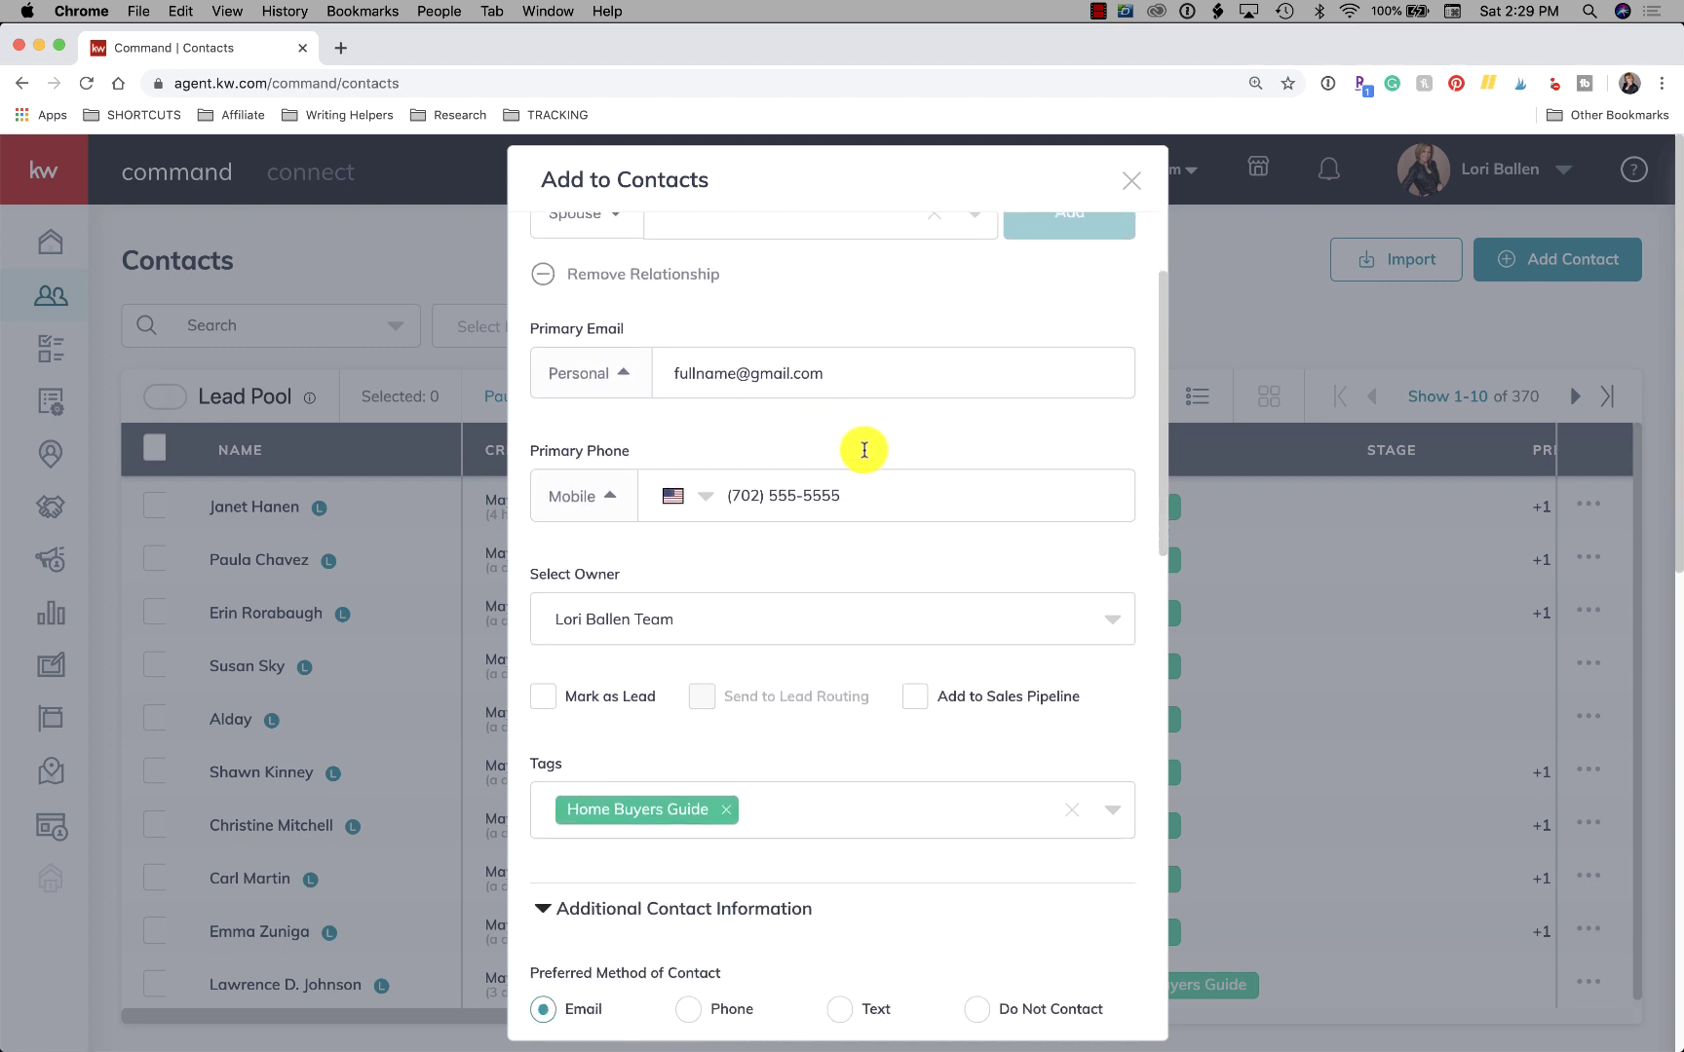
click(865, 378)
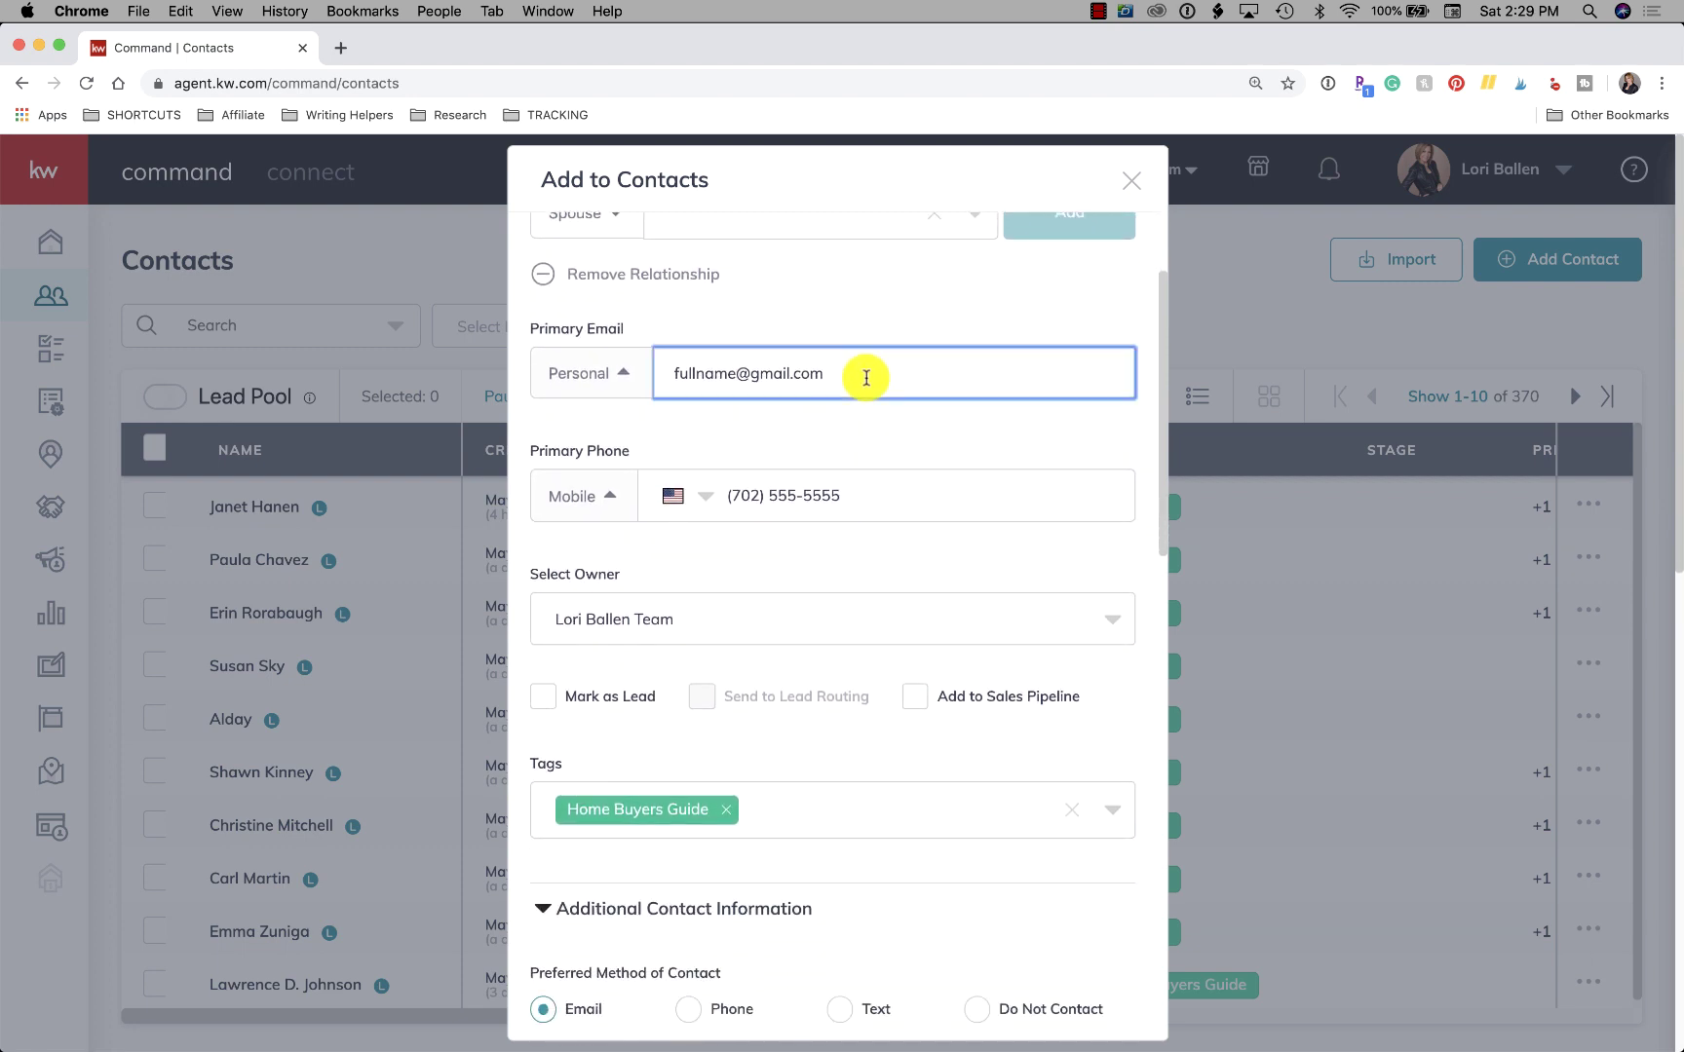
click(864, 506)
scroll(863, 507, down, 5)
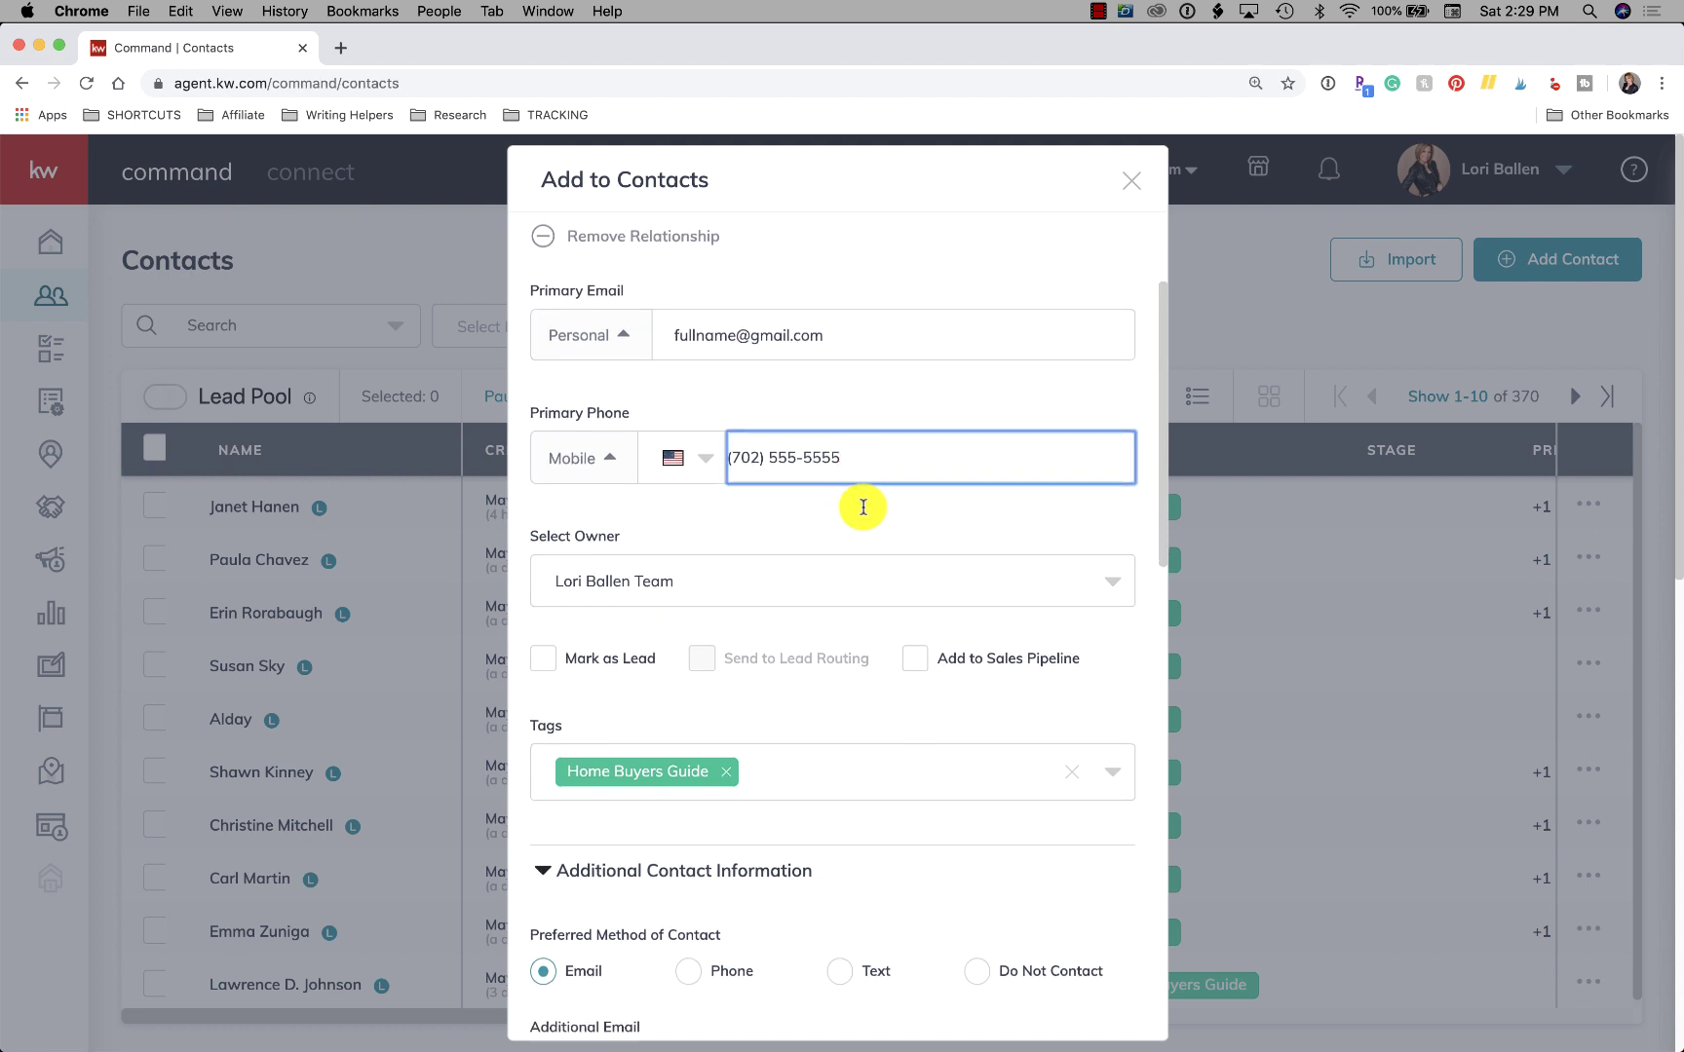
scroll(862, 507, down, 1)
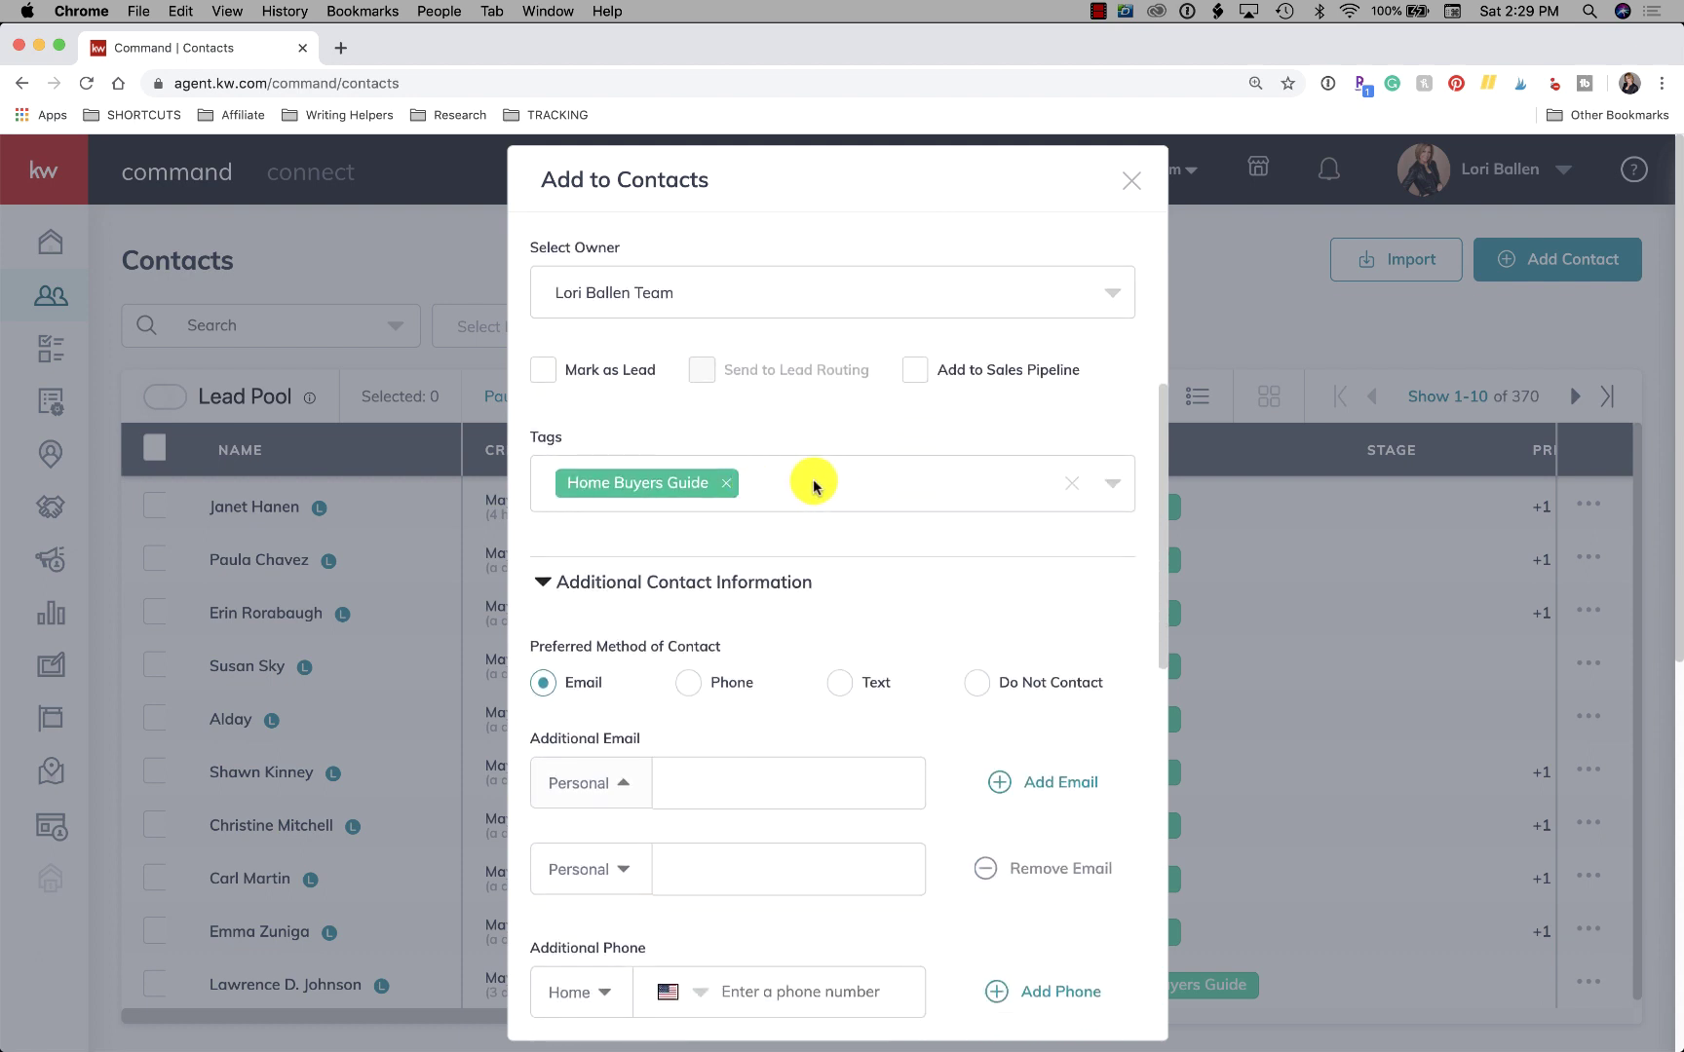
scroll(814, 484, down, 10)
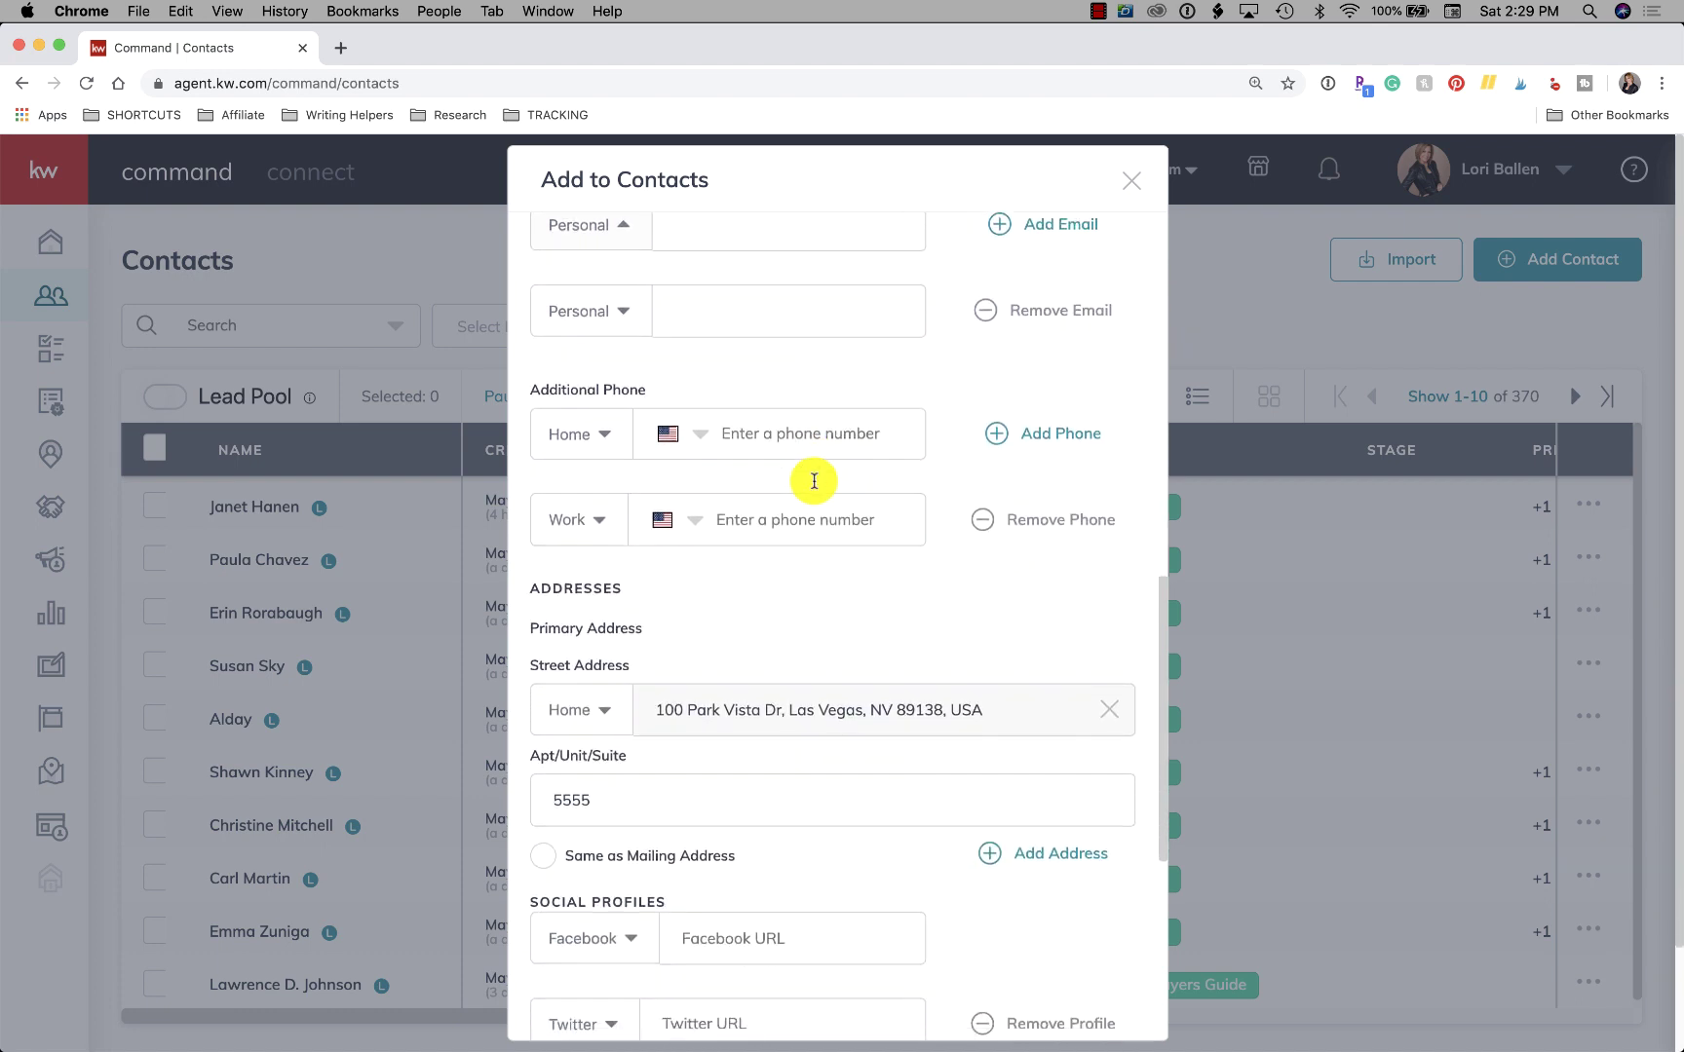
scroll(814, 480, down, 5)
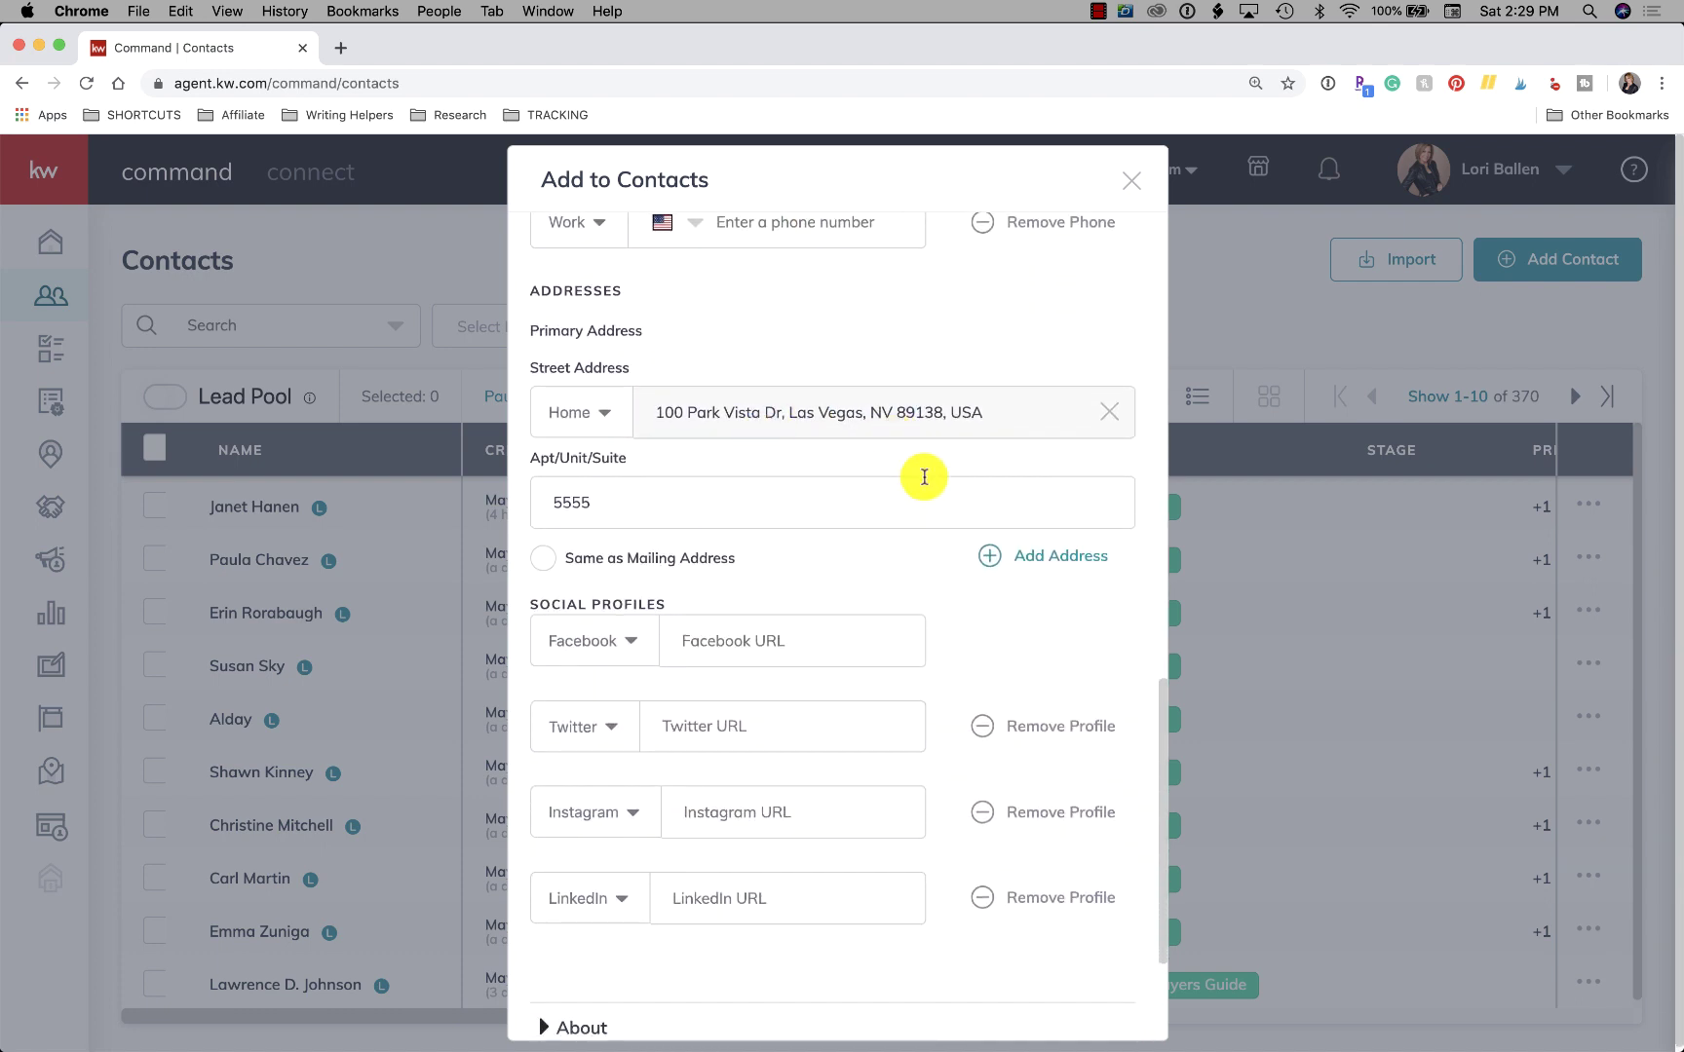
scroll(777, 439, down, 1)
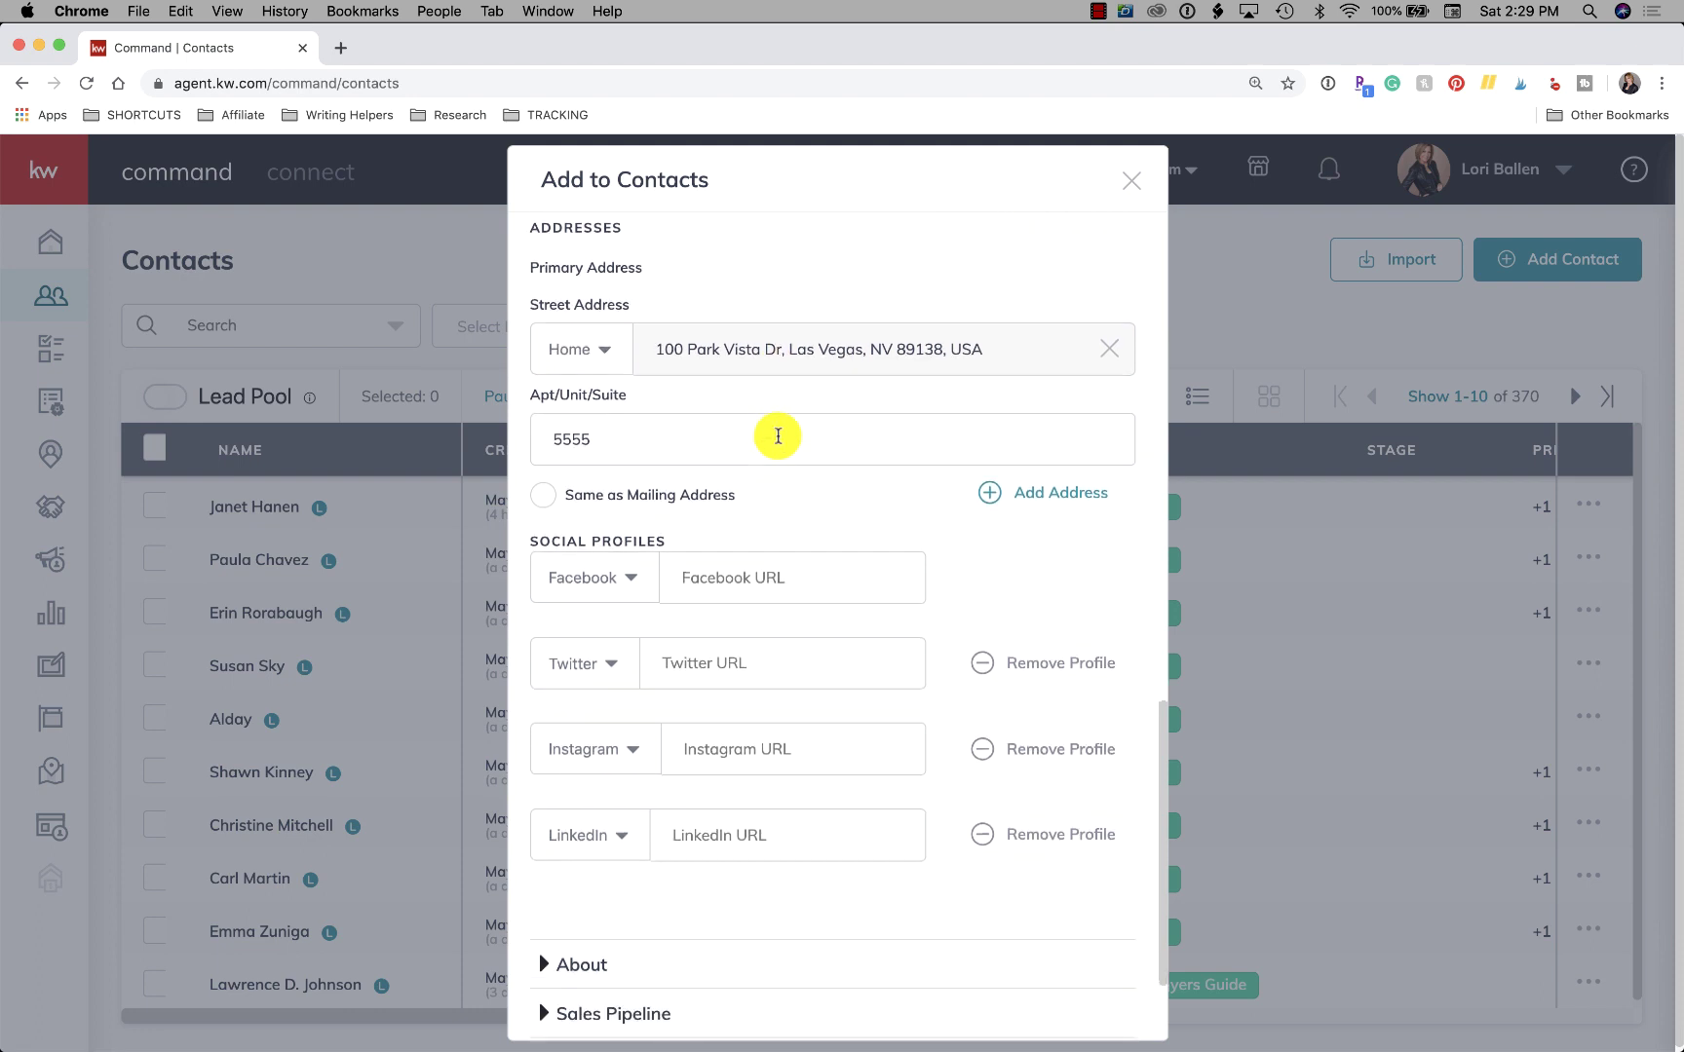
click(762, 578)
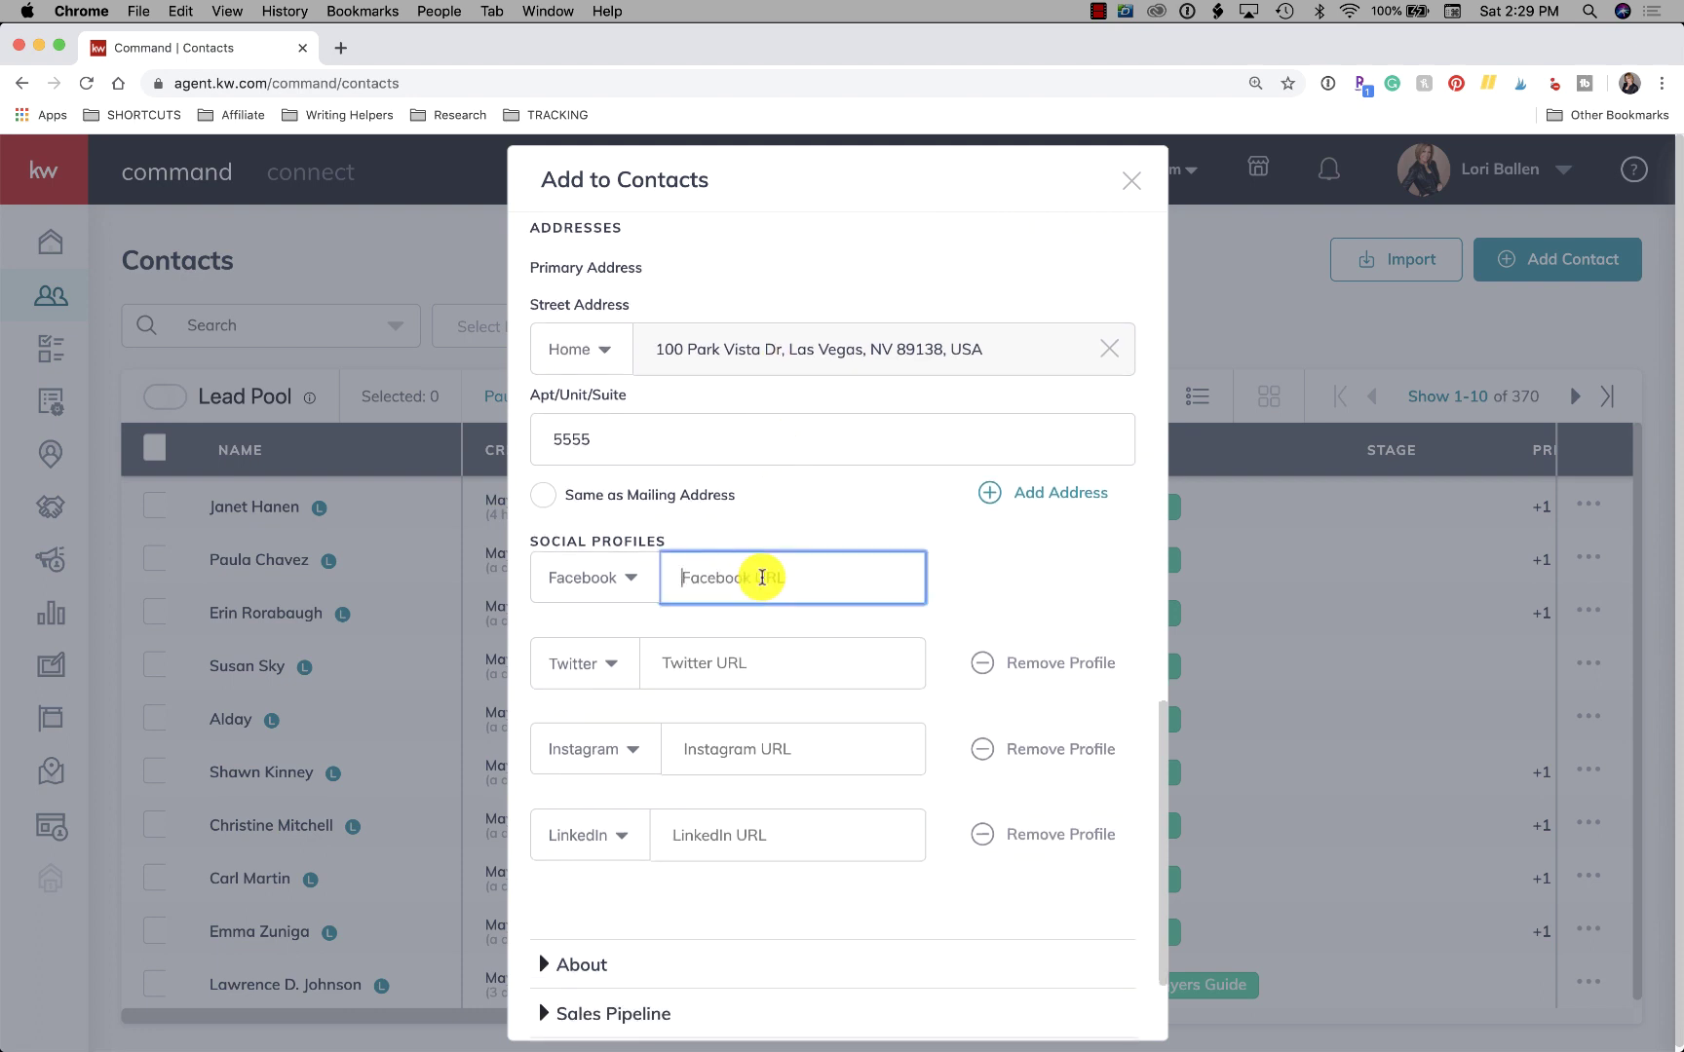
scroll(760, 577, down, 3)
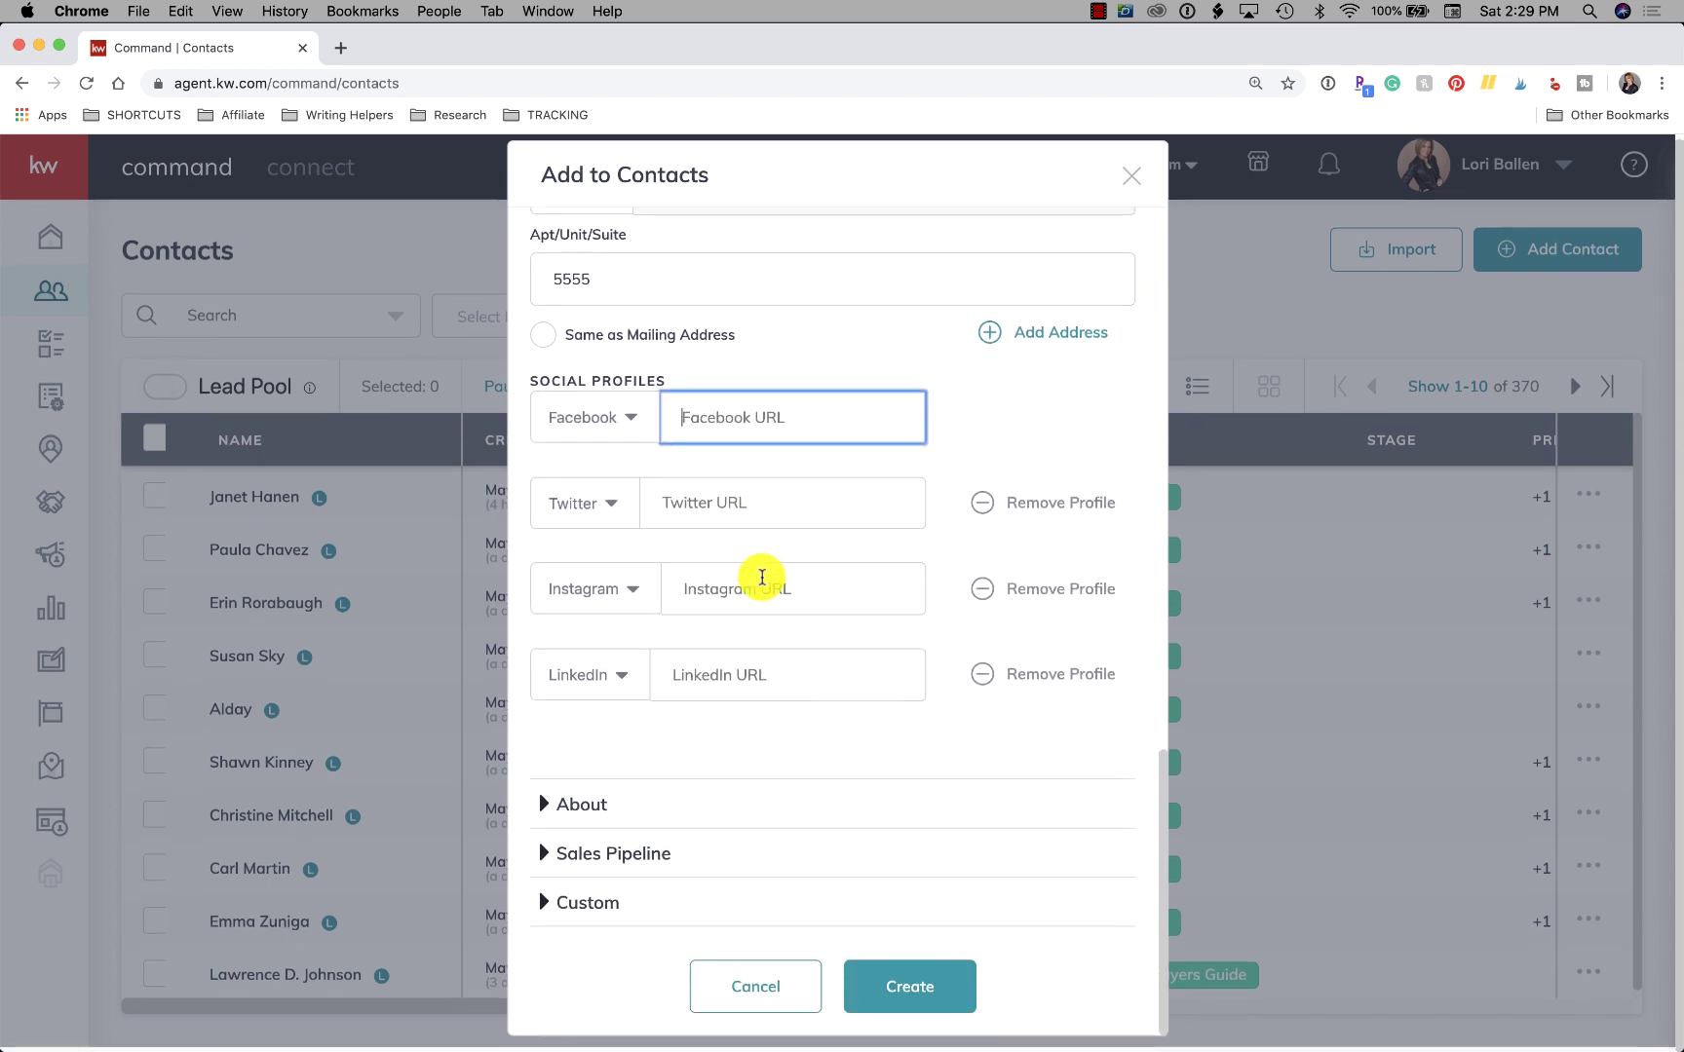
Expand the About section and look over the legal name and description fields.
click(549, 814)
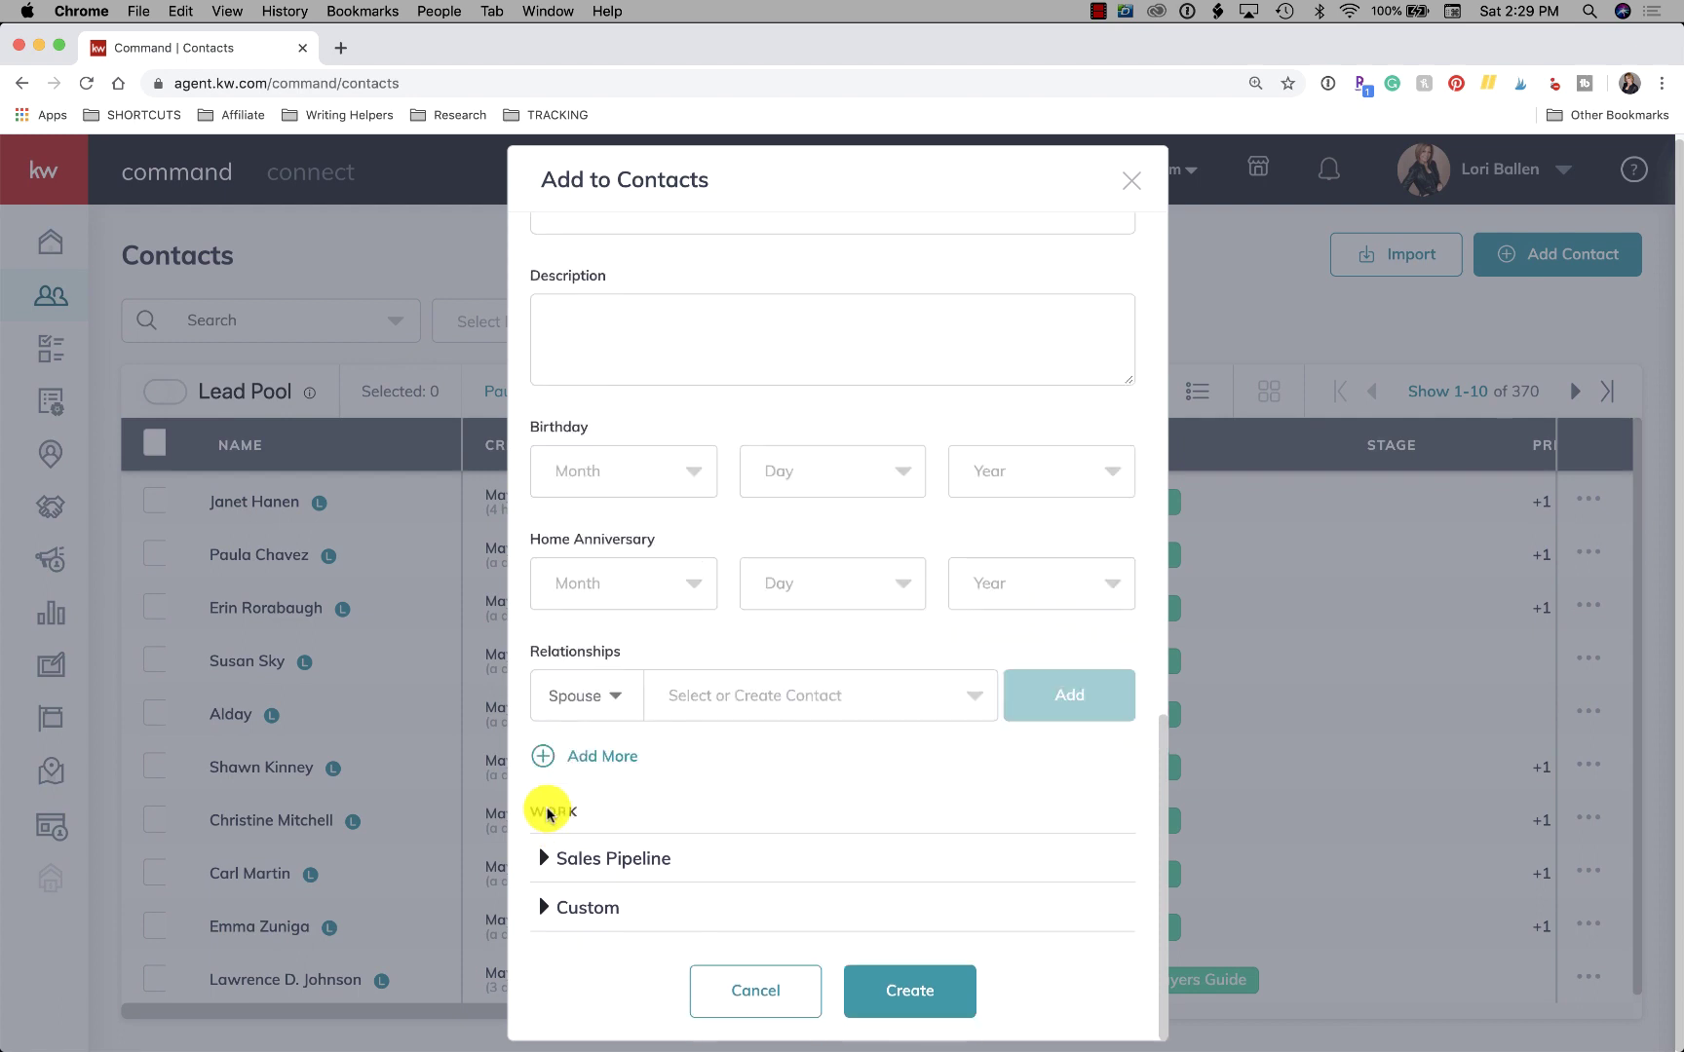
scroll(801, 771, down, 1)
scroll(721, 478, up, 3)
scroll(701, 447, up, 4)
click(630, 506)
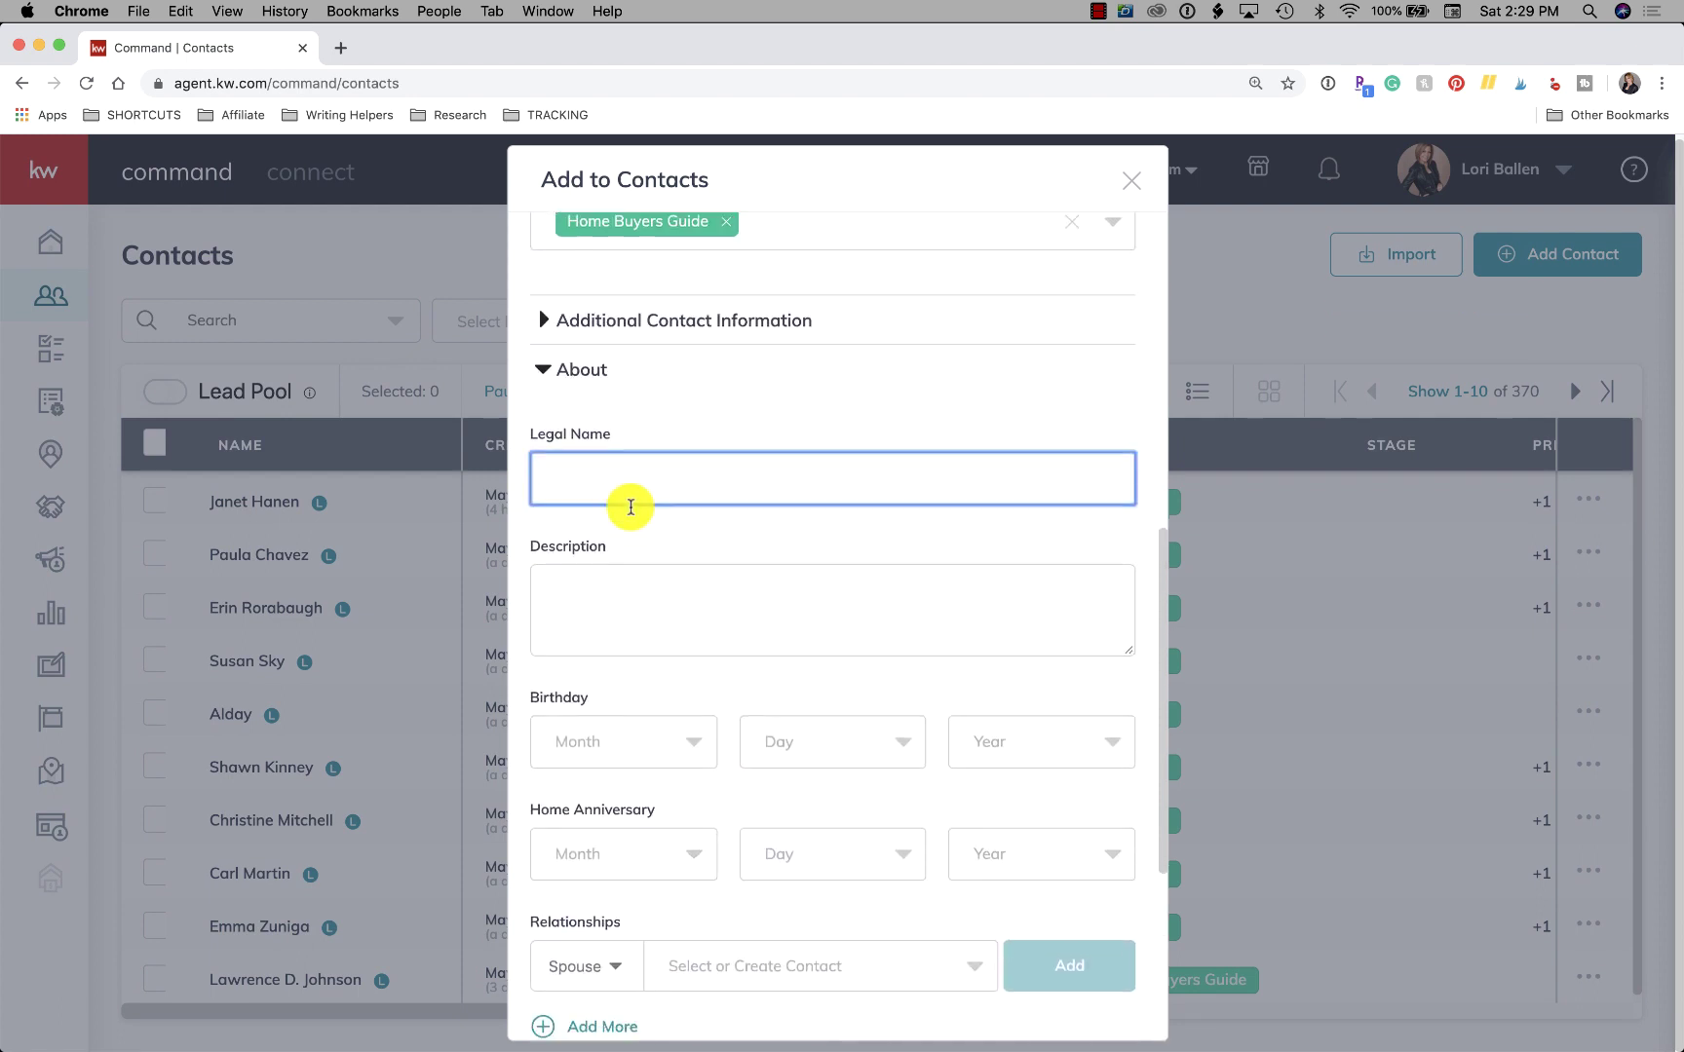
scroll(631, 507, down, 3)
click(629, 483)
Scroll to the work fields and dismiss the Company Name list without choosing a company.
scroll(633, 492, down, 4)
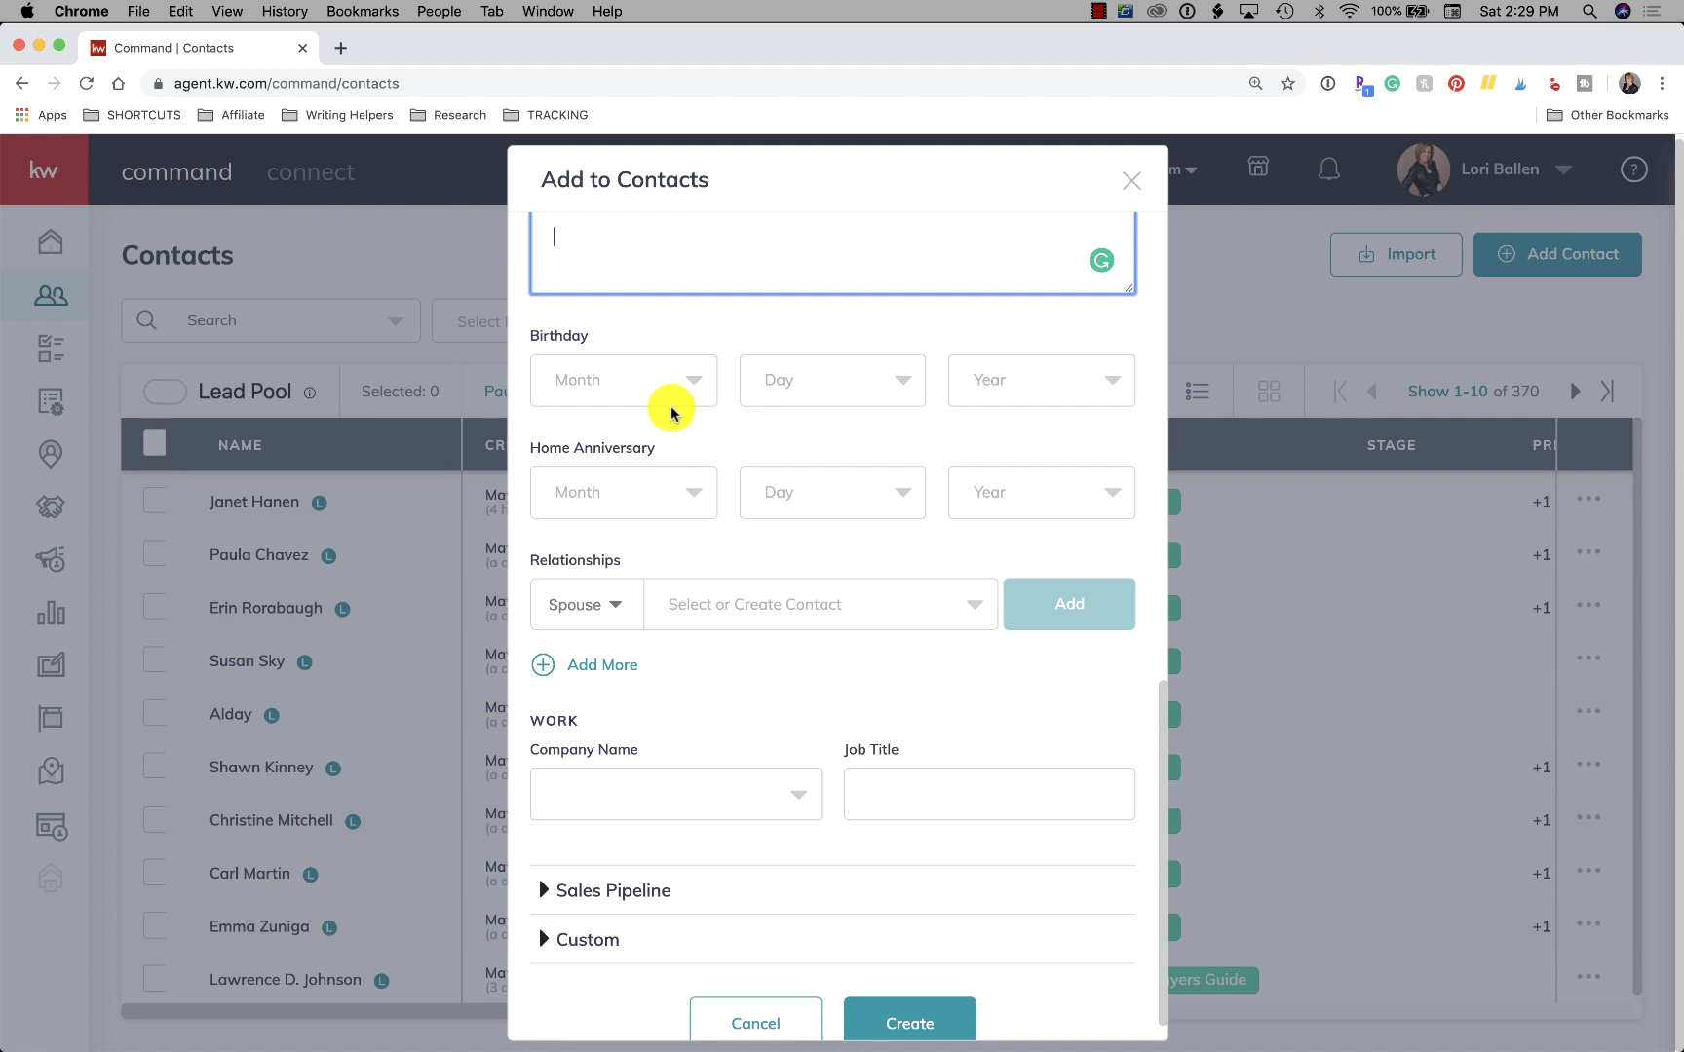
scroll(623, 632, down, 1)
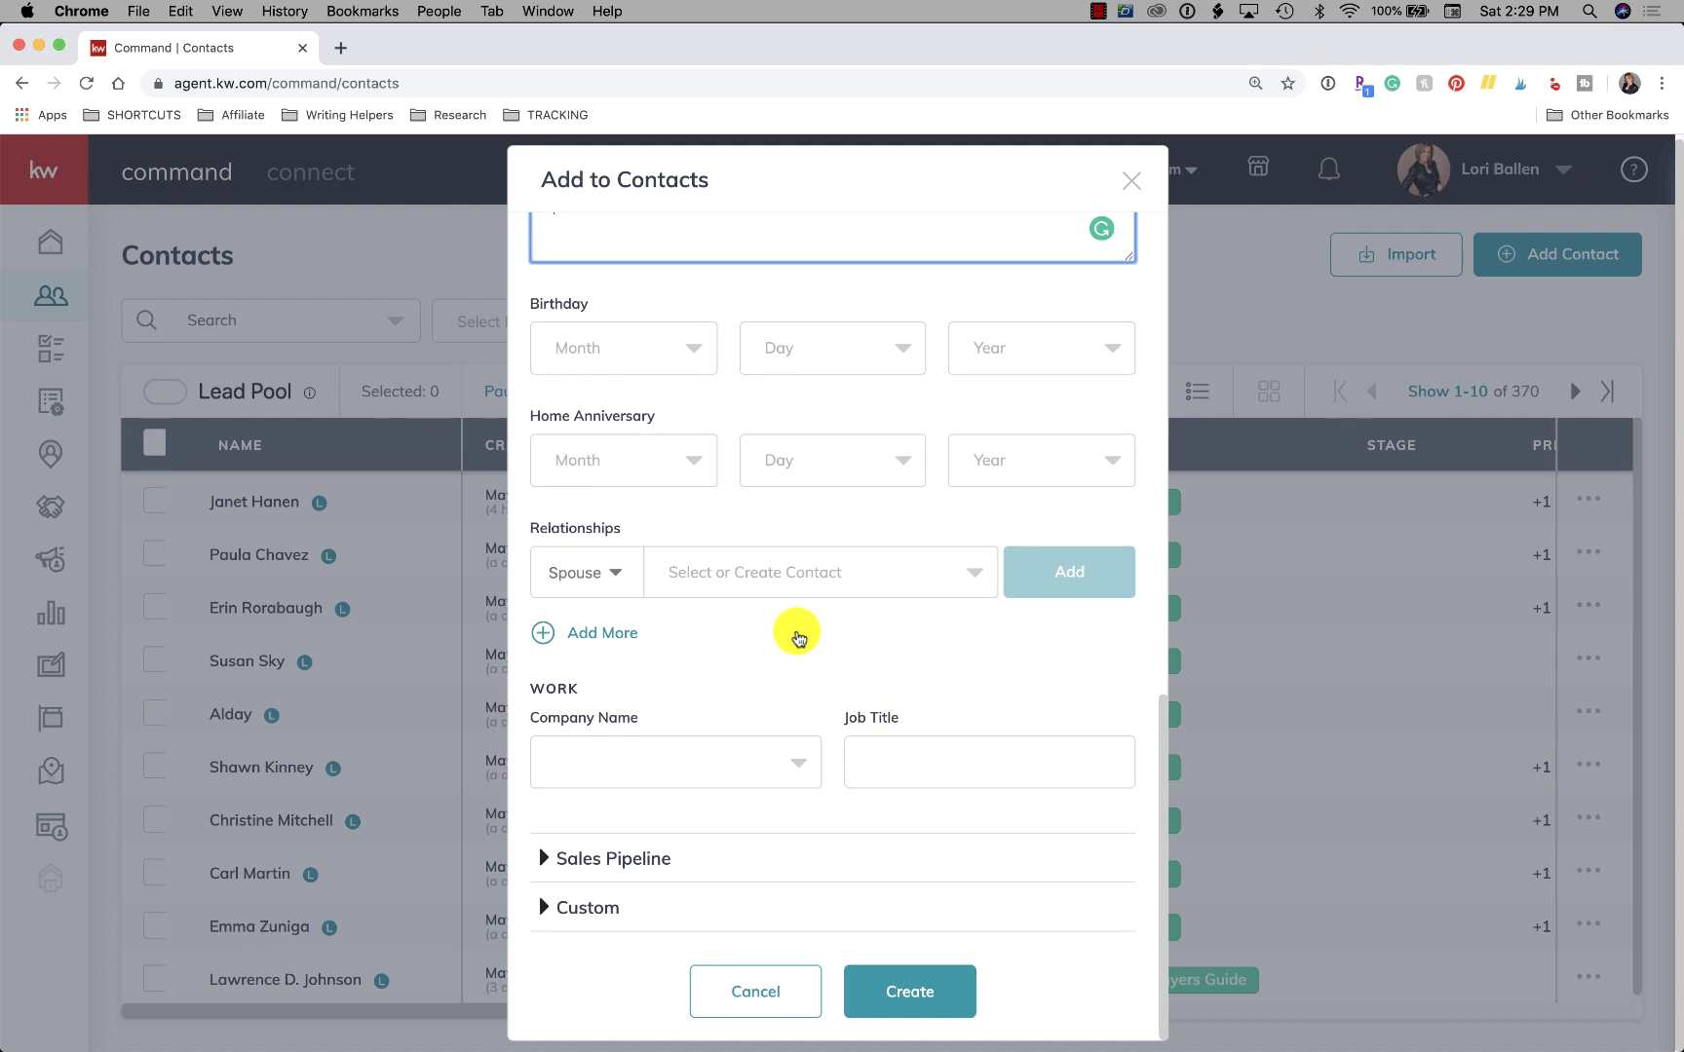
click(631, 760)
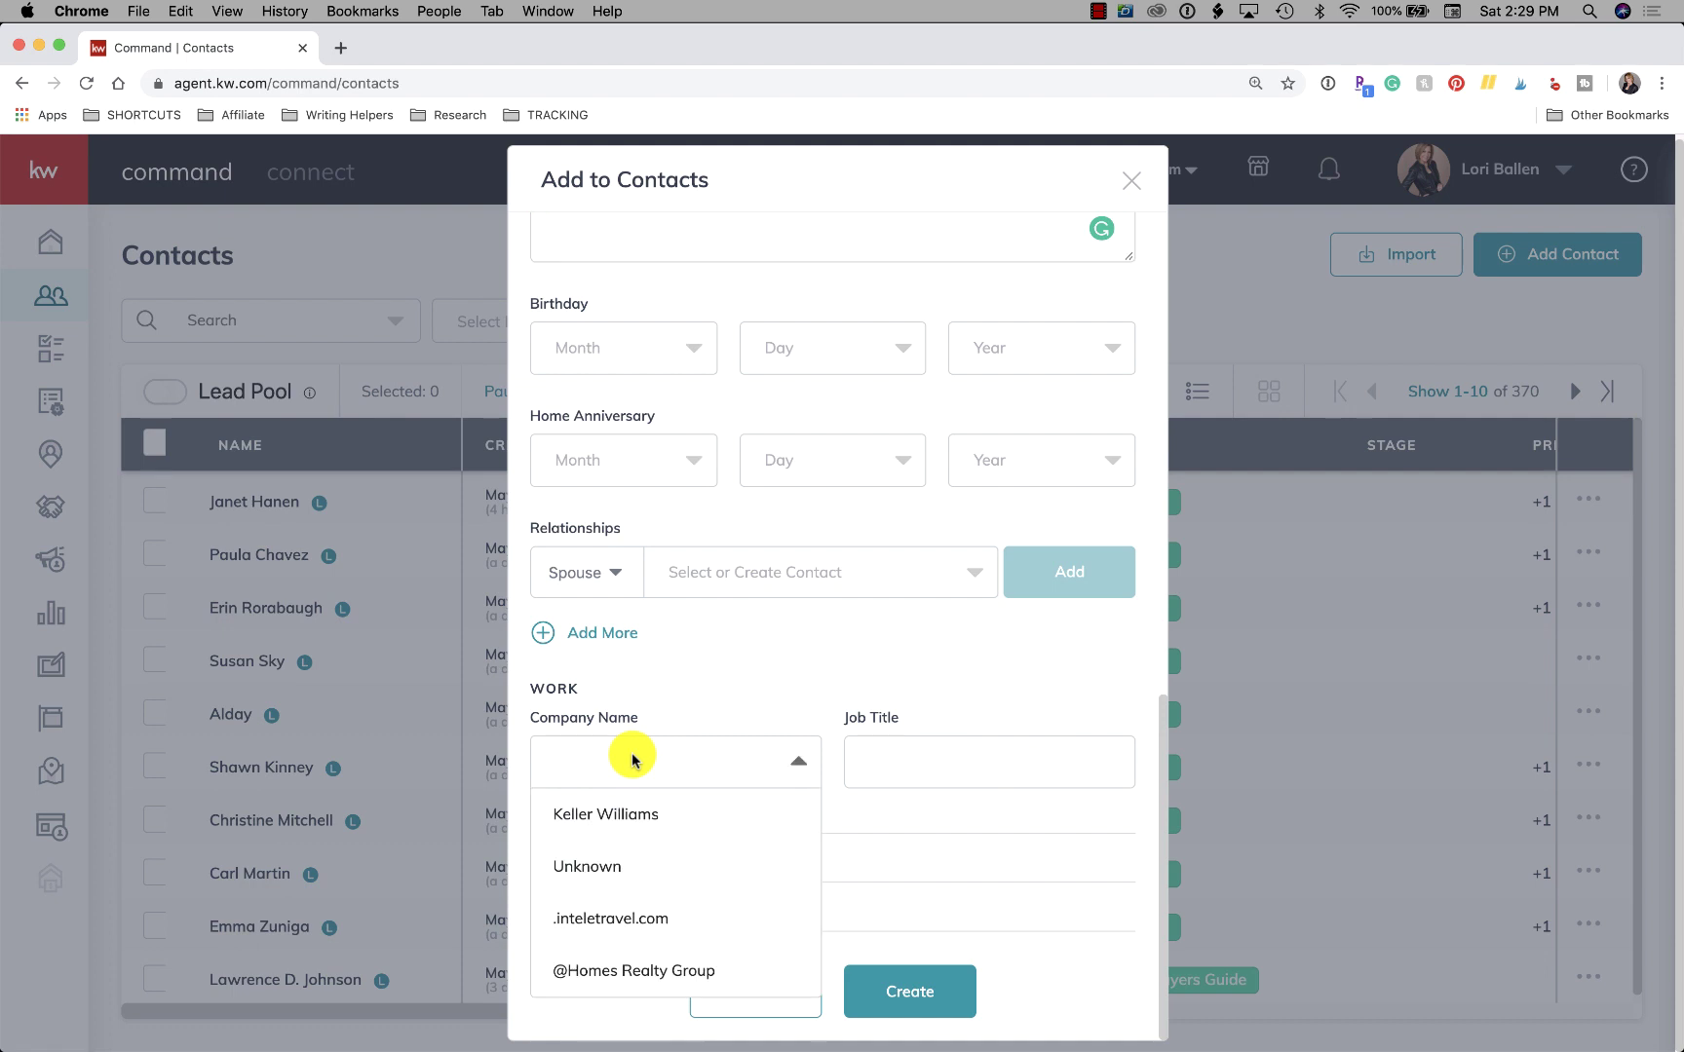
click(711, 674)
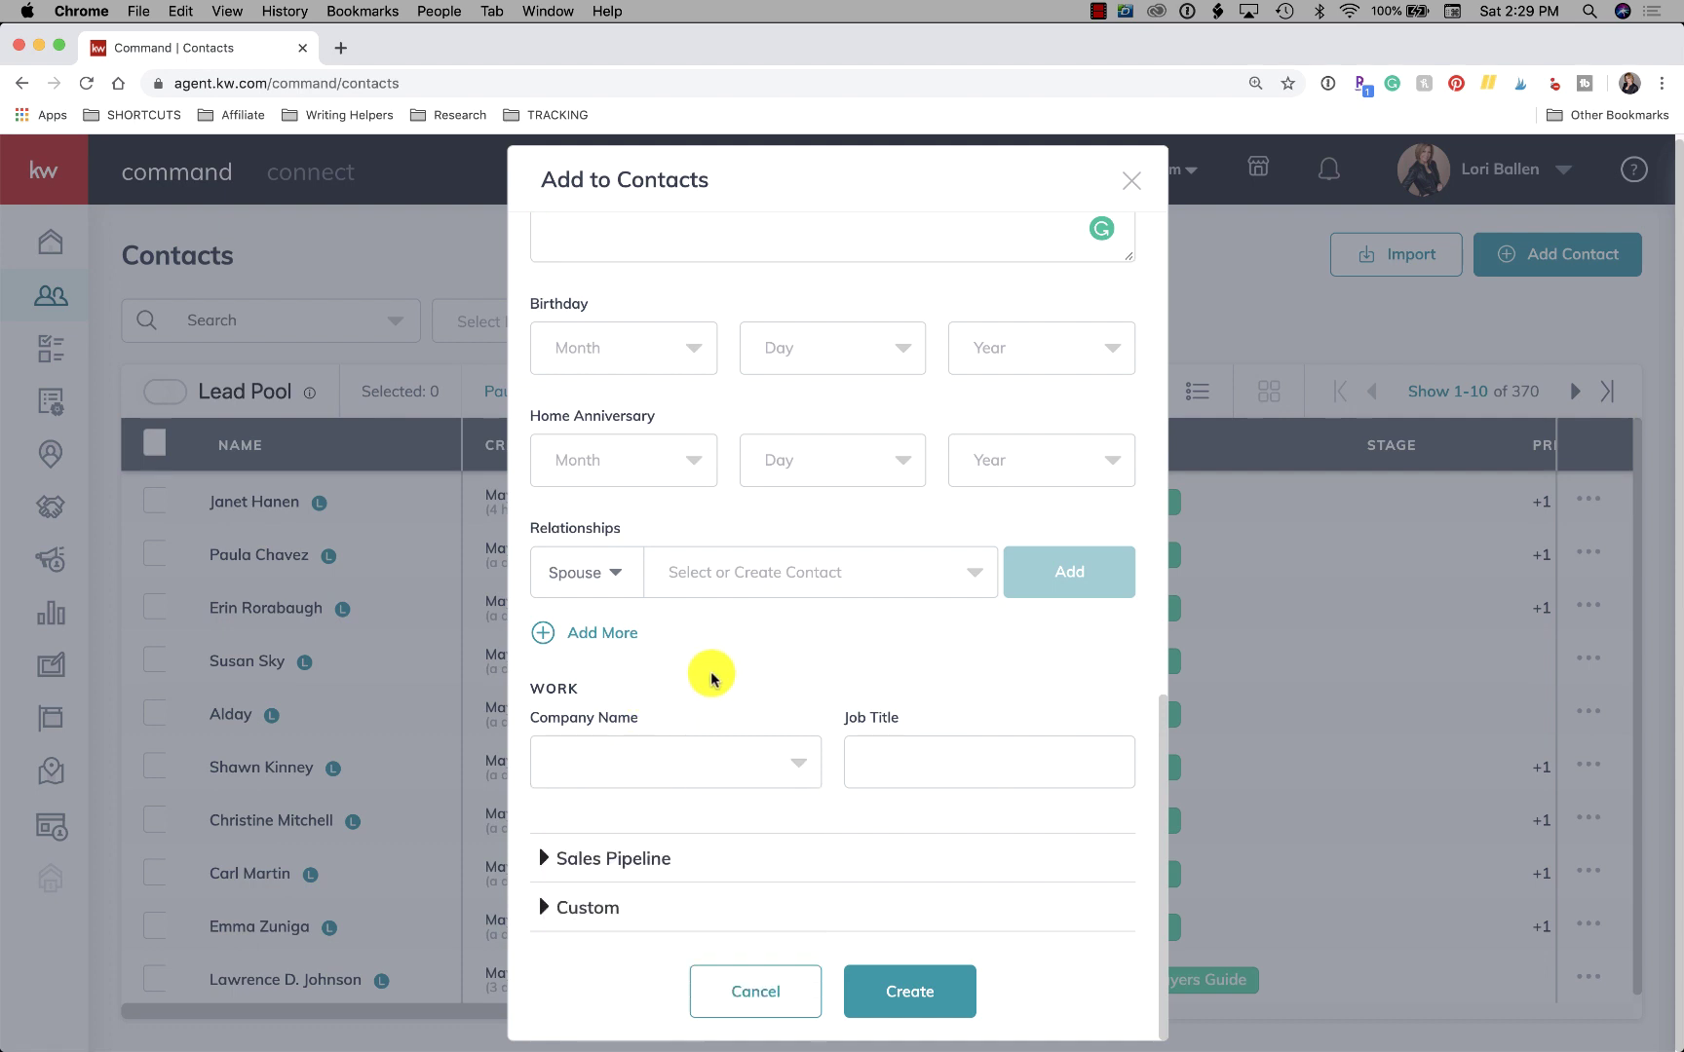
click(973, 740)
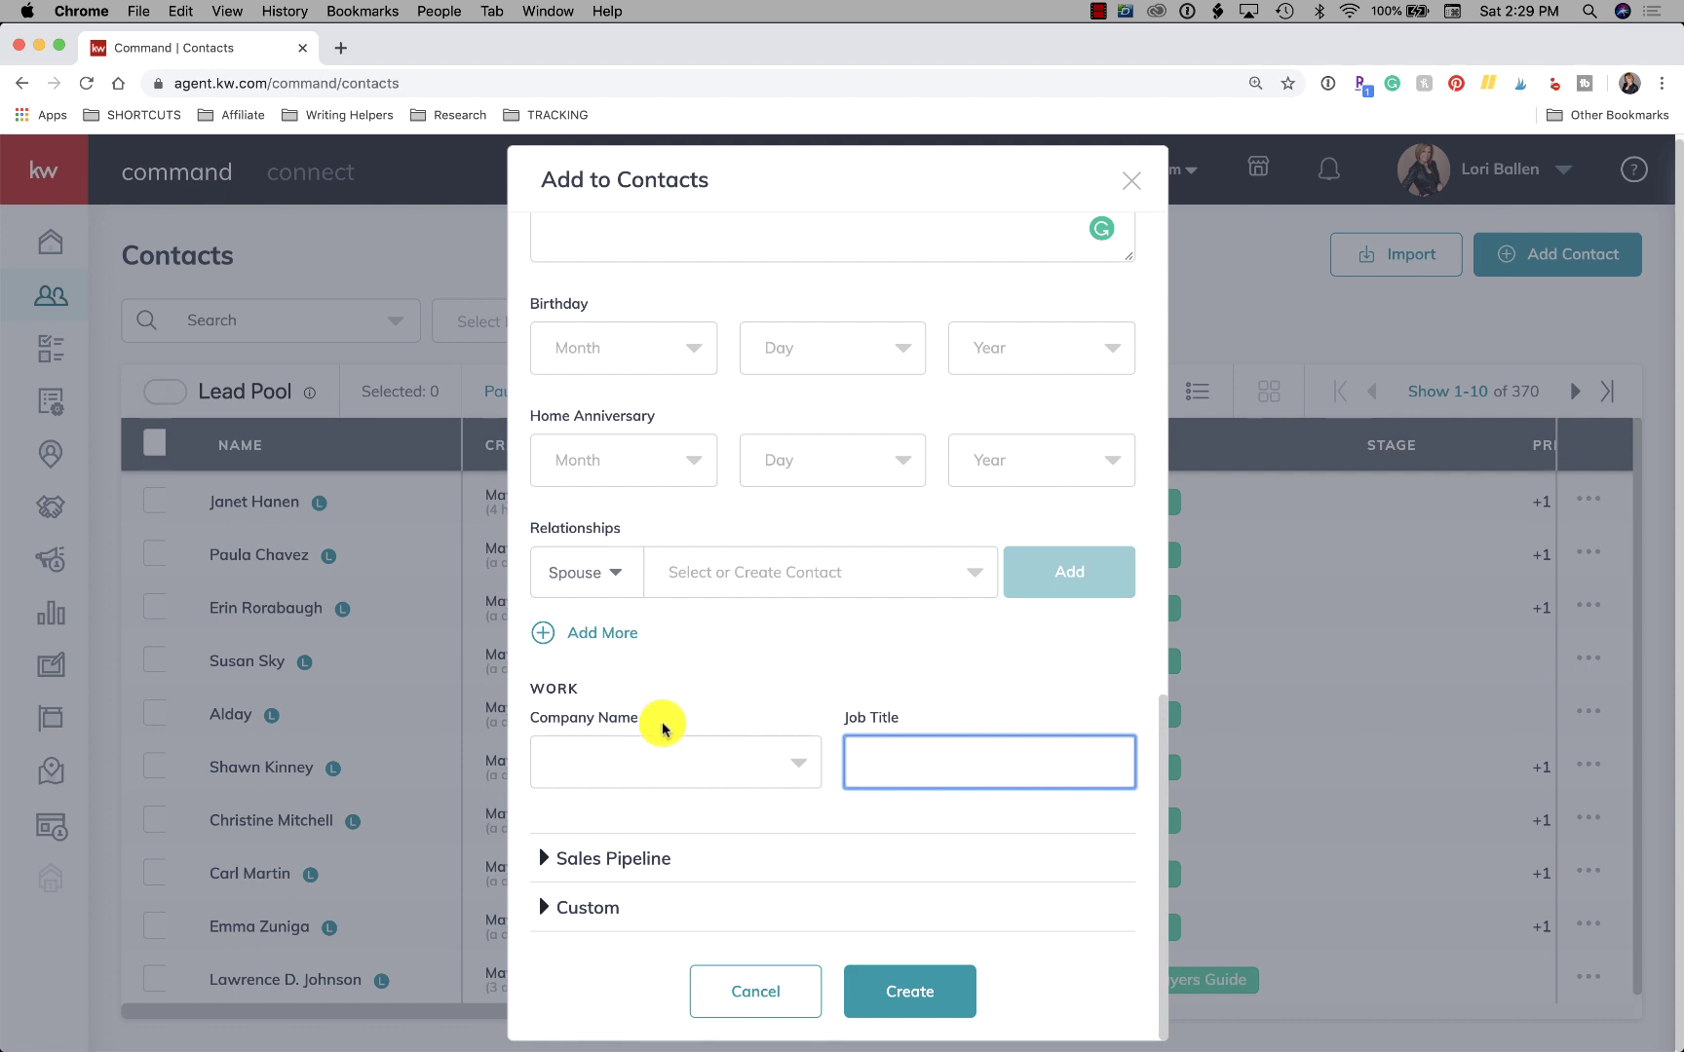
Pick January, 2 and 2020 in the Birthday month, day and year lists.
scroll(965, 742, up, 3)
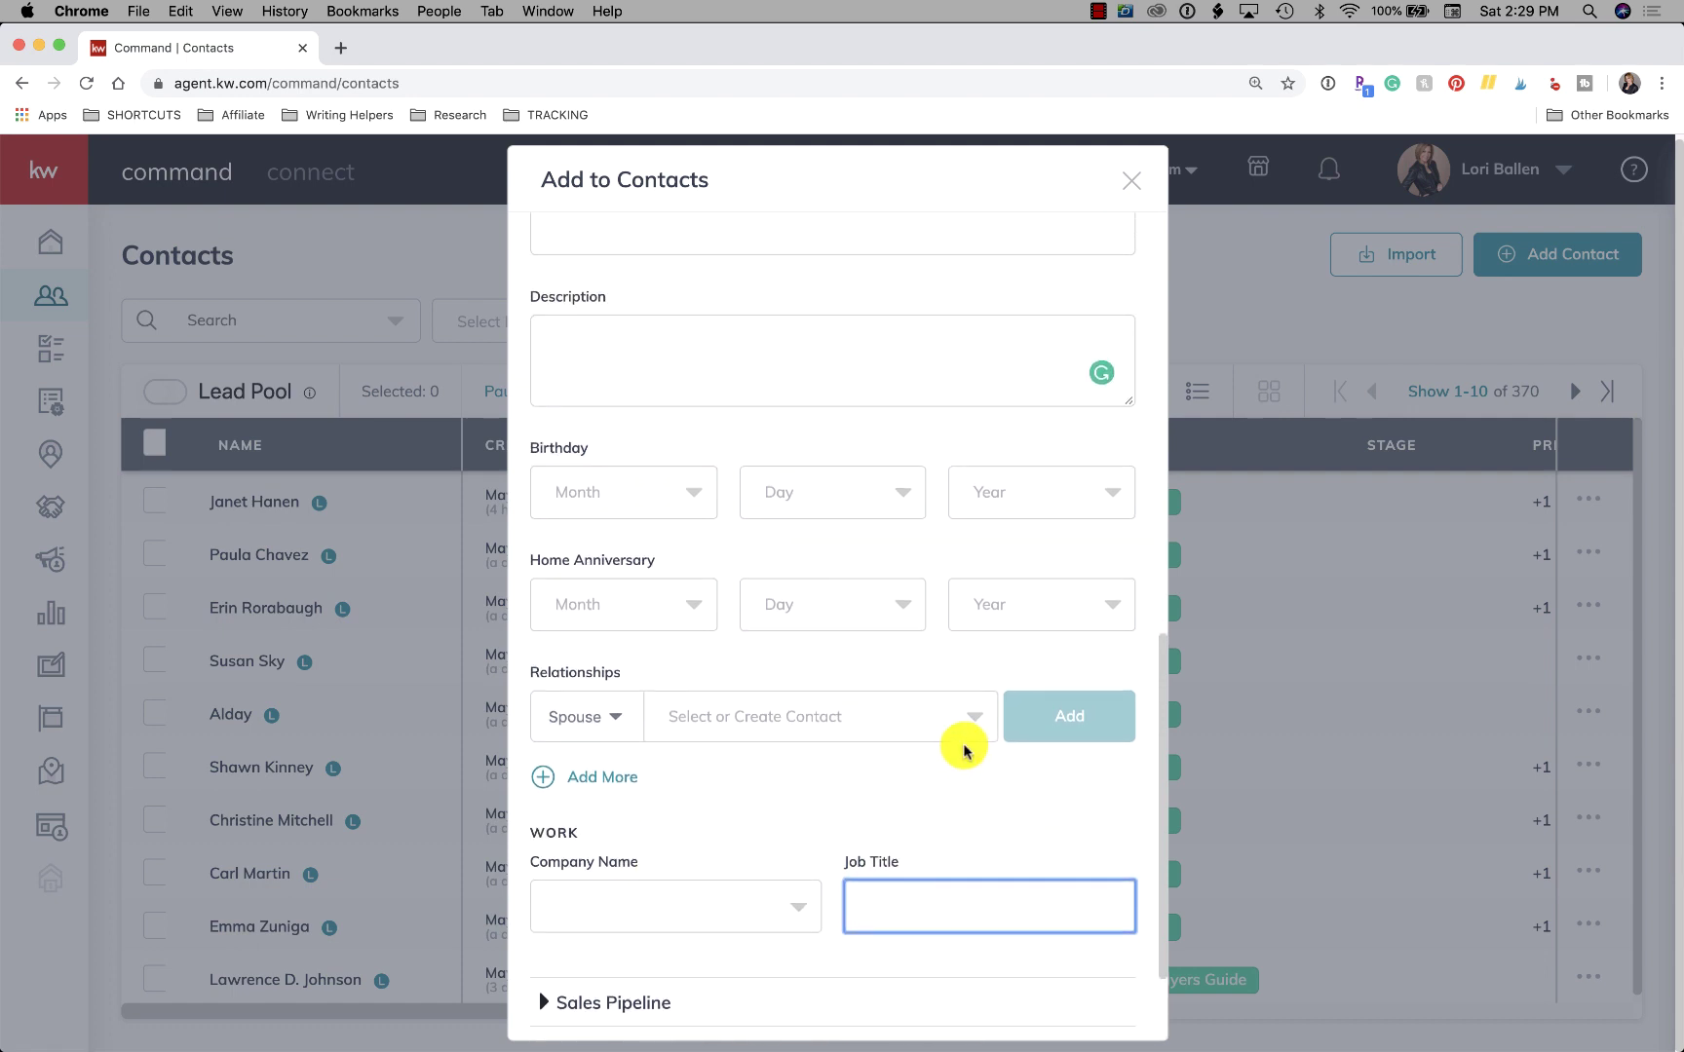
click(606, 495)
click(604, 548)
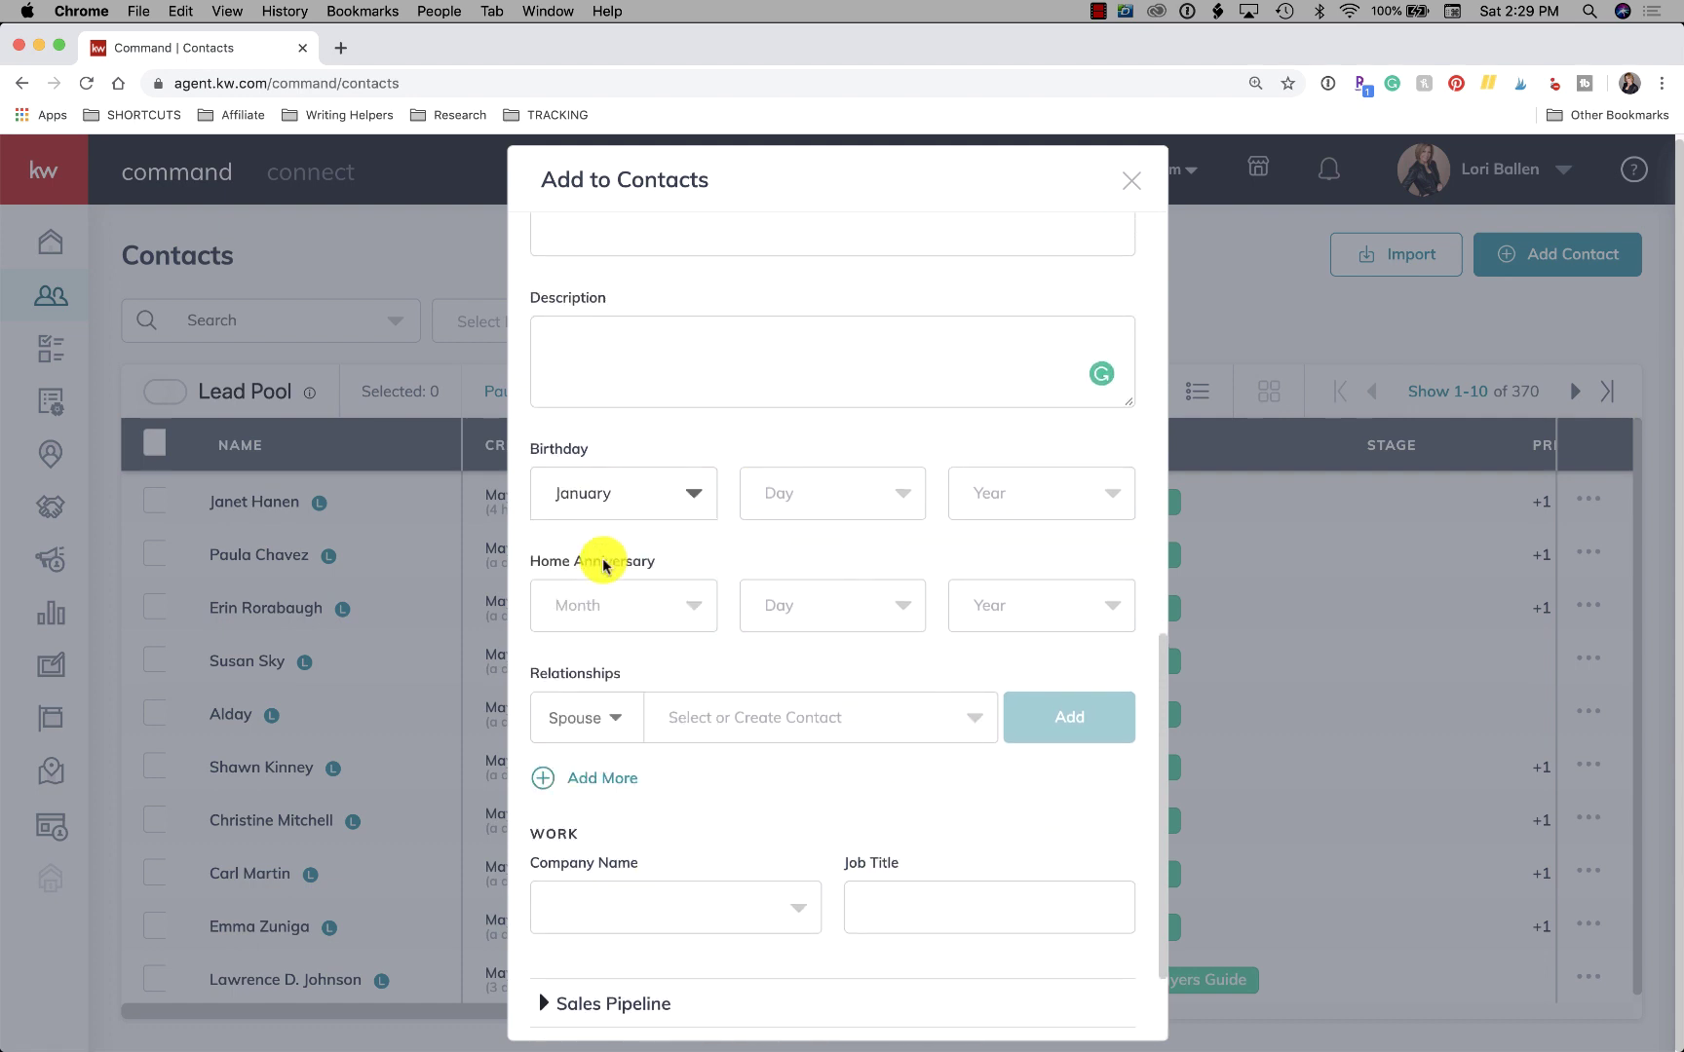
click(818, 499)
click(808, 584)
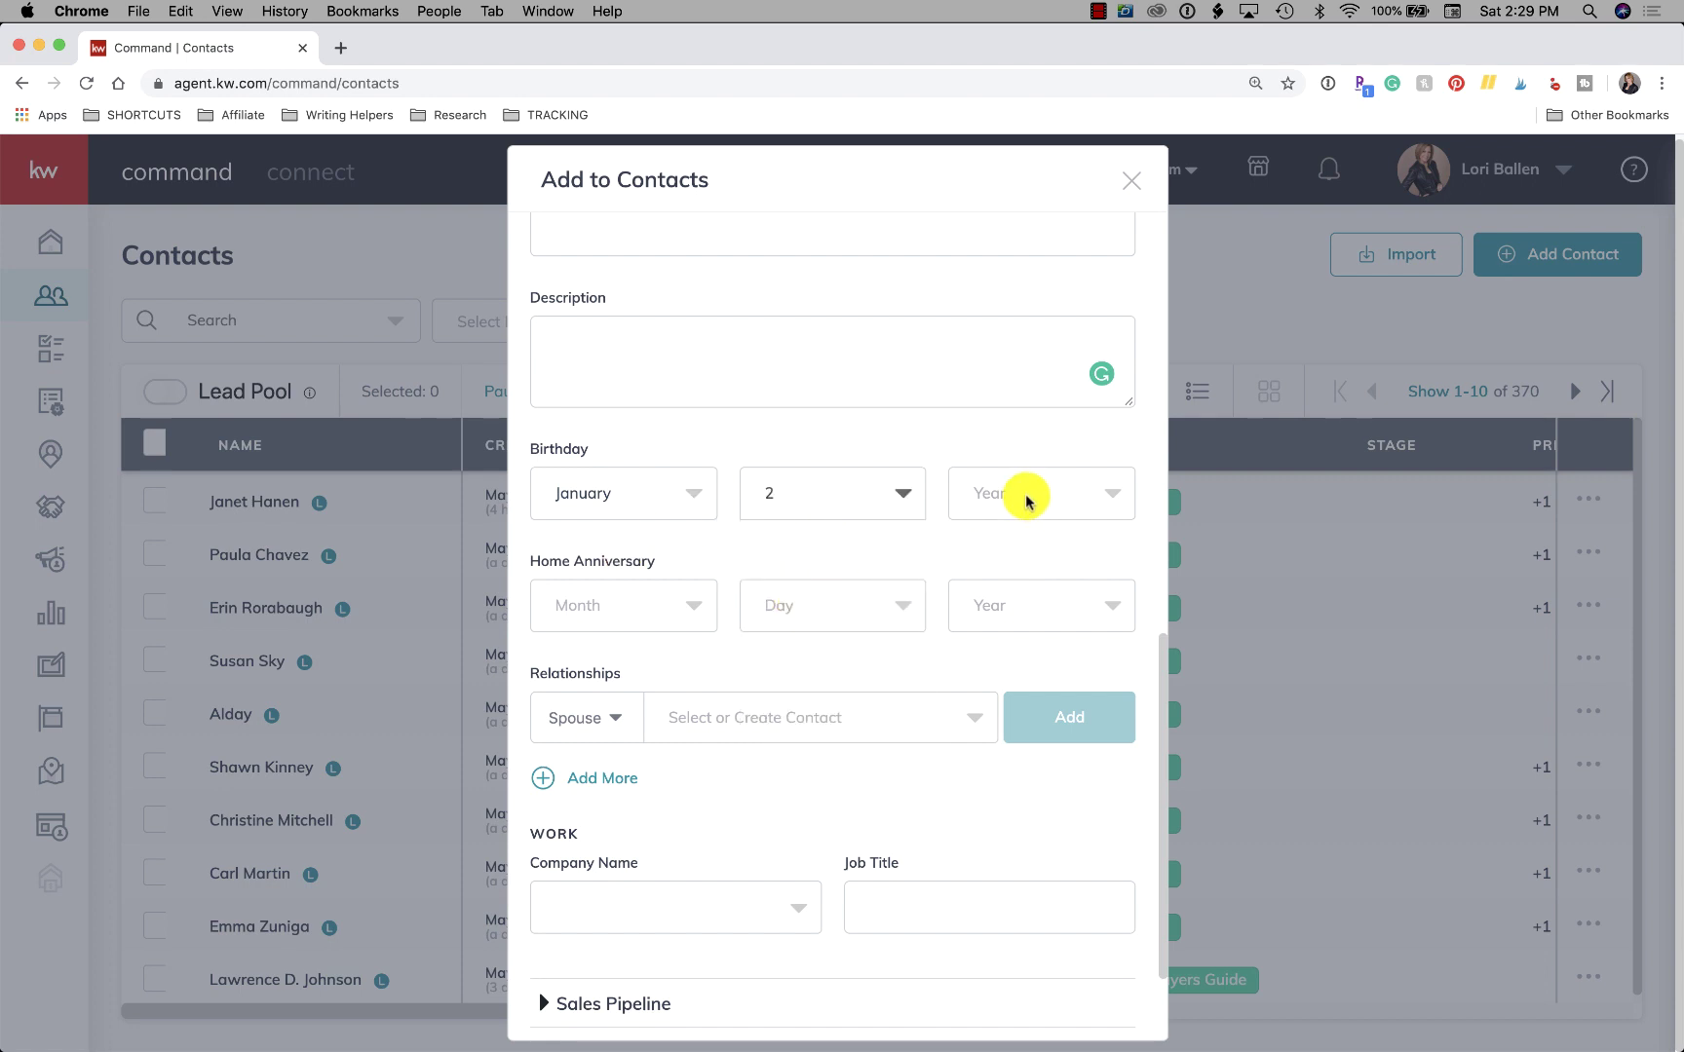
click(1022, 492)
click(1008, 648)
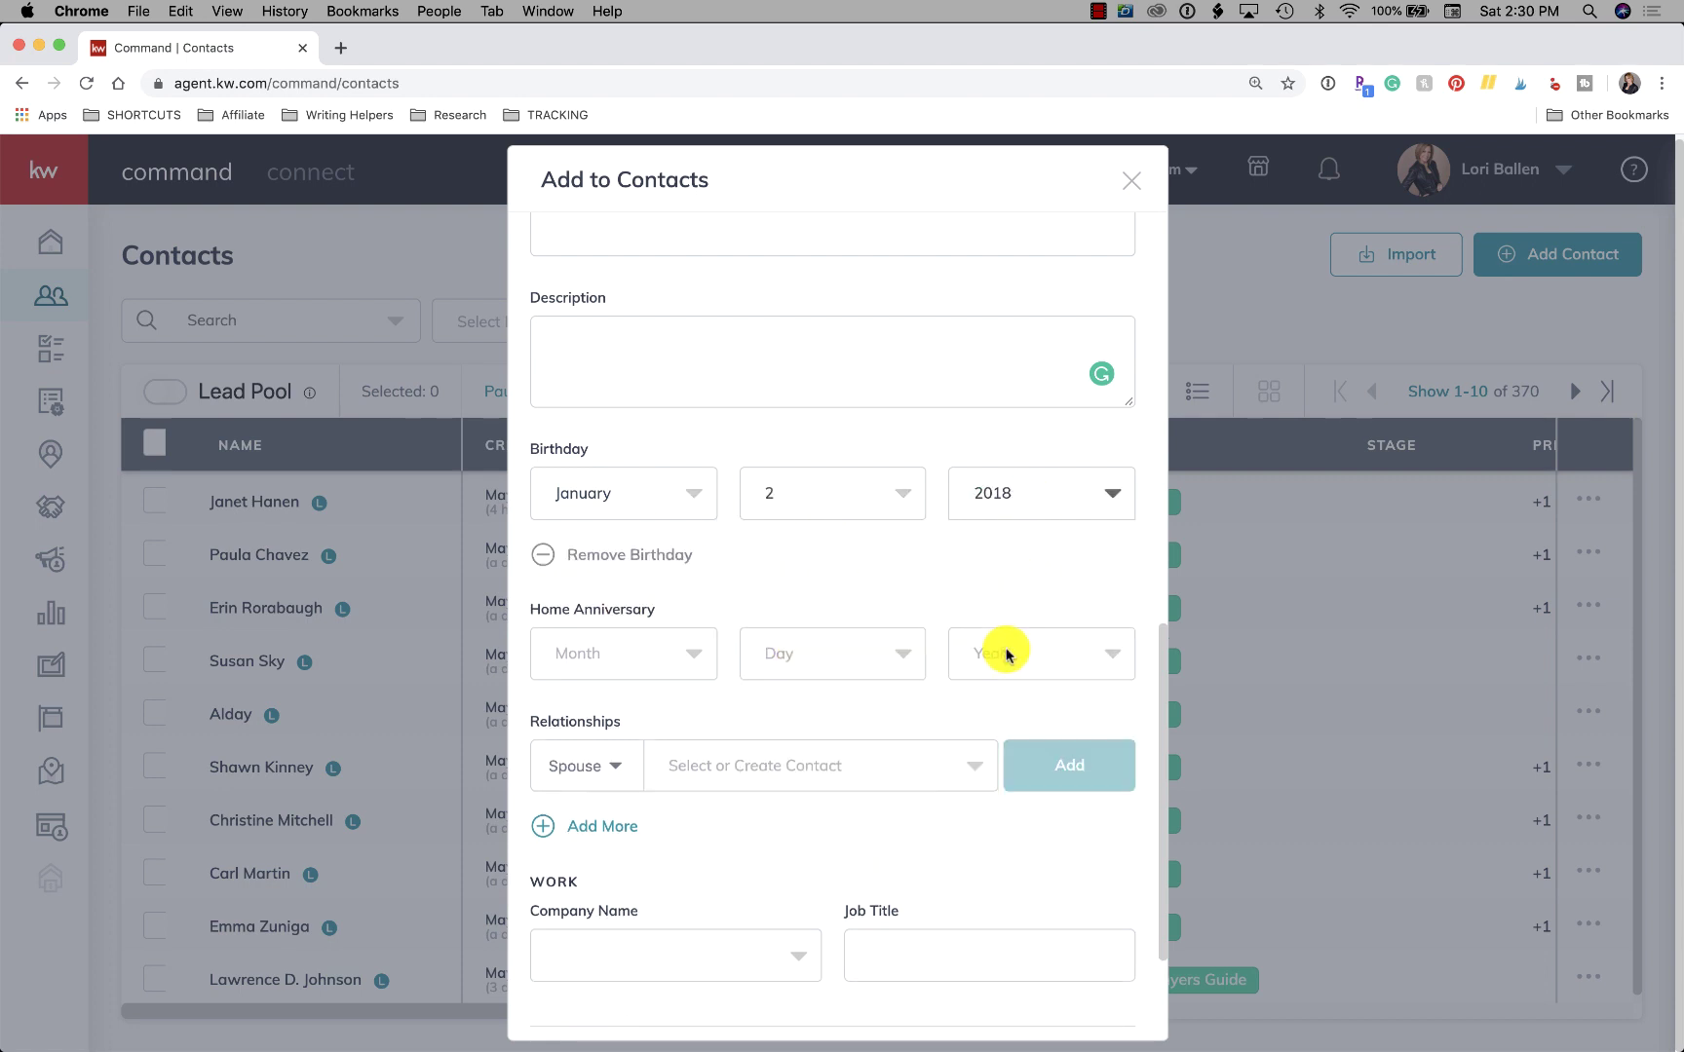
click(1011, 506)
click(990, 546)
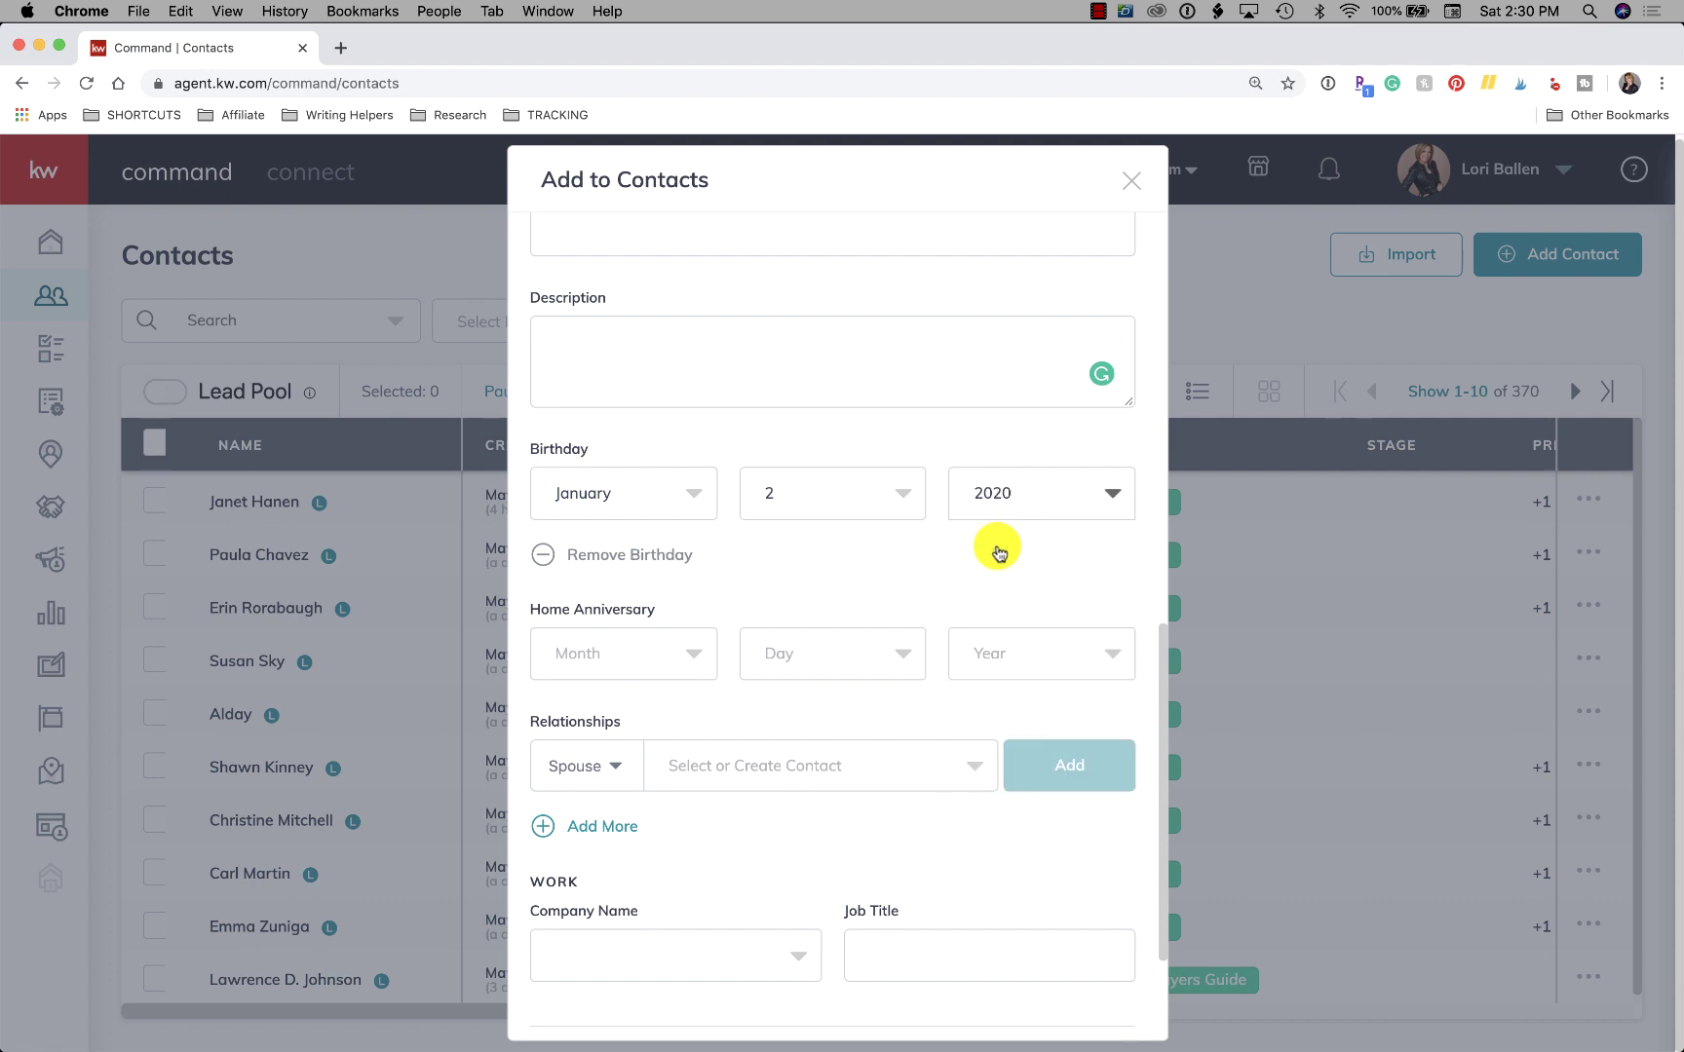
click(1008, 512)
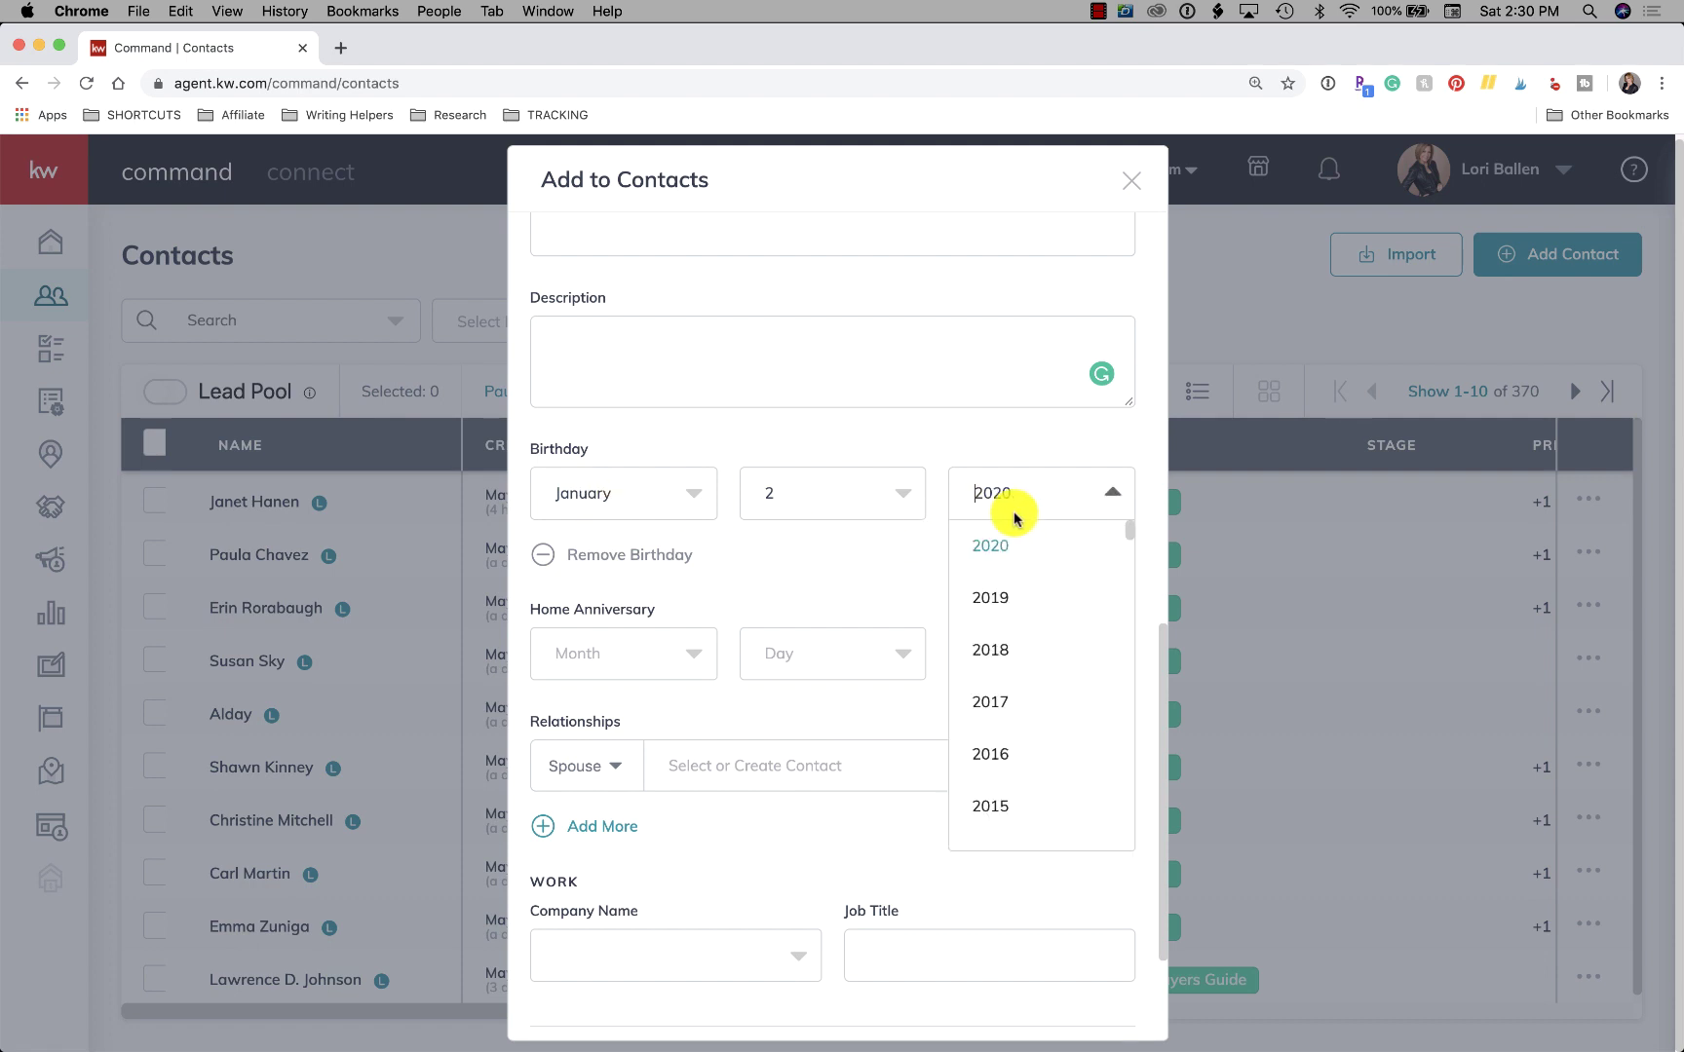
click(982, 551)
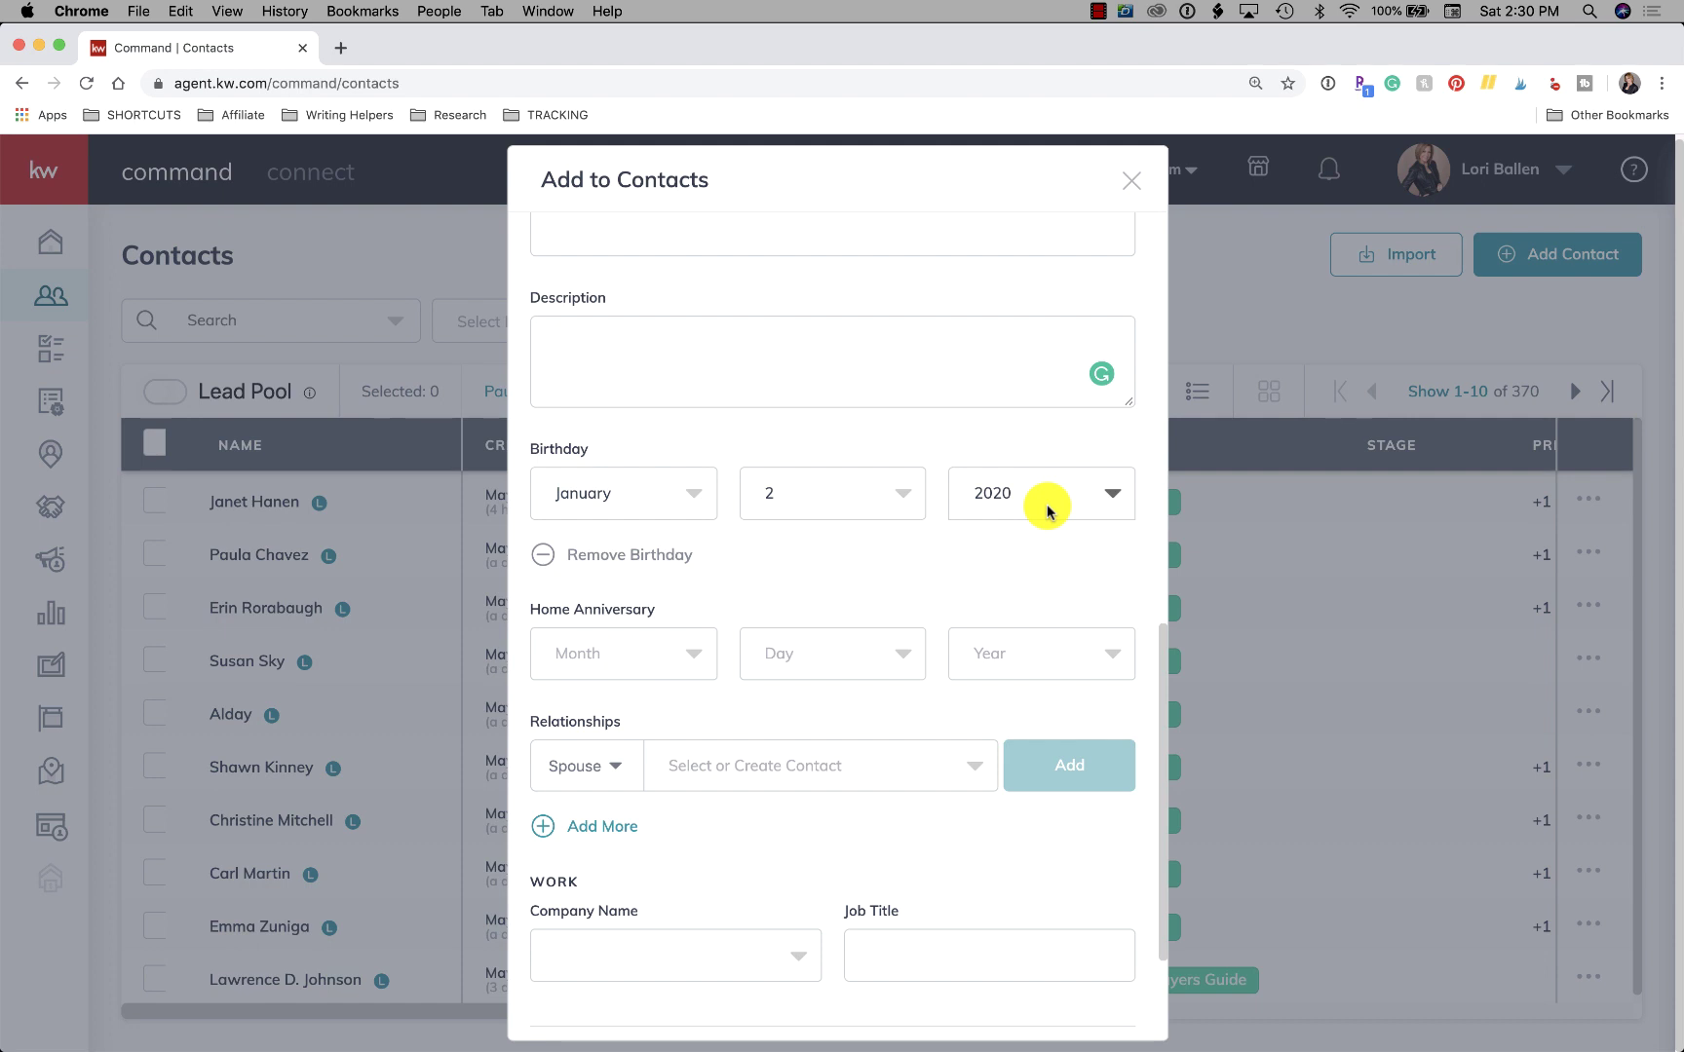
Check the home anniversary month, day and year lists, leaving them unset.
scroll(1047, 510, down, 2)
scroll(1036, 435, down, 4)
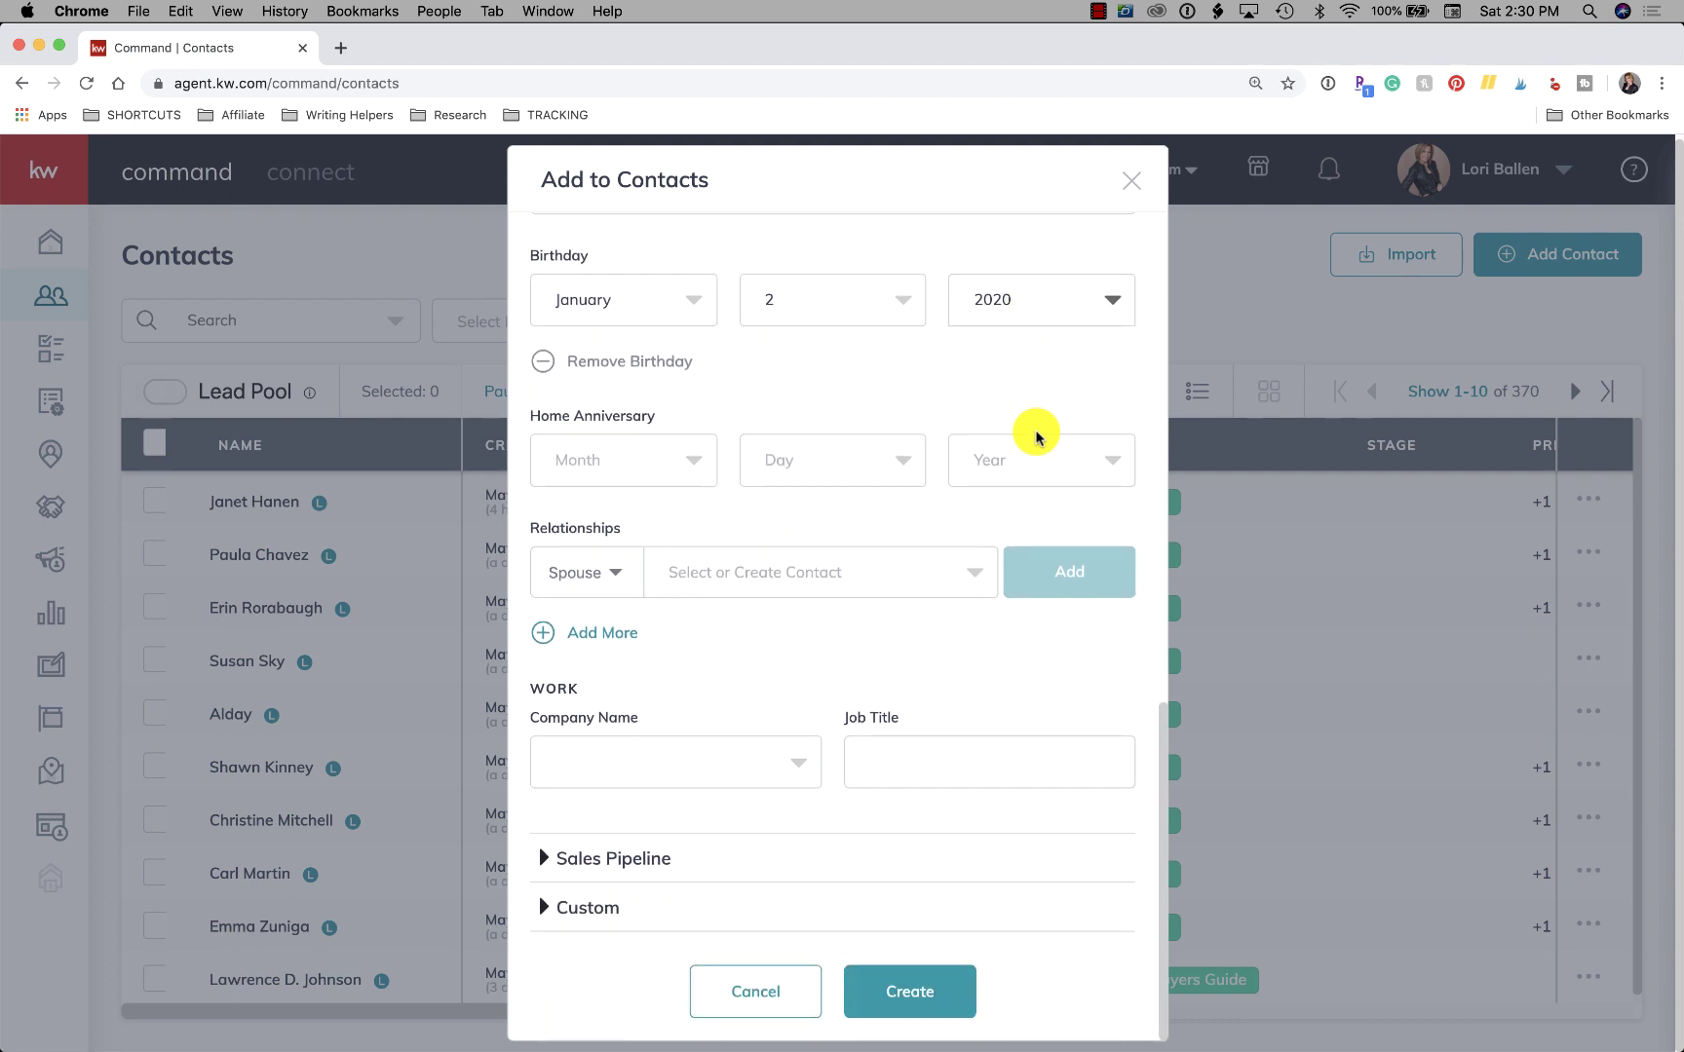
click(569, 465)
click(801, 459)
click(1023, 478)
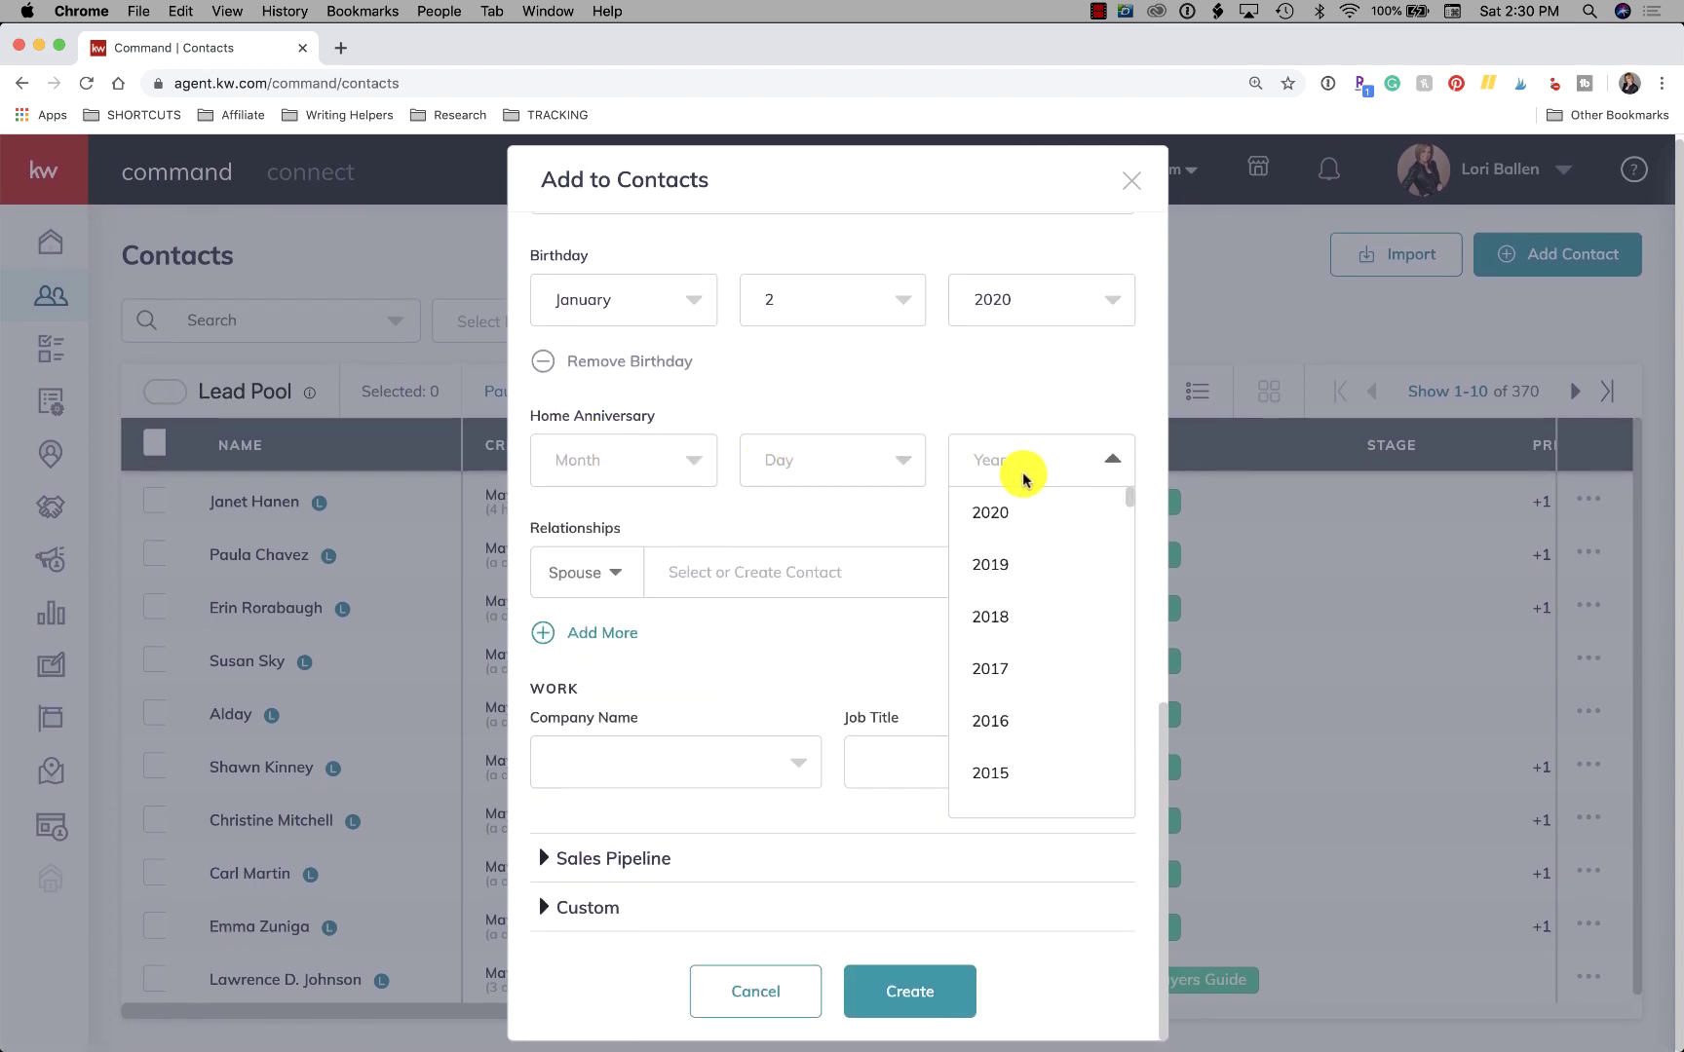
click(850, 387)
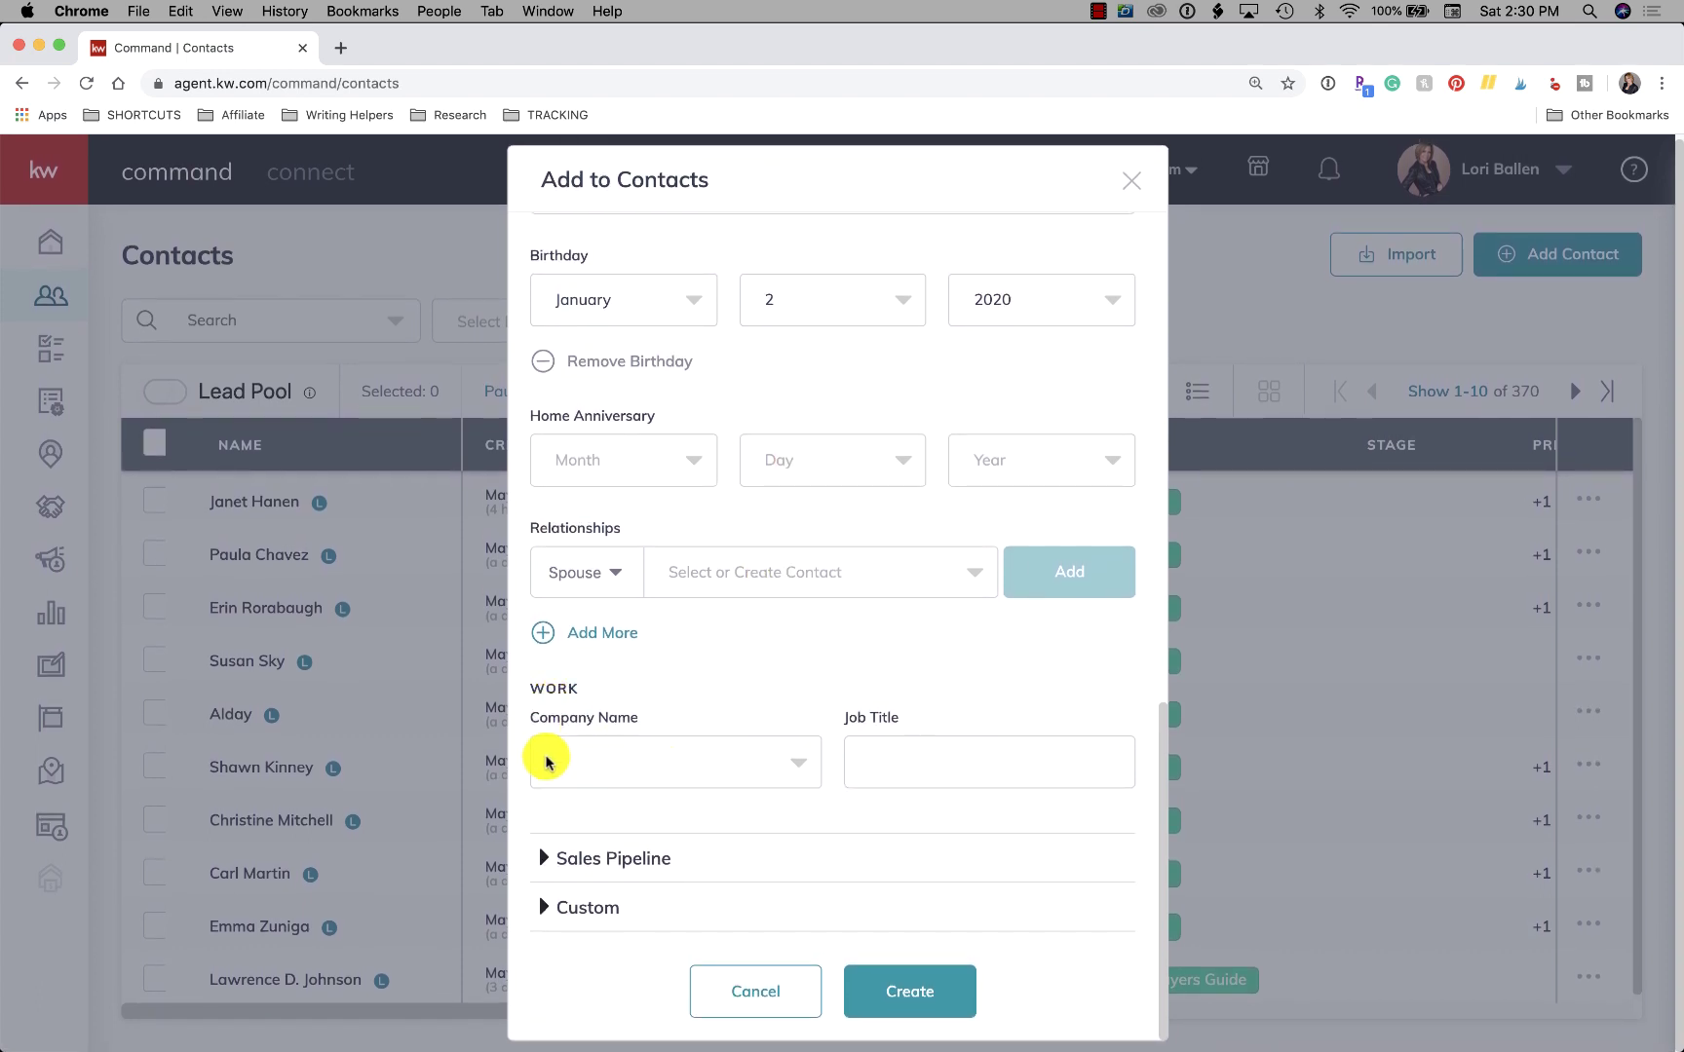
Leave Company Name blank, enter the job title 'Engineer', and expand Sales Pipeline.
click(655, 775)
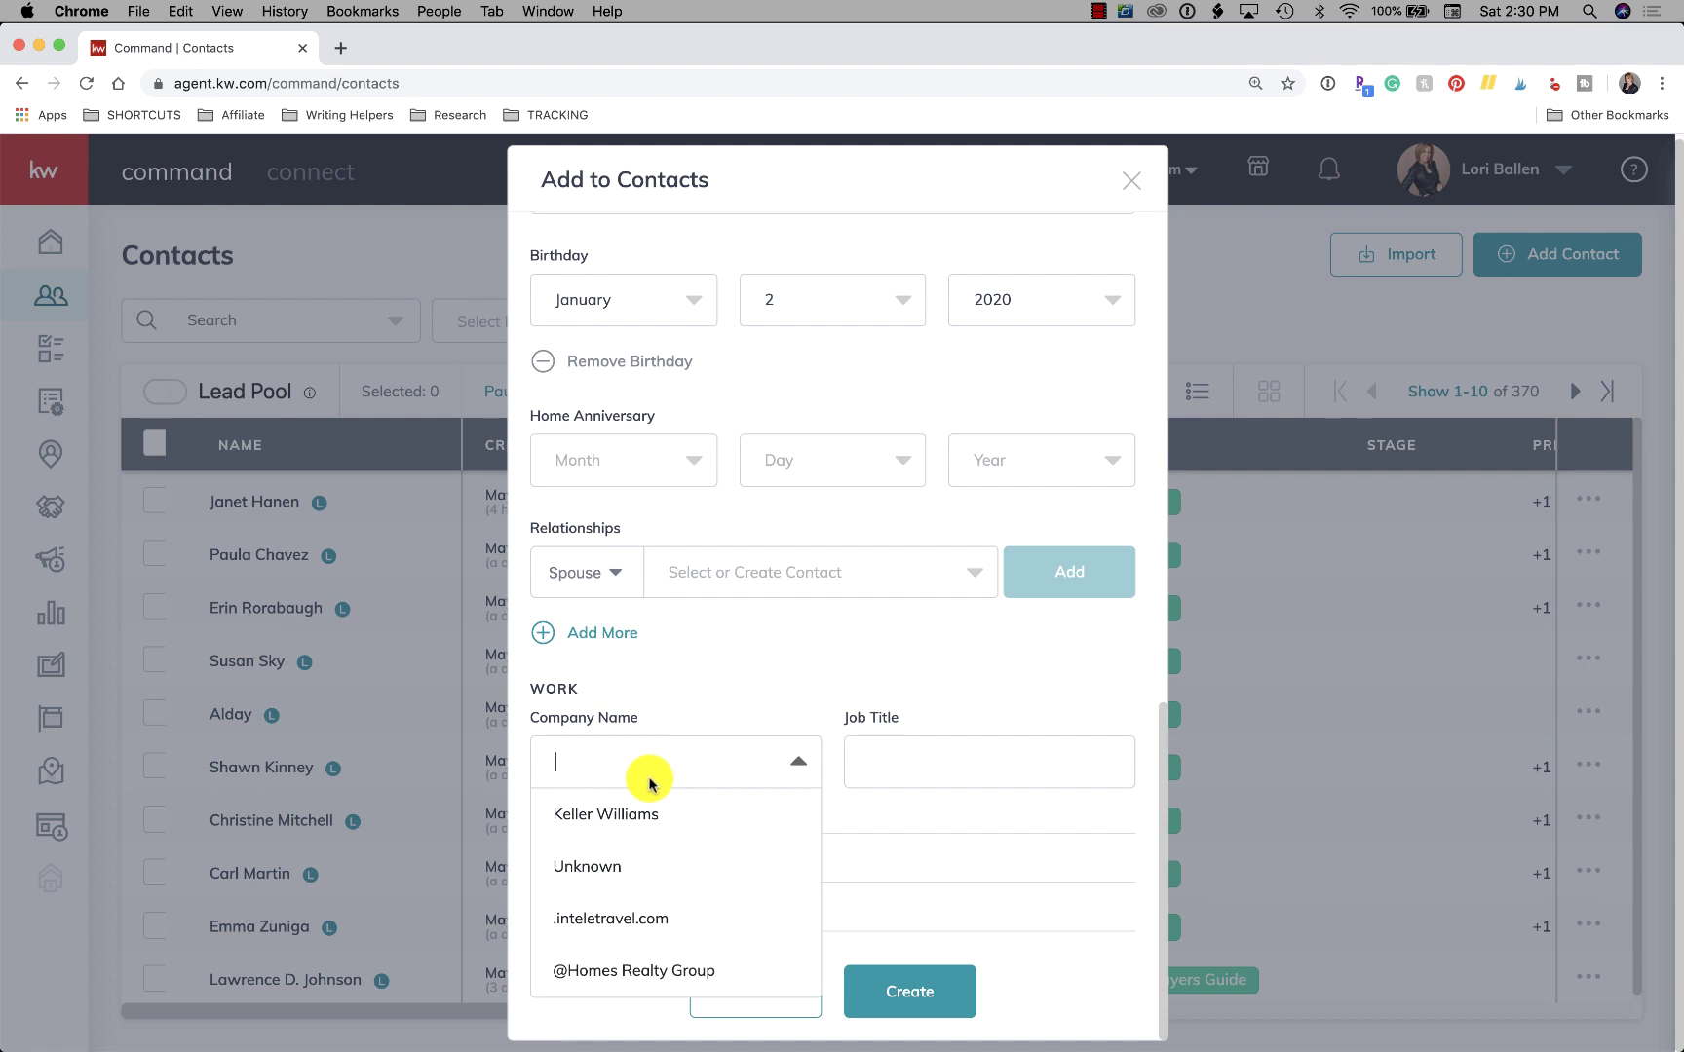
click(629, 814)
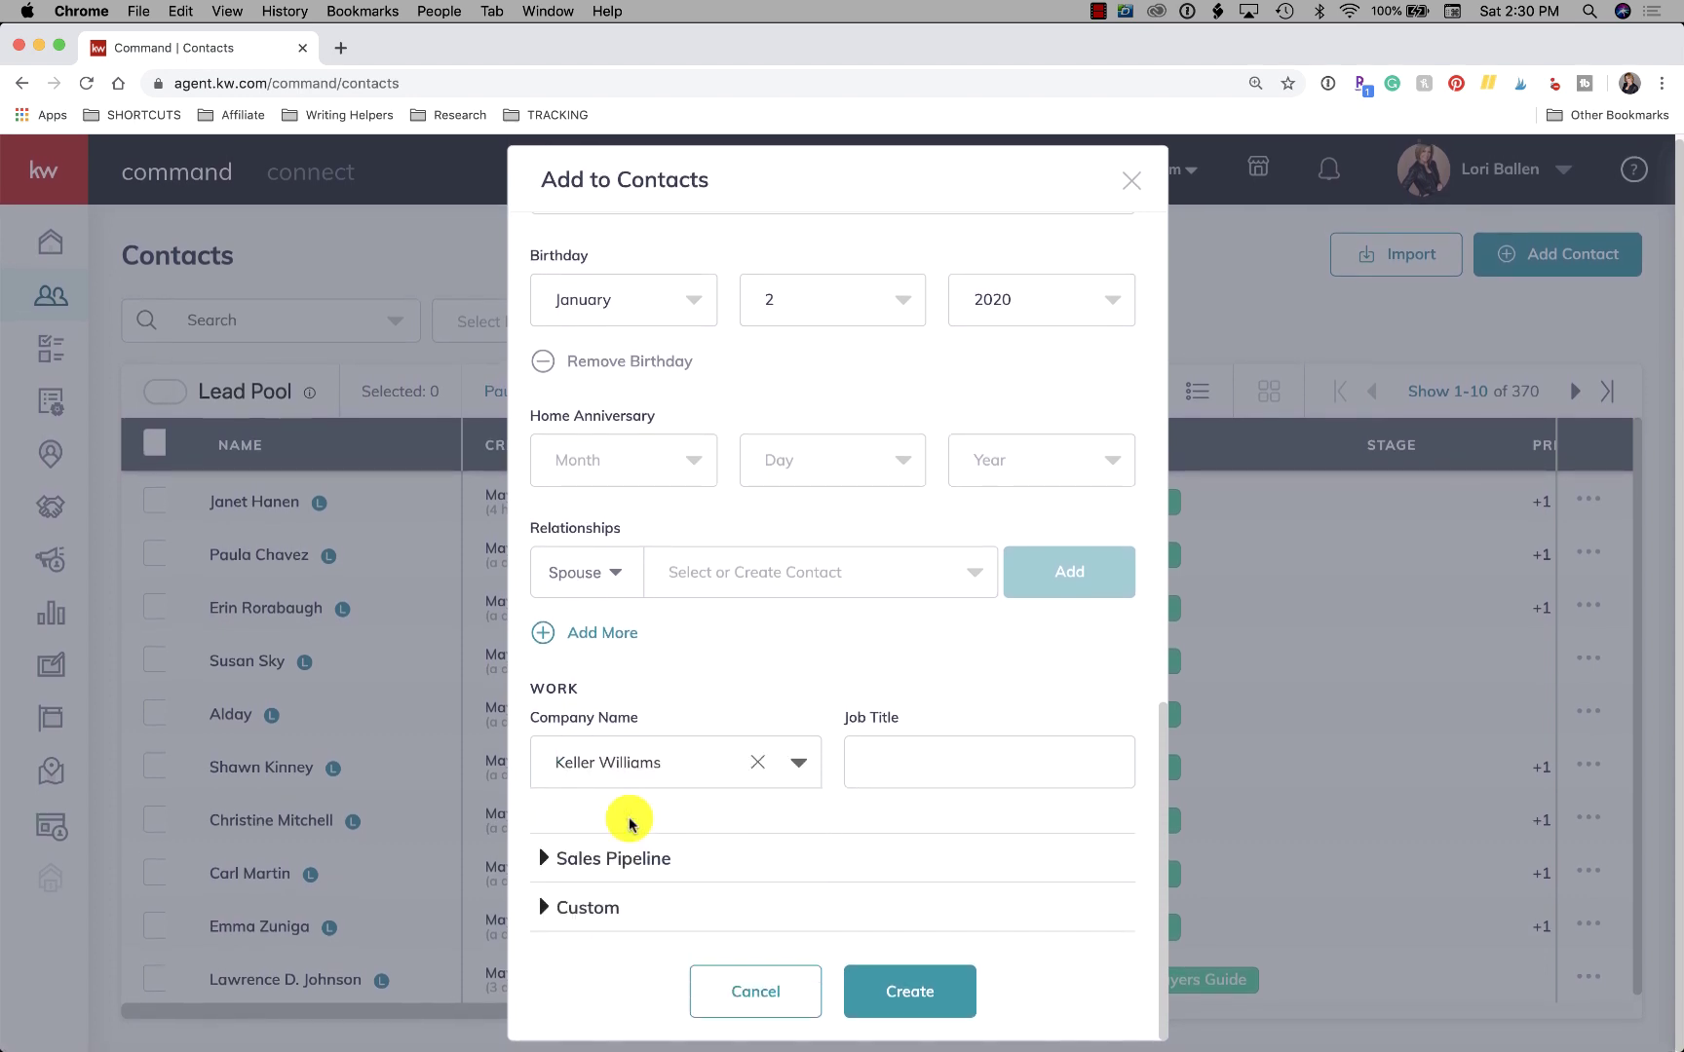
click(754, 762)
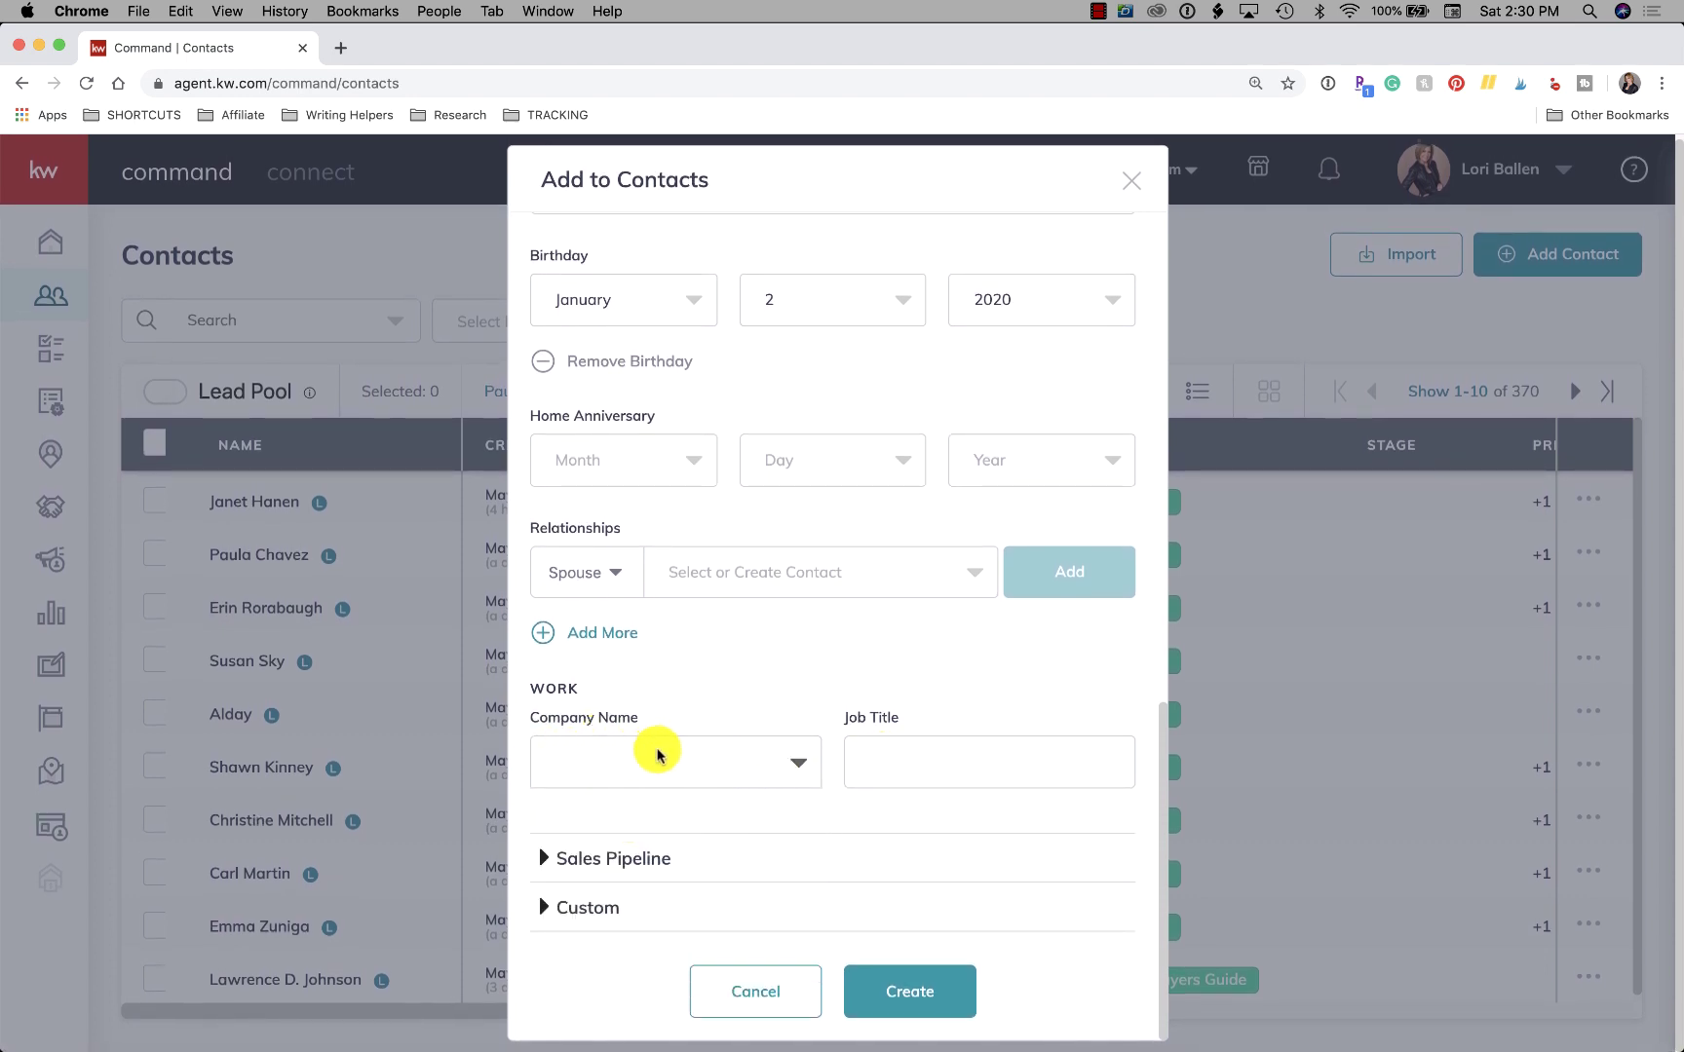
click(924, 777)
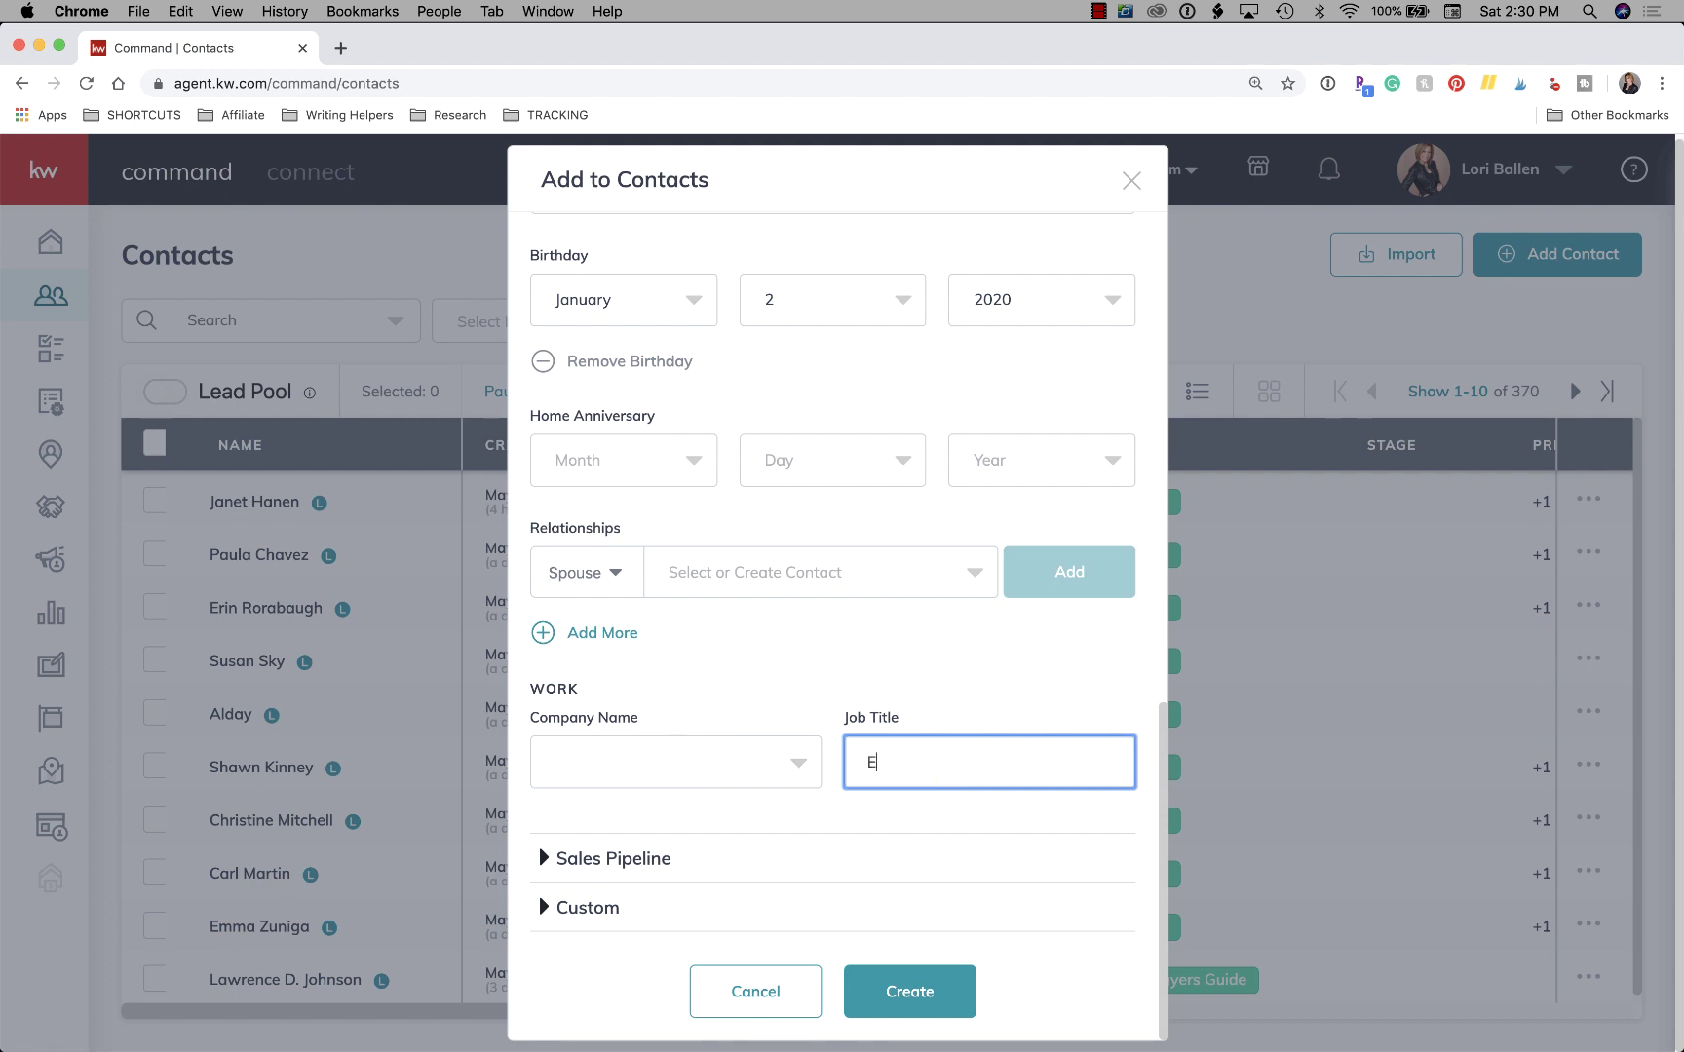
text(Engineer)
click(658, 859)
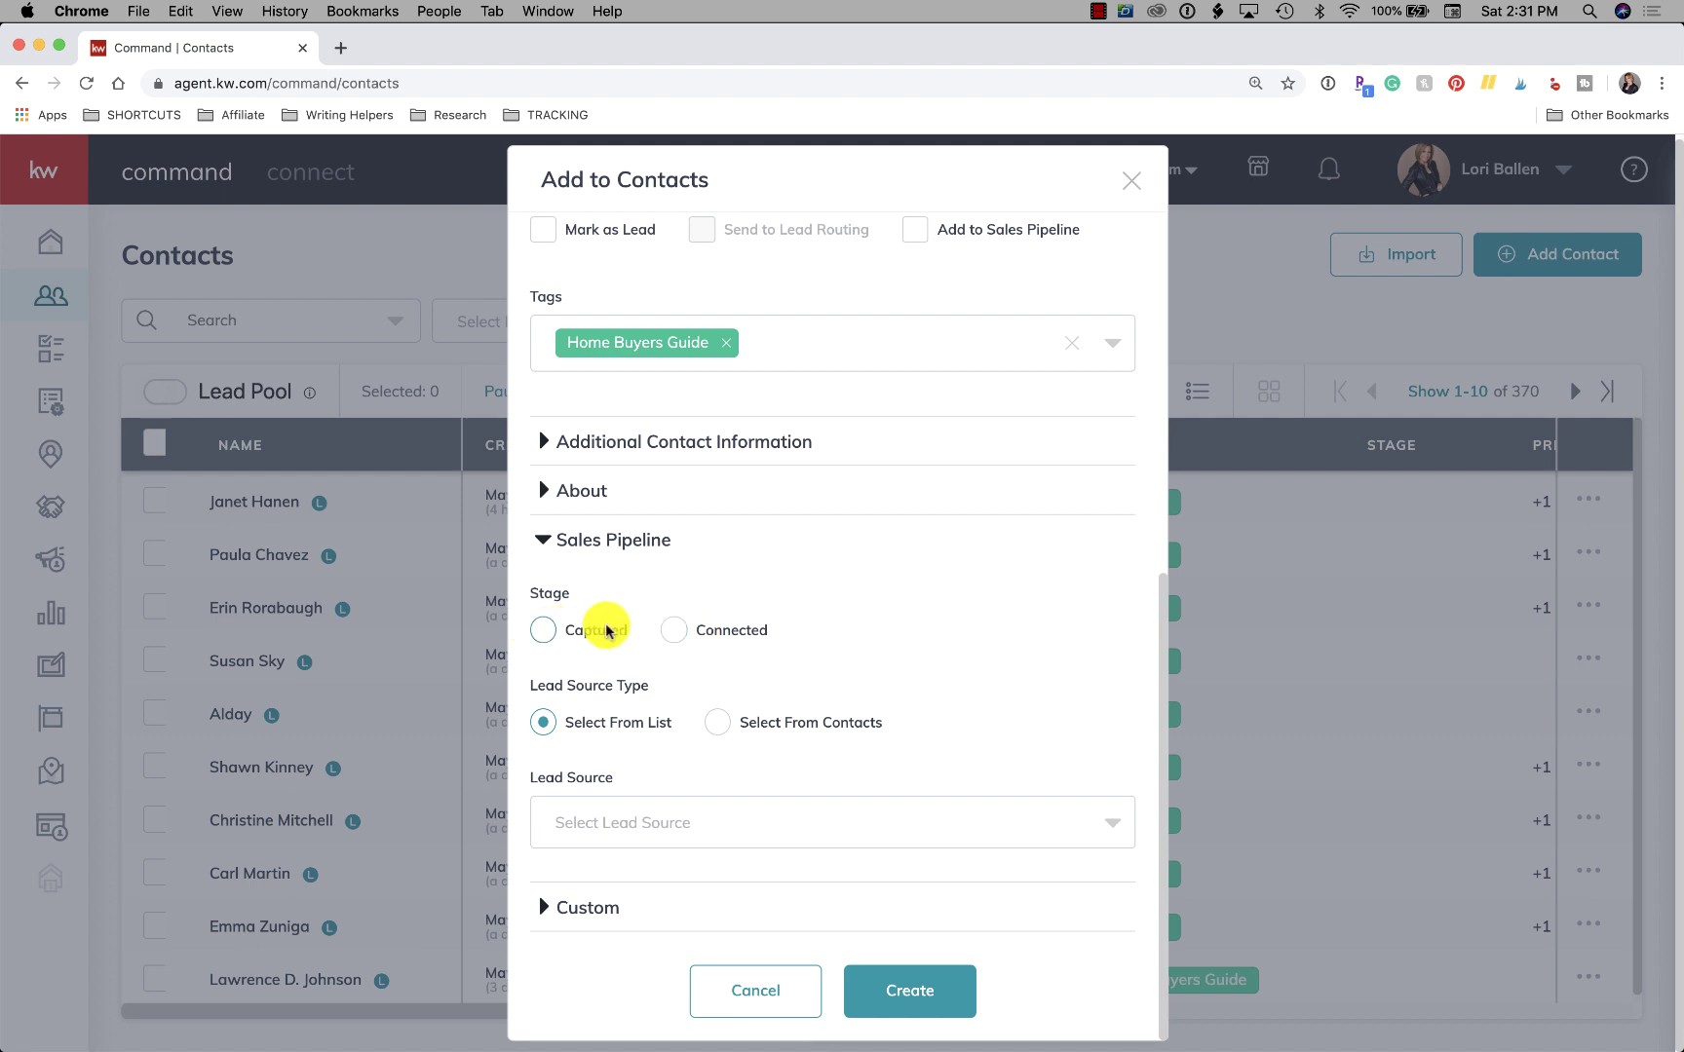
Set the Sales Pipeline stage option to Captured and review the section.
click(544, 631)
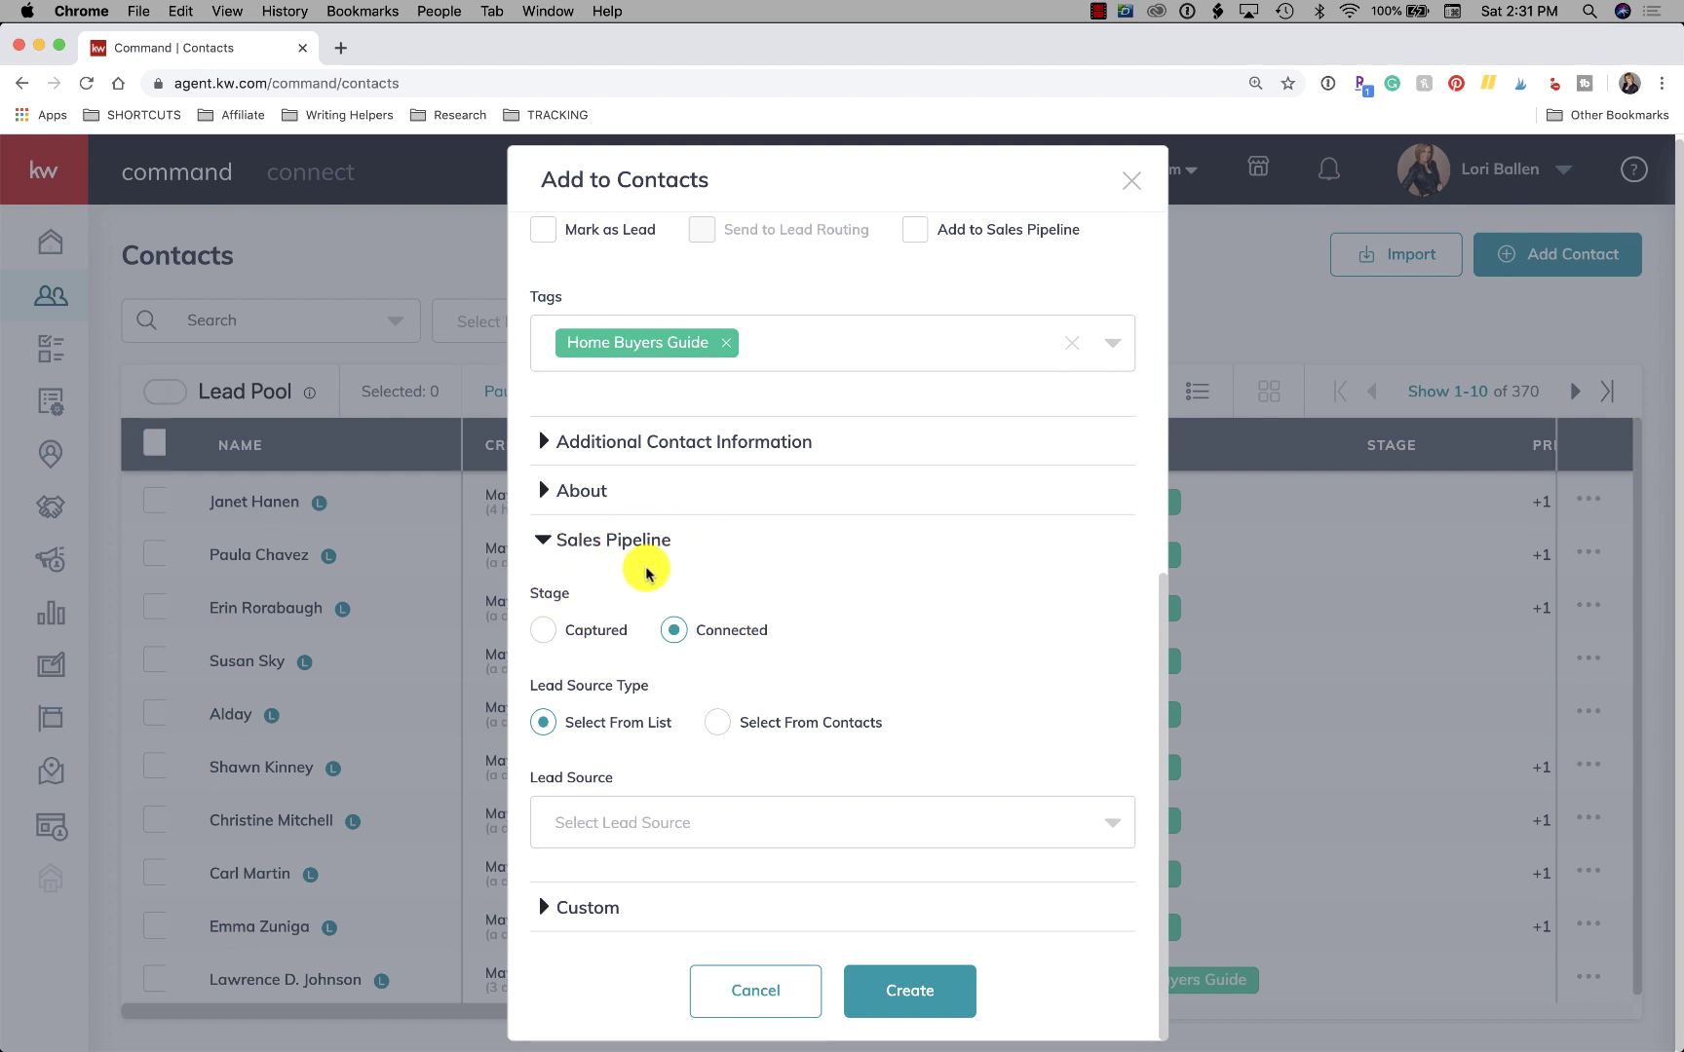
scroll(829, 556, up, 3)
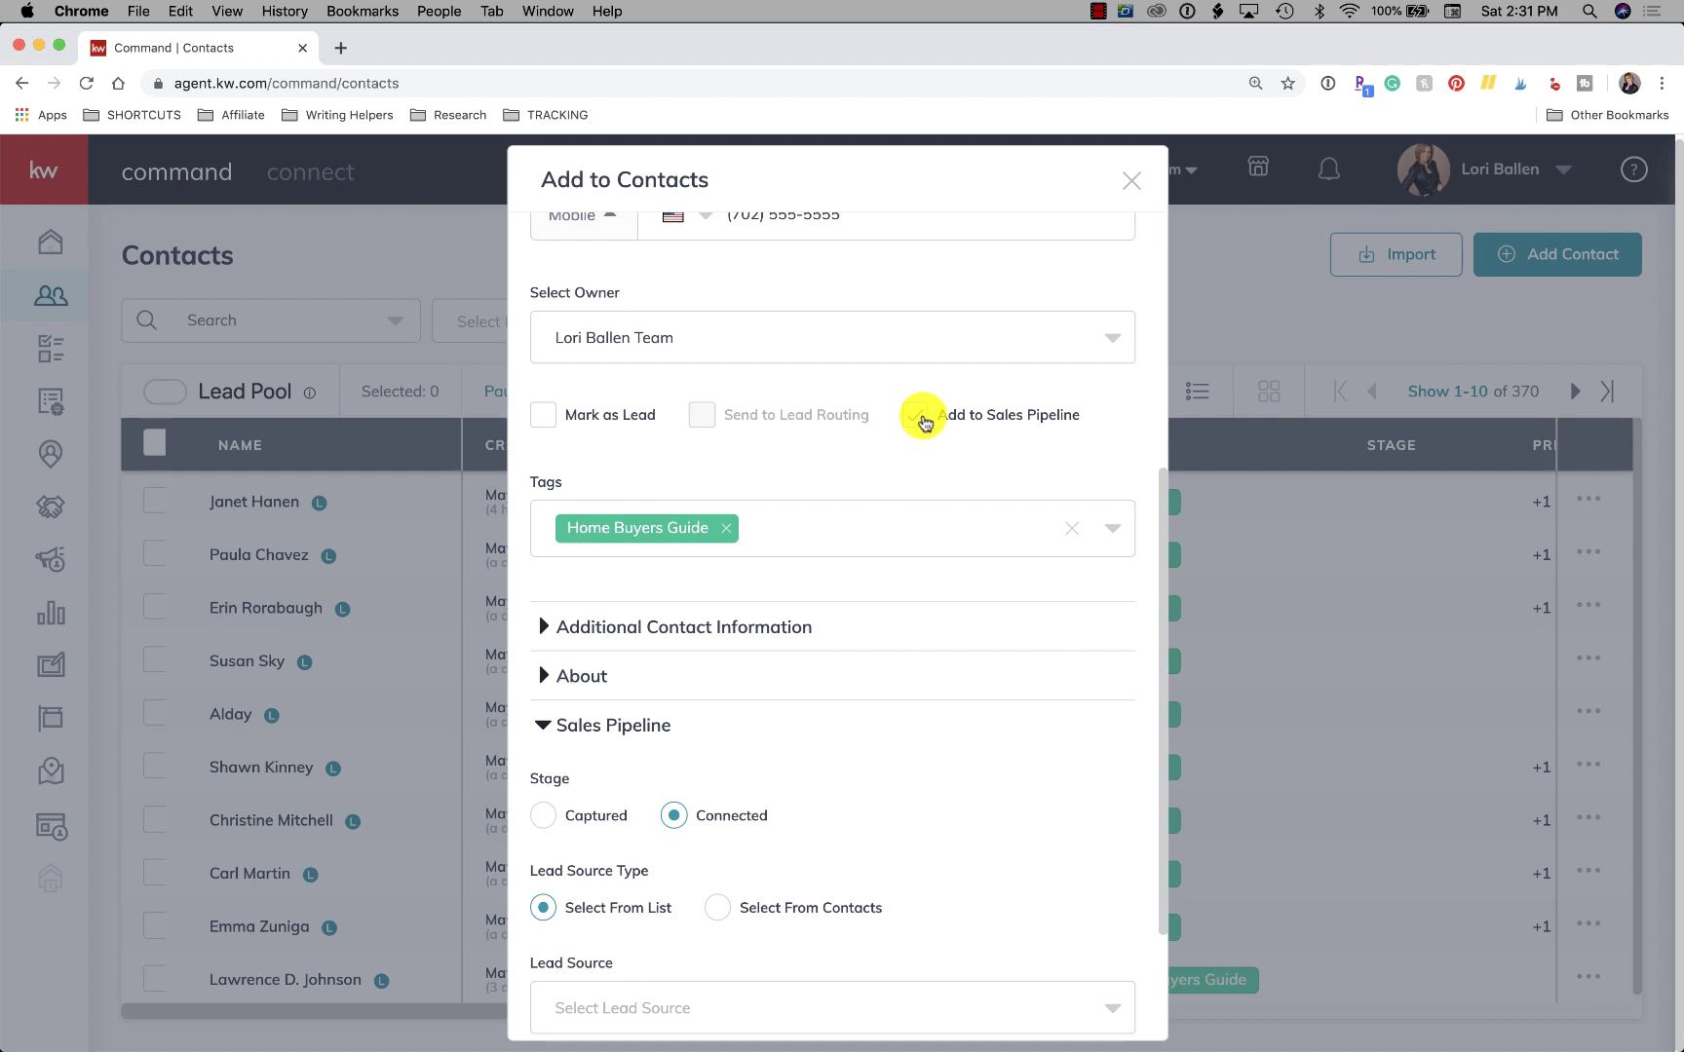
scroll(794, 729, down, 3)
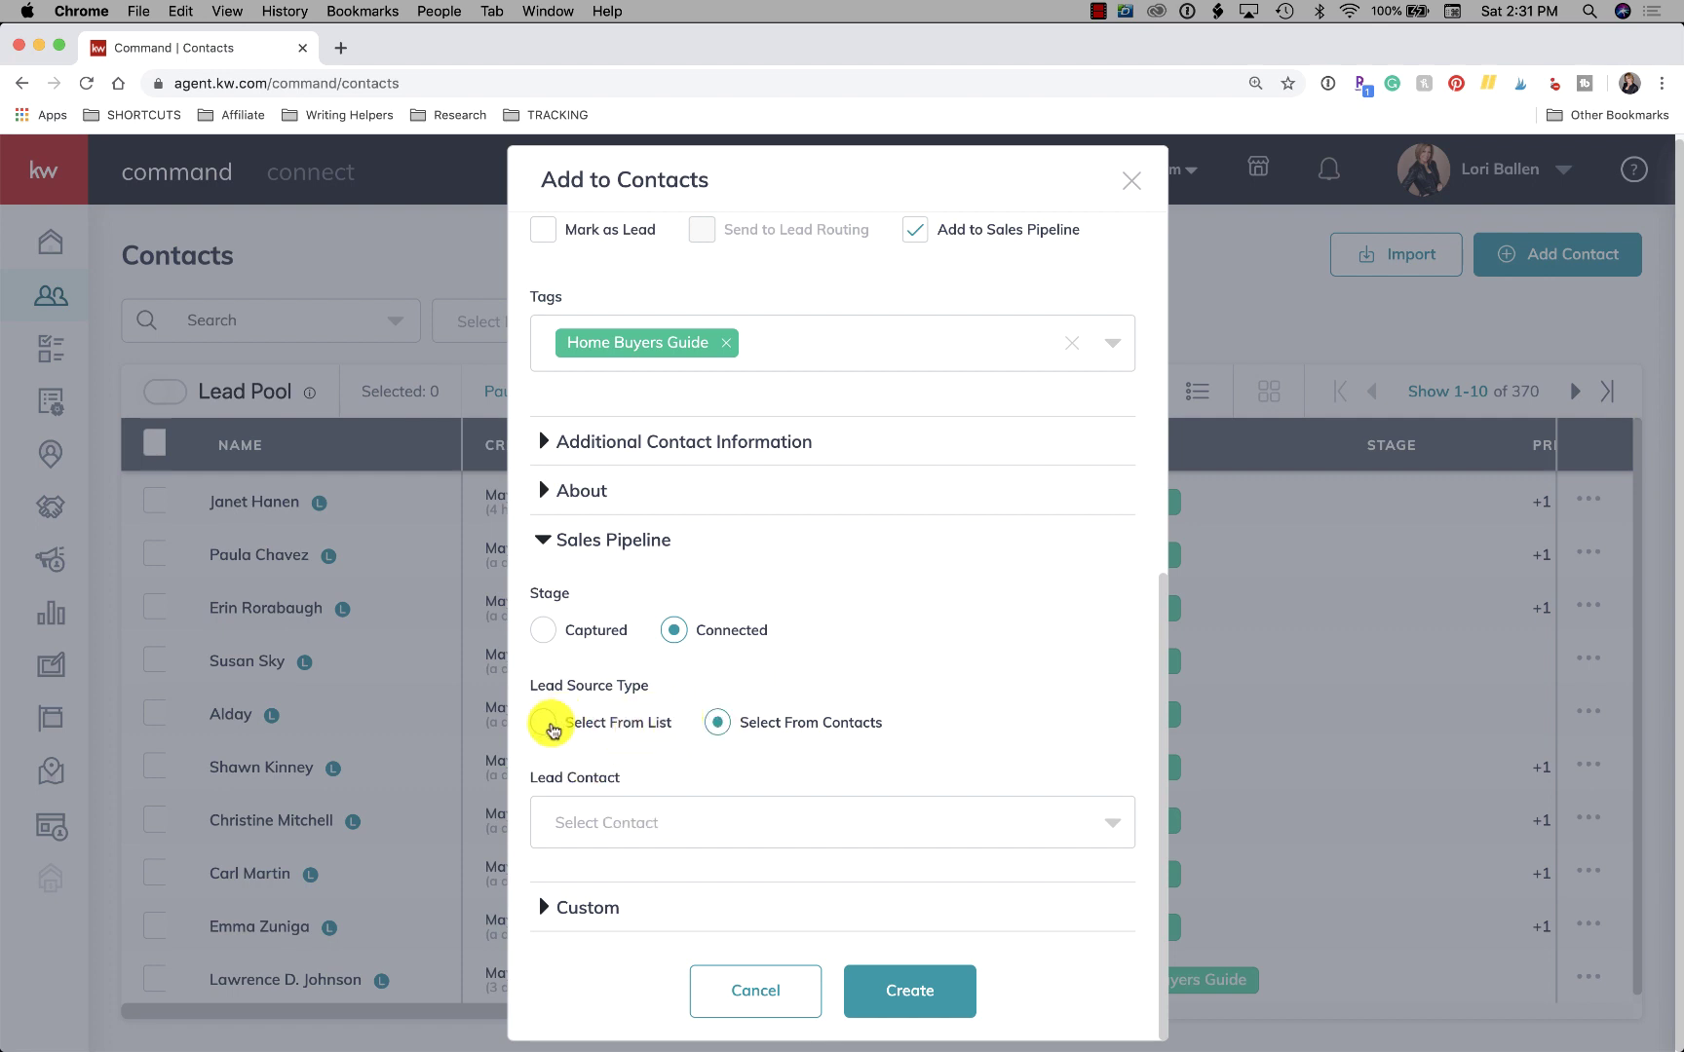
Switch Lead Source Type to Select From List and pick IDX Leads as the lead source.
click(686, 840)
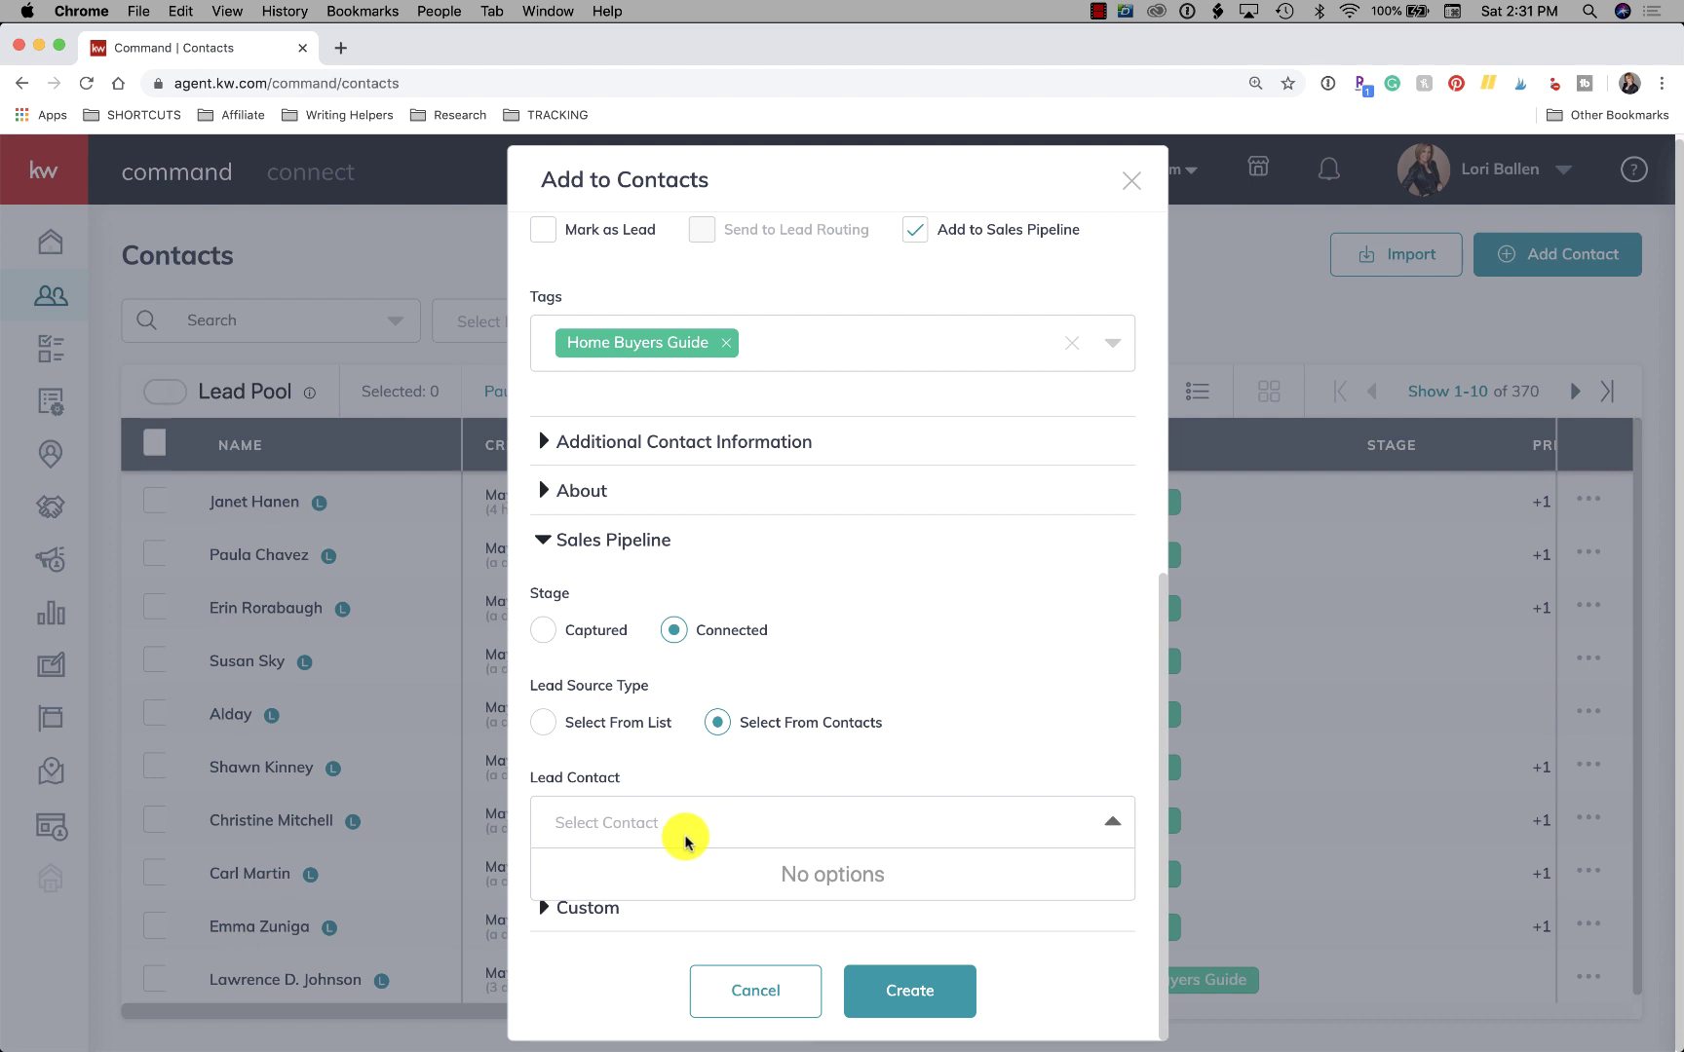
click(828, 775)
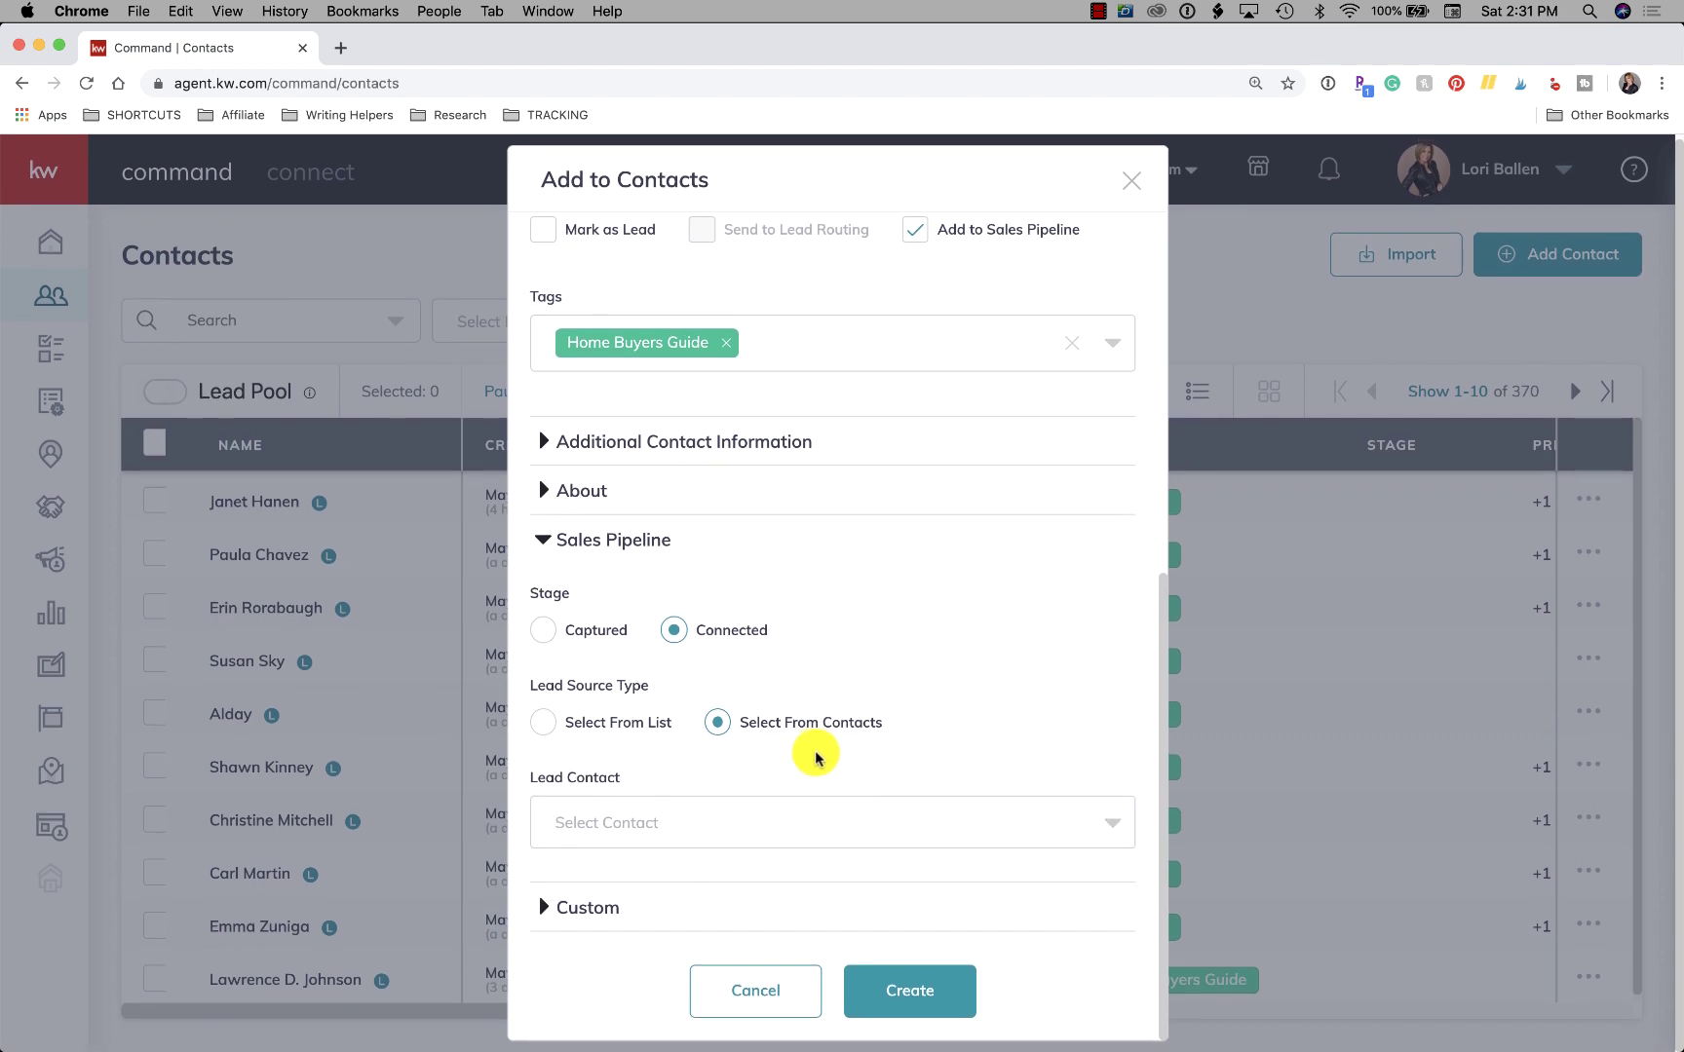
click(542, 726)
click(588, 822)
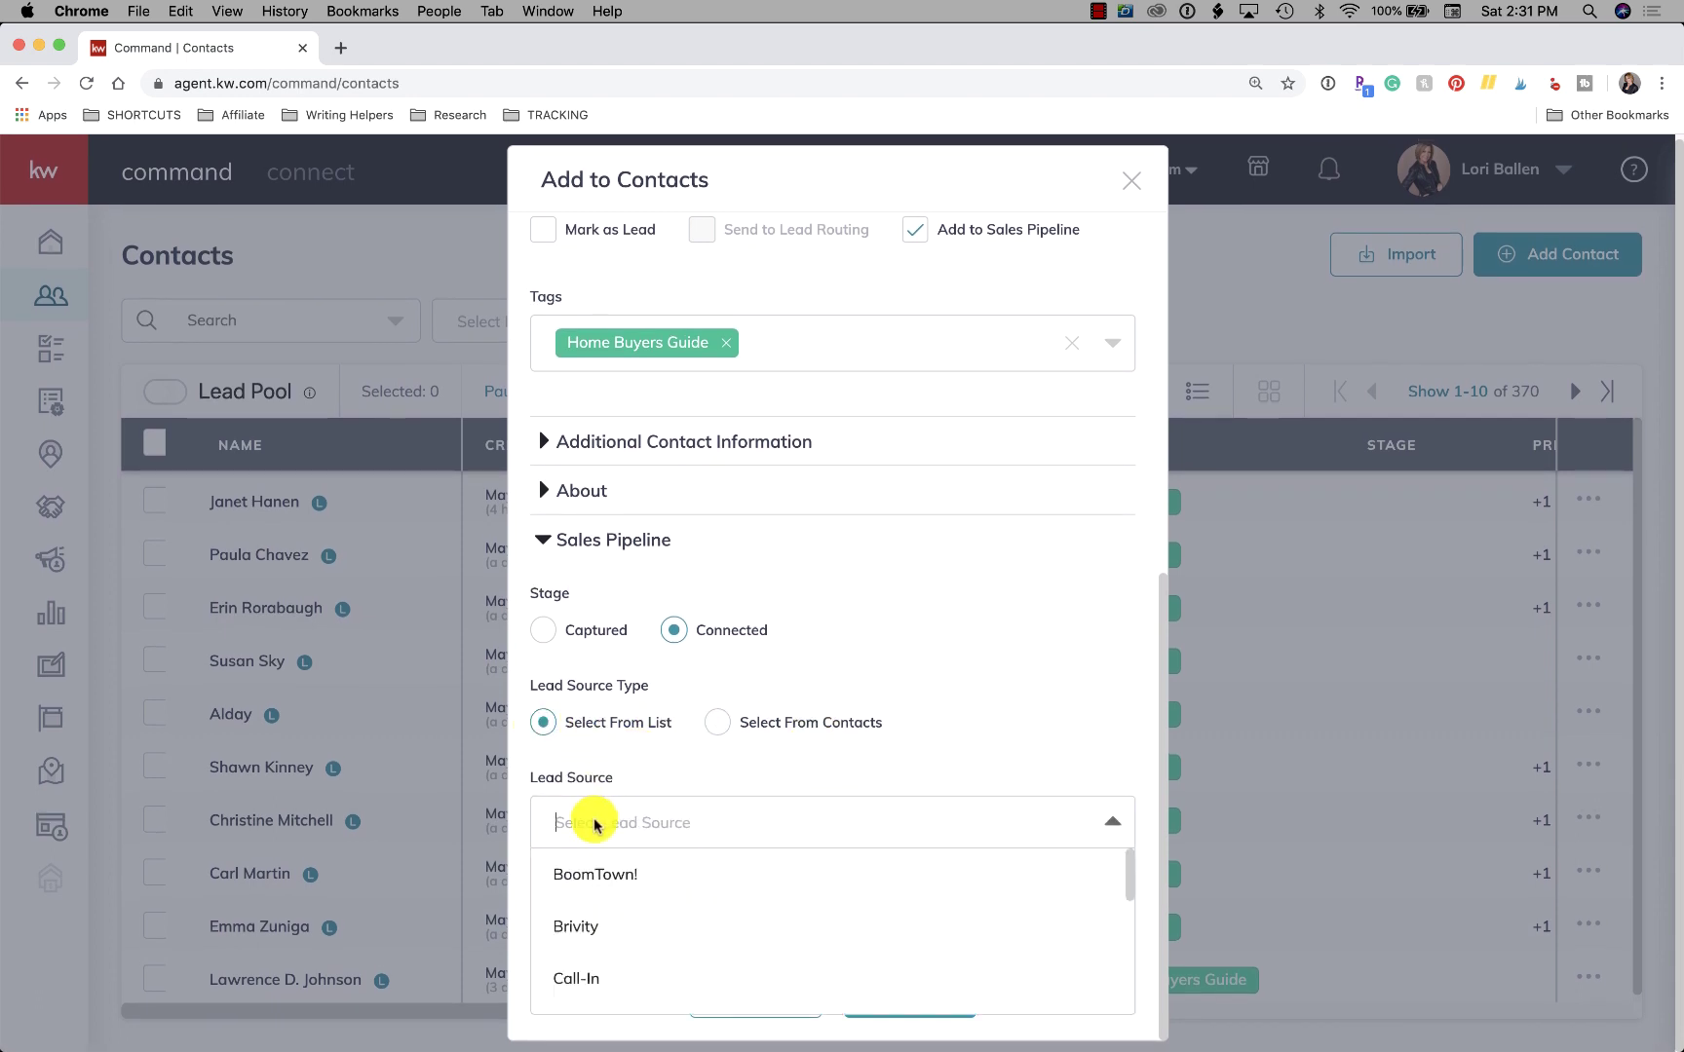
scroll(626, 906, down, 10)
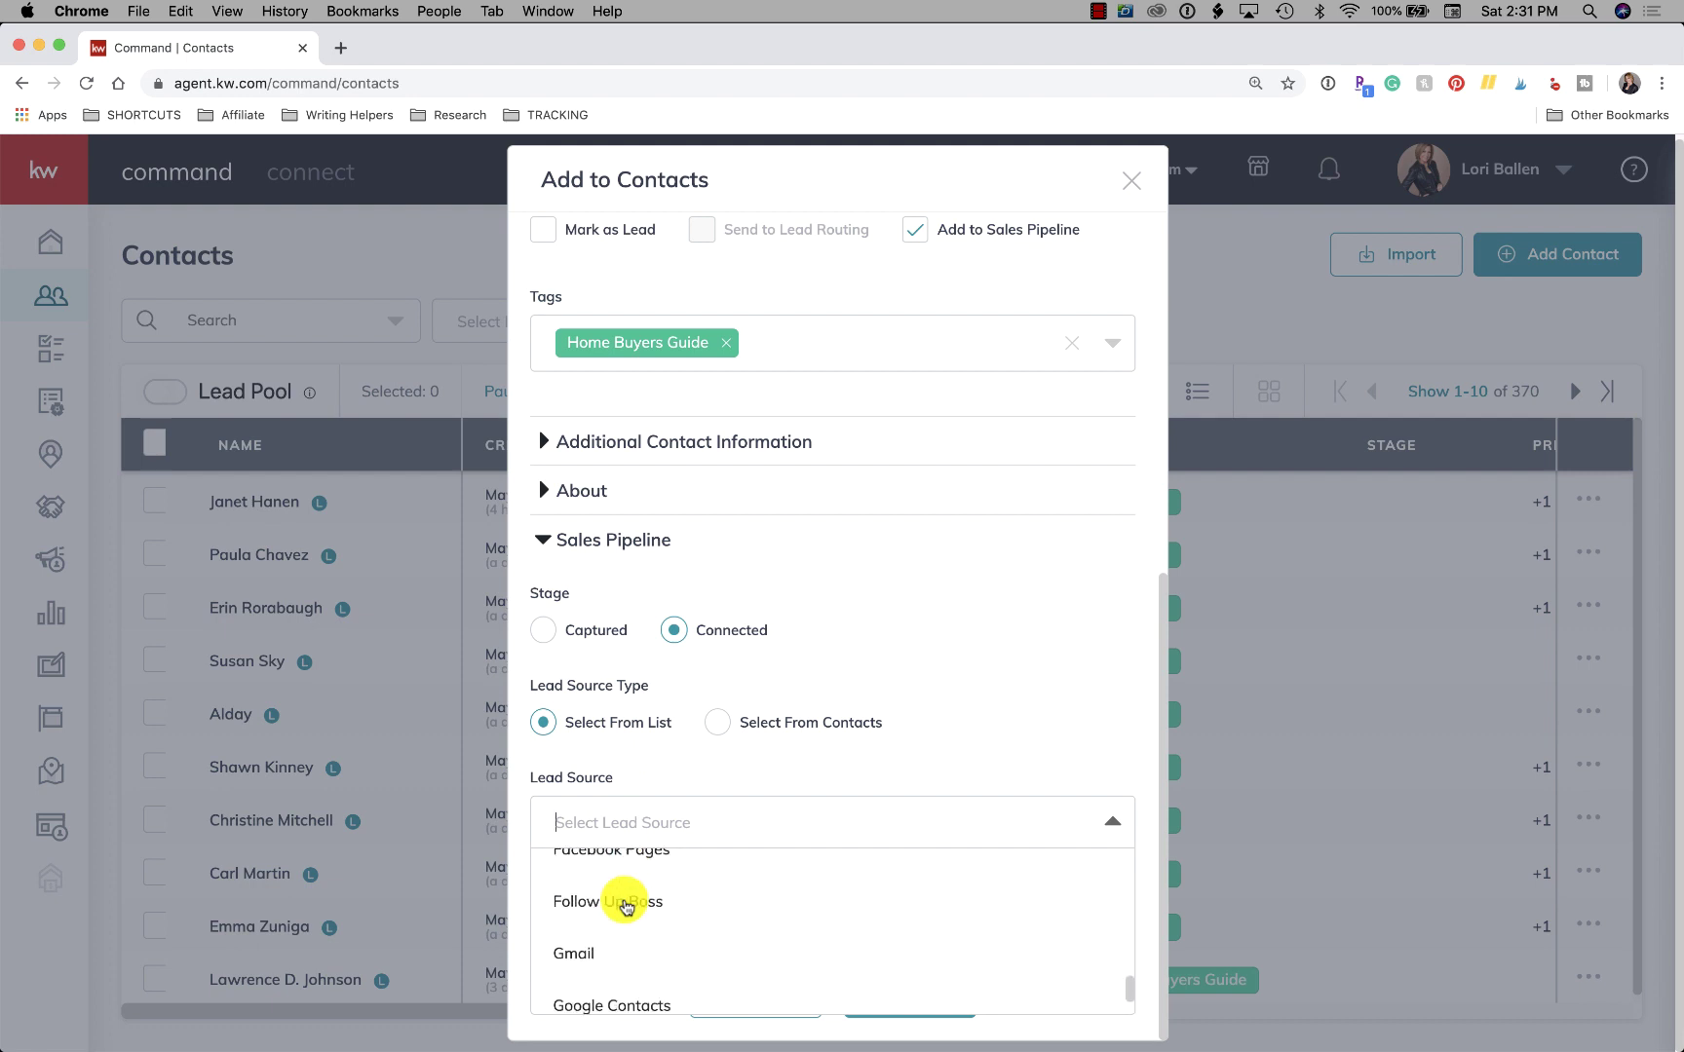
scroll(627, 906, down, 8)
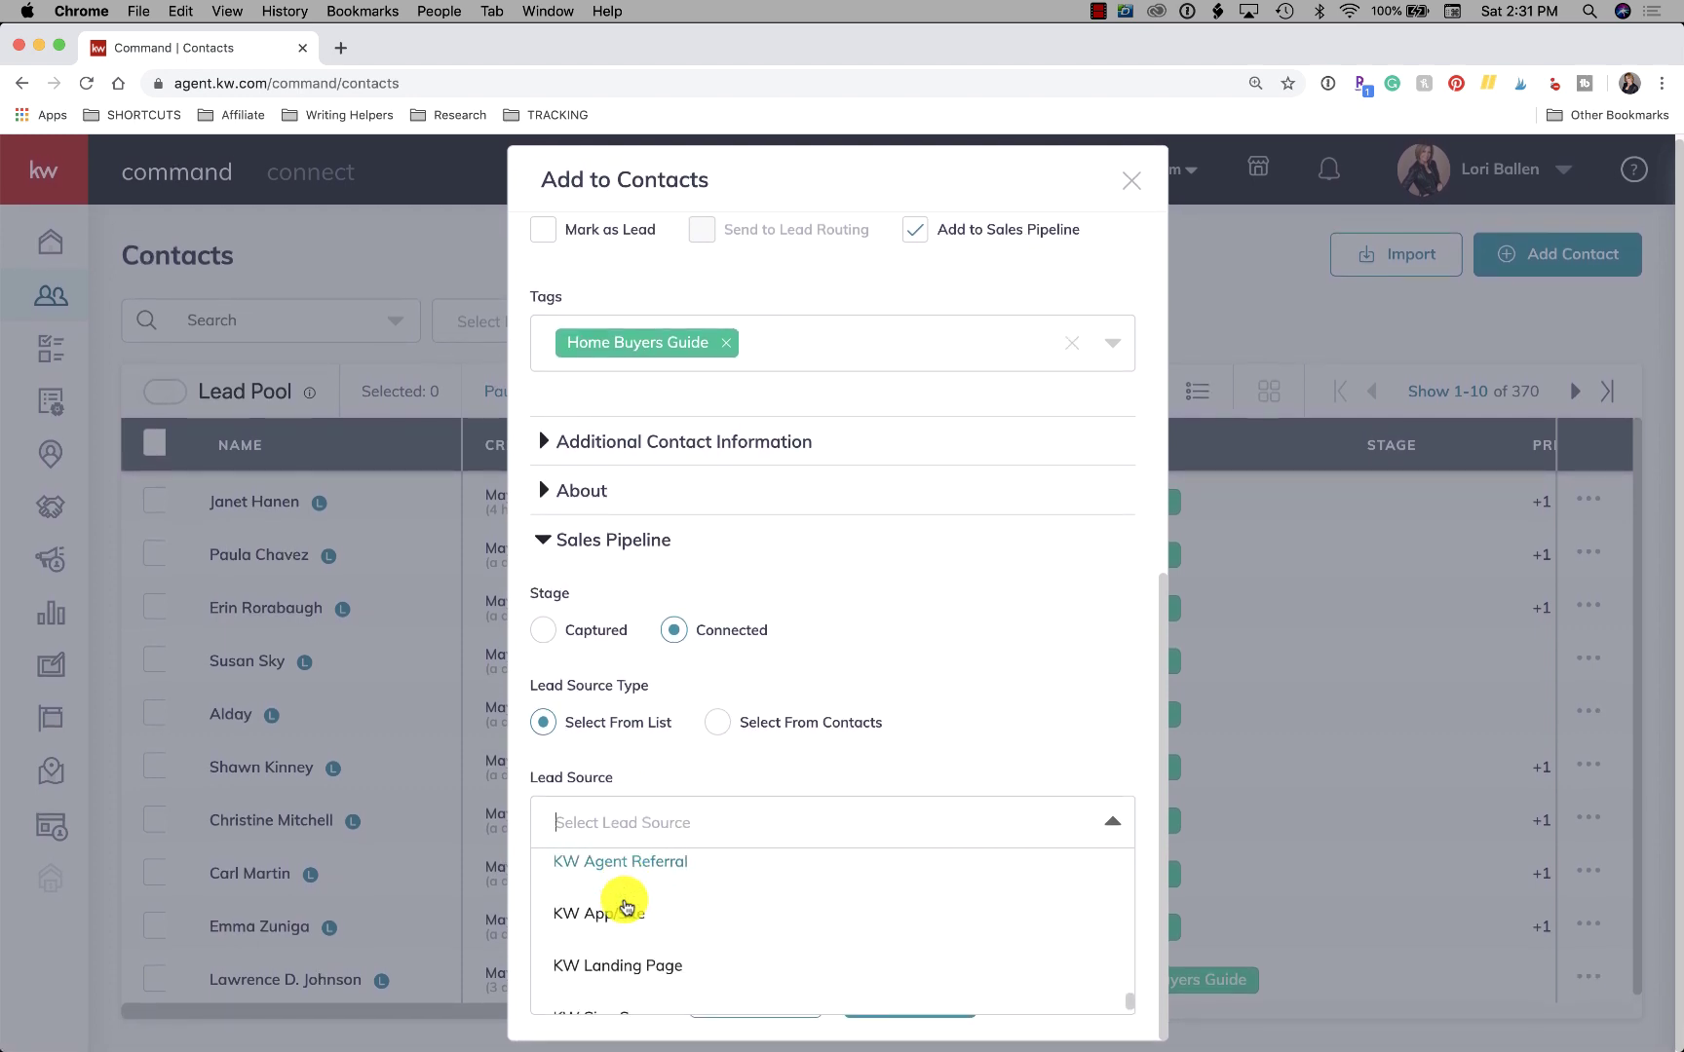
scroll(626, 906, up, 6)
scroll(626, 906, down, 3)
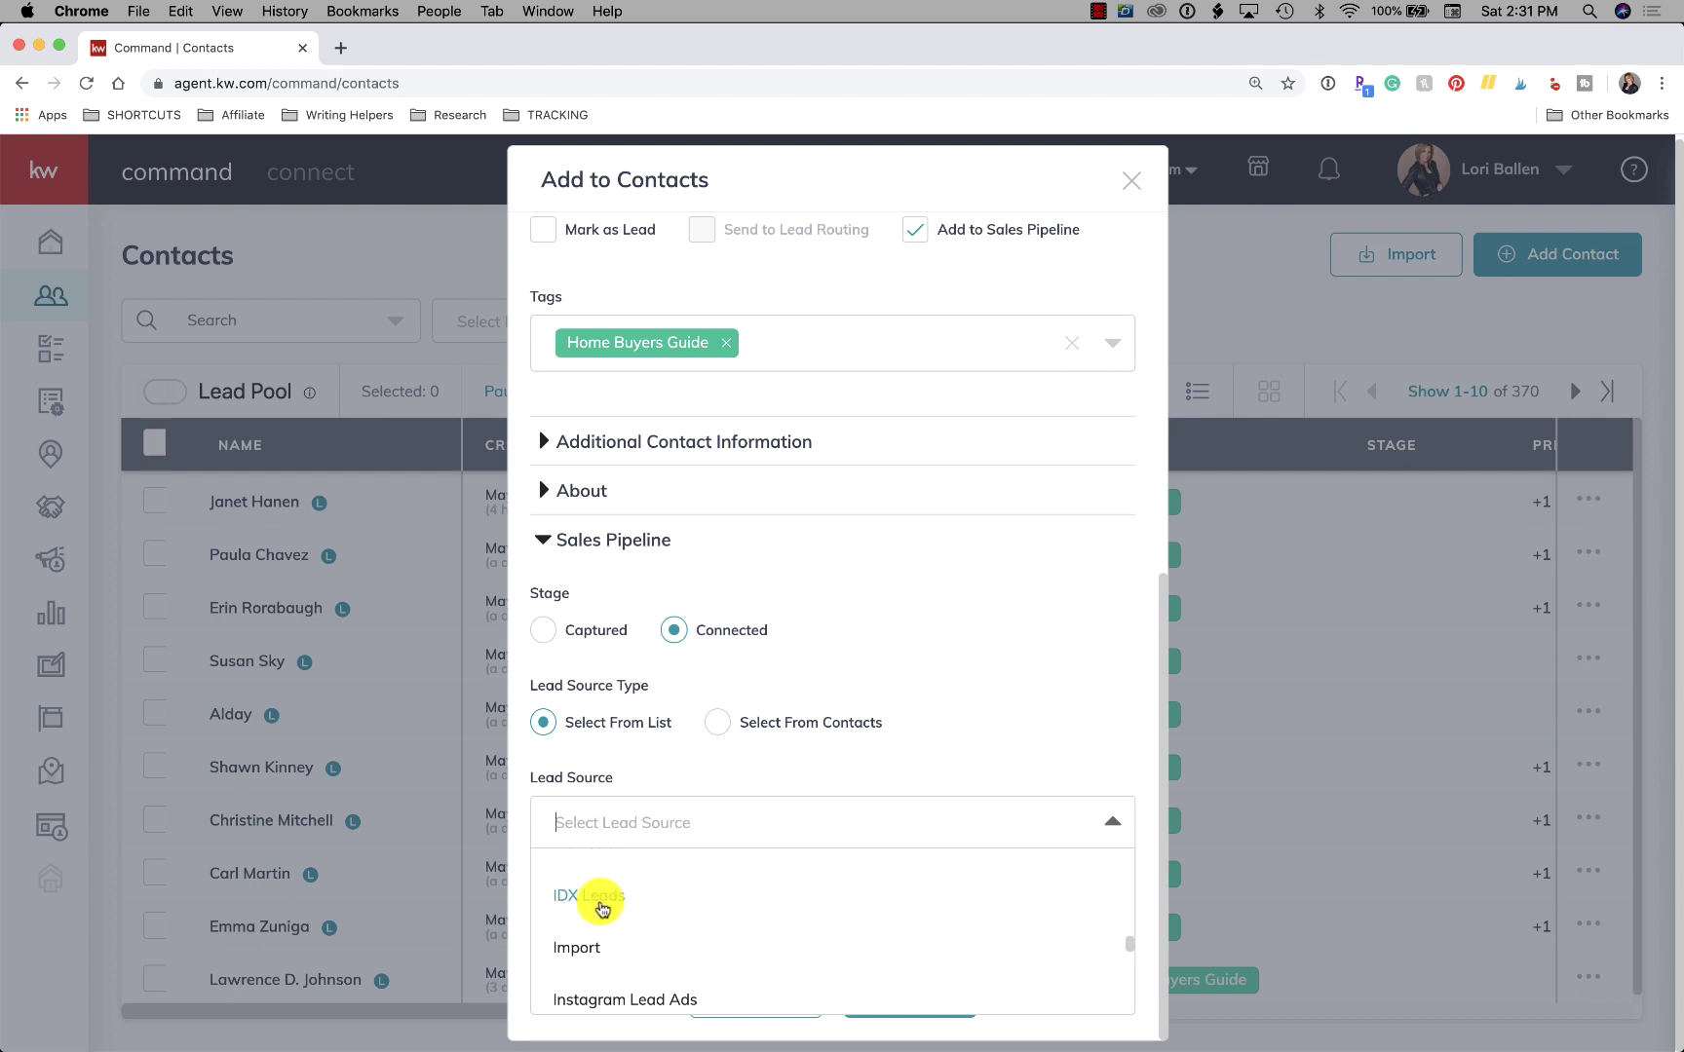
click(596, 897)
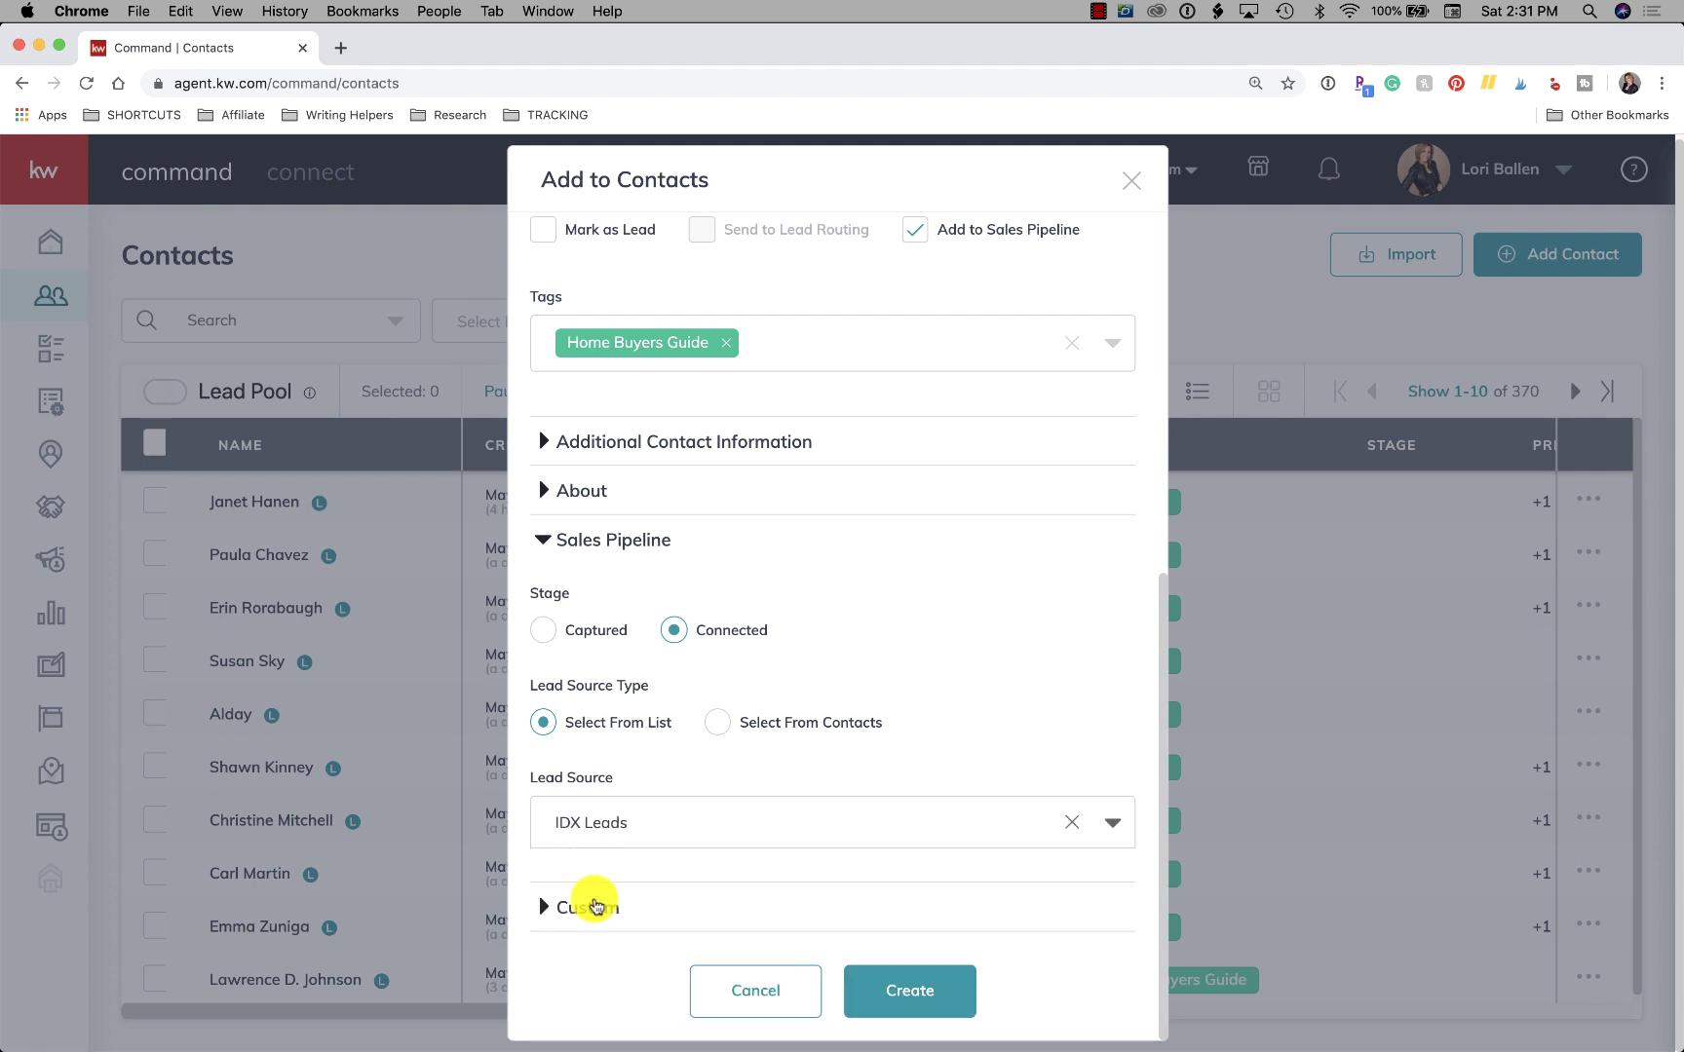
Expand the Custom section and scroll through Landing Page, IP Address, Las Vegas Local, Offer and Score.
click(544, 911)
scroll(874, 849, down, 5)
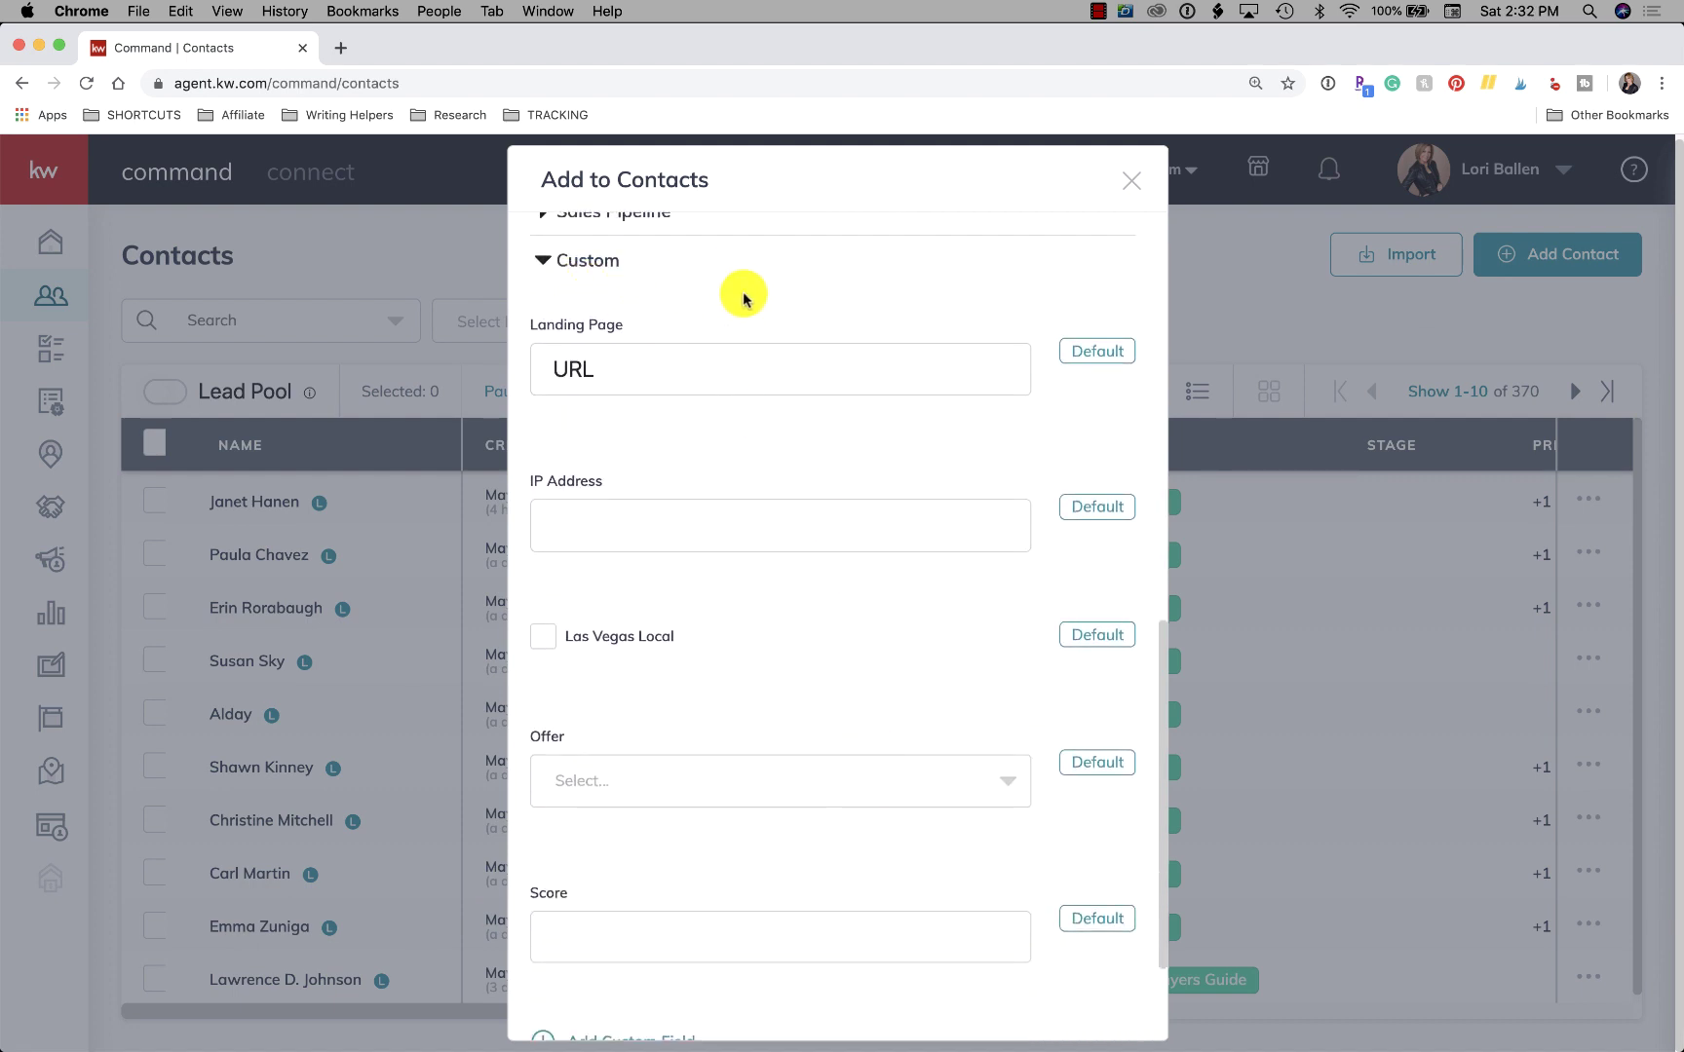
scroll(736, 293, up, 3)
scroll(618, 412, up, 3)
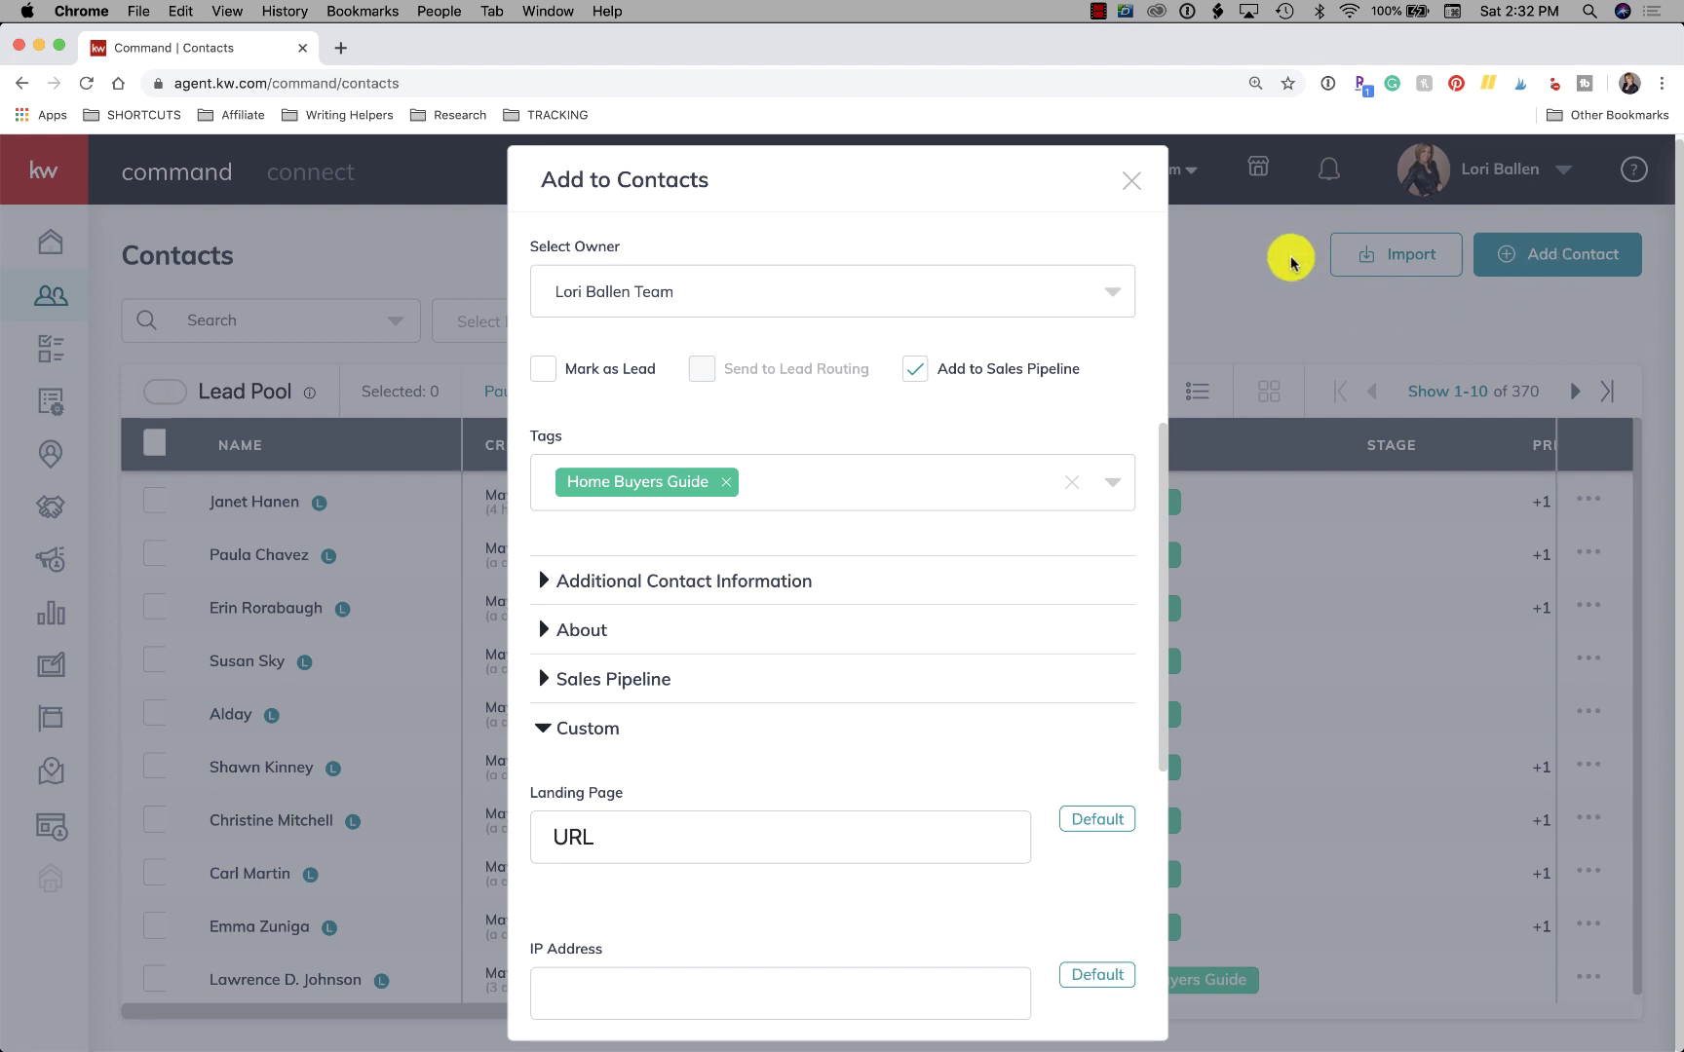
scroll(875, 707, down, 1)
Load agent.kw.com in a new tab and open Command Settings > Contacts.
click(334, 51)
text(agent.kw.com)
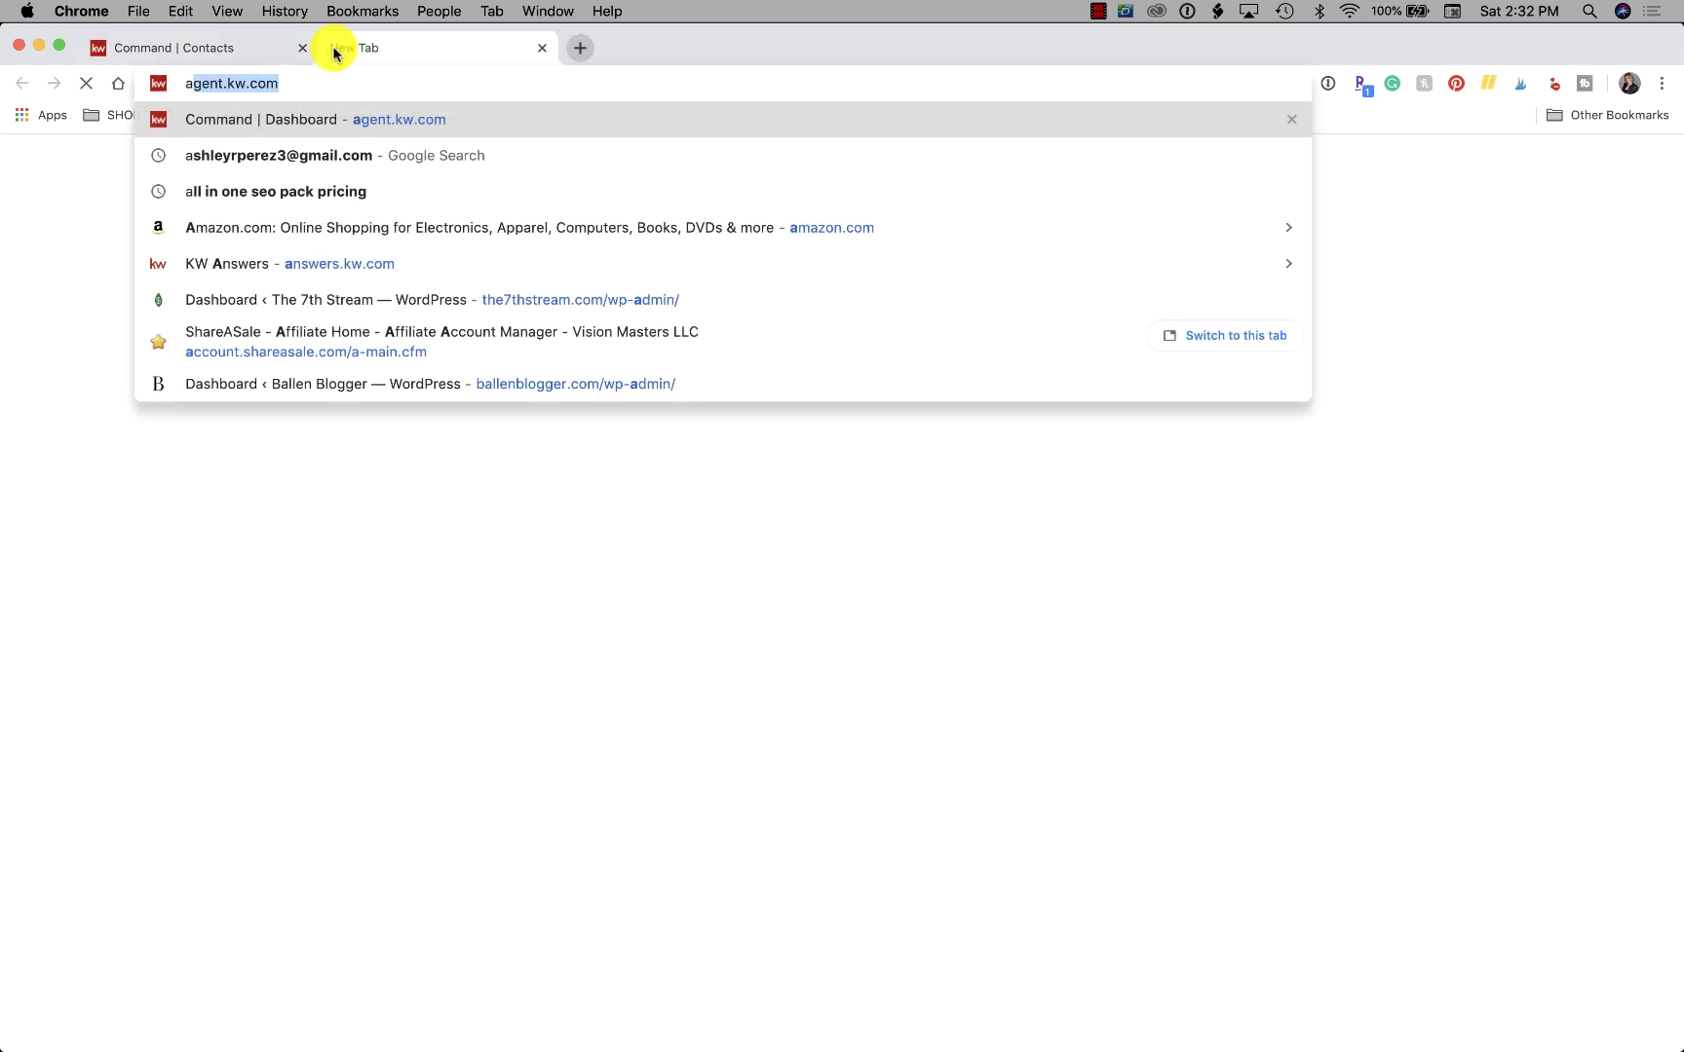
key(Return)
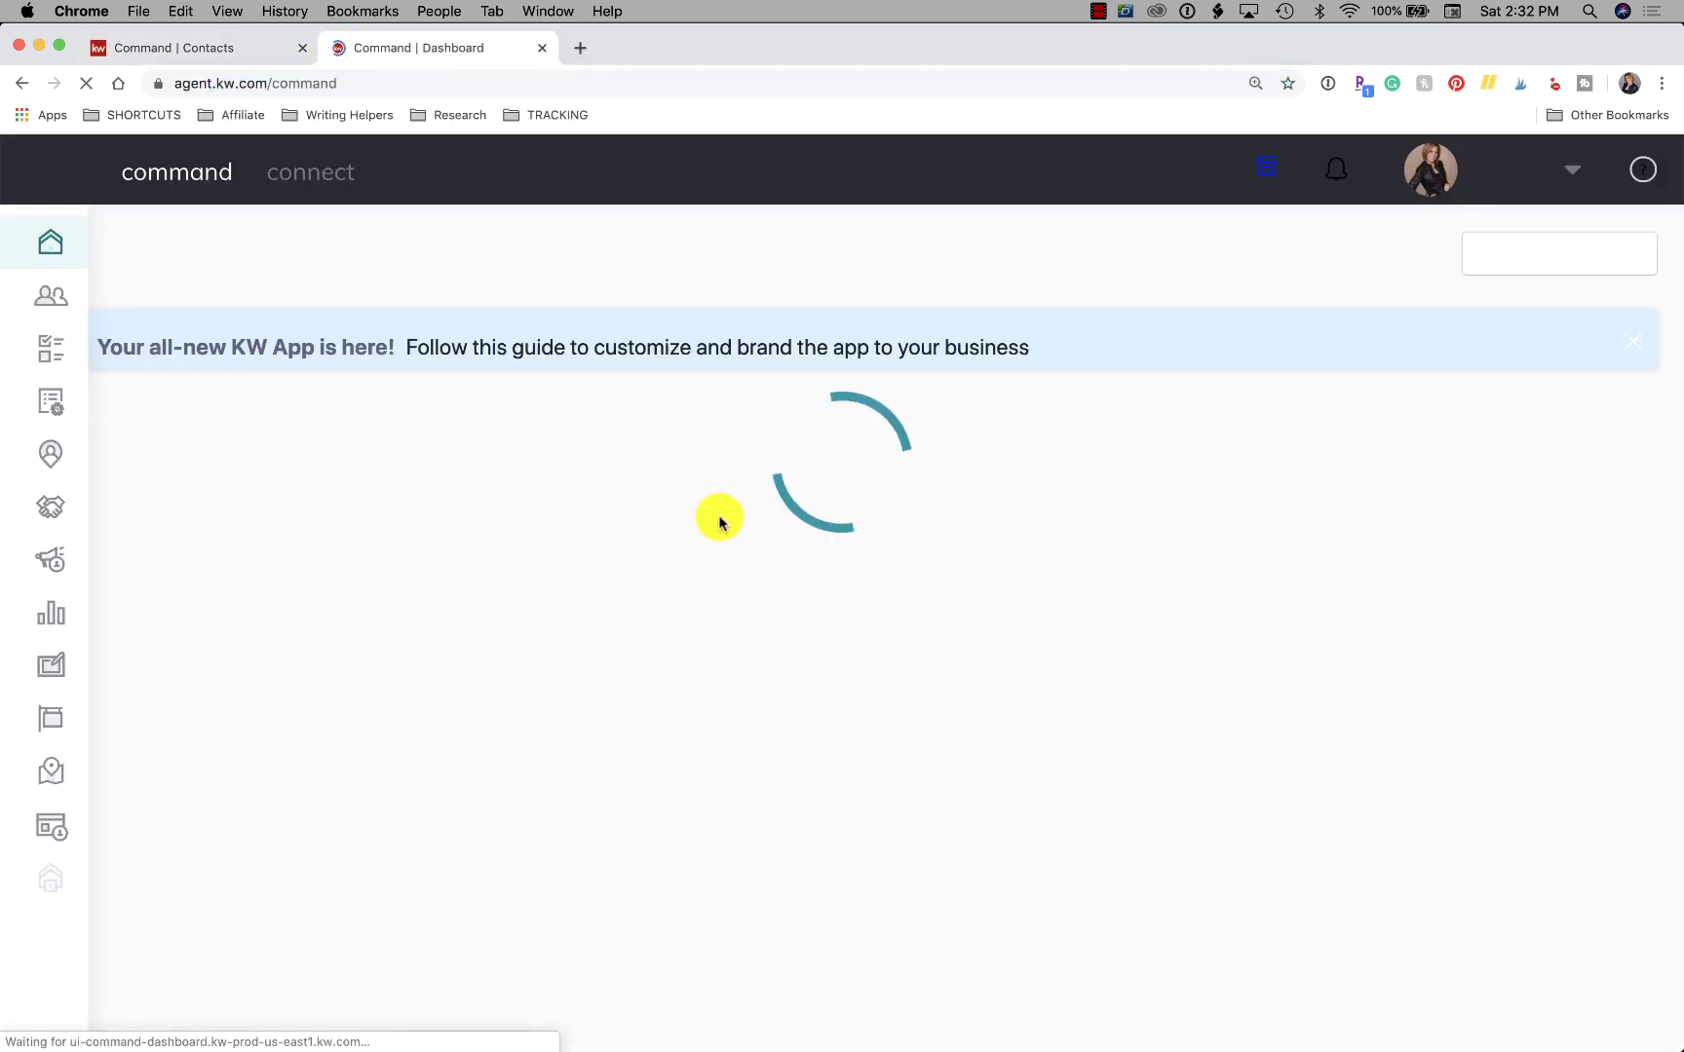
click(1550, 183)
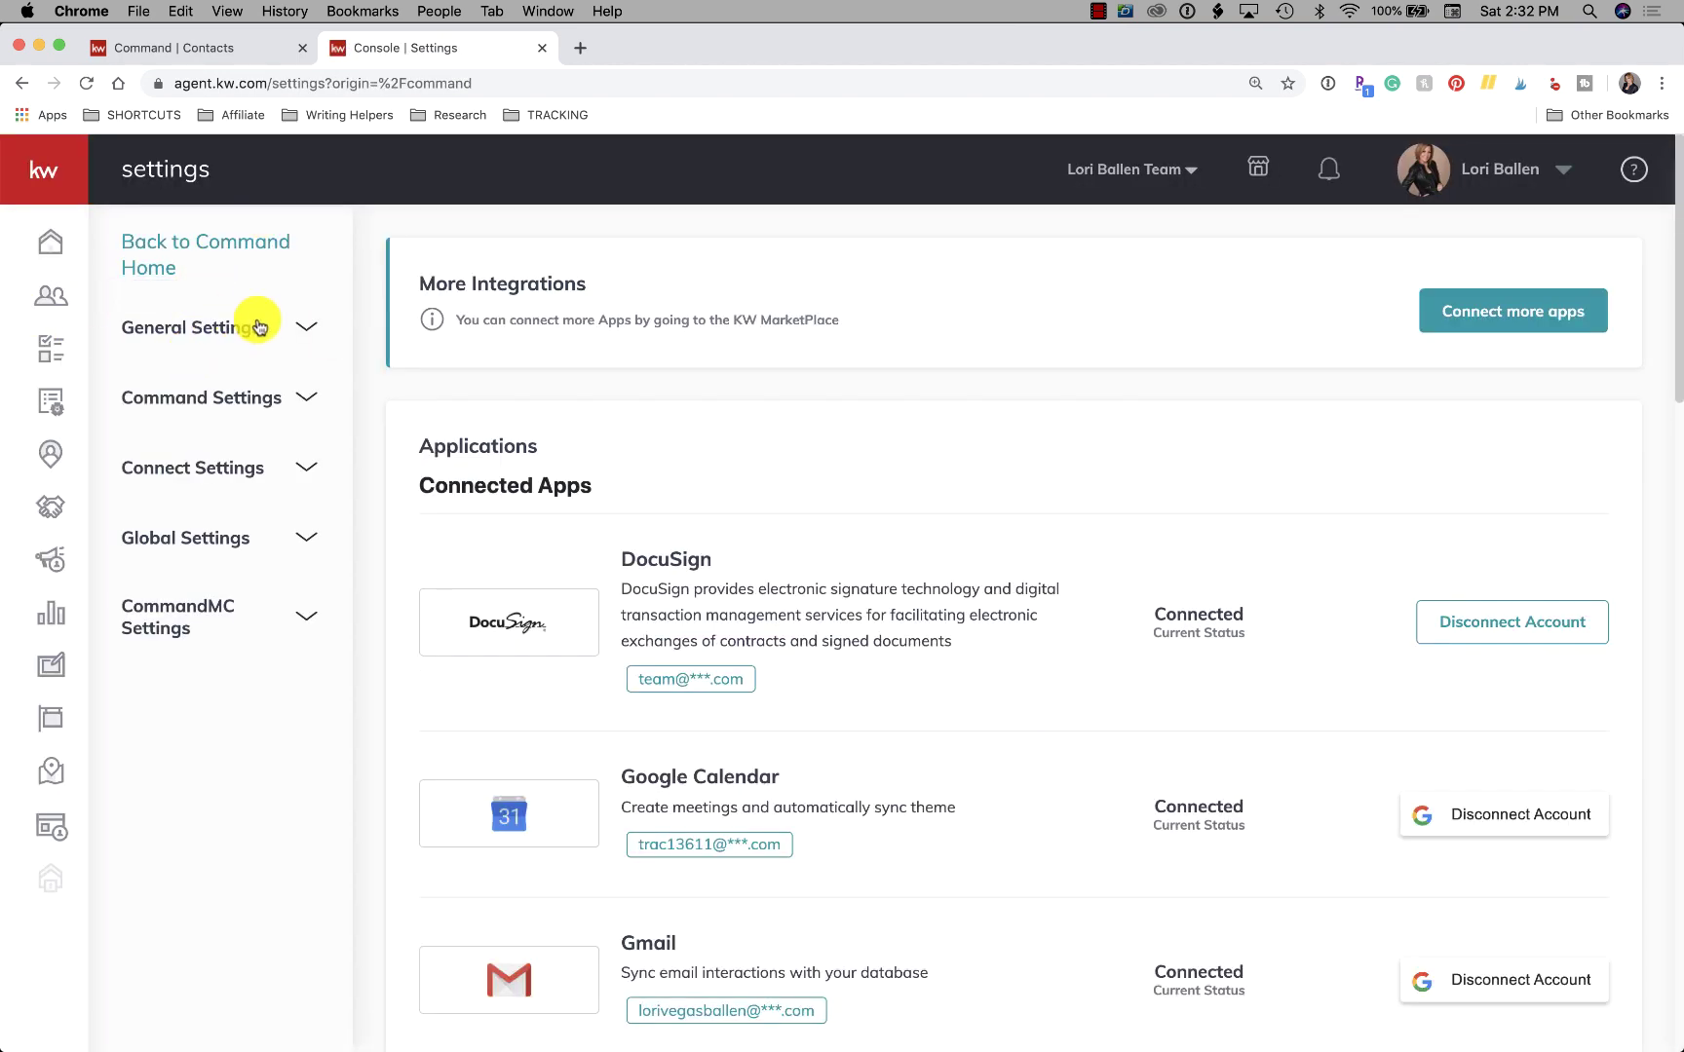
click(223, 396)
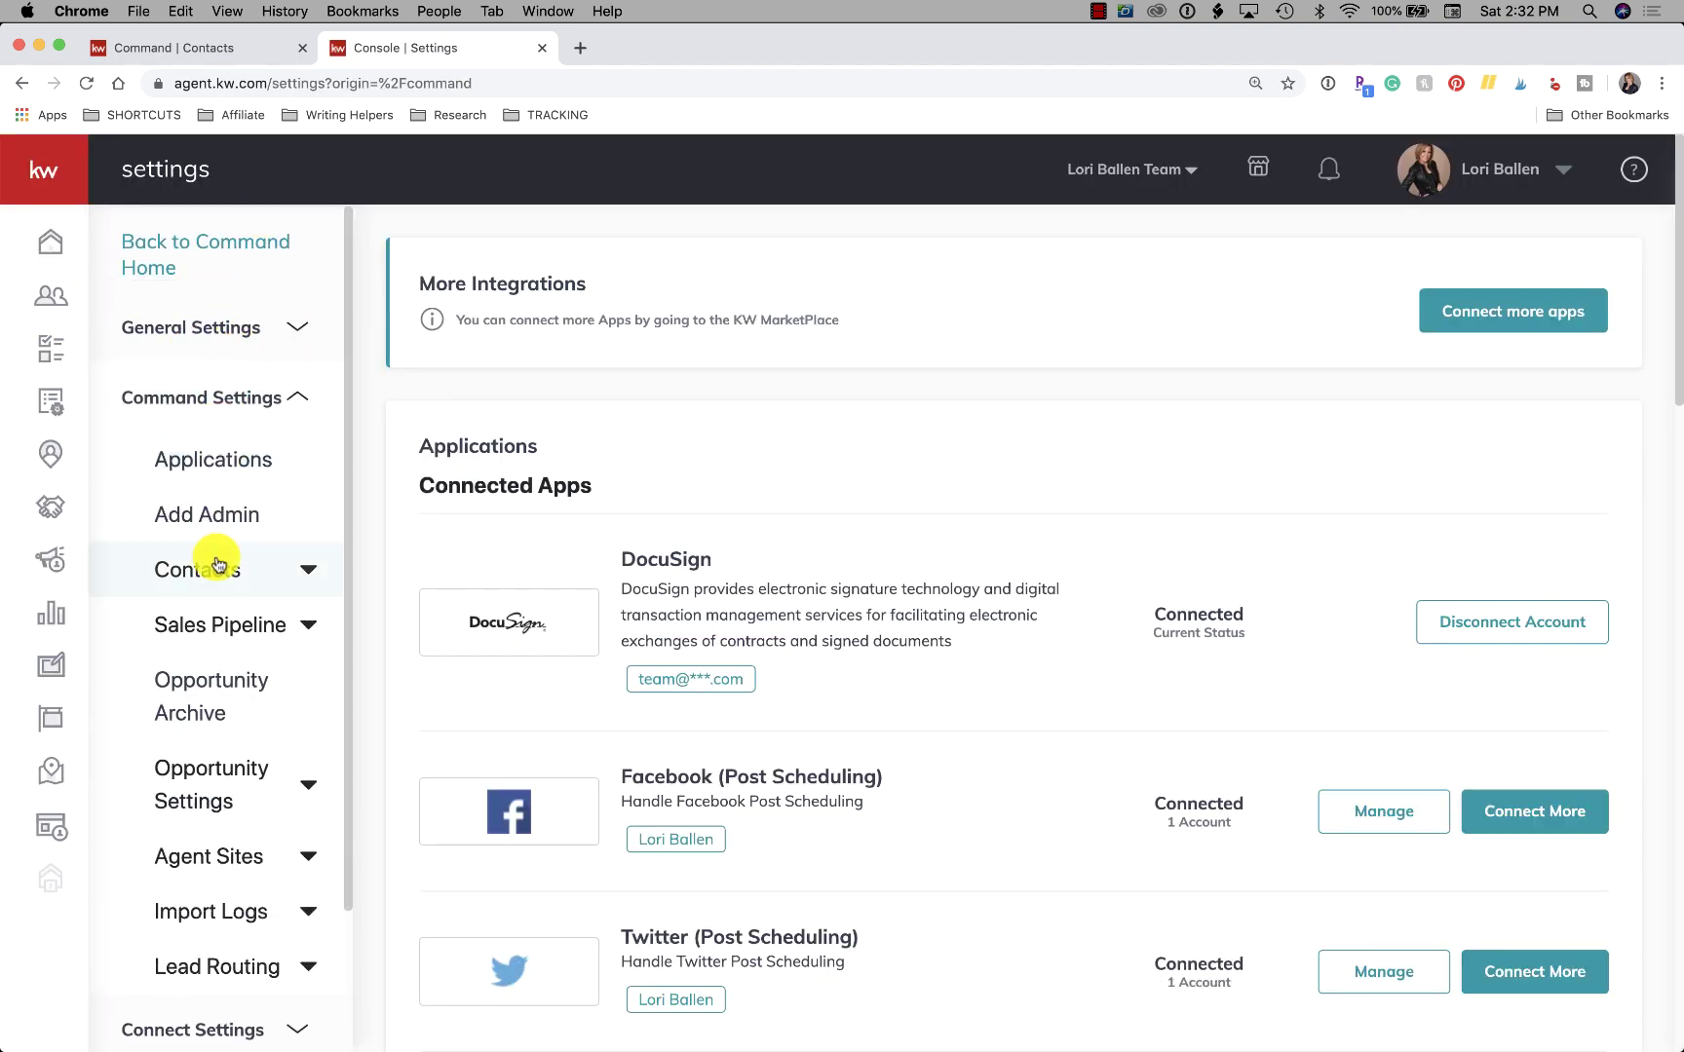
scroll(217, 555, down, 2)
click(216, 485)
scroll(216, 485, down, 4)
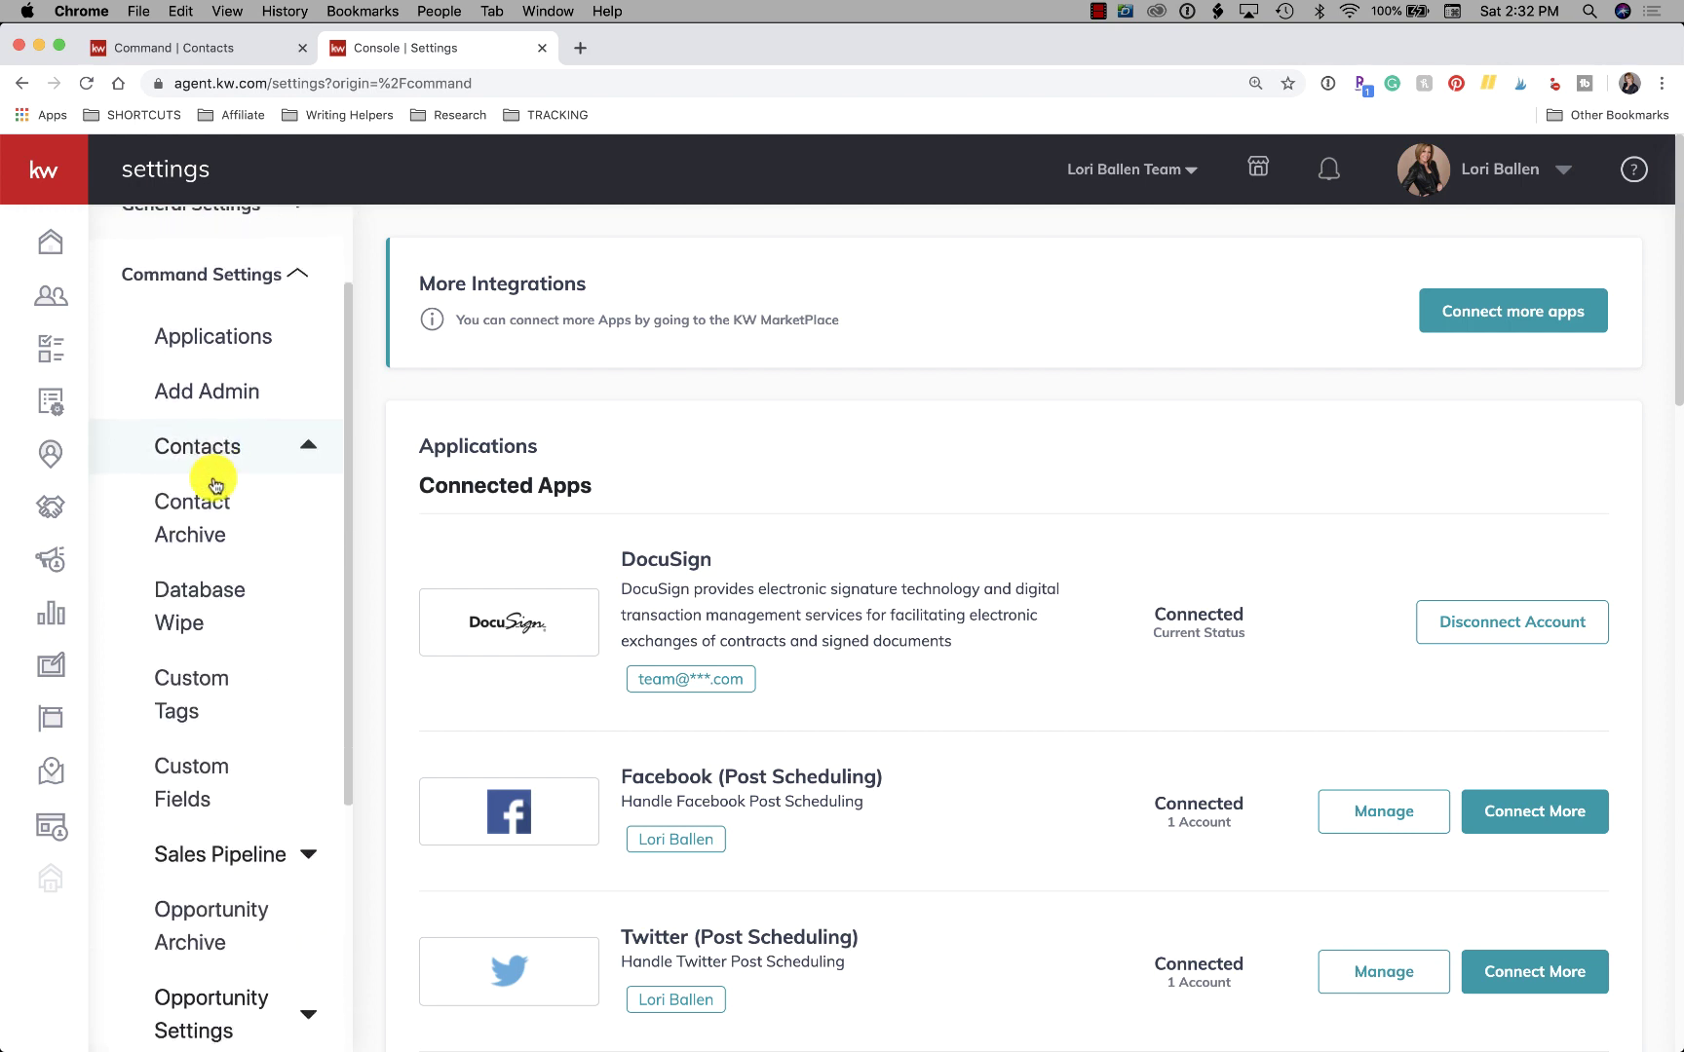
scroll(212, 485, down, 4)
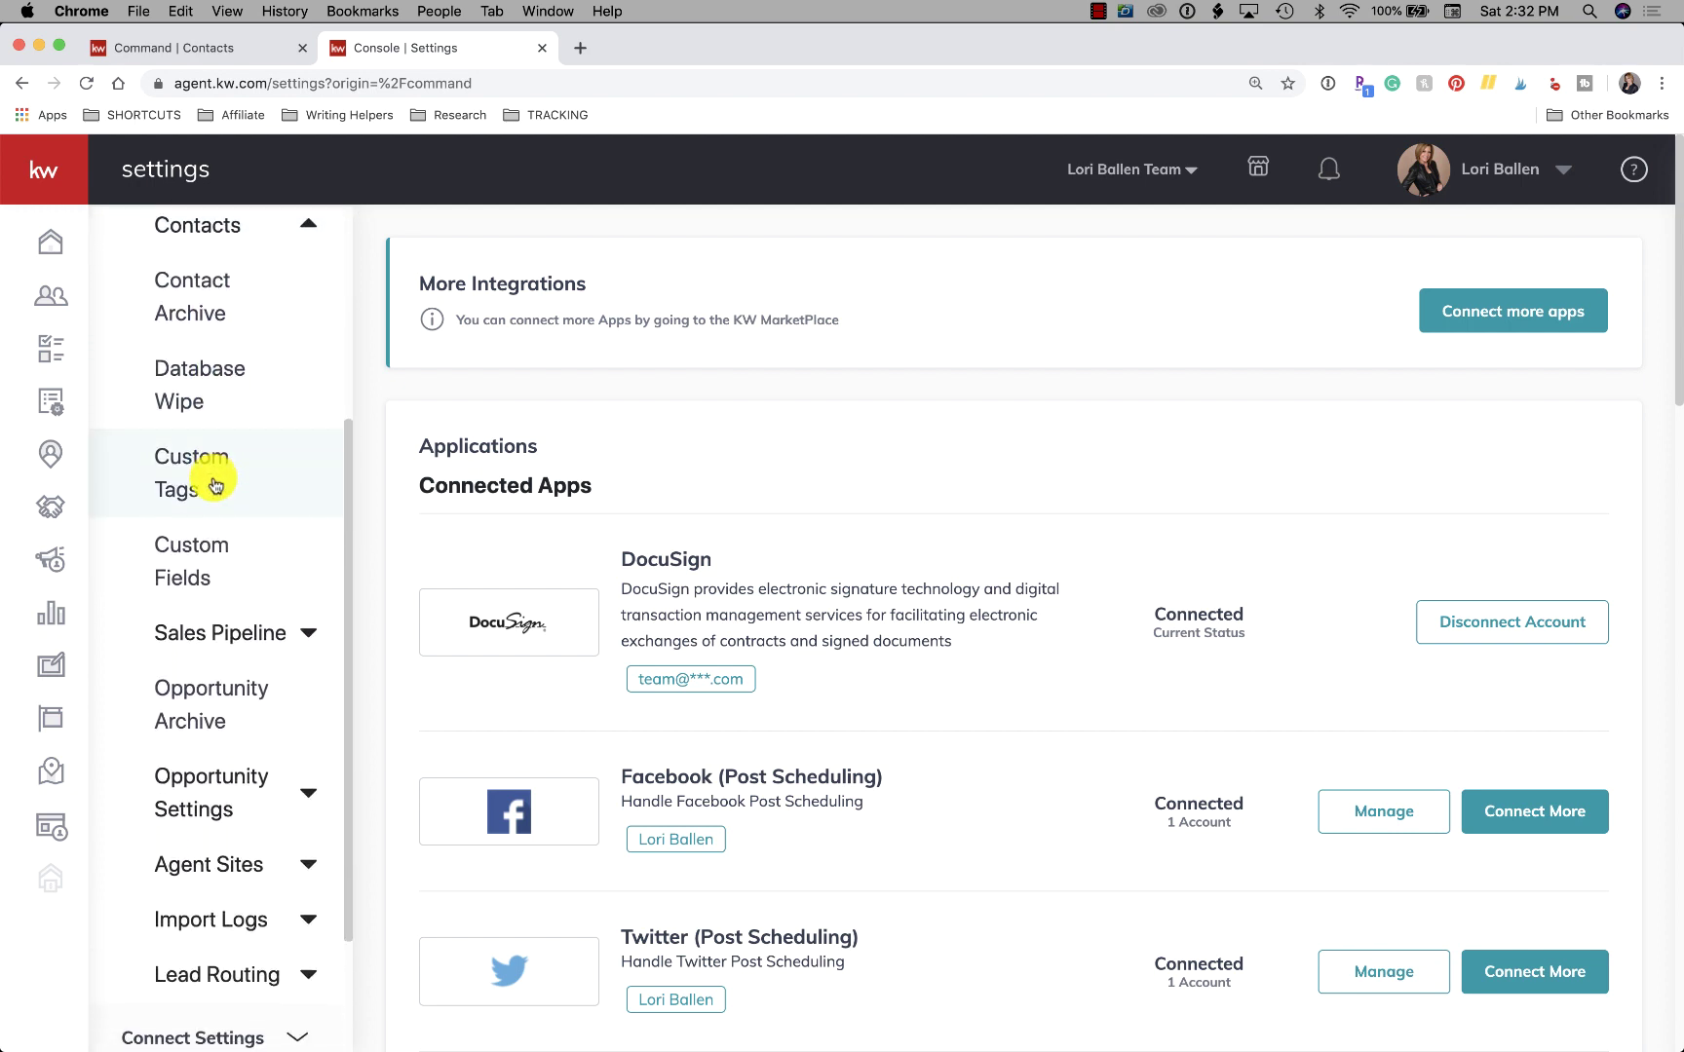
View the Custom Fields and Database Wipe settings pages, then return to the Contacts tab.
click(194, 495)
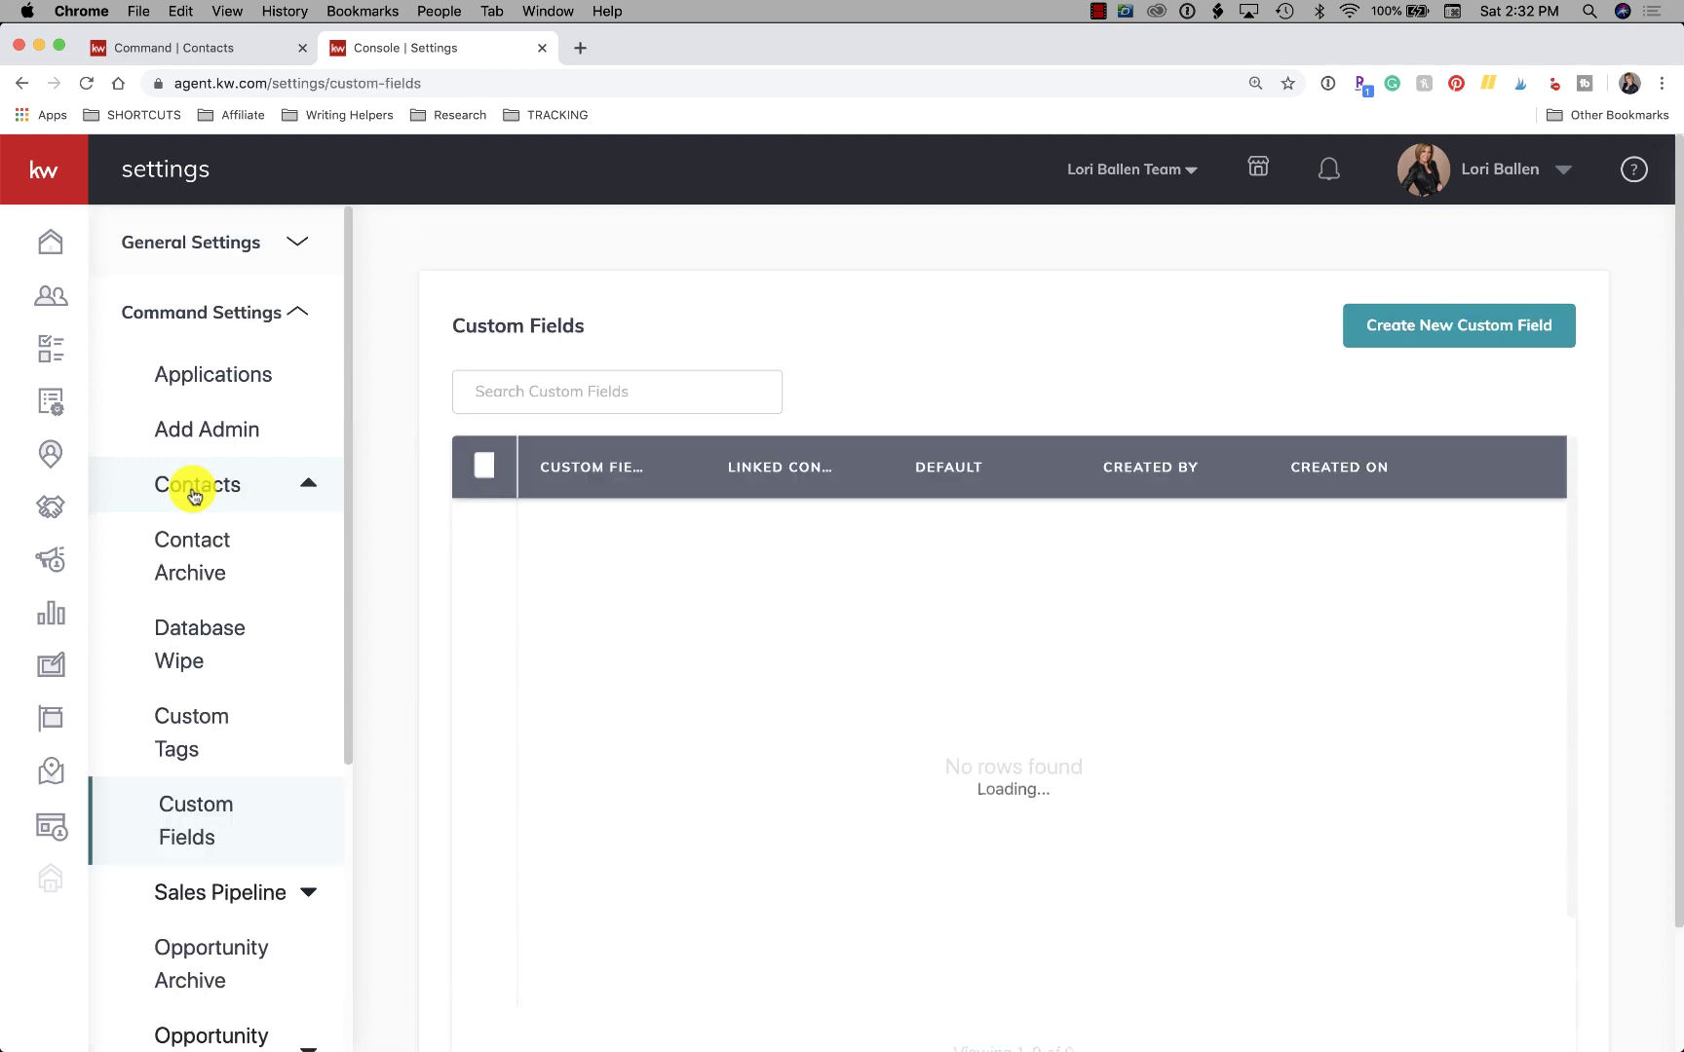
scroll(251, 628, down, 4)
scroll(252, 628, down, 5)
scroll(250, 623, up, 10)
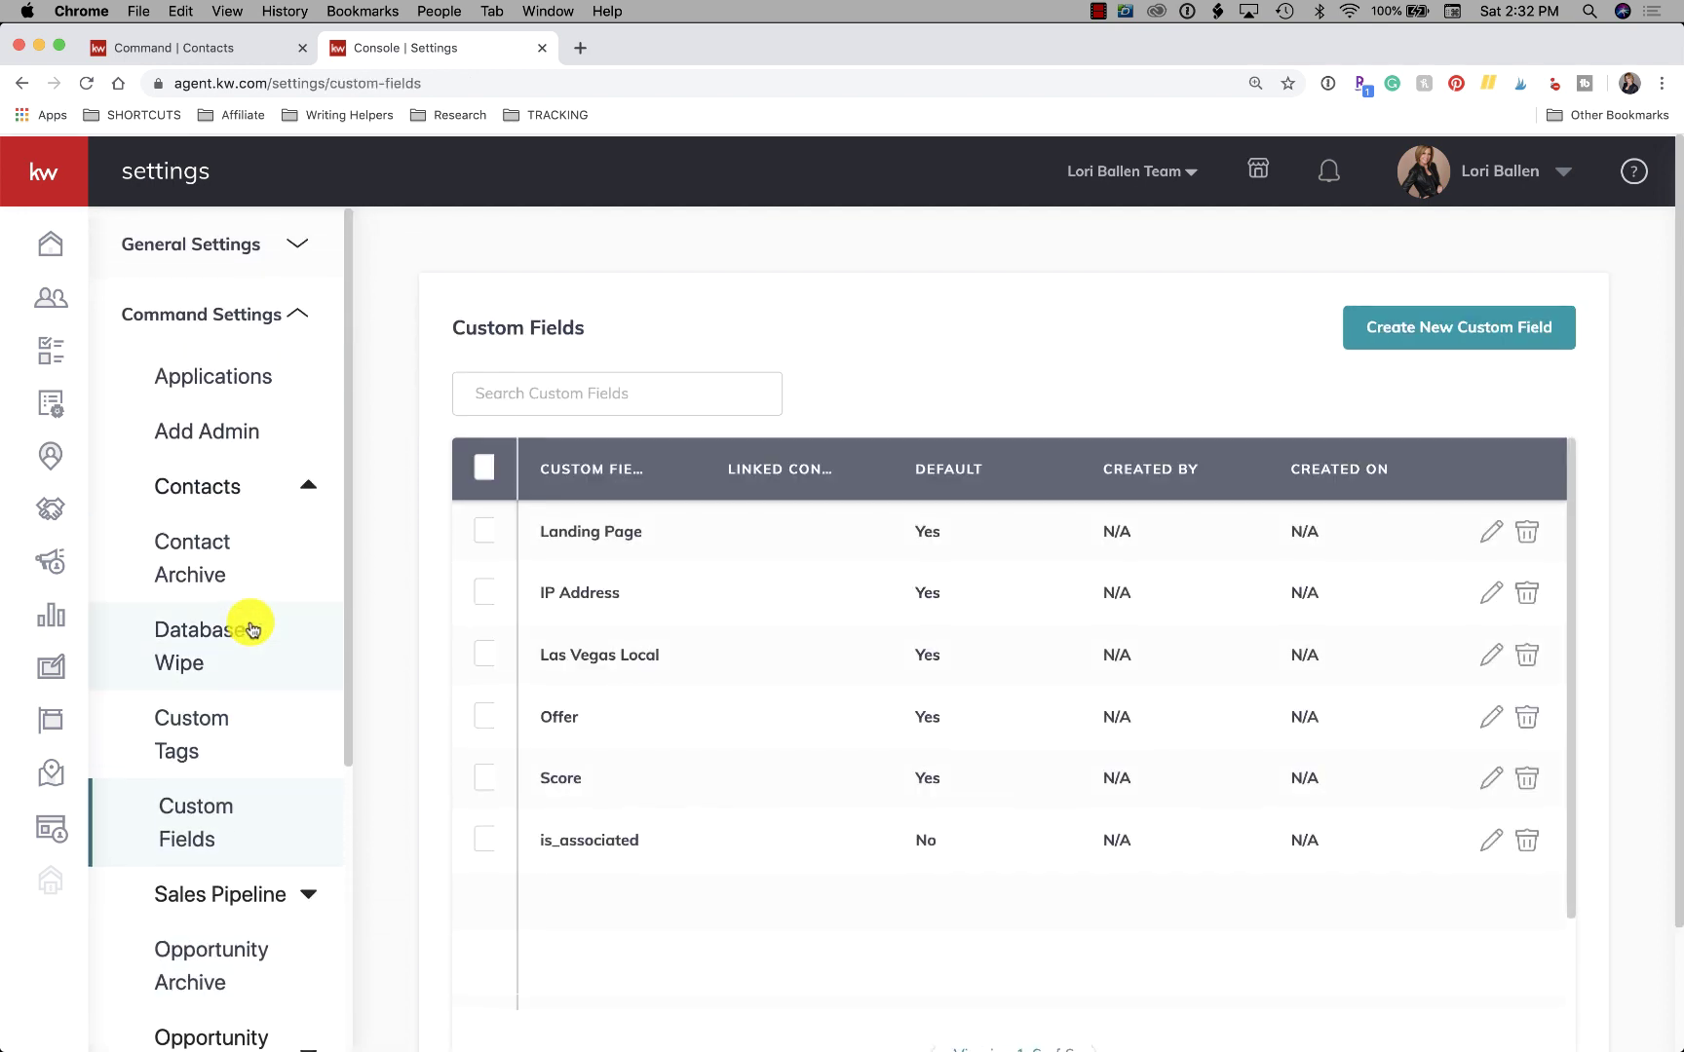
click(251, 628)
scroll(252, 628, down, 10)
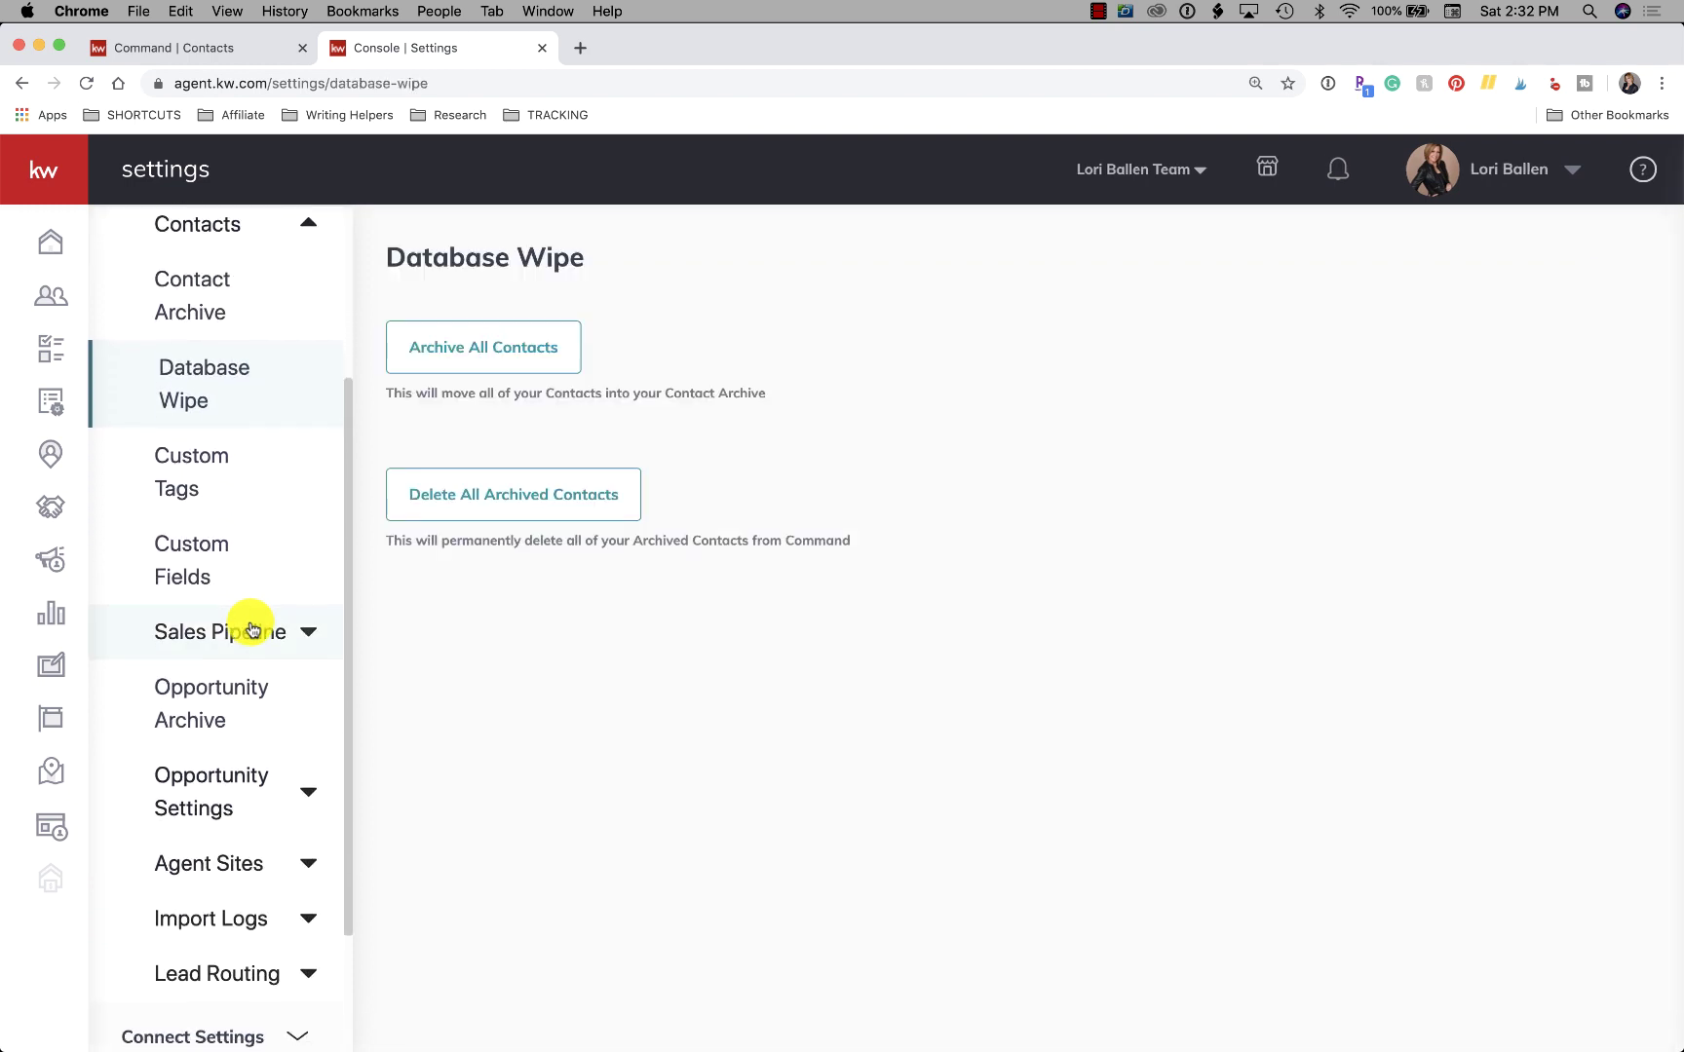
click(1098, 12)
Toggle Lead Source Type to Select From Contacts, then back to Select From List.
click(1116, 55)
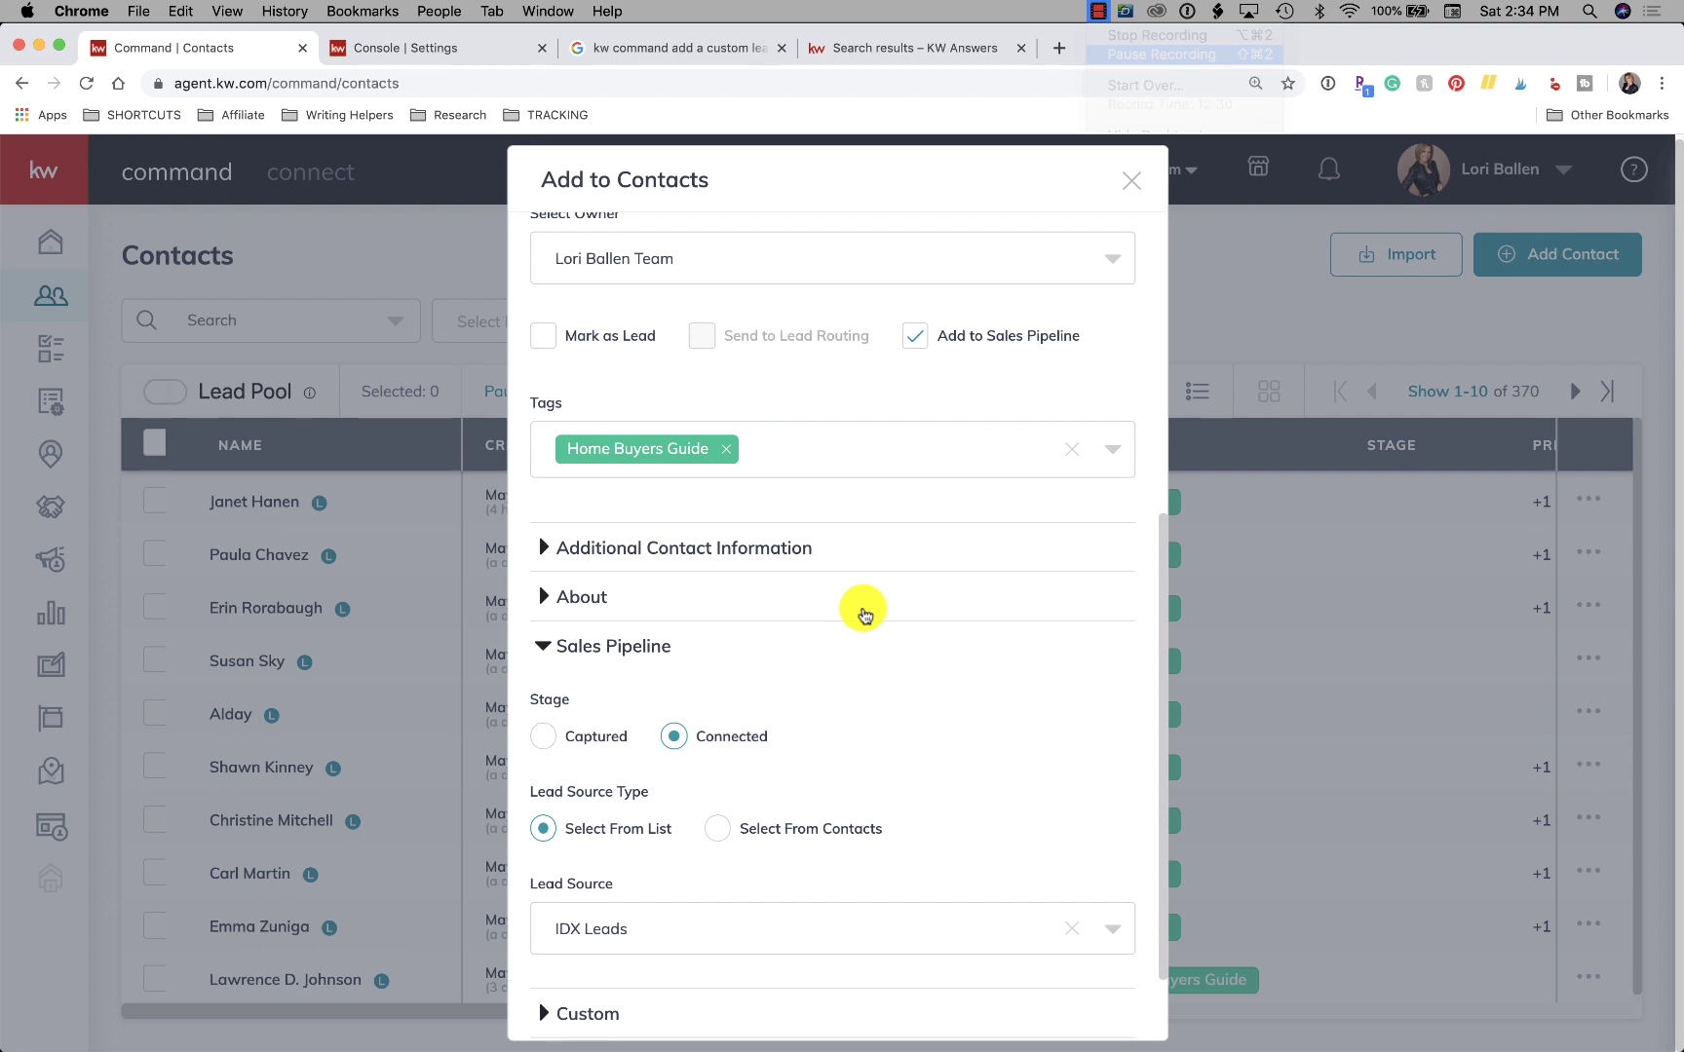
scroll(863, 614, down, 2)
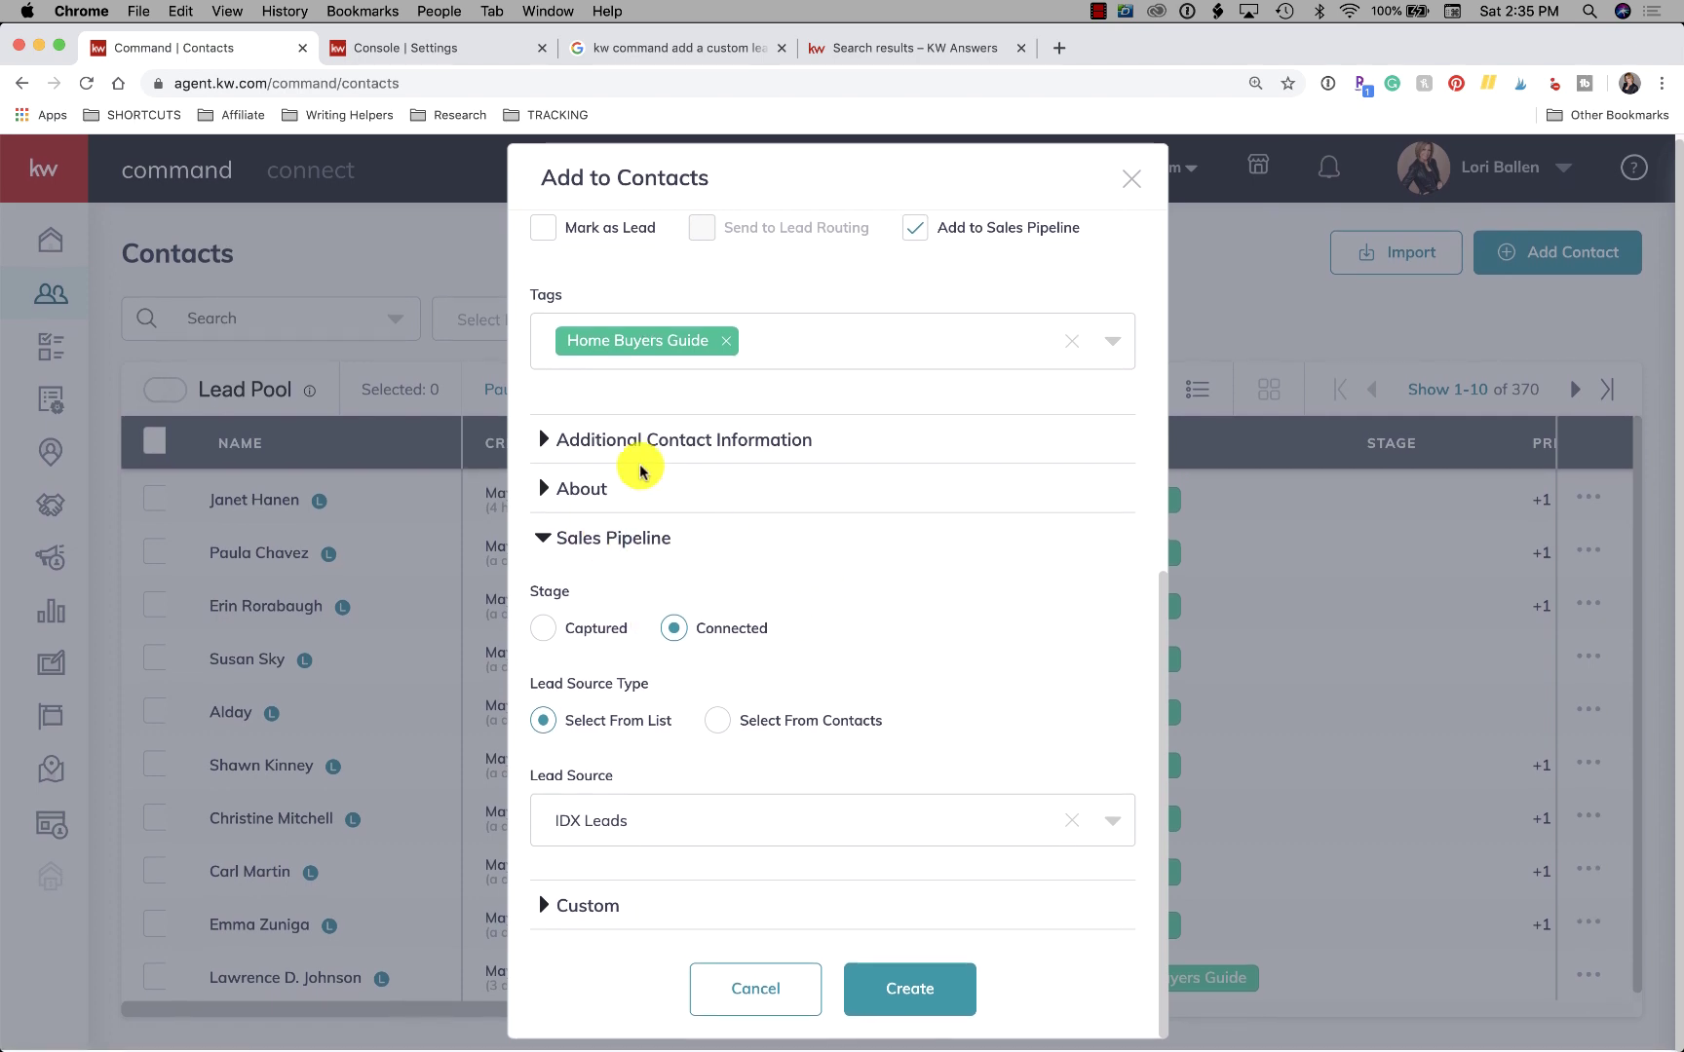
scroll(712, 468, up, 3)
scroll(707, 451, up, 2)
scroll(728, 558, down, 5)
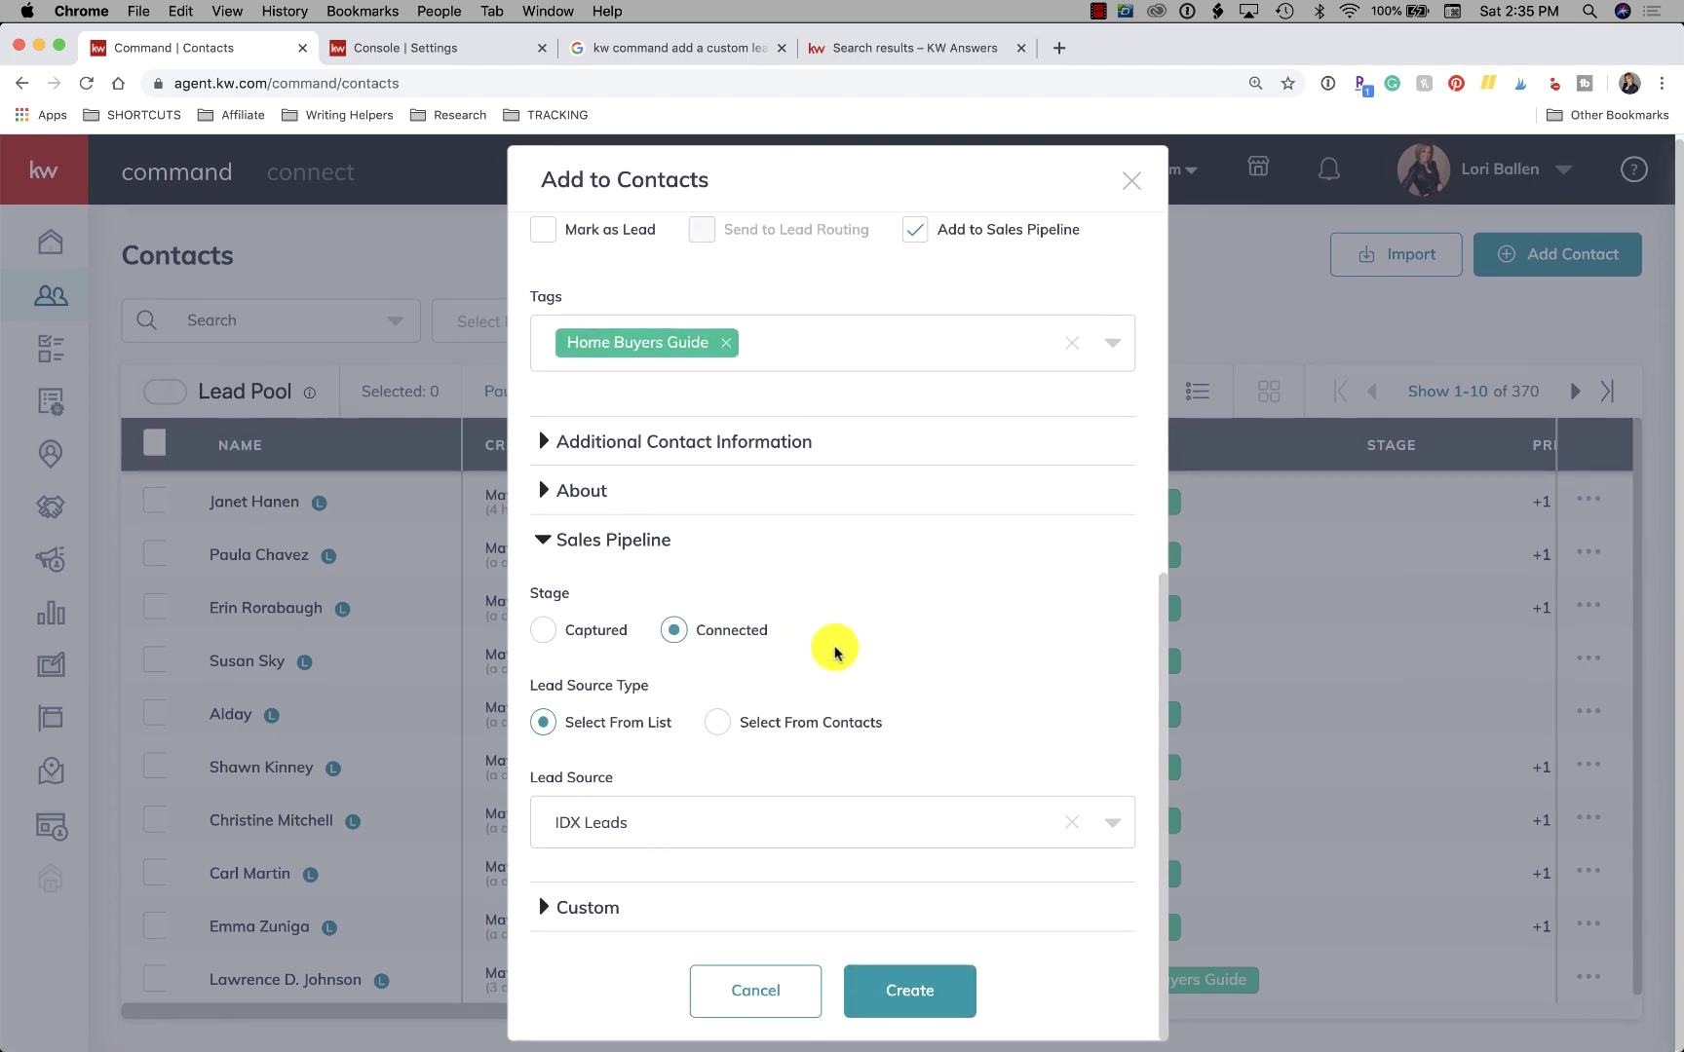
click(726, 727)
click(665, 824)
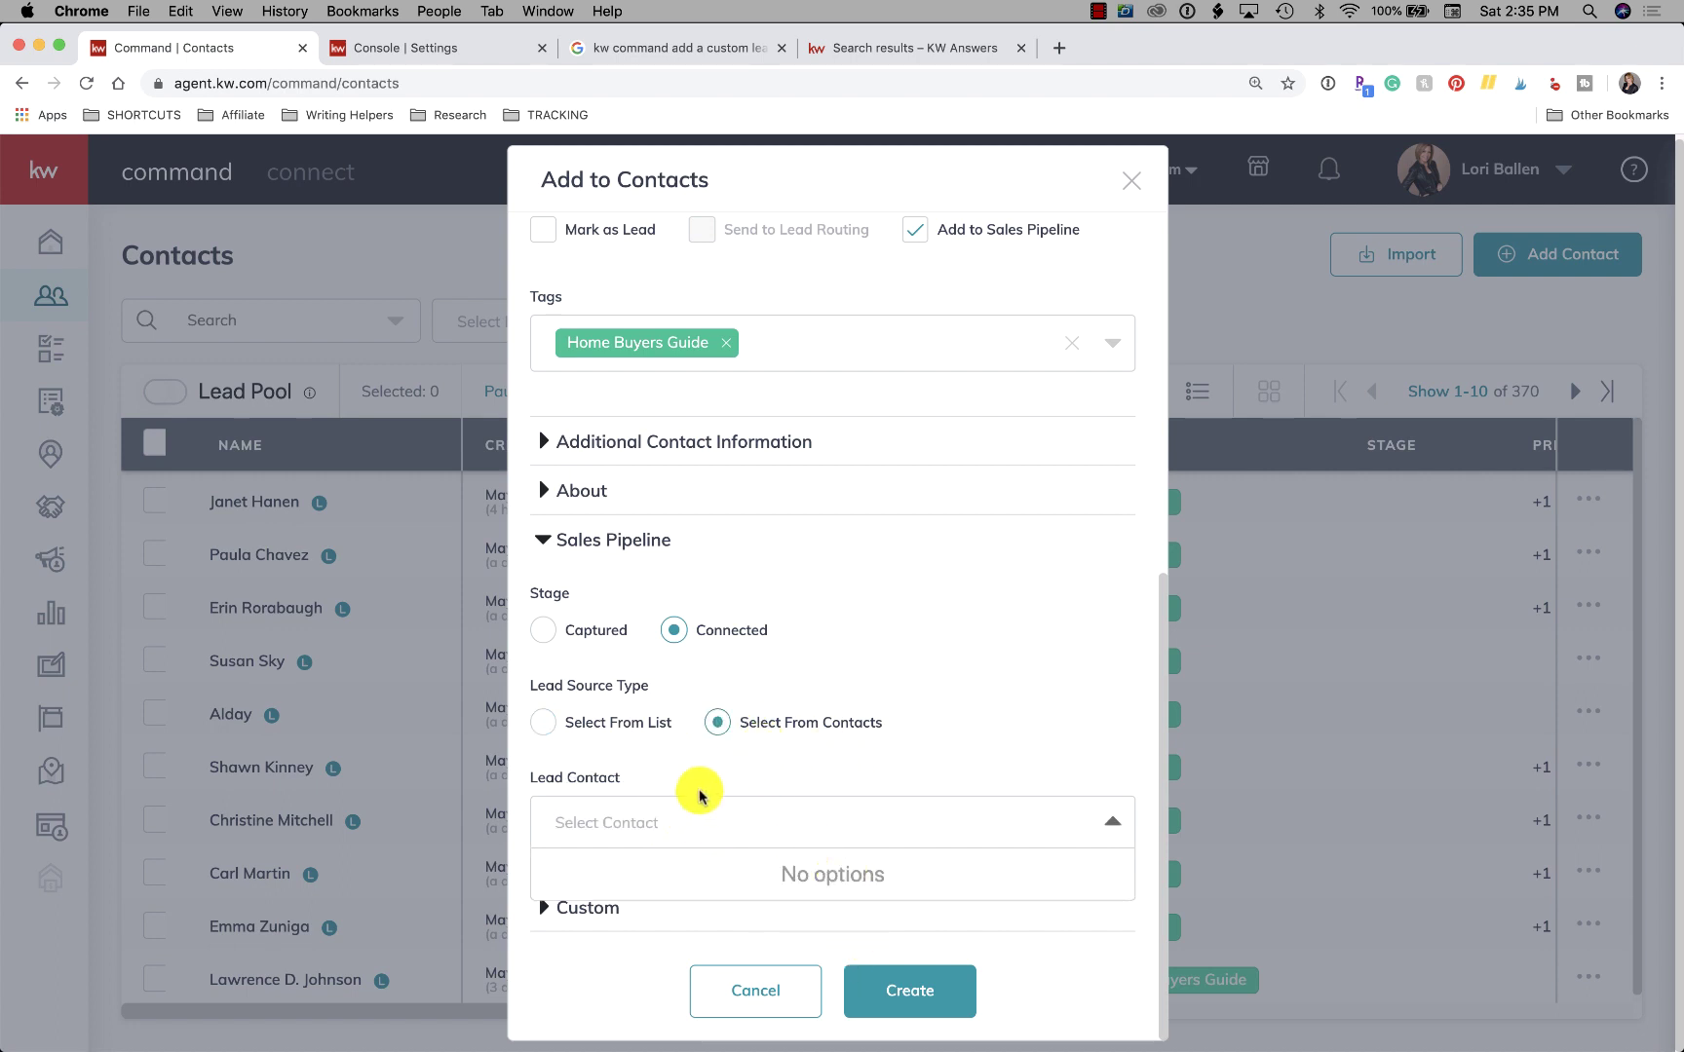
click(575, 730)
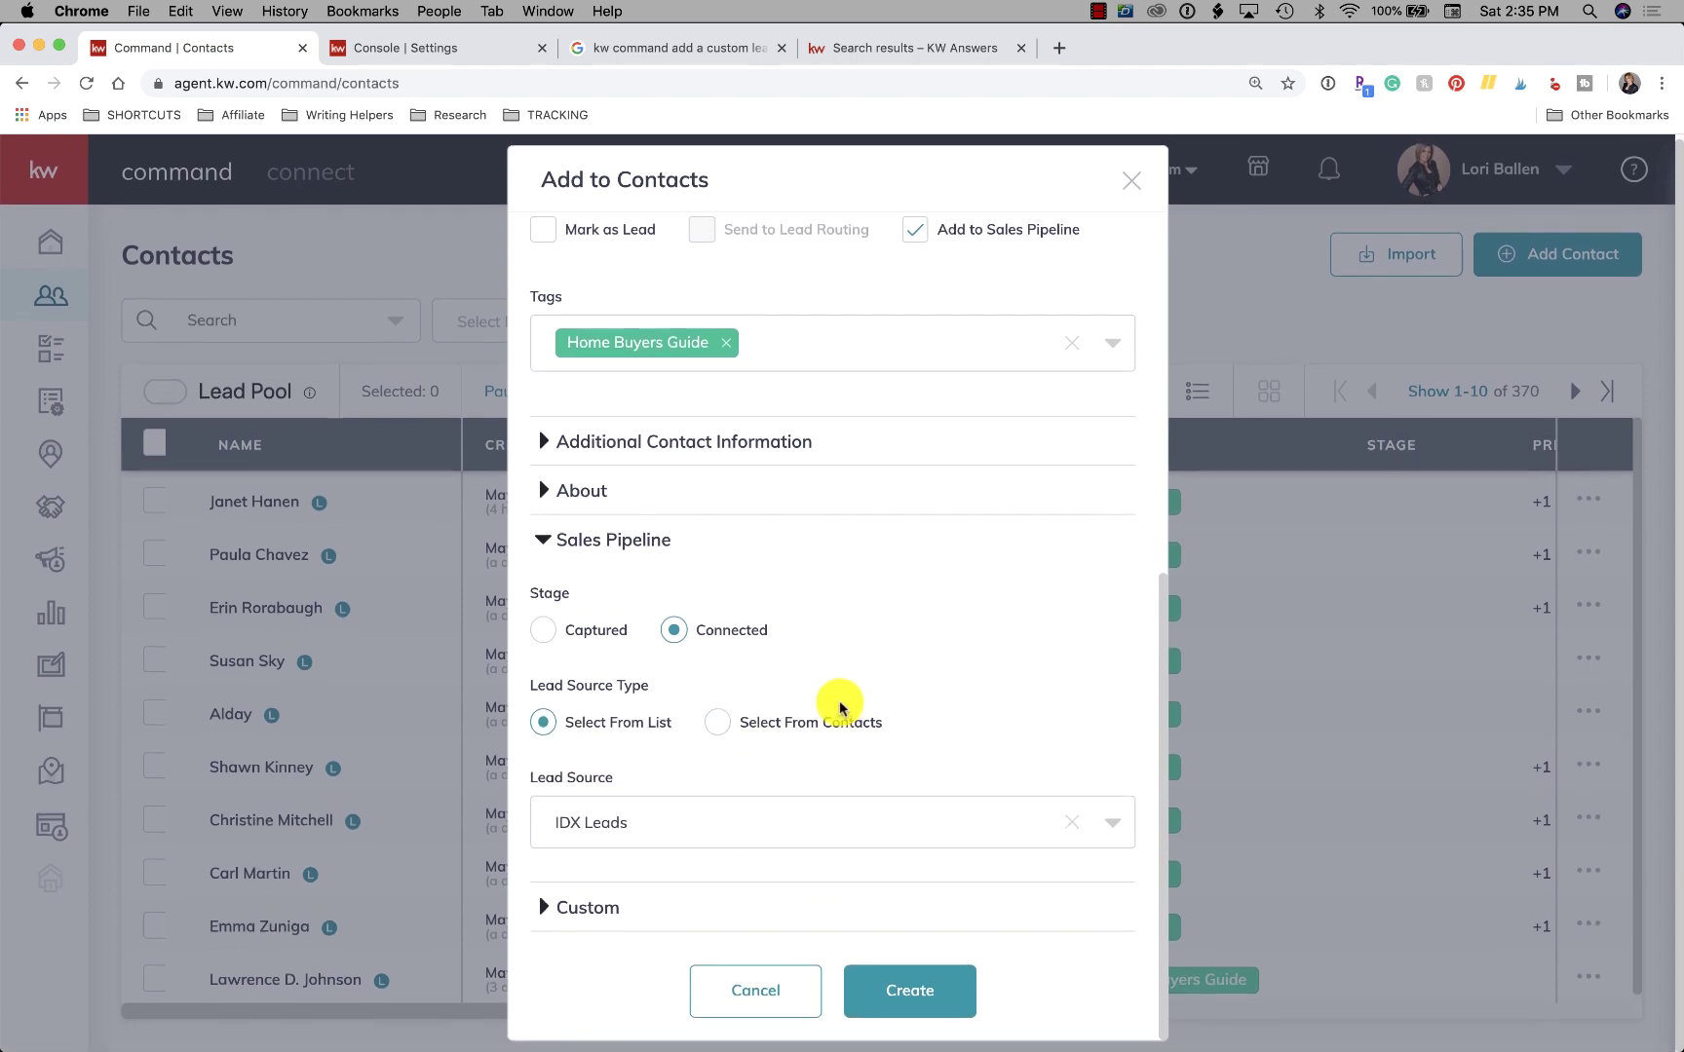
Browse the Lead Source list and keep IDX Leads as the selected source.
click(725, 828)
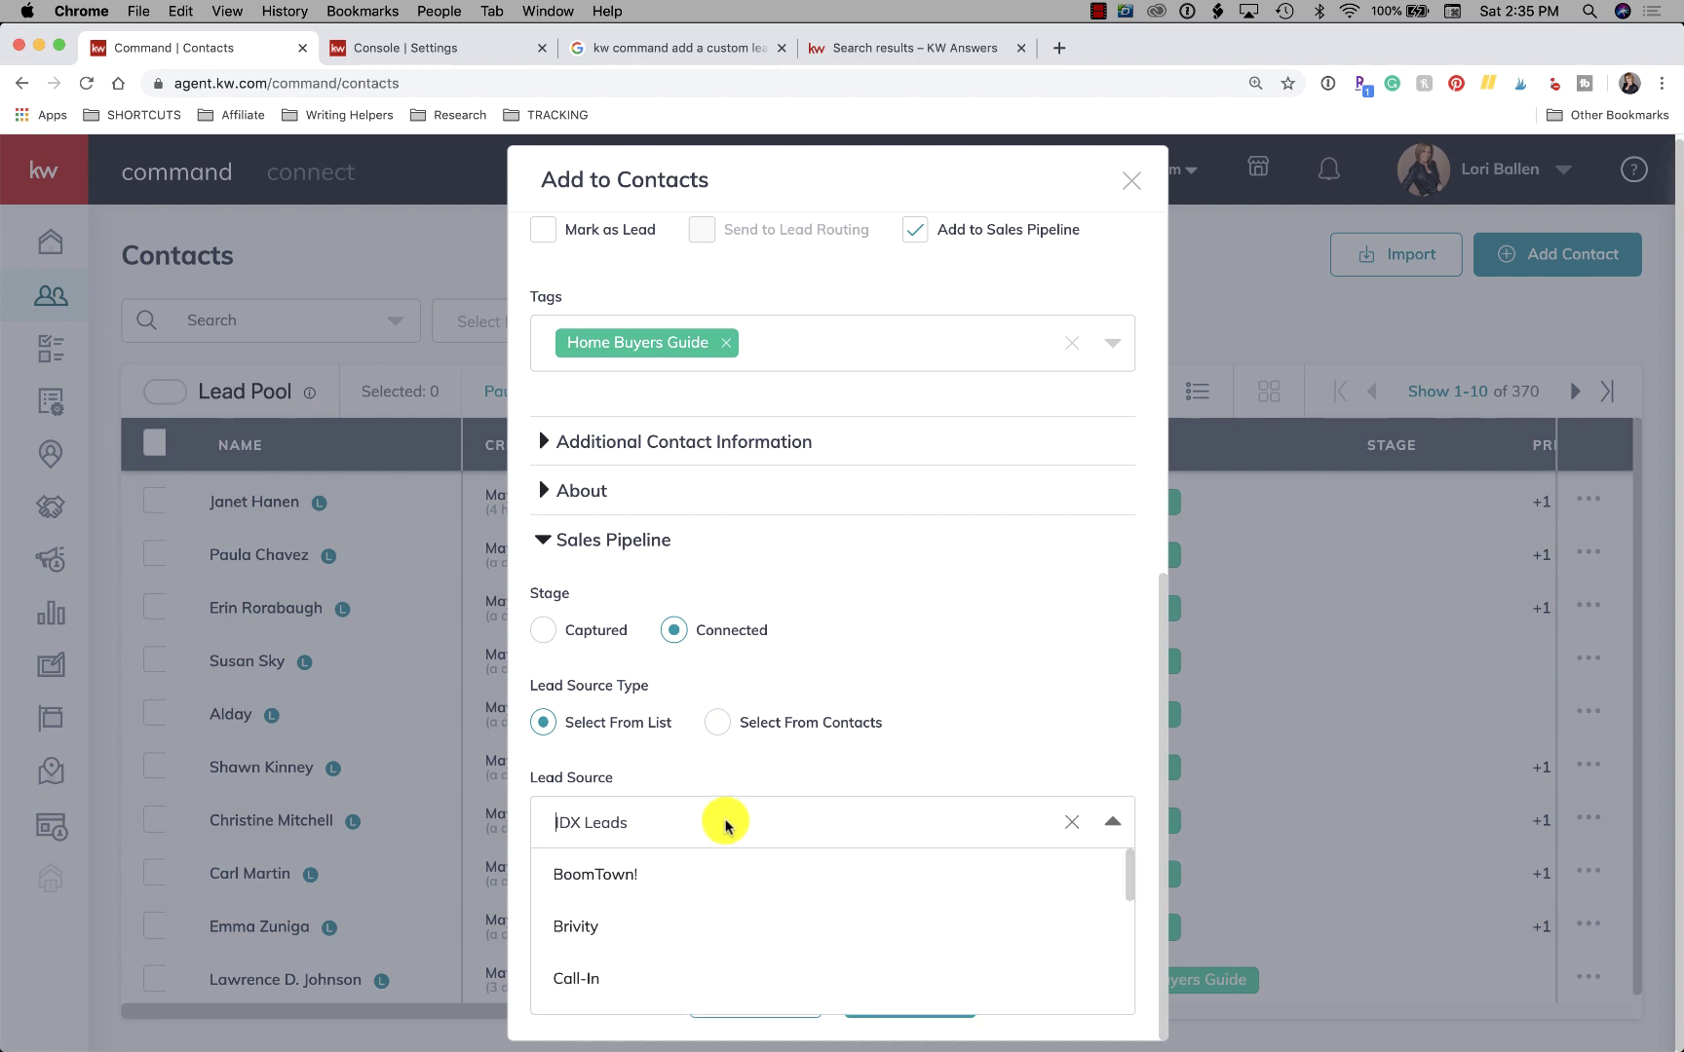
scroll(717, 945, down, 5)
scroll(718, 950, down, 6)
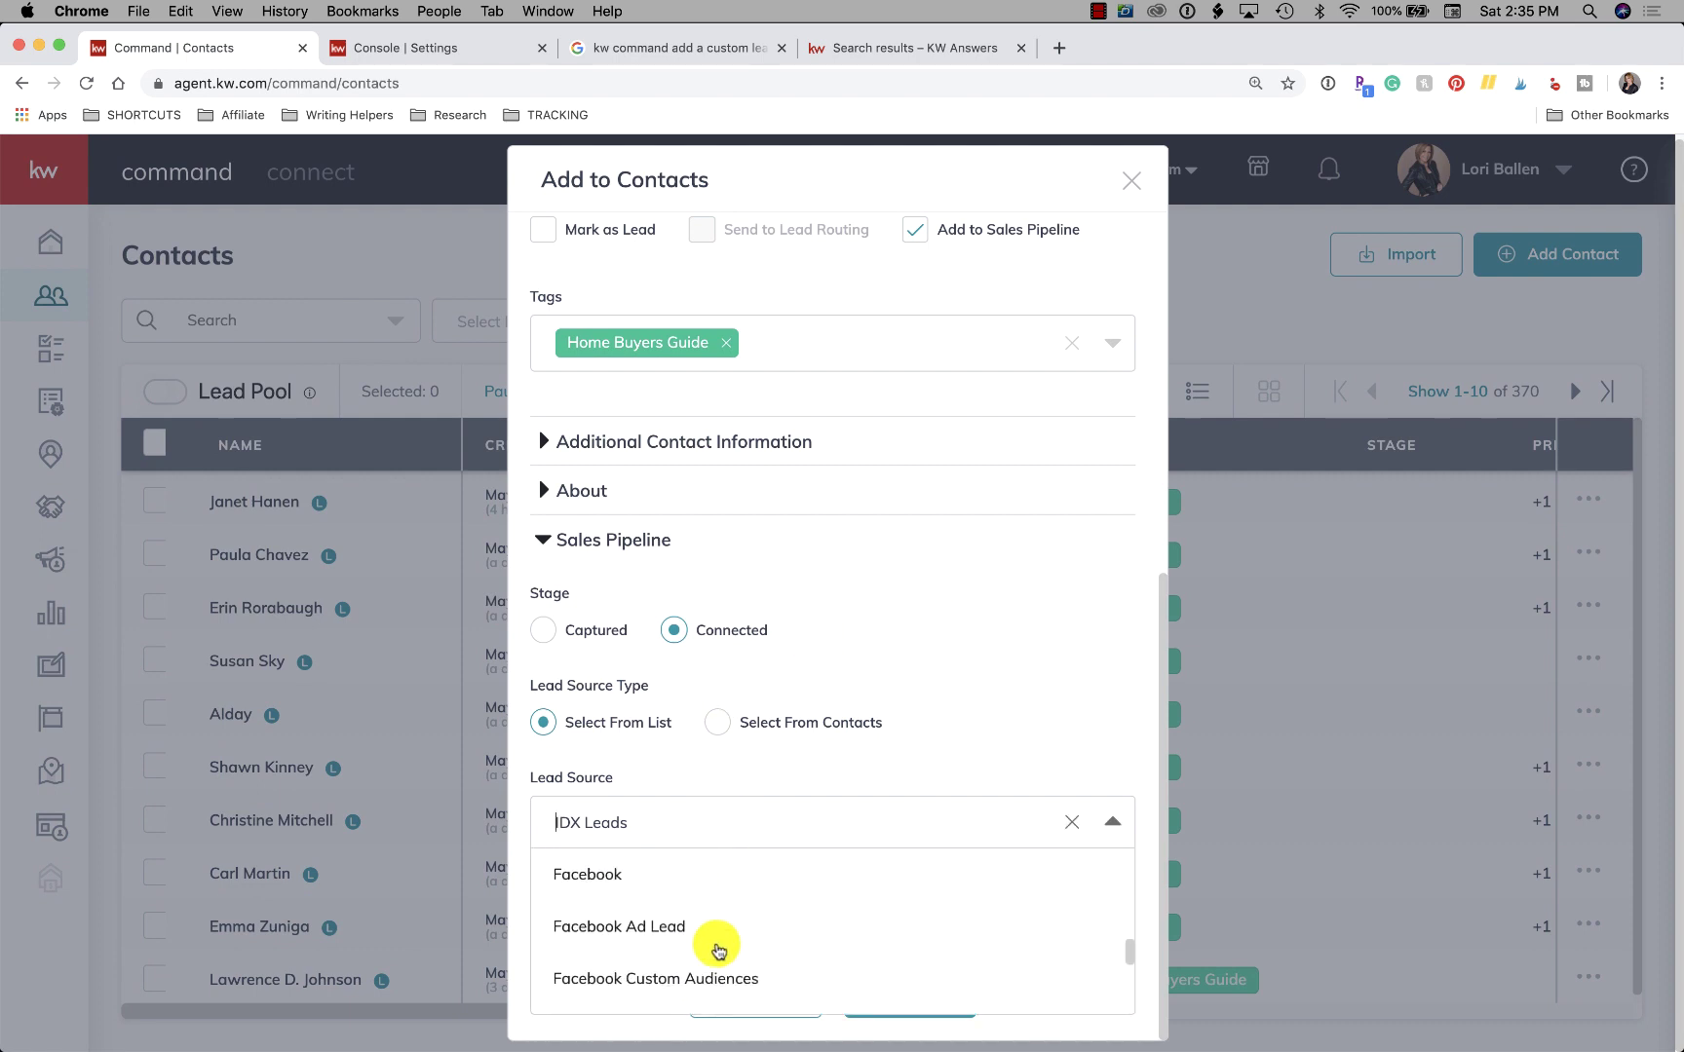
scroll(718, 950, down, 2)
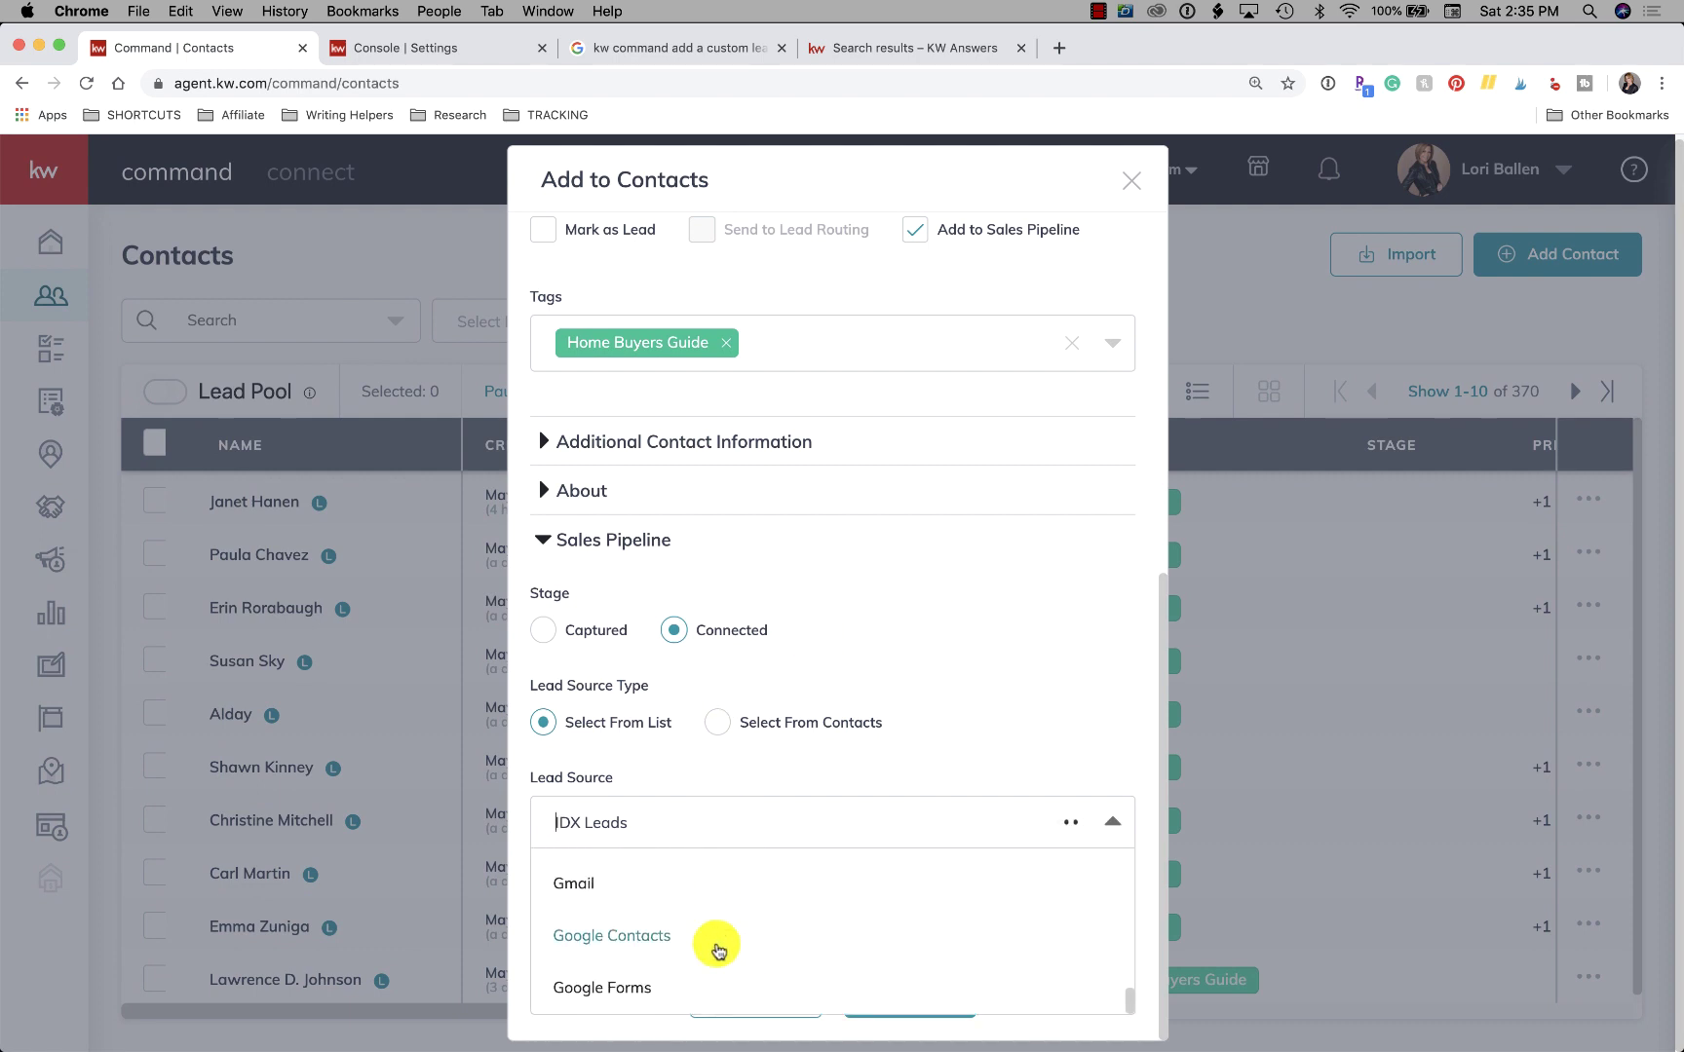
scroll(689, 941, up, 6)
scroll(691, 943, up, 5)
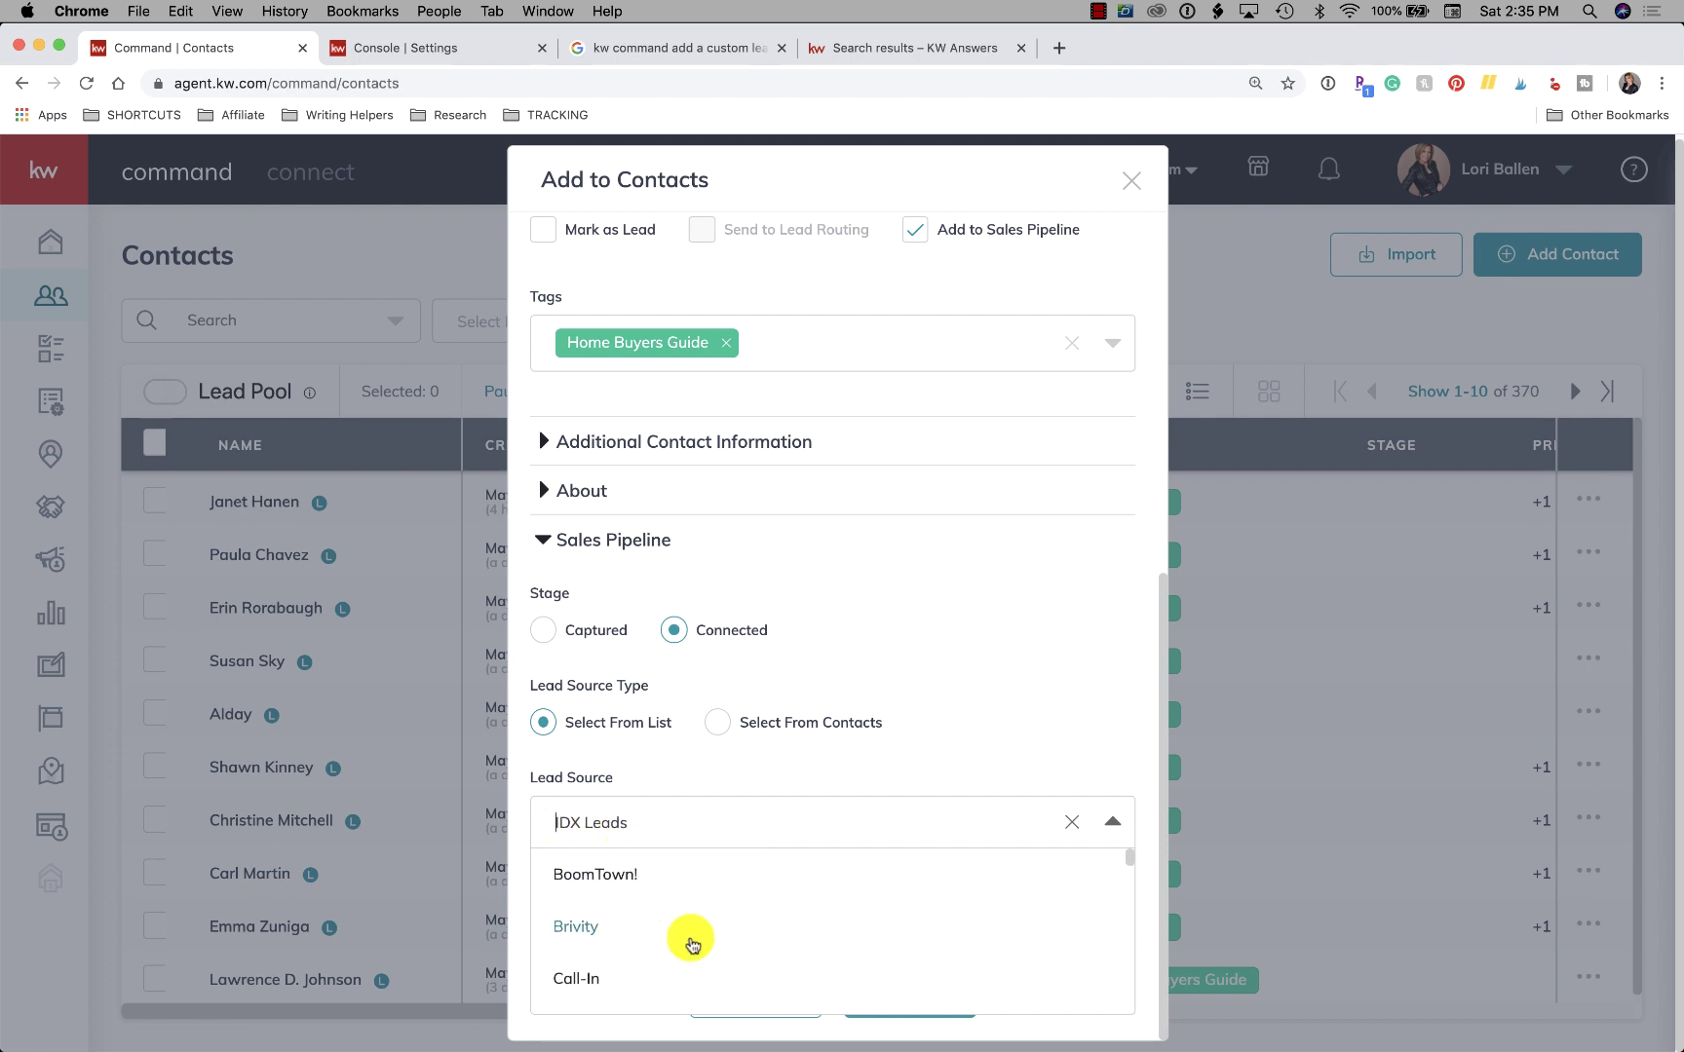
scroll(691, 943, down, 10)
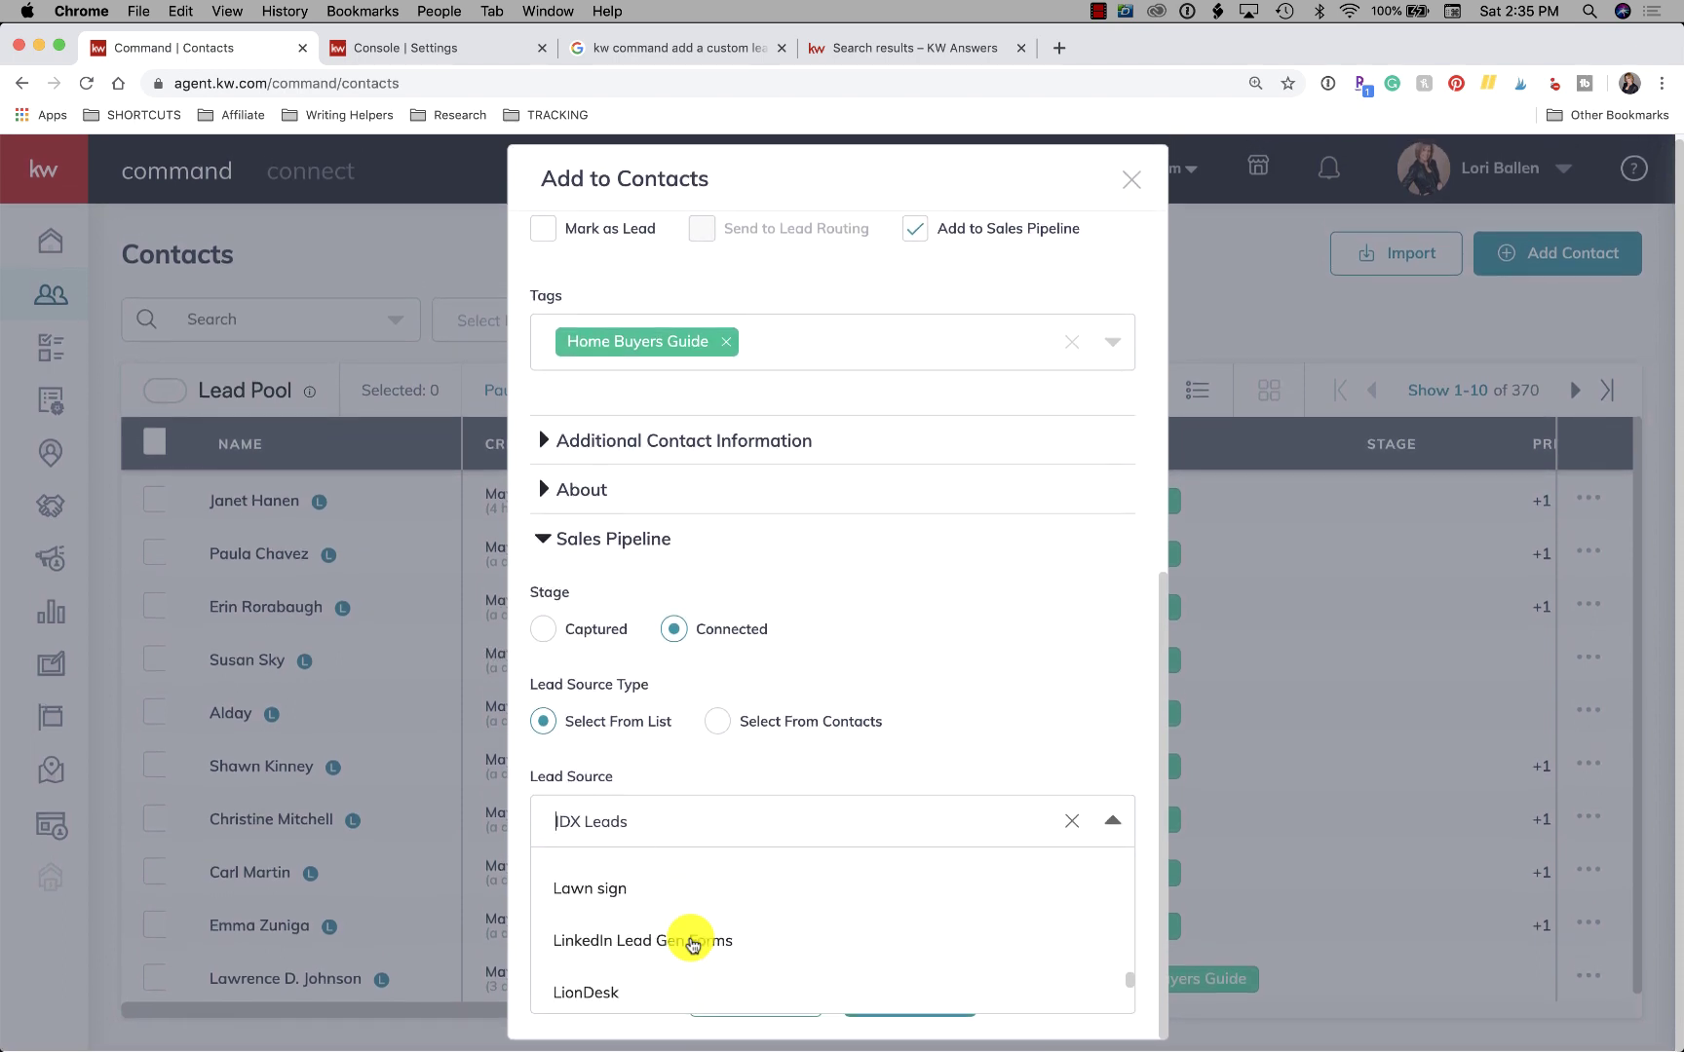
click(955, 677)
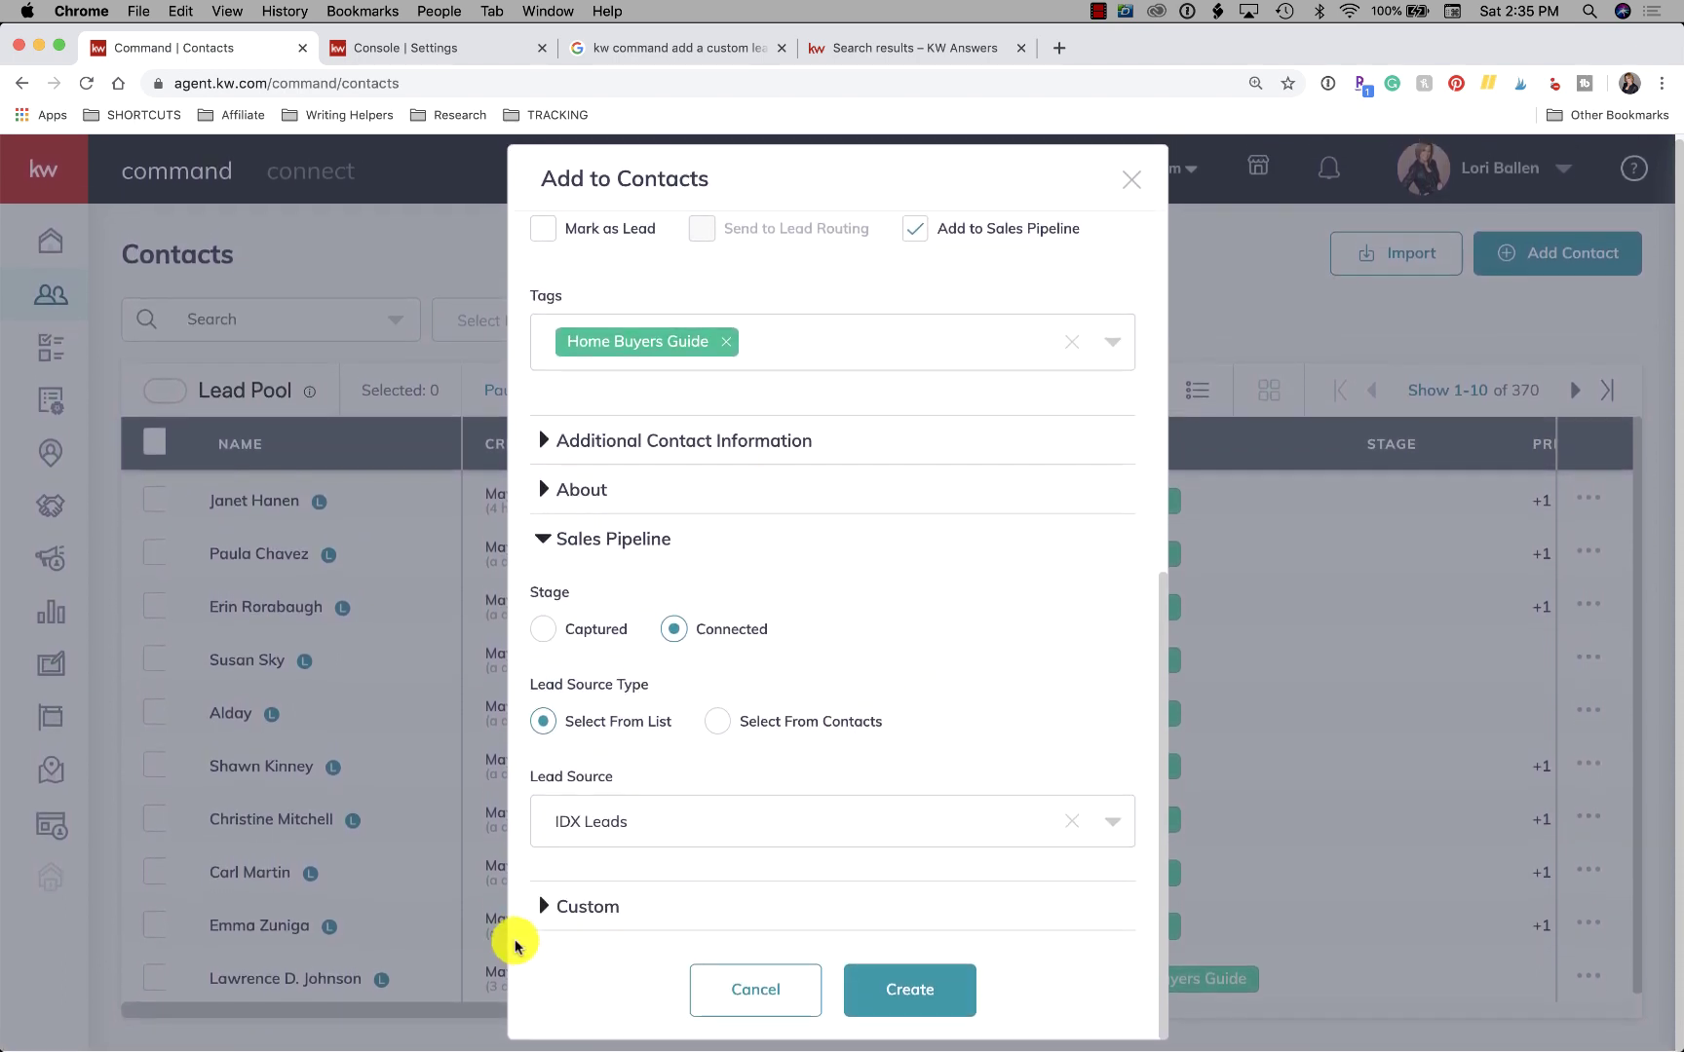
Expand the Custom section and click into the blank Landing Page URL field.
click(550, 907)
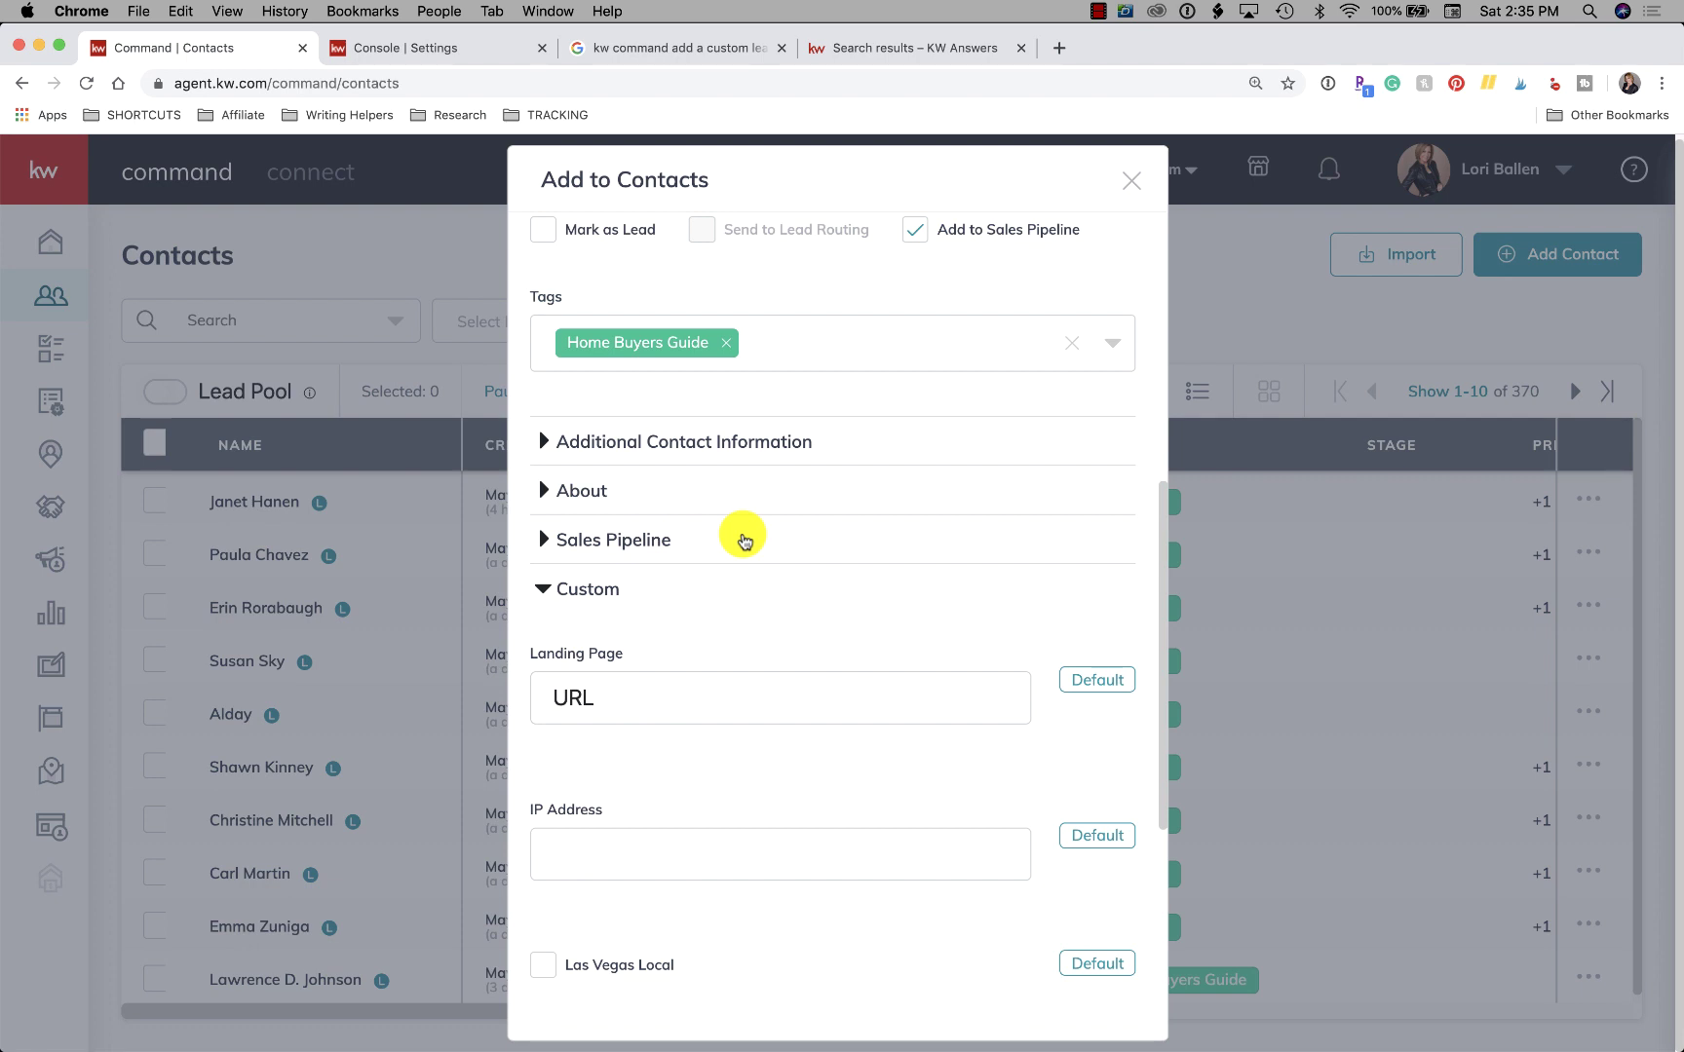
scroll(742, 539, down, 3)
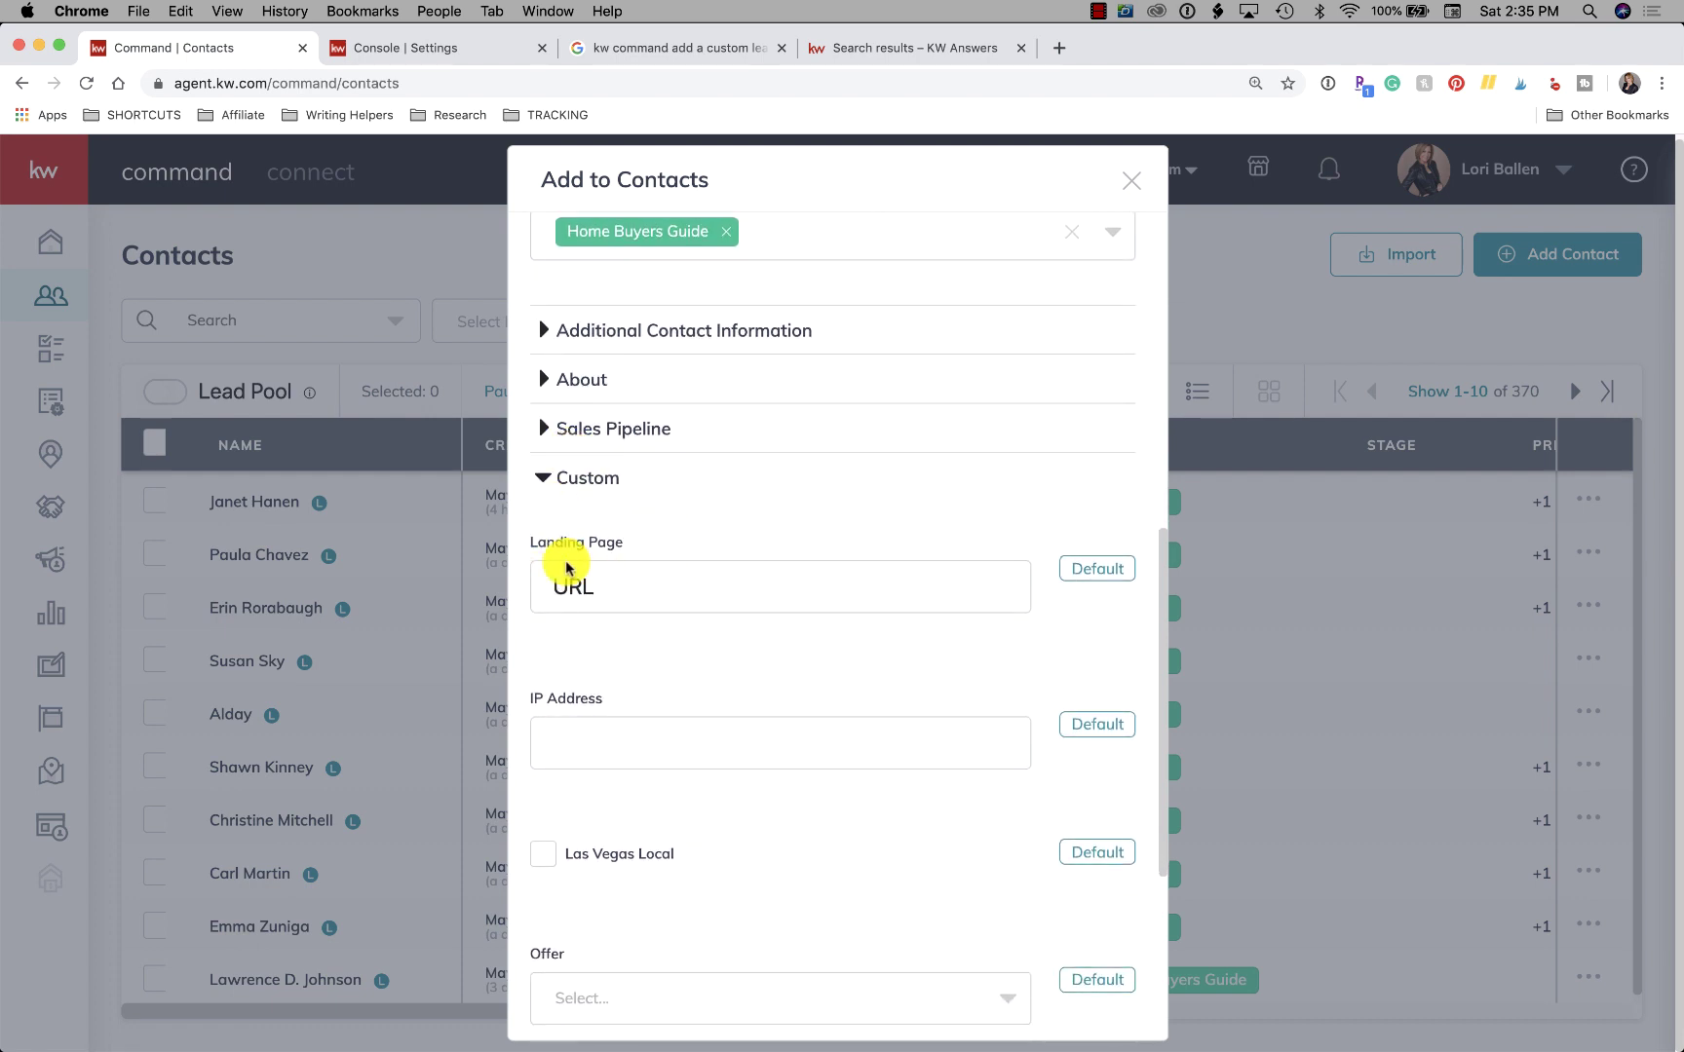
click(676, 570)
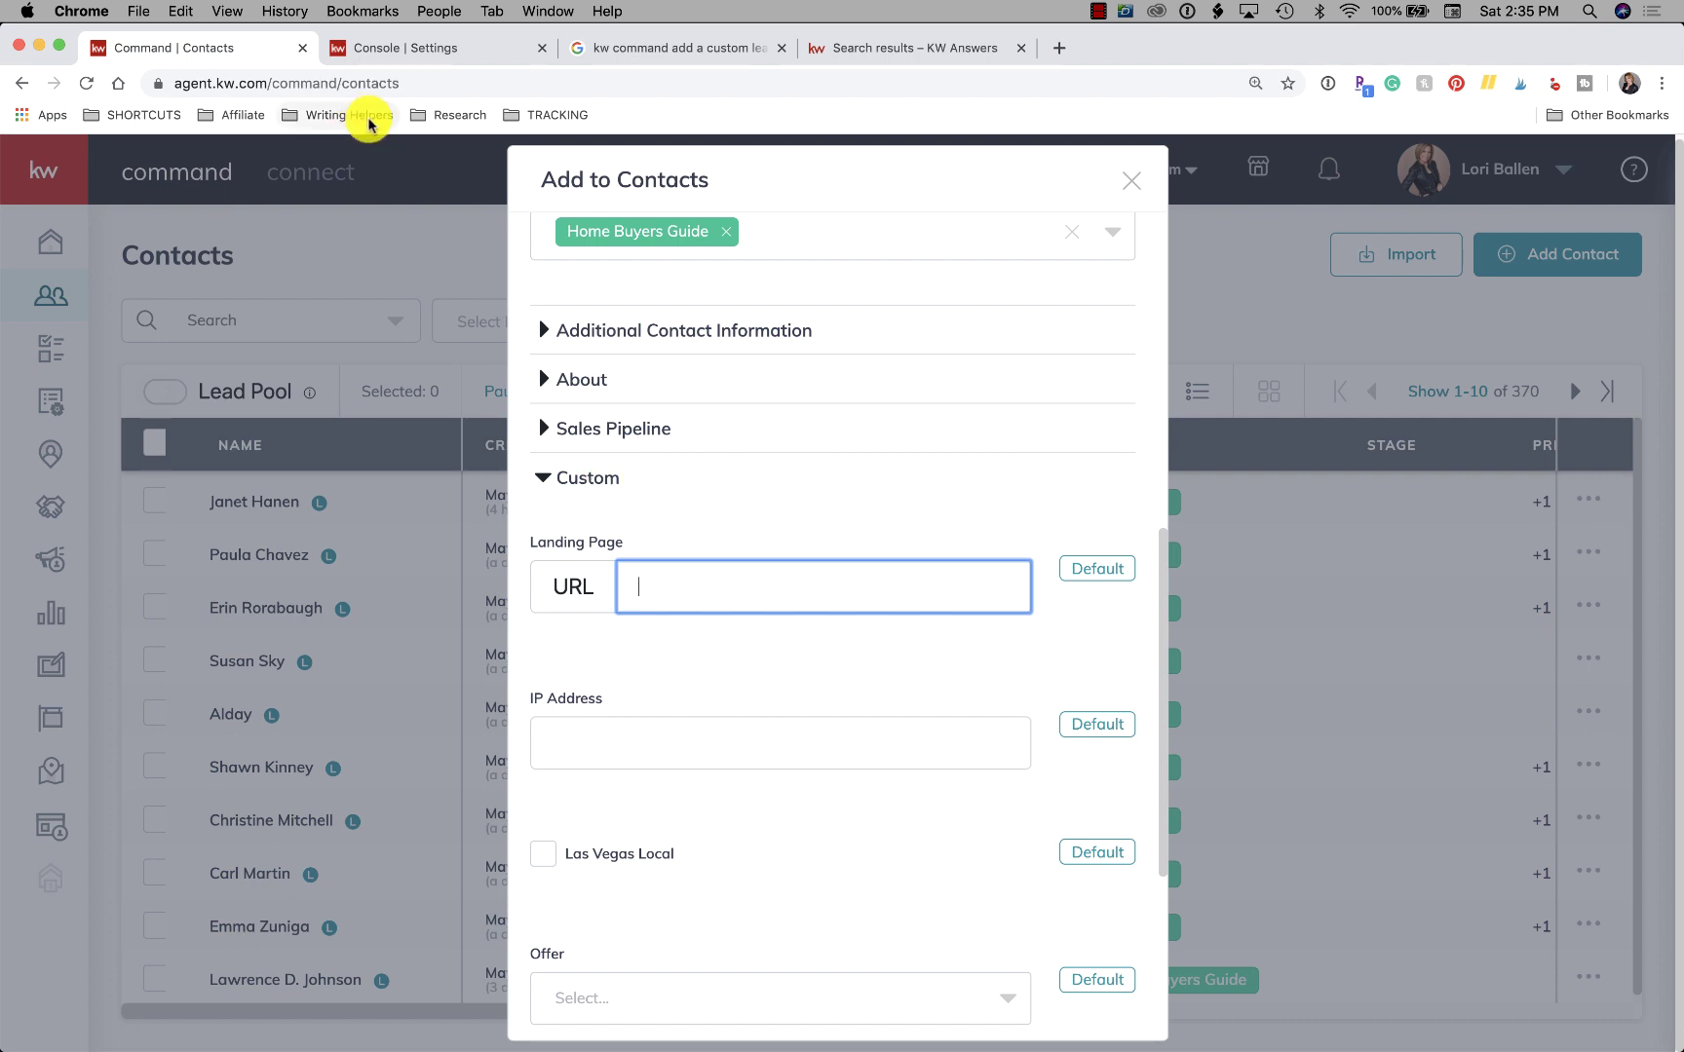
click(407, 51)
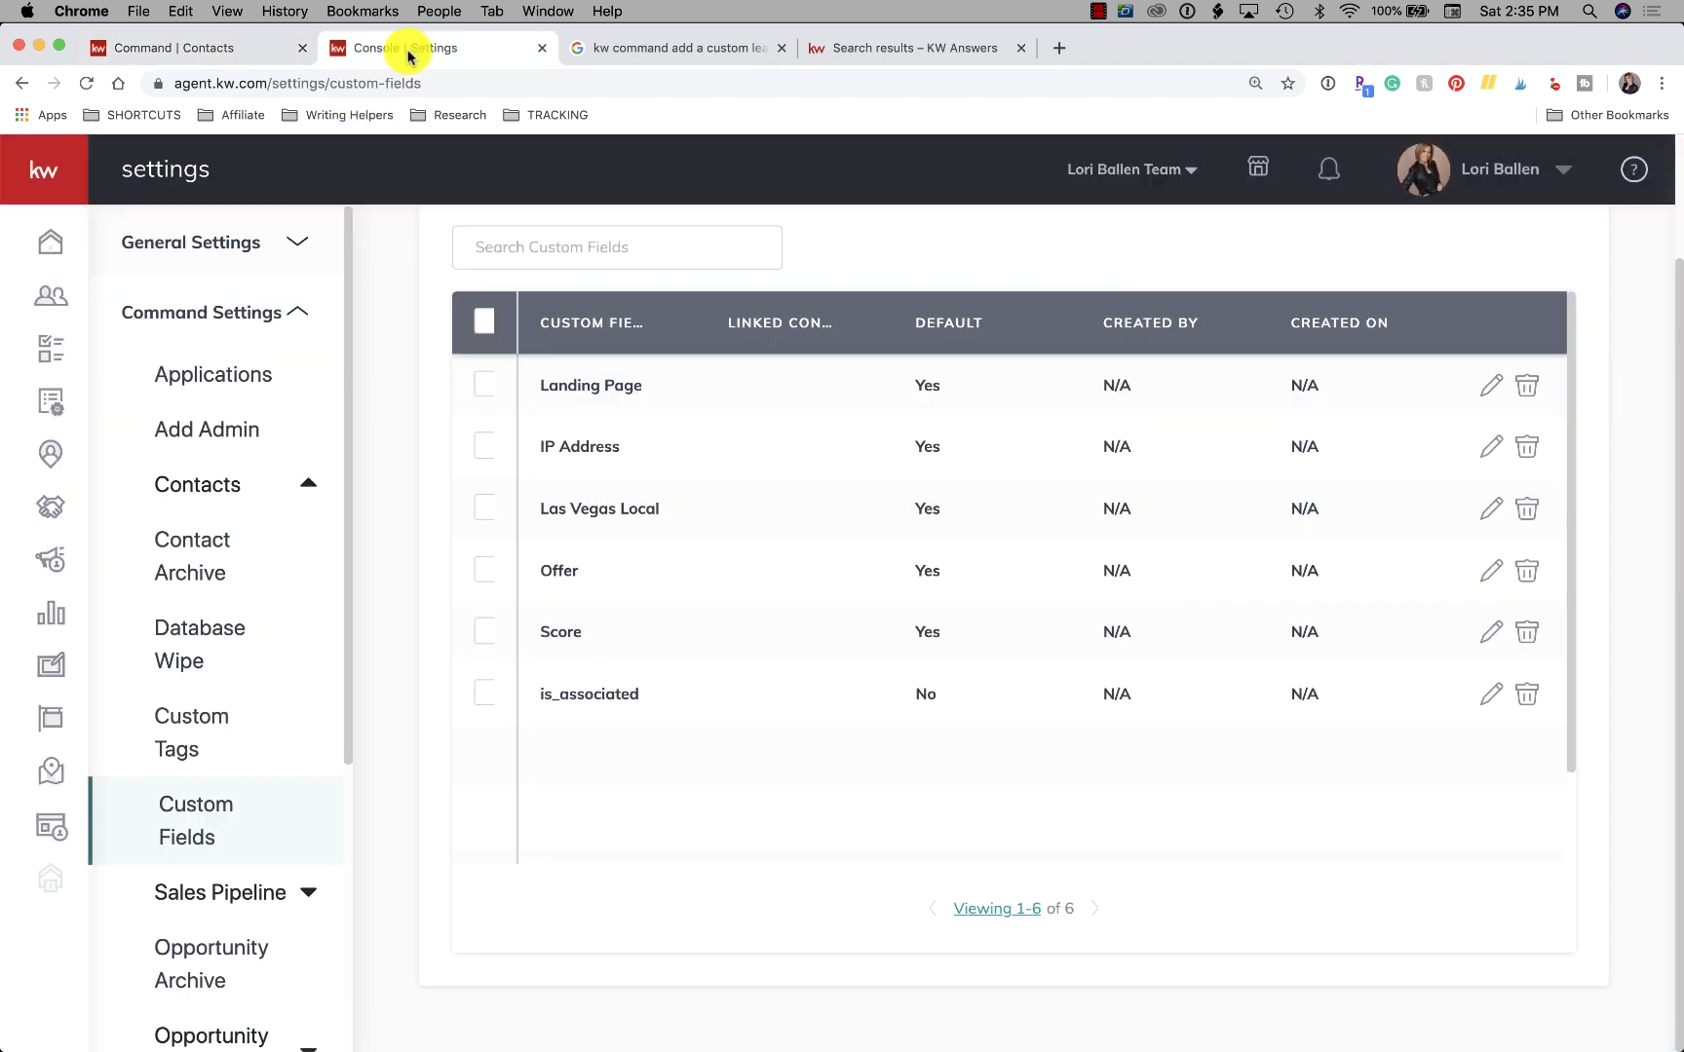
click(249, 325)
click(1535, 172)
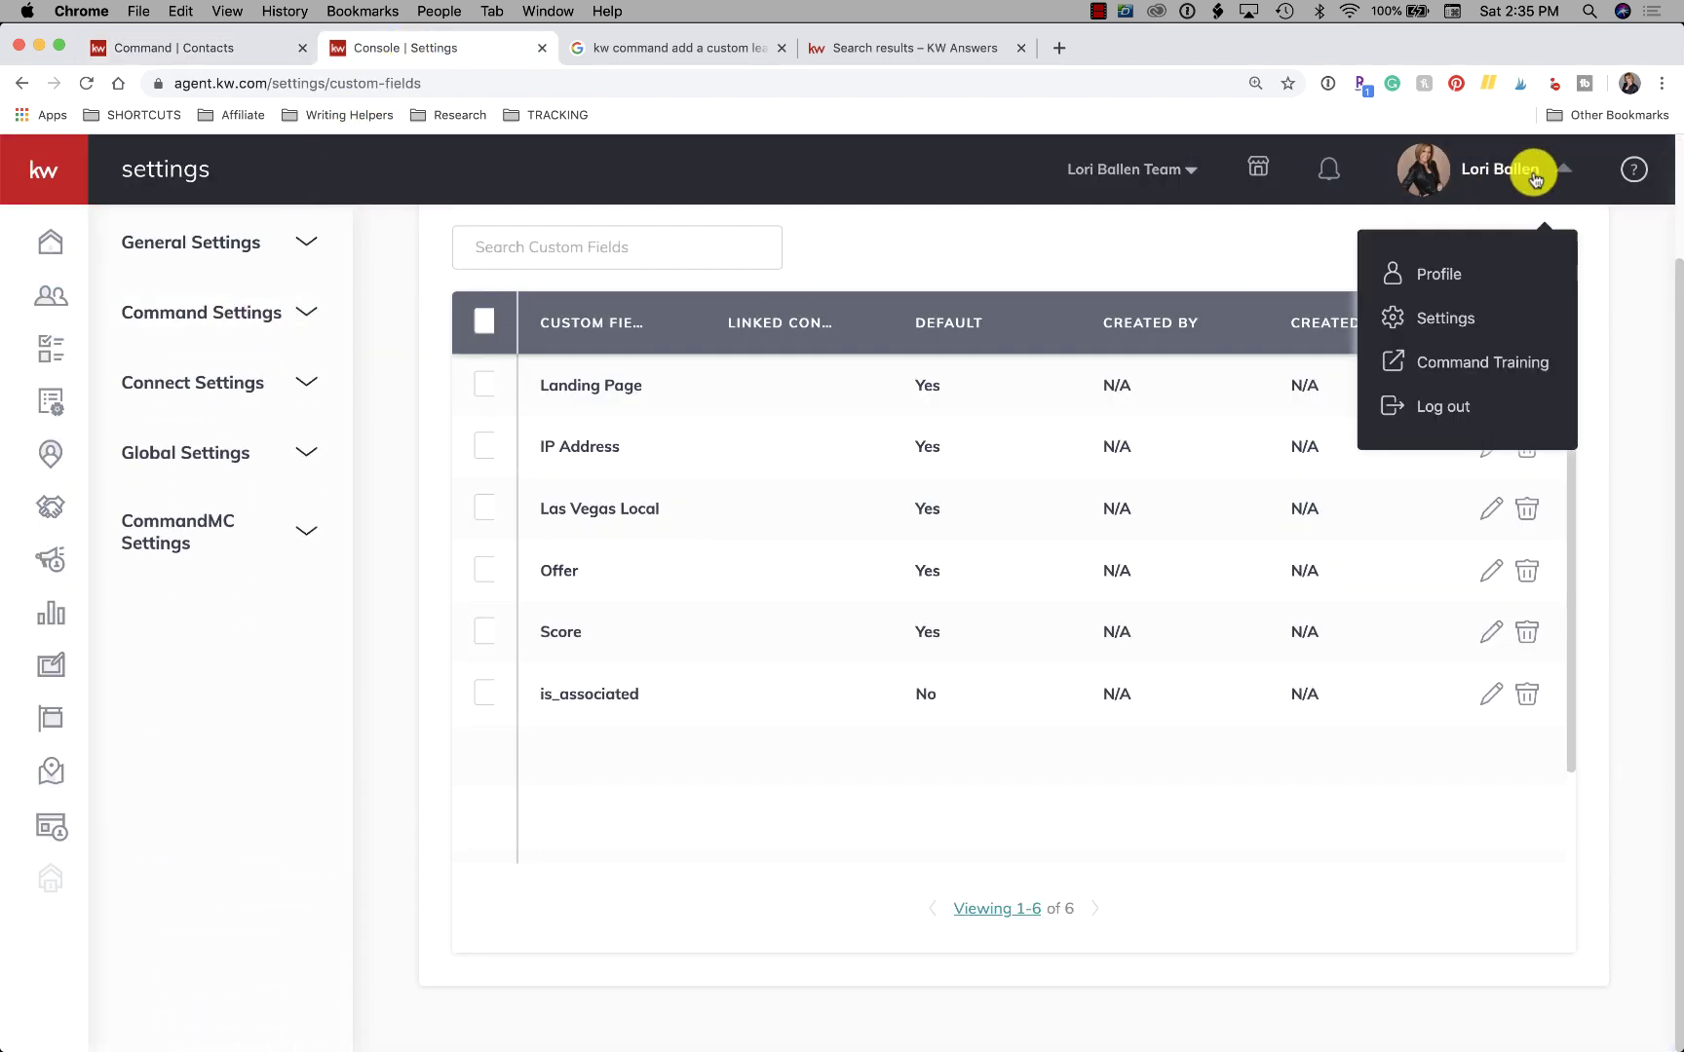
click(234, 321)
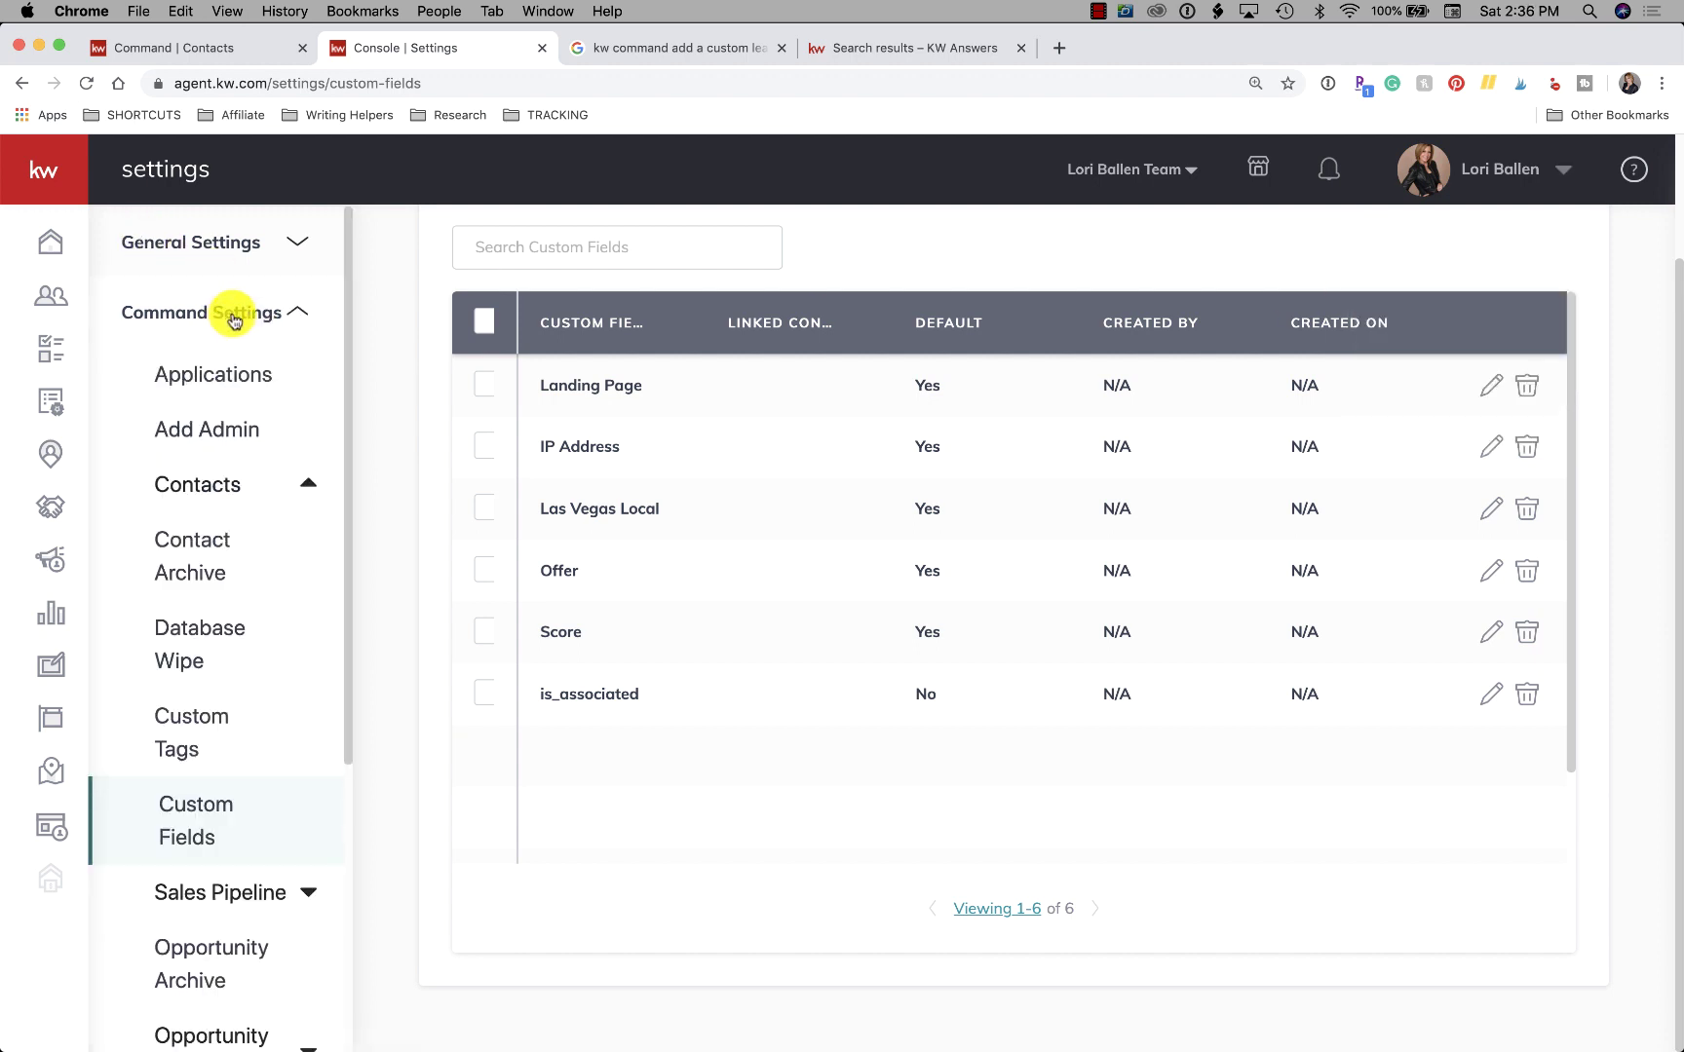
scroll(222, 553, down, 5)
click(222, 536)
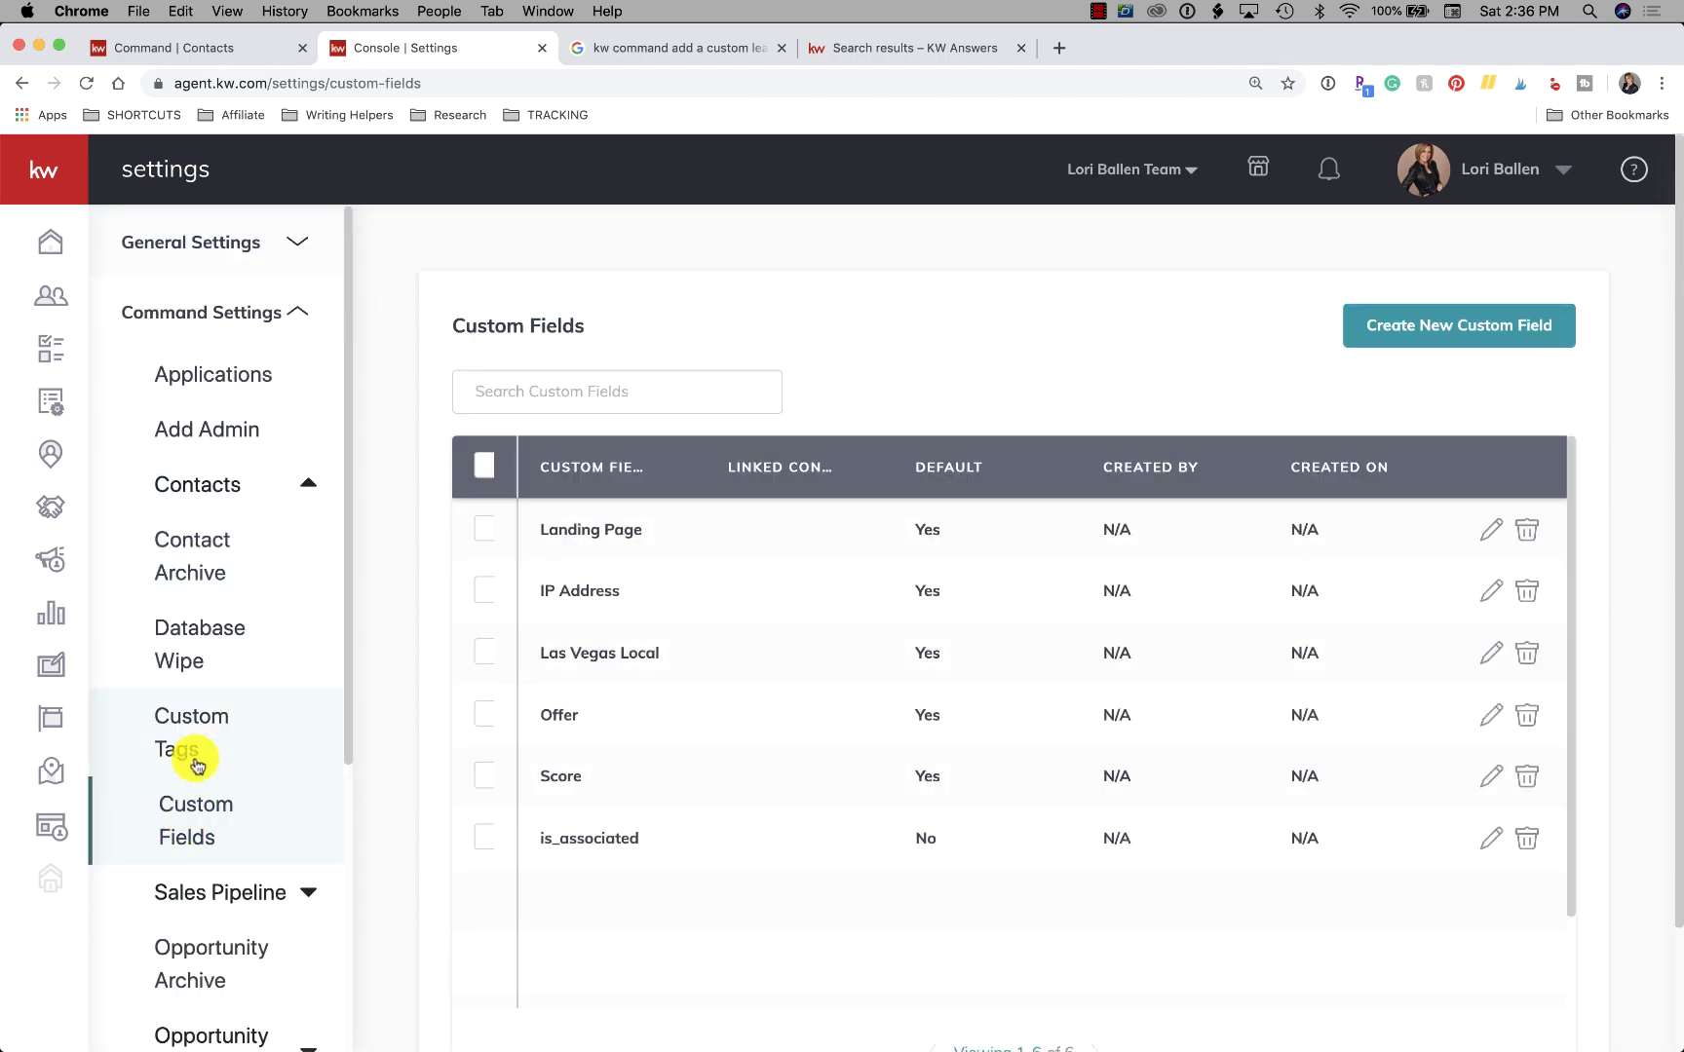
click(208, 732)
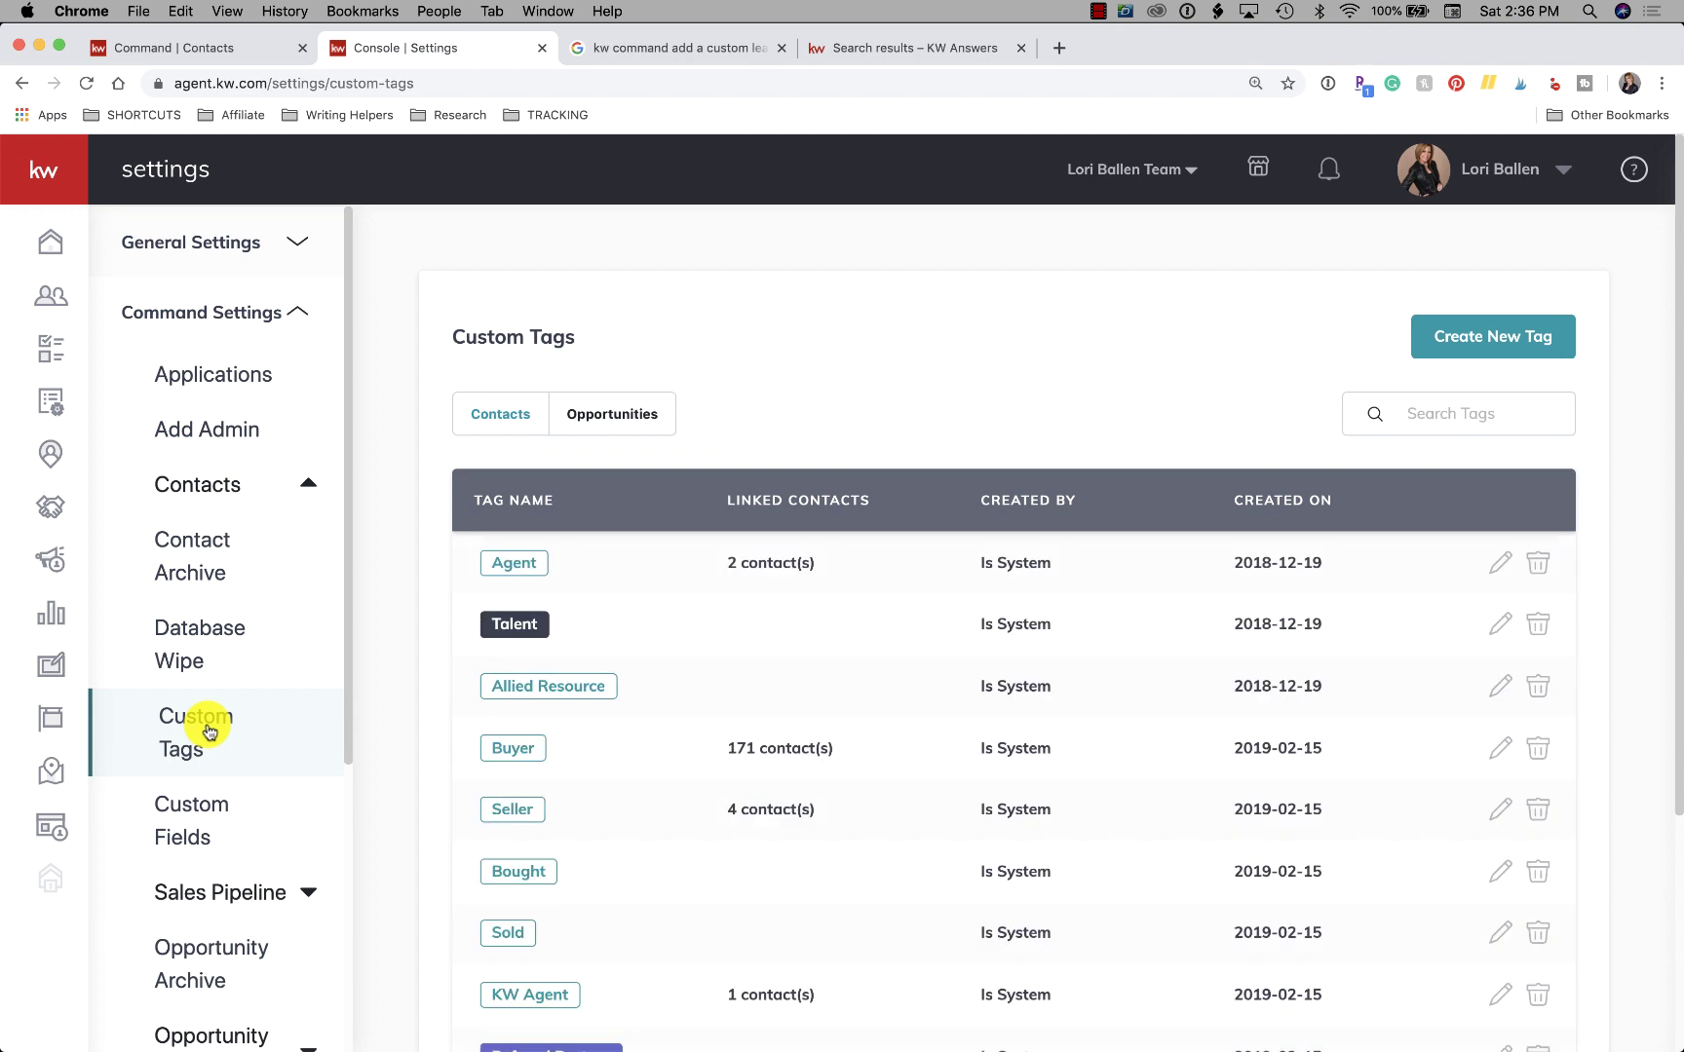
click(185, 813)
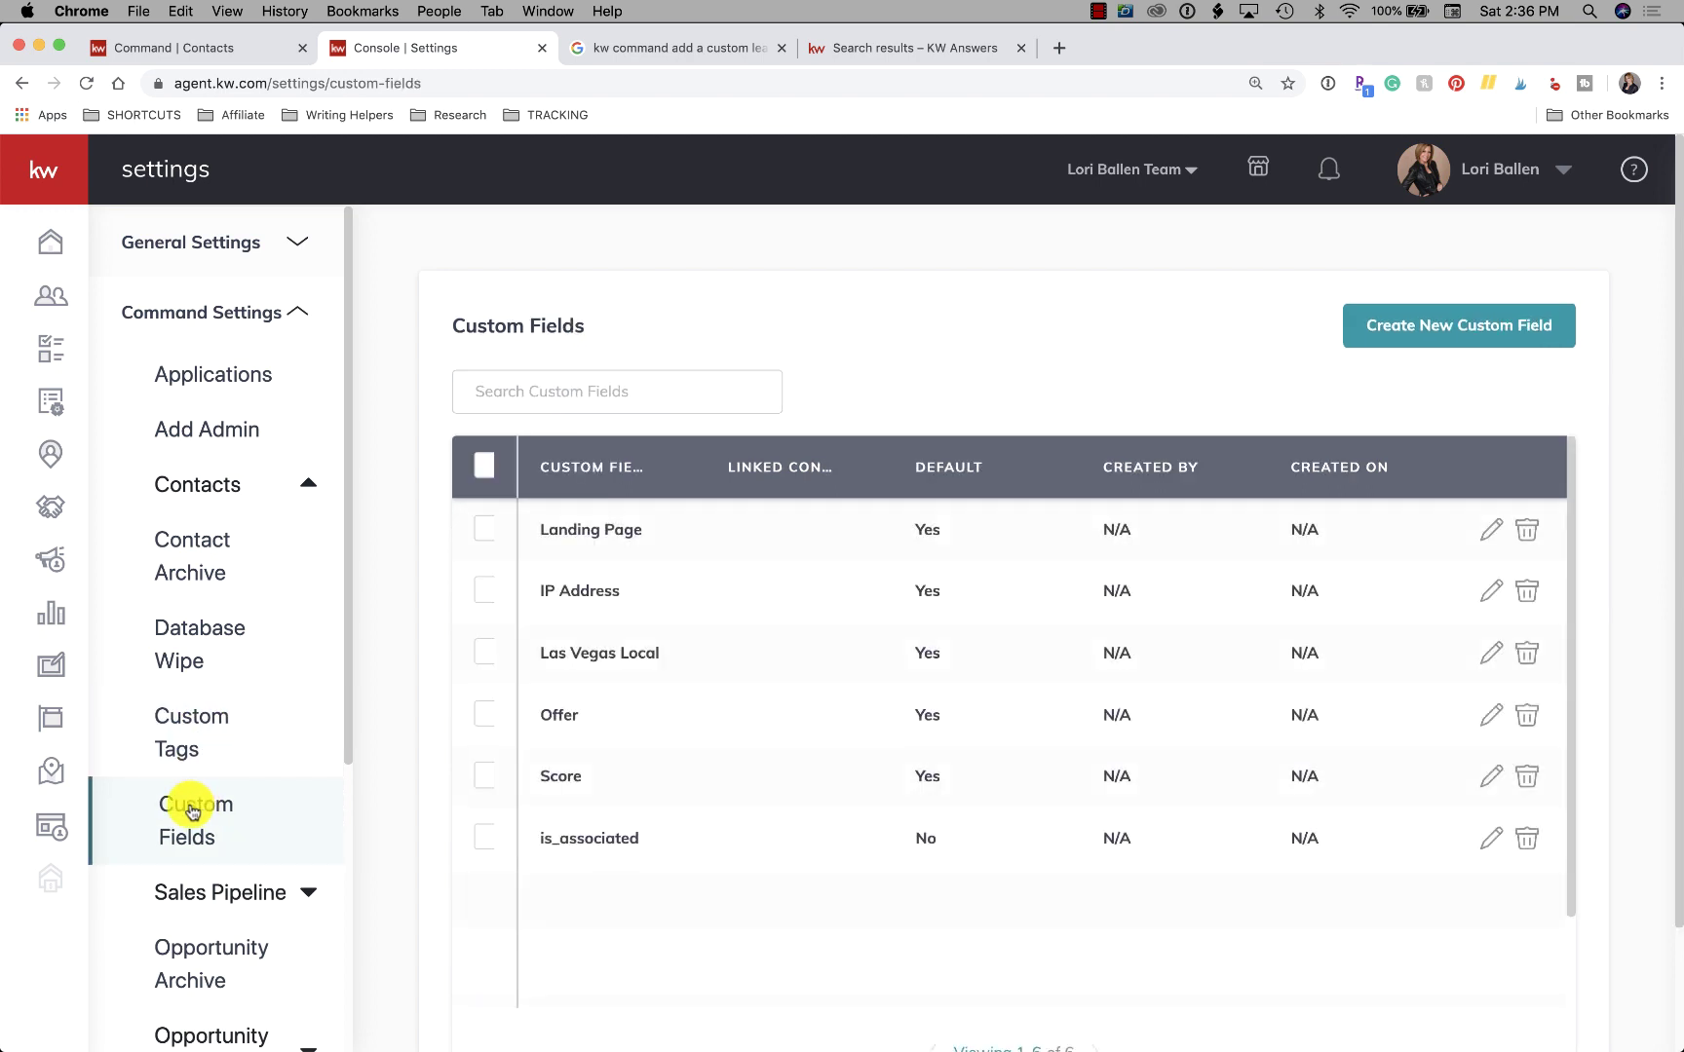
click(298, 322)
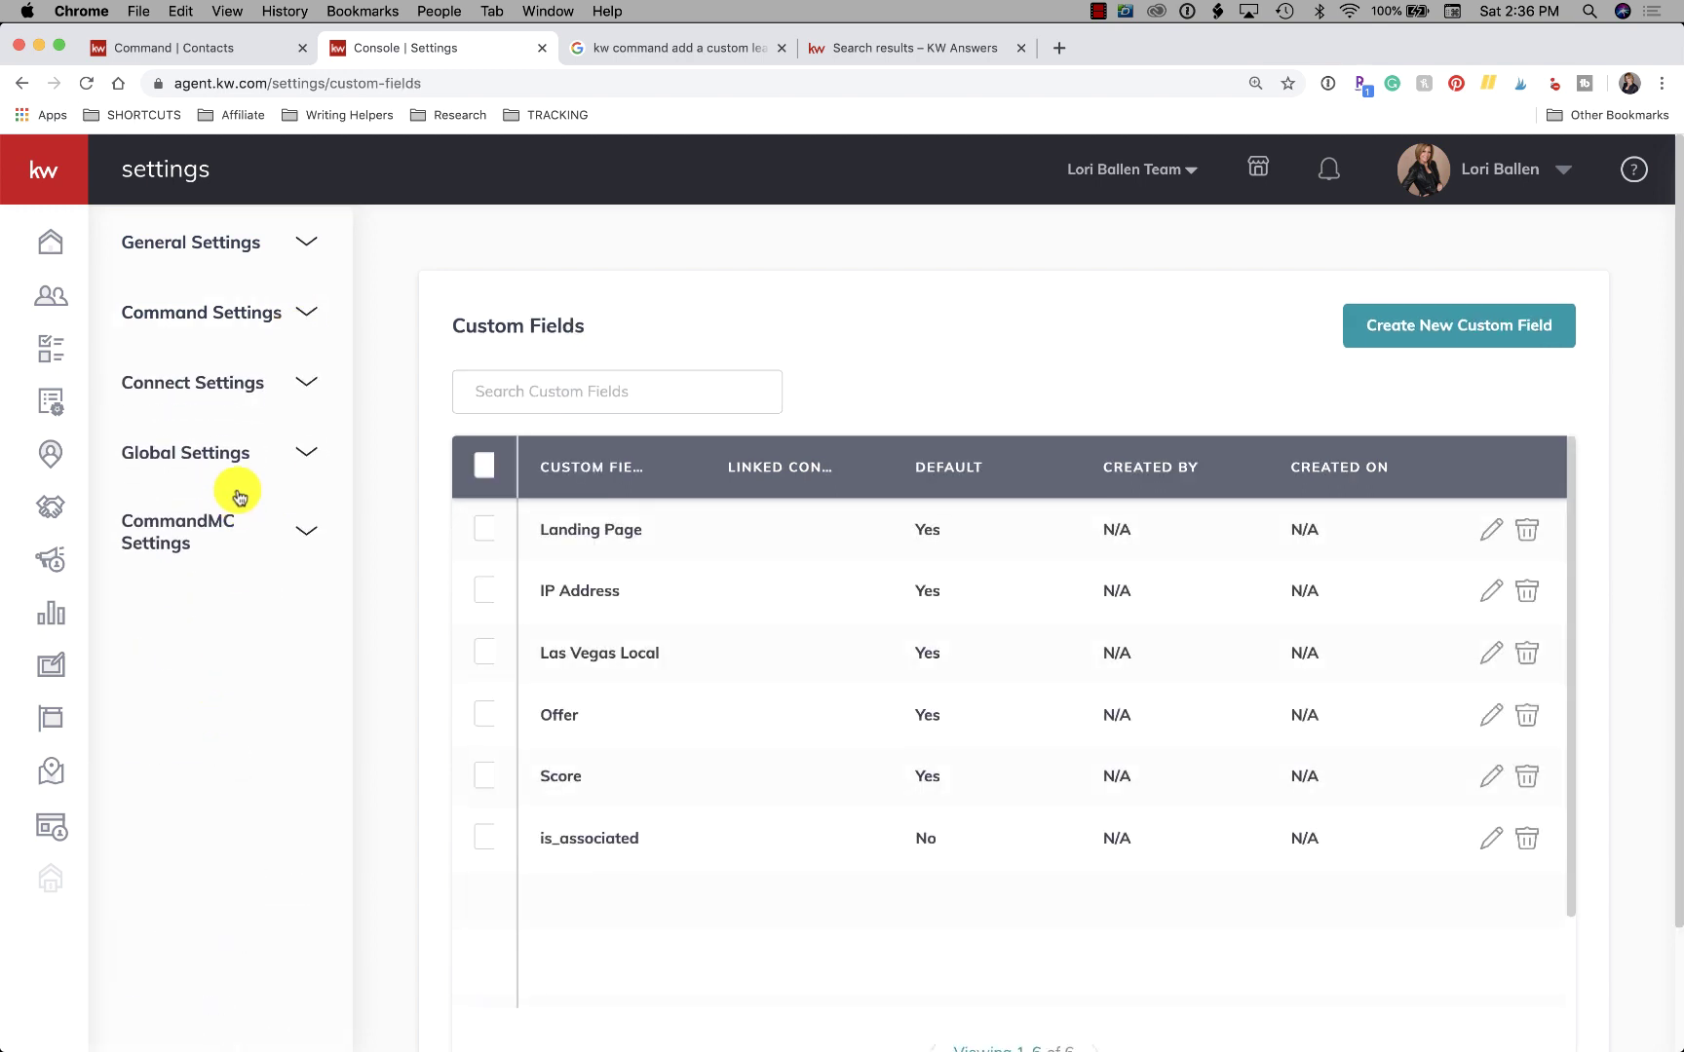
click(302, 452)
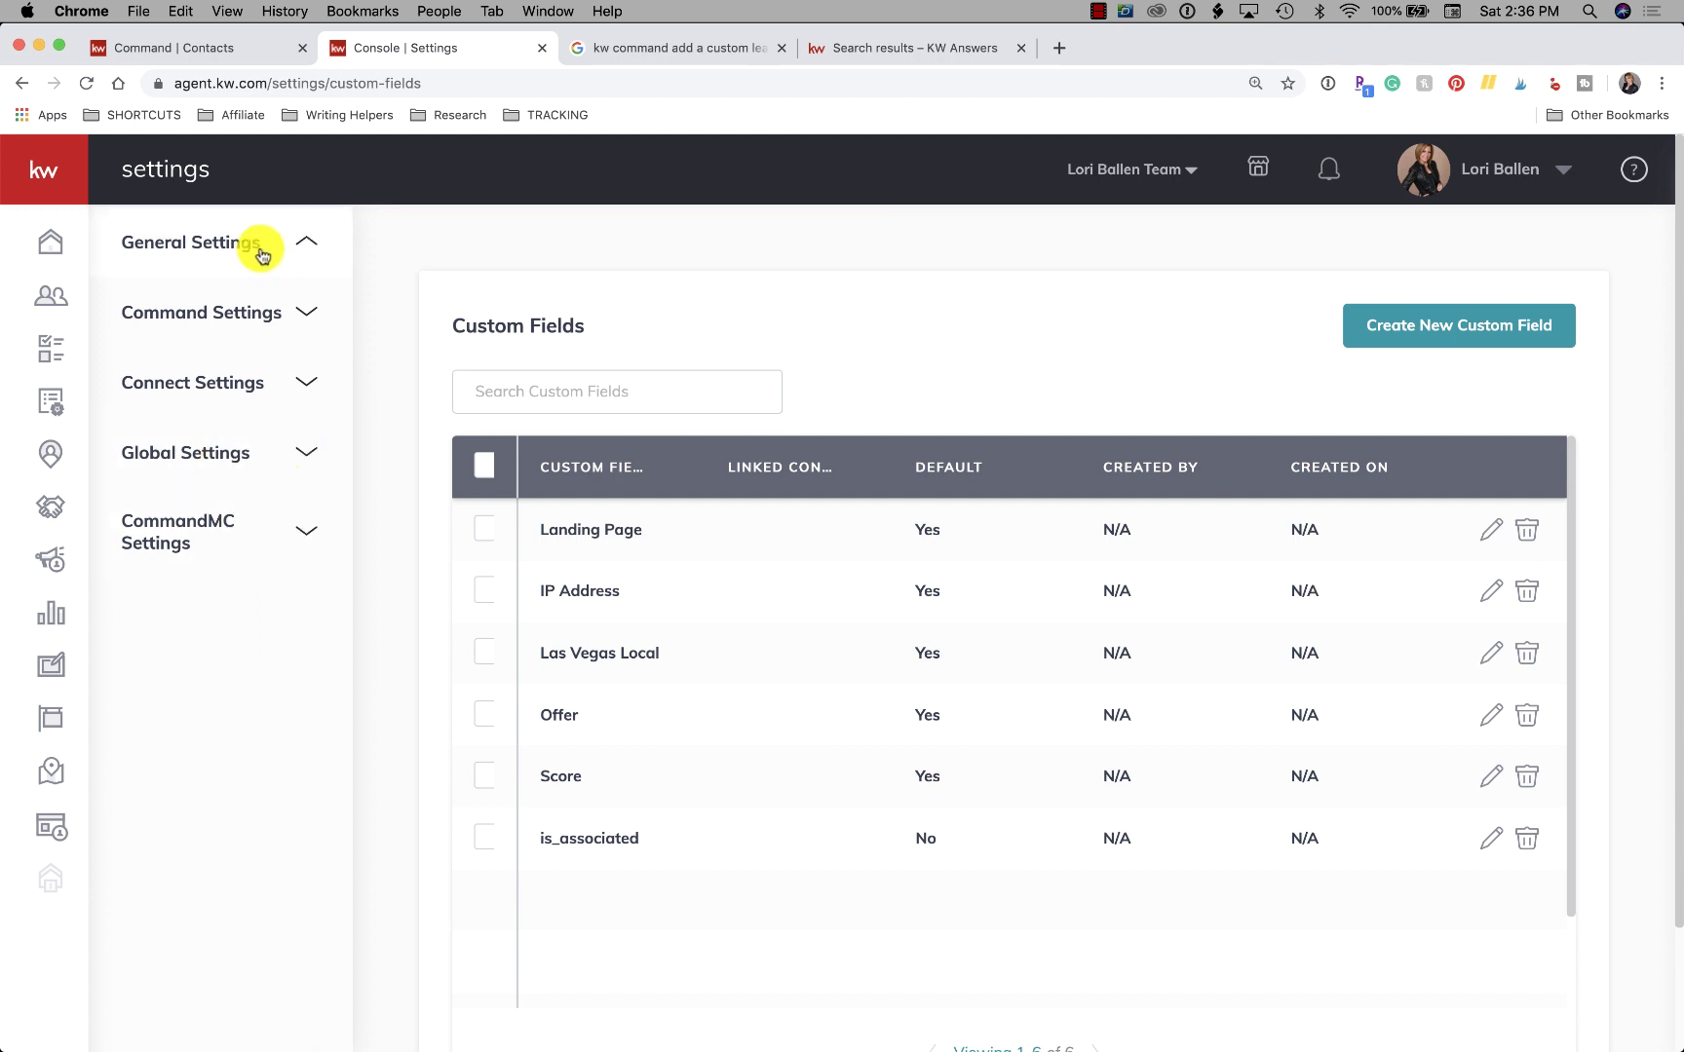
click(259, 308)
scroll(244, 384, down, 4)
scroll(248, 390, down, 6)
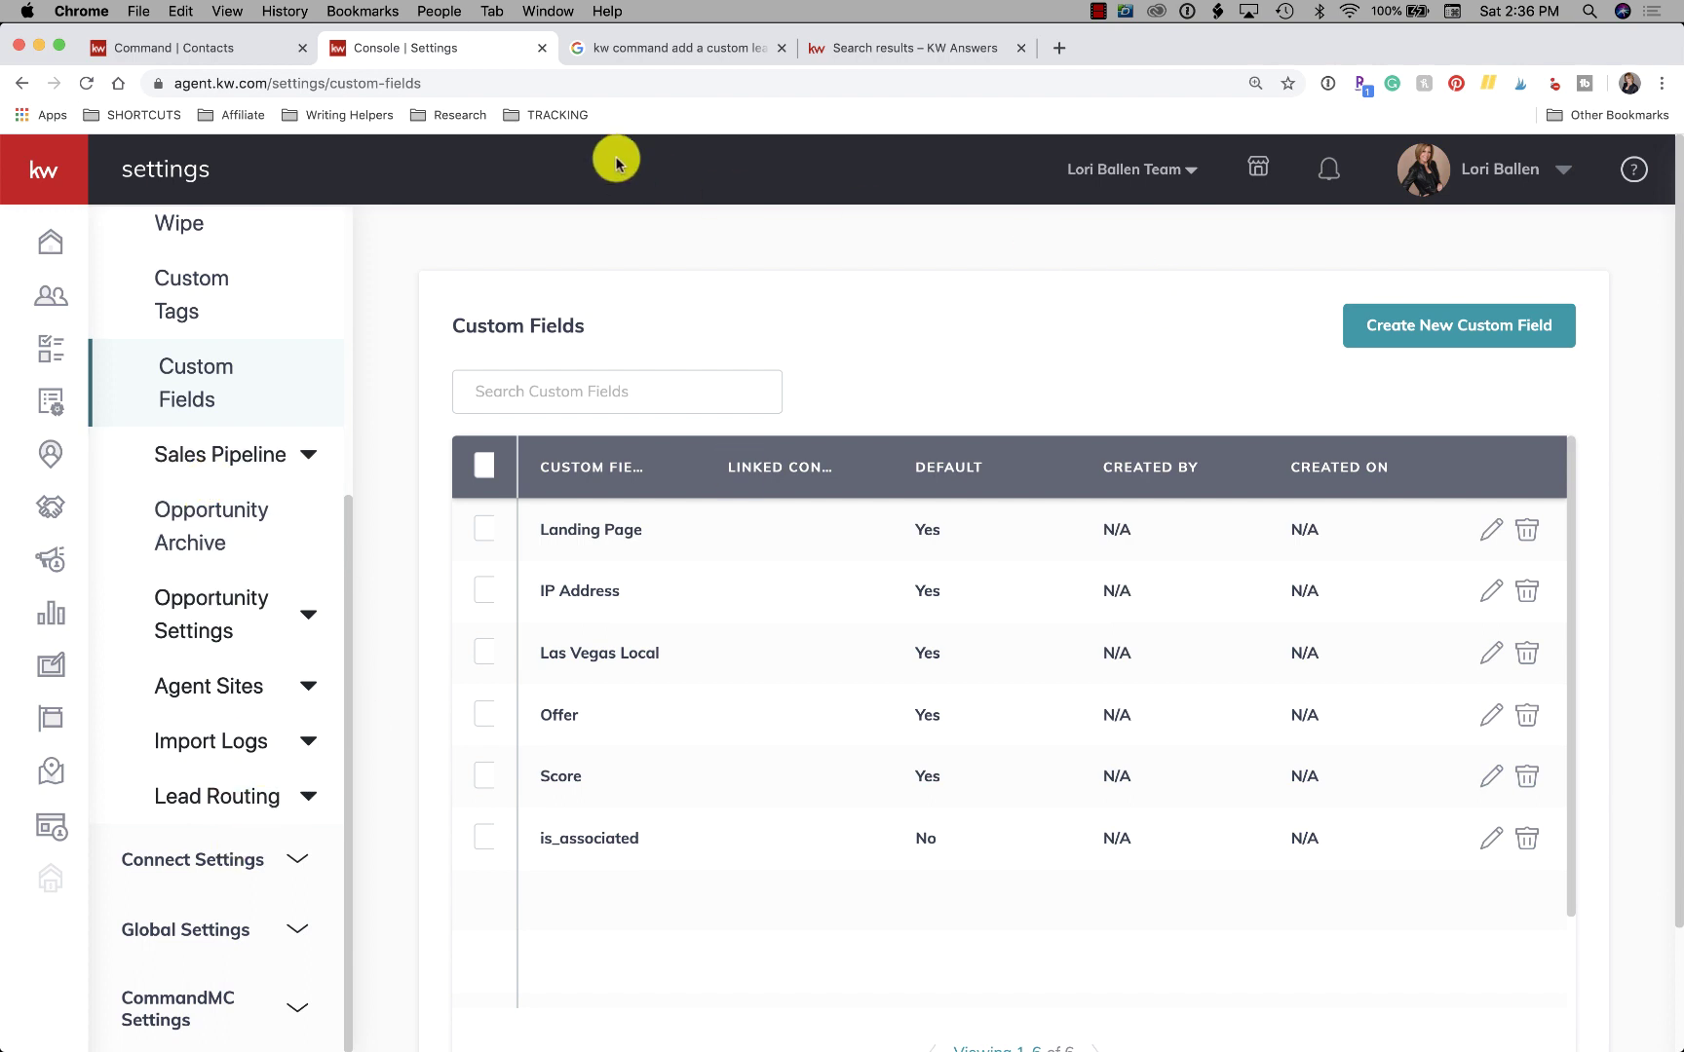
click(222, 47)
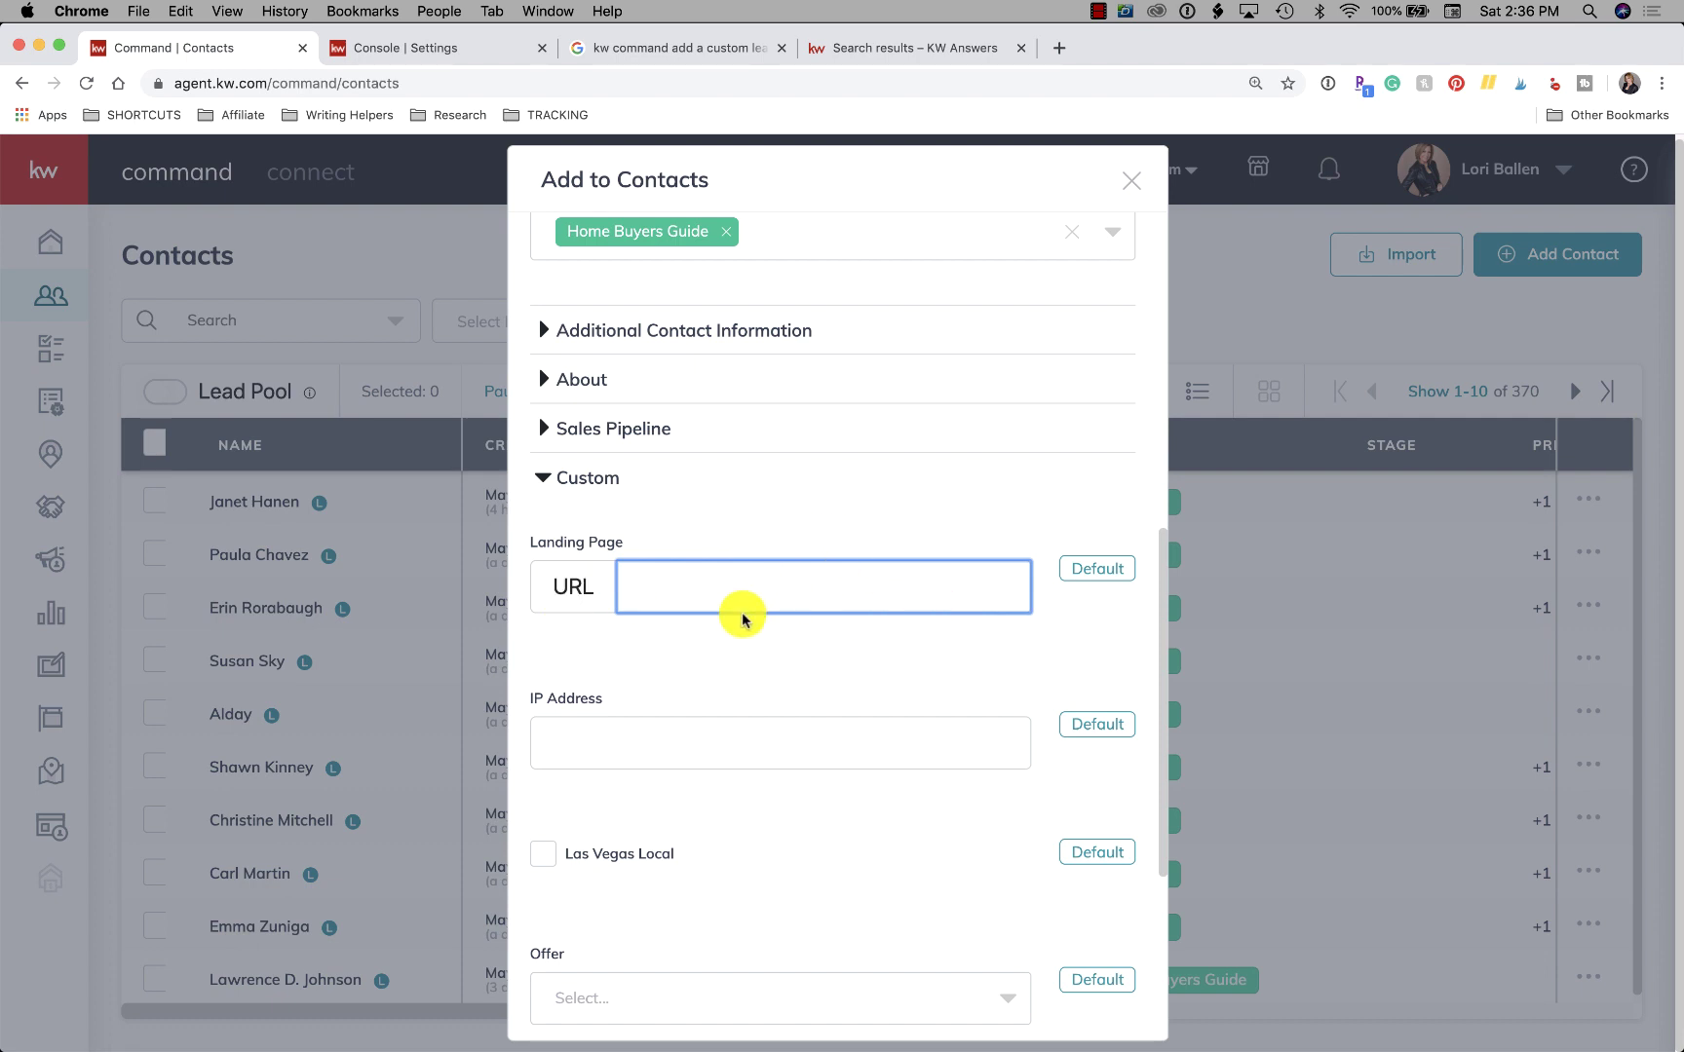
scroll(731, 609, down, 2)
click(598, 641)
scroll(985, 627, down, 3)
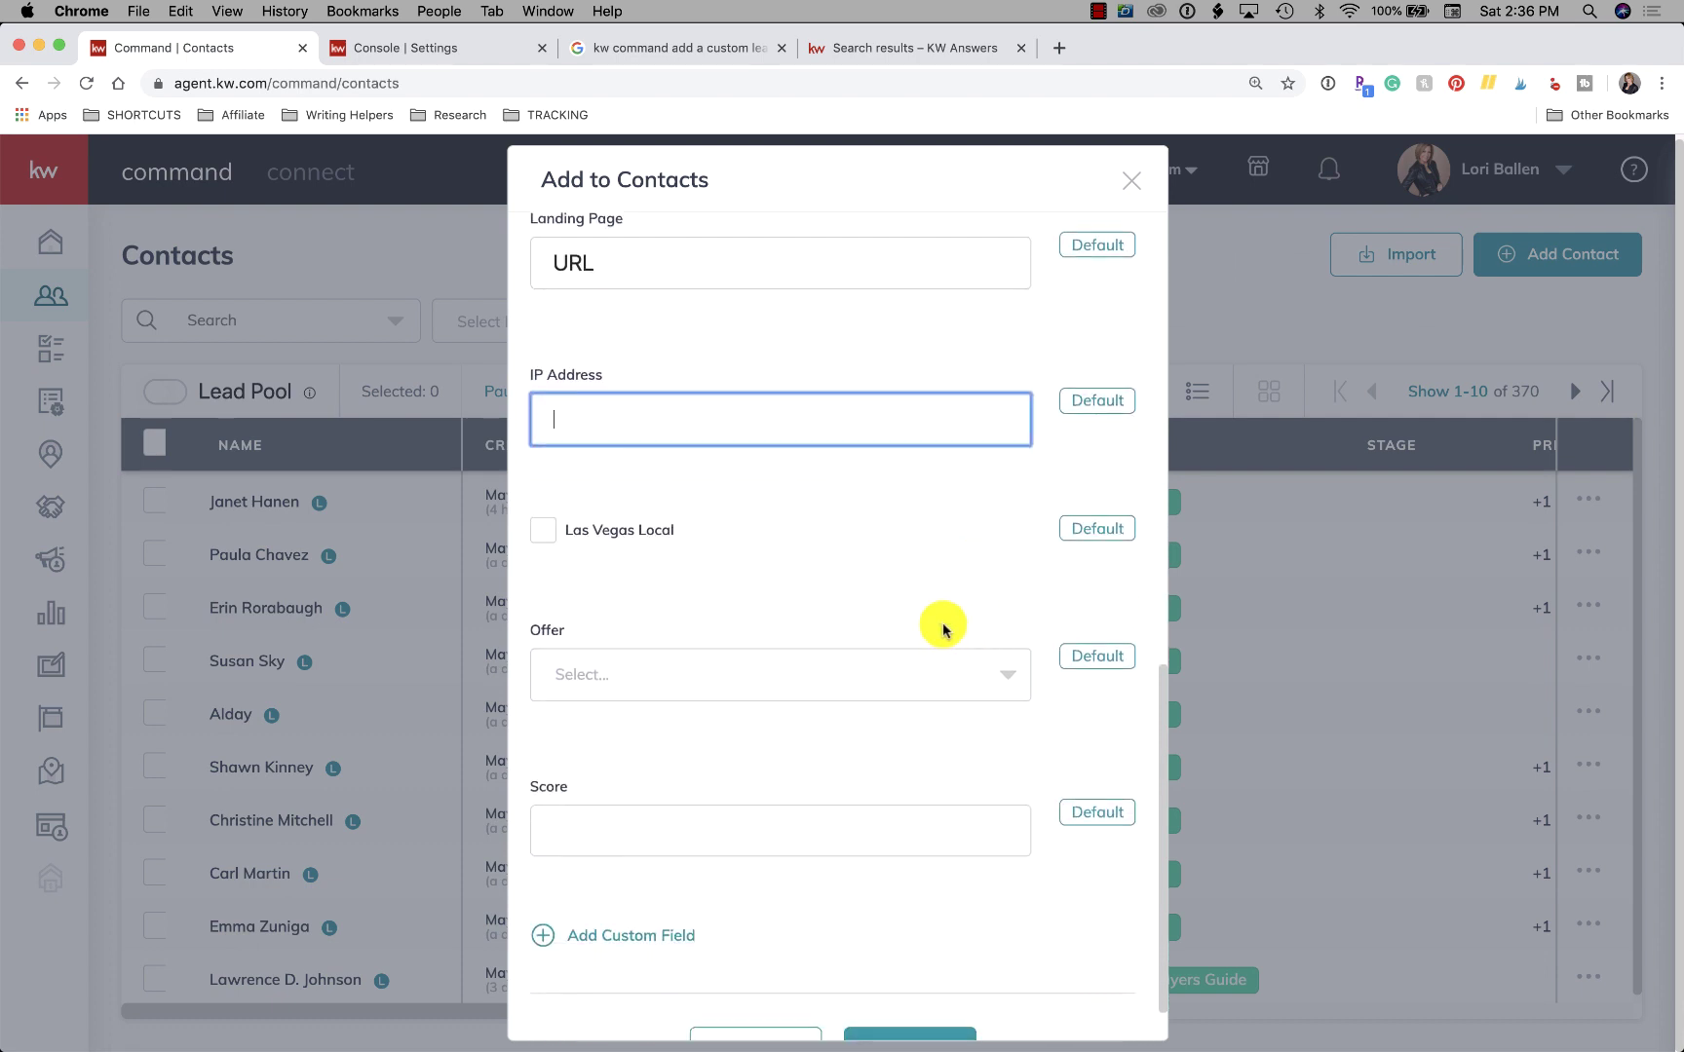
click(551, 532)
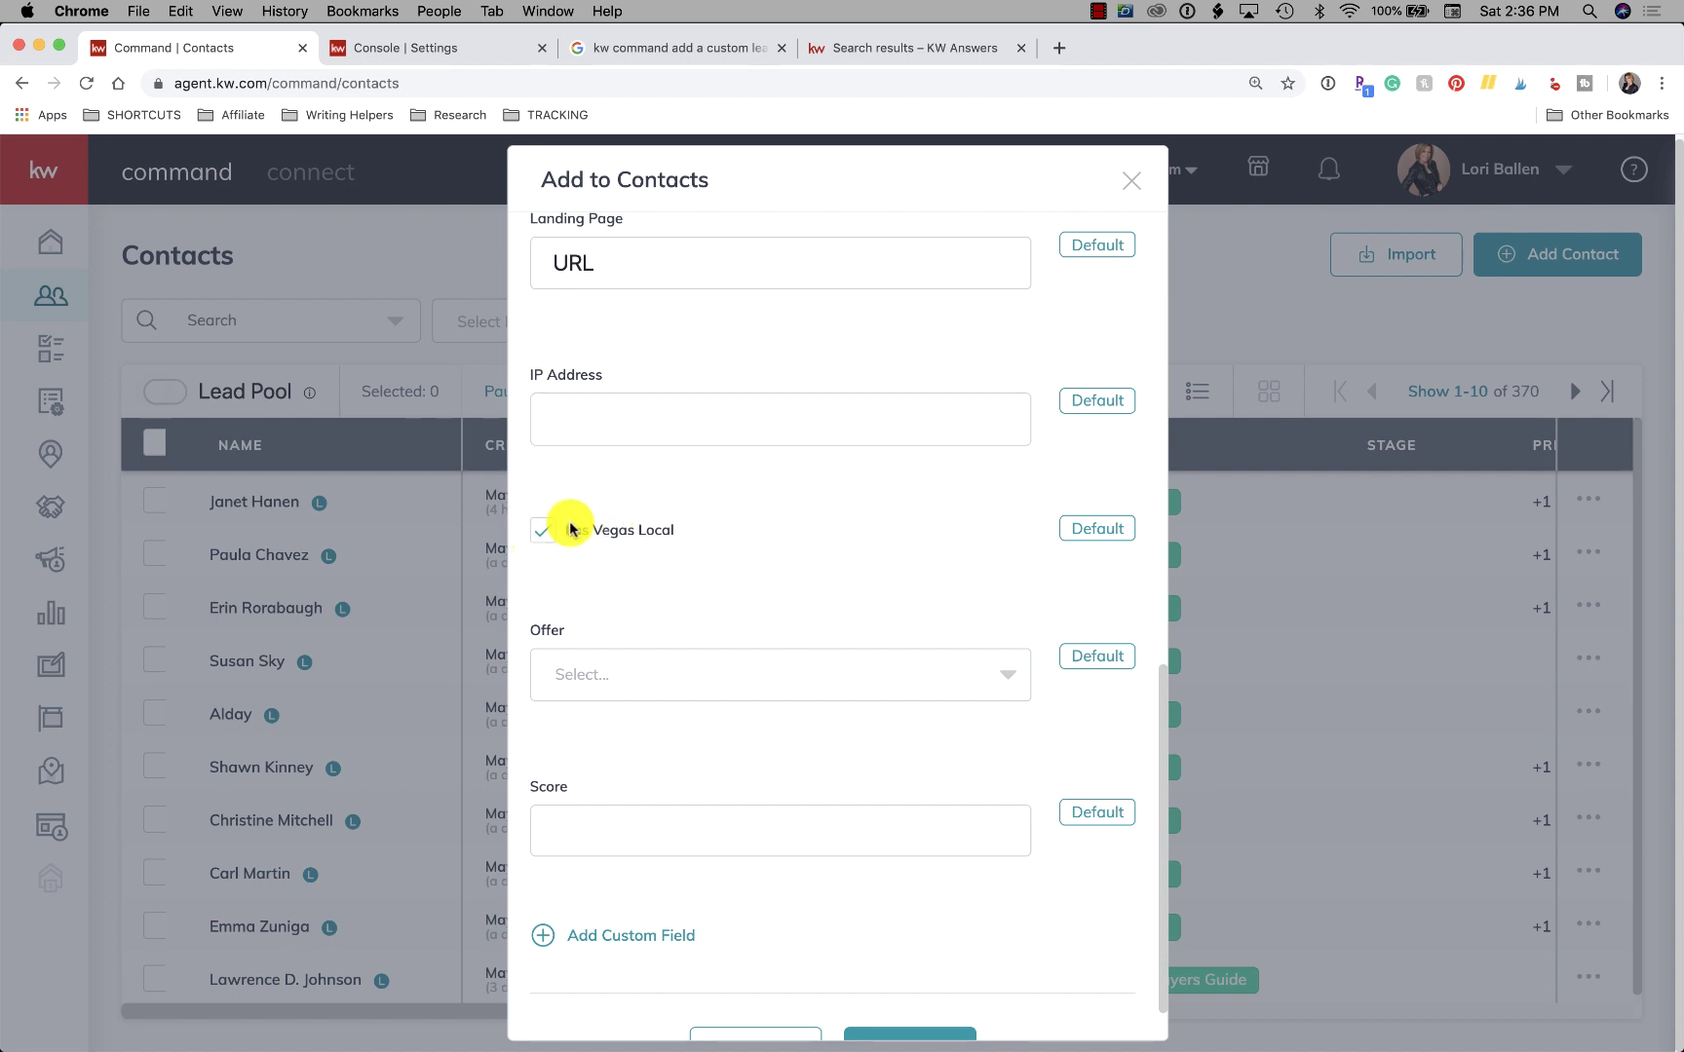
scroll(575, 561, down, 1)
click(649, 609)
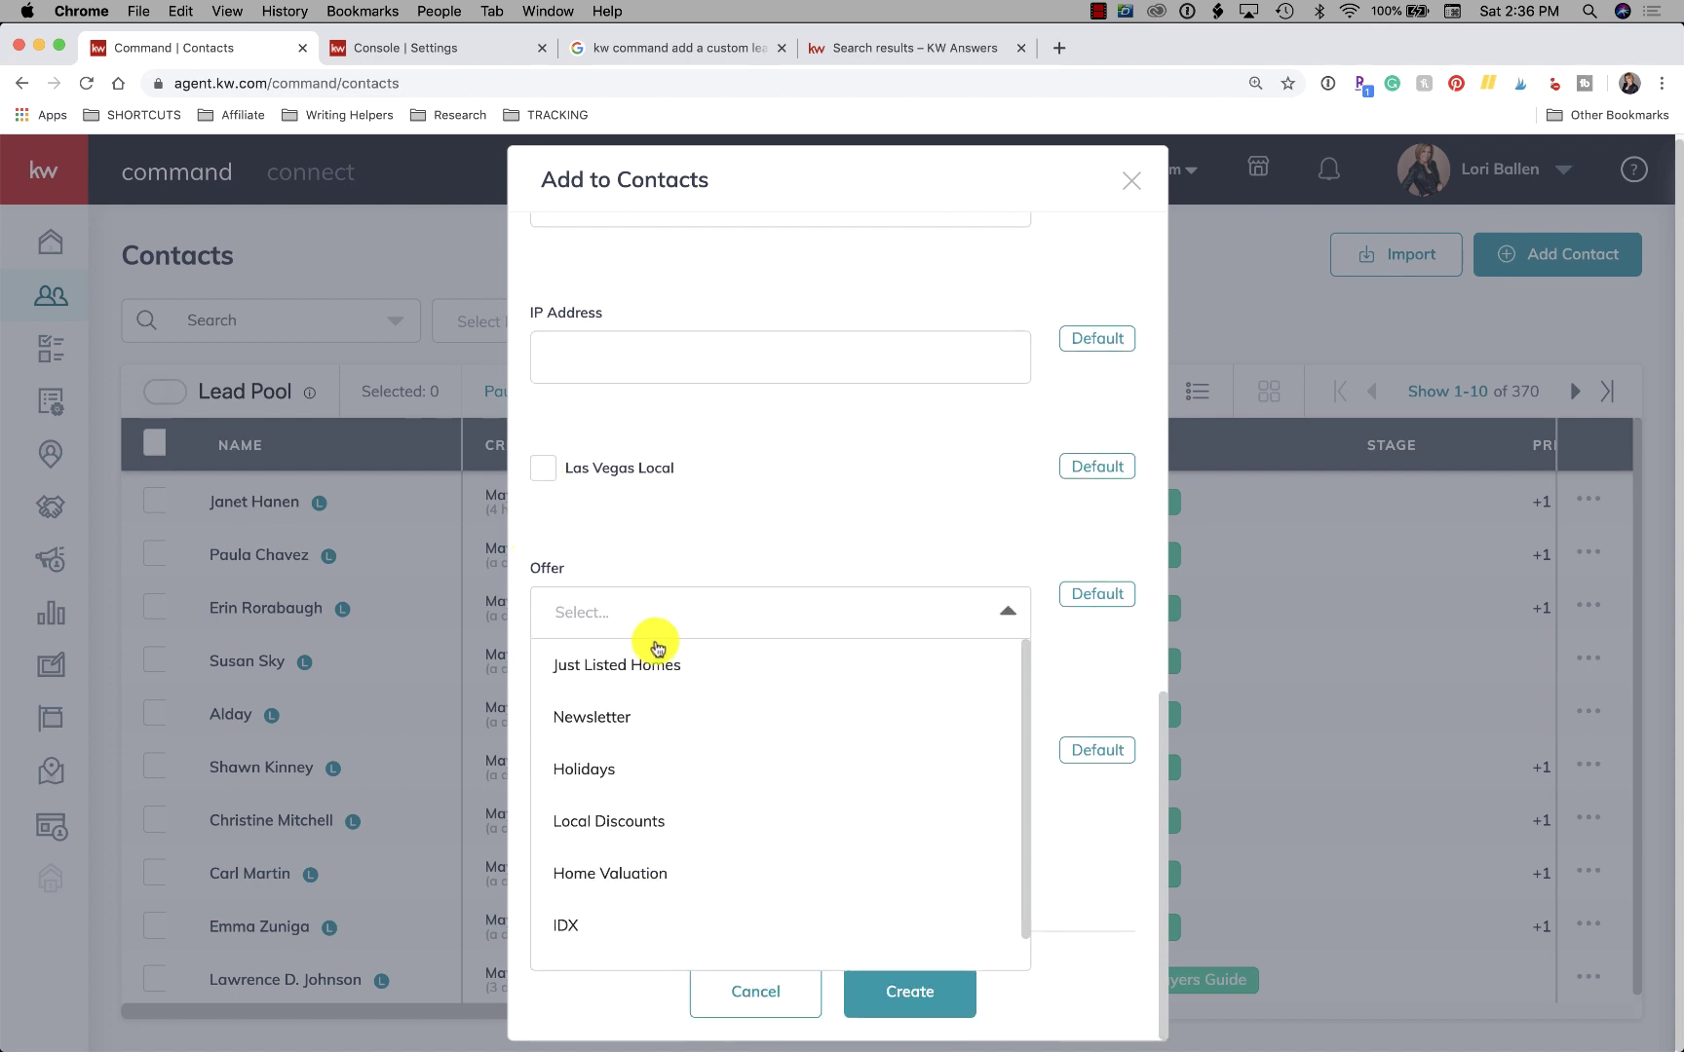
scroll(643, 829, down, 1)
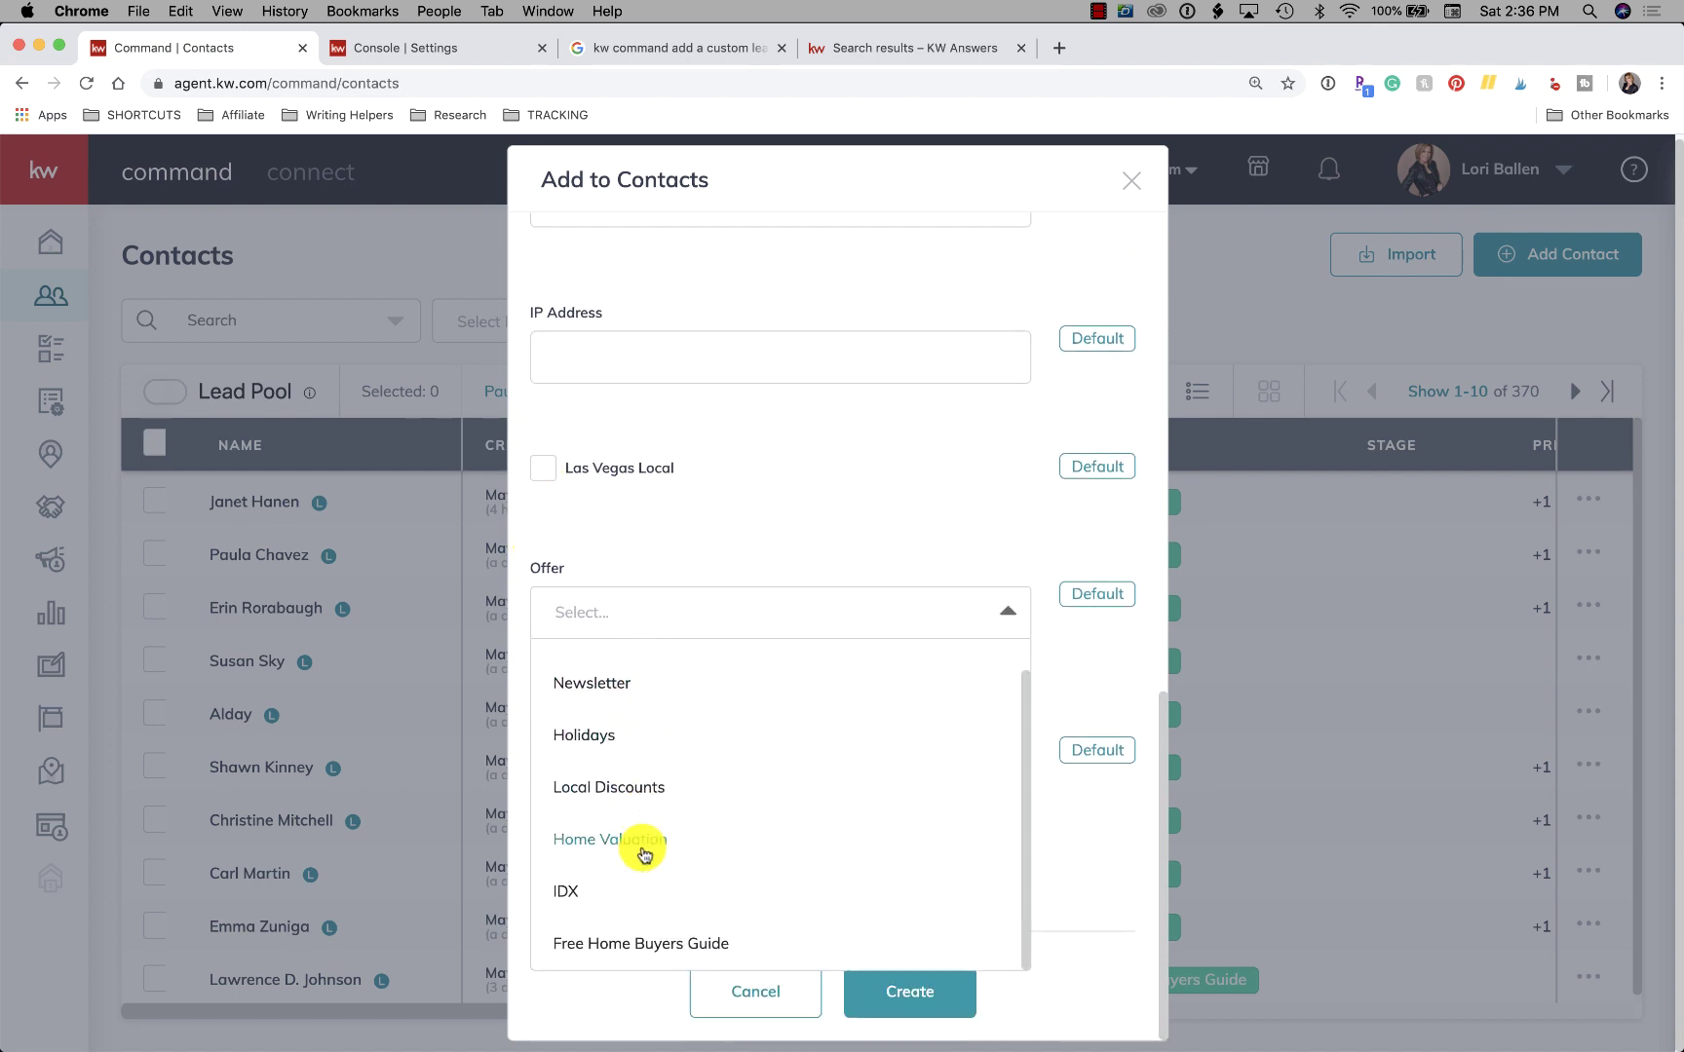
click(765, 495)
click(603, 769)
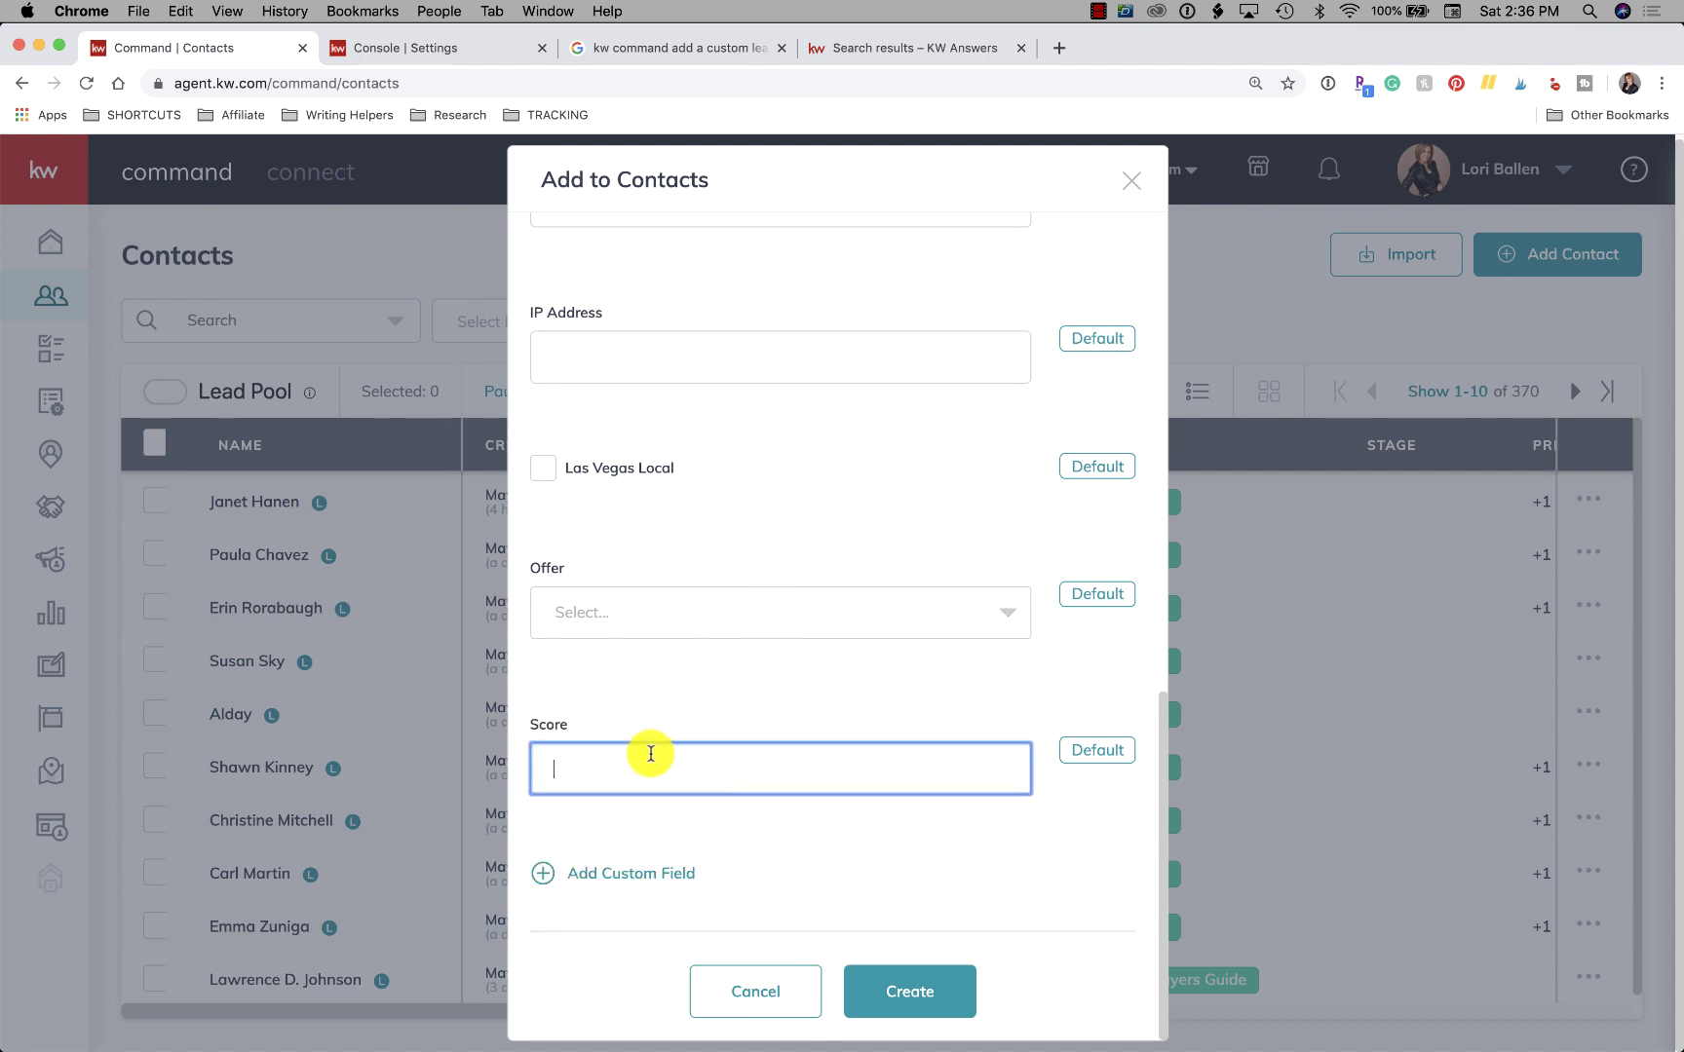
scroll(650, 753, up, 5)
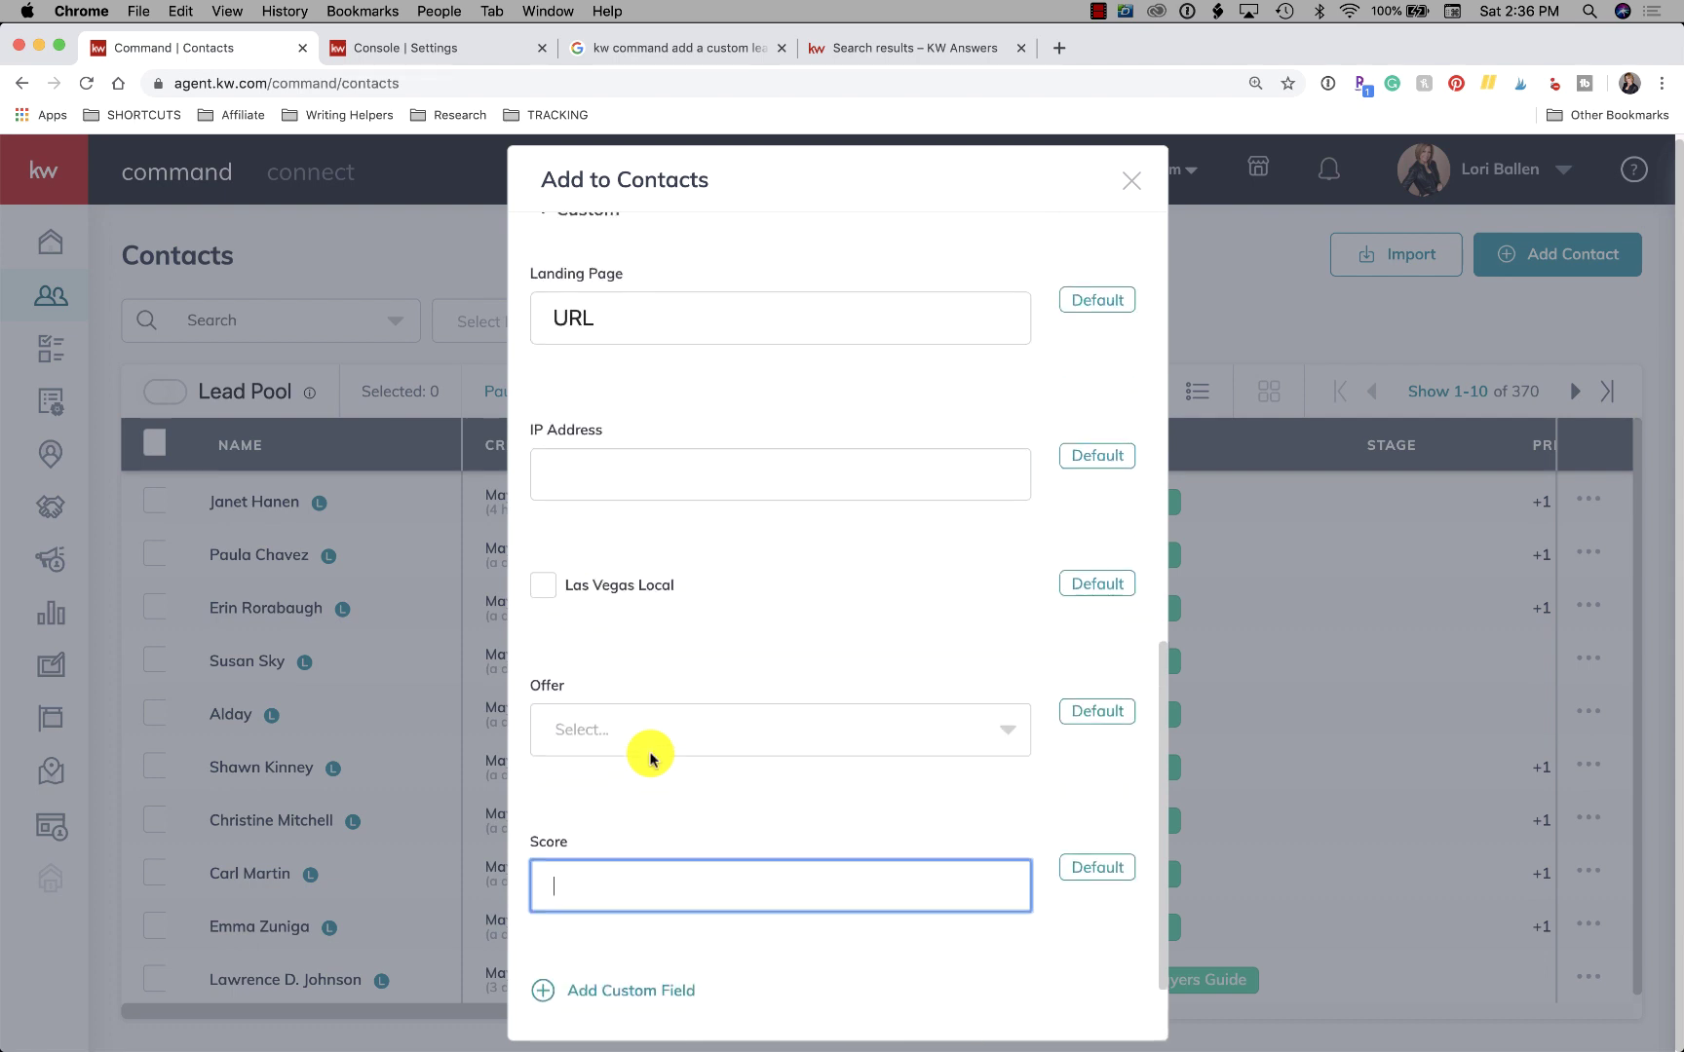
scroll(757, 594, down, 4)
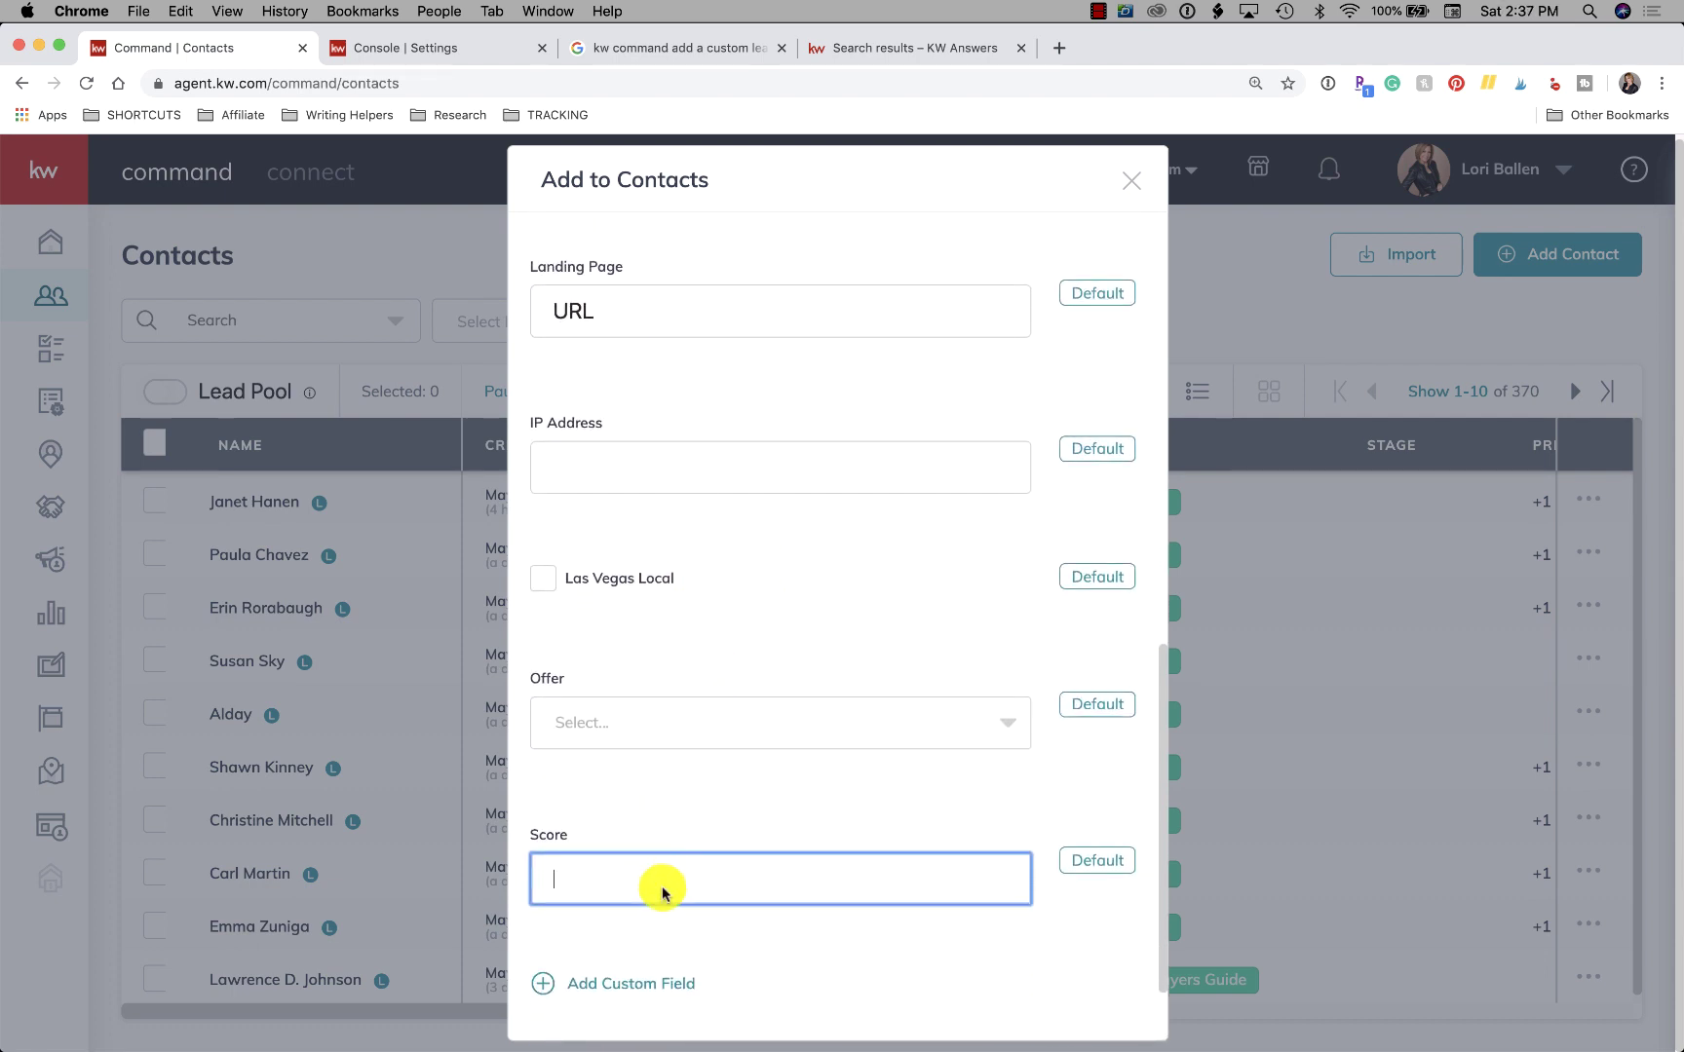
scroll(662, 882, down, 1)
scroll(688, 519, up, 2)
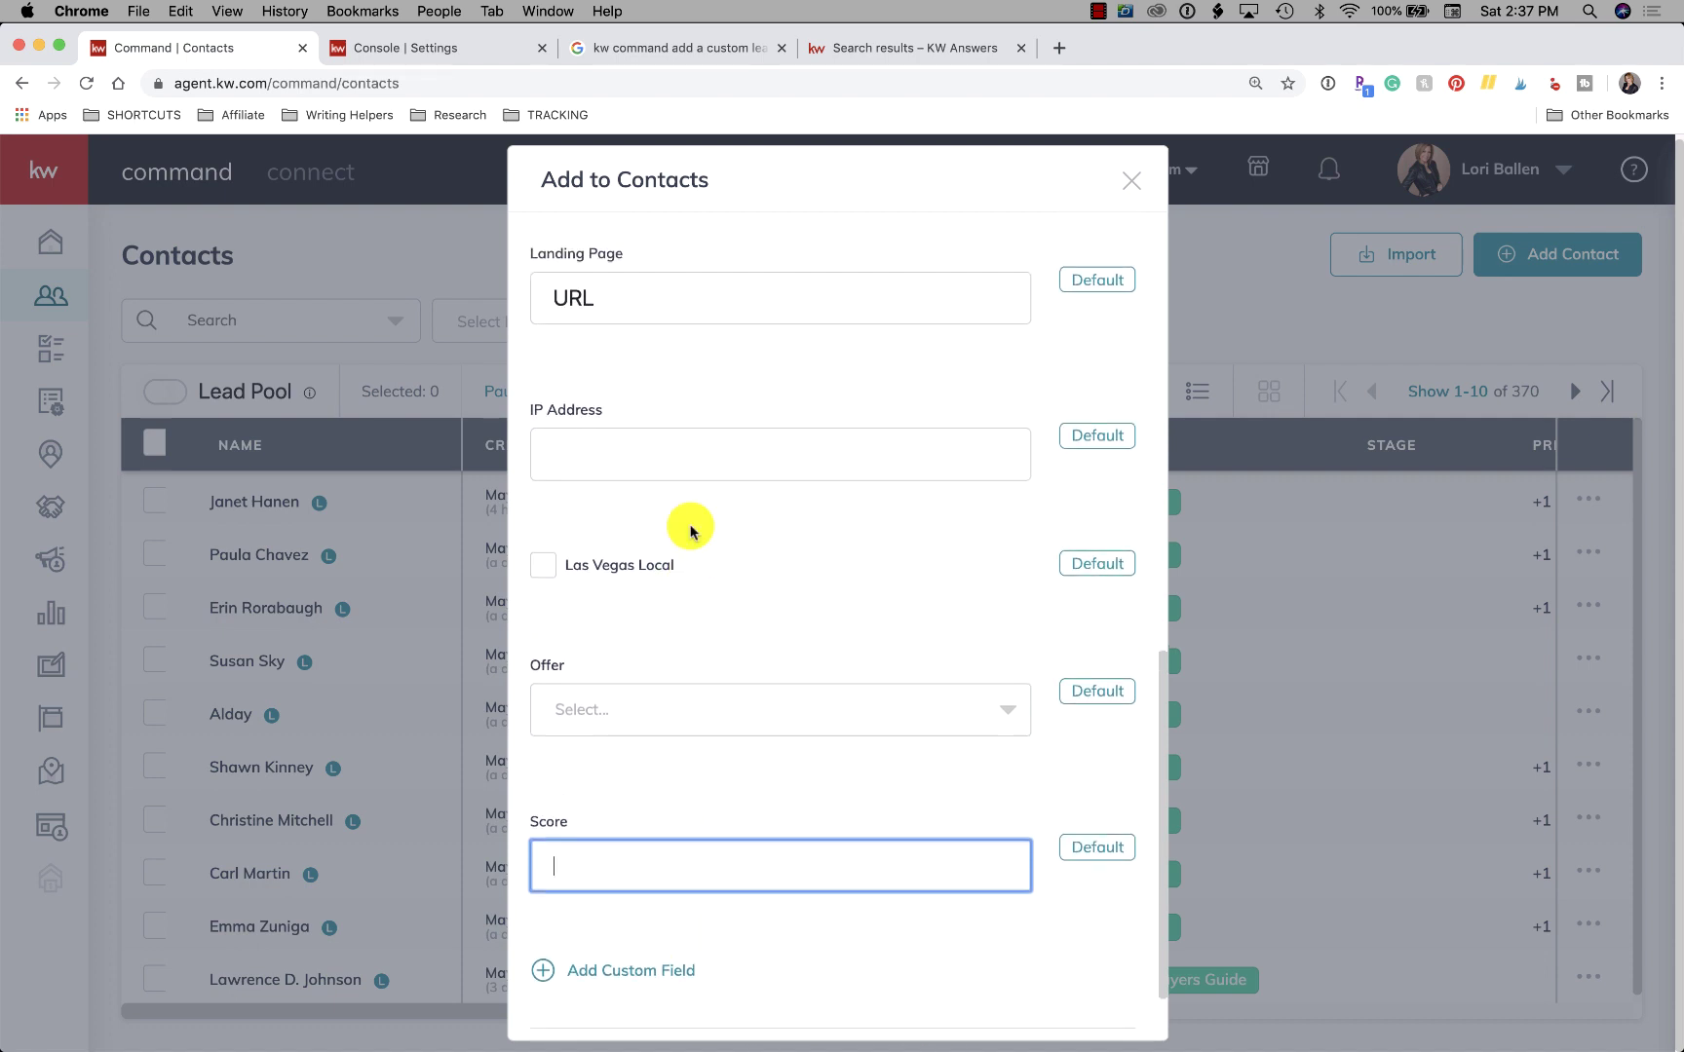
click(685, 361)
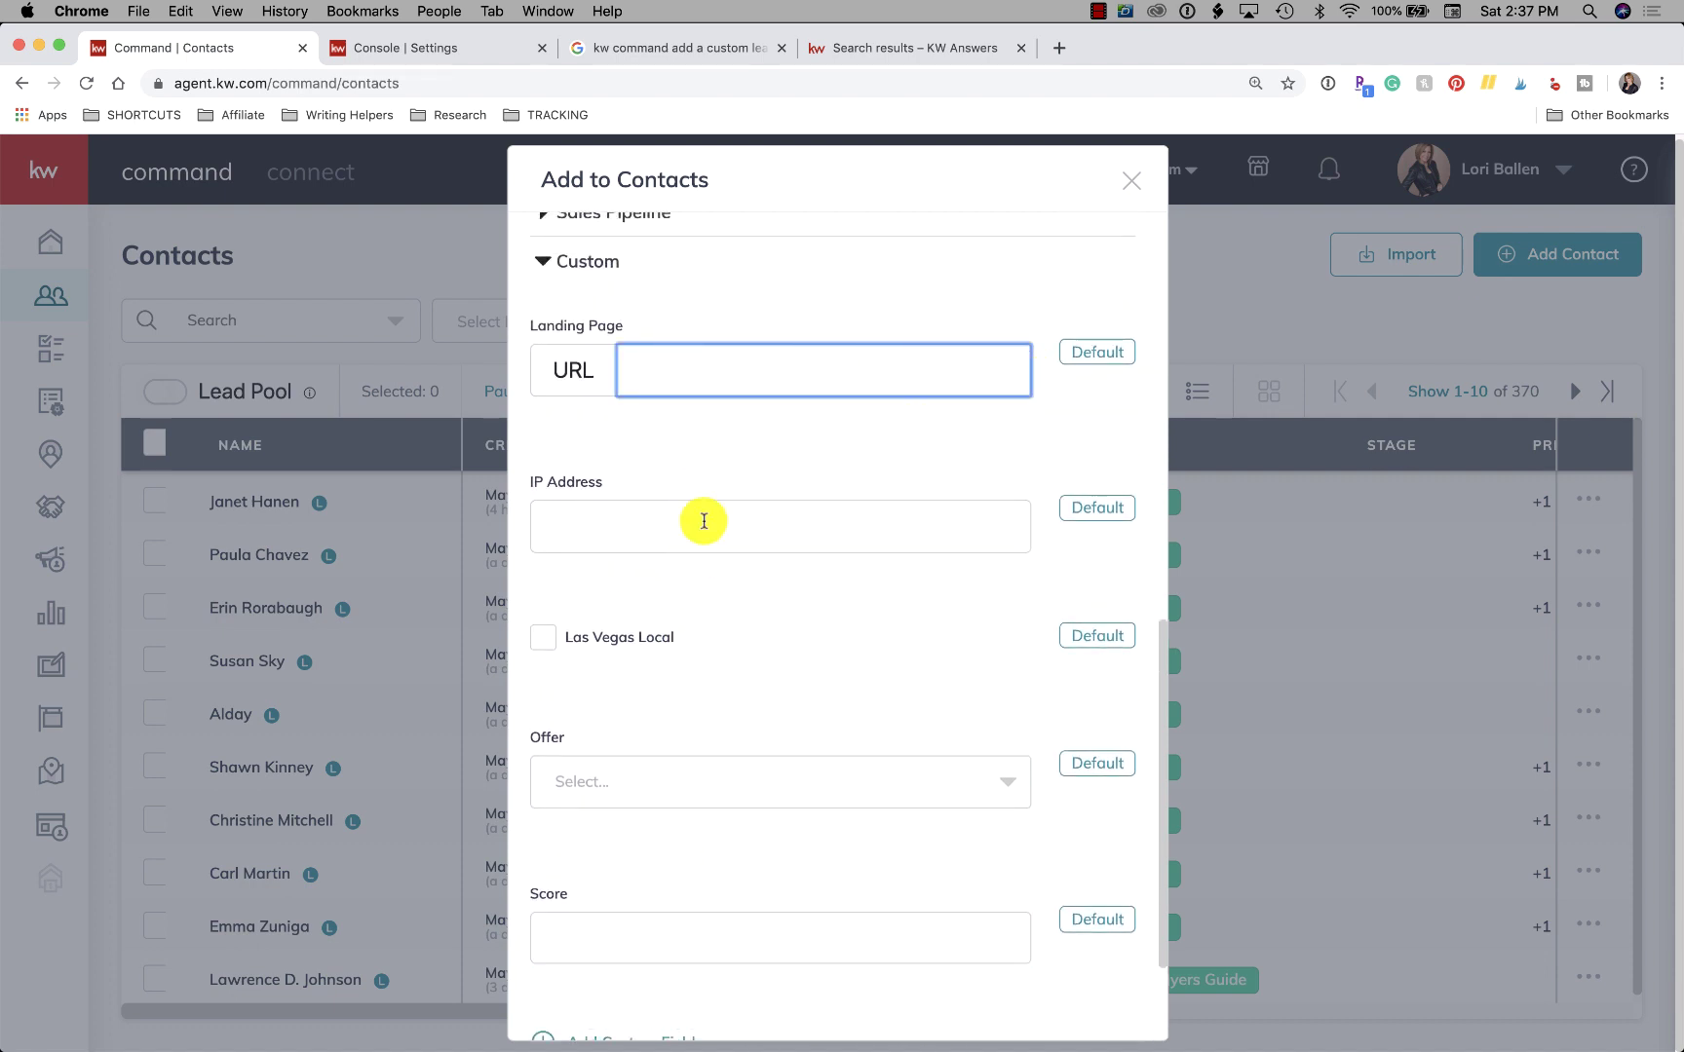
click(673, 528)
scroll(789, 540, down, 2)
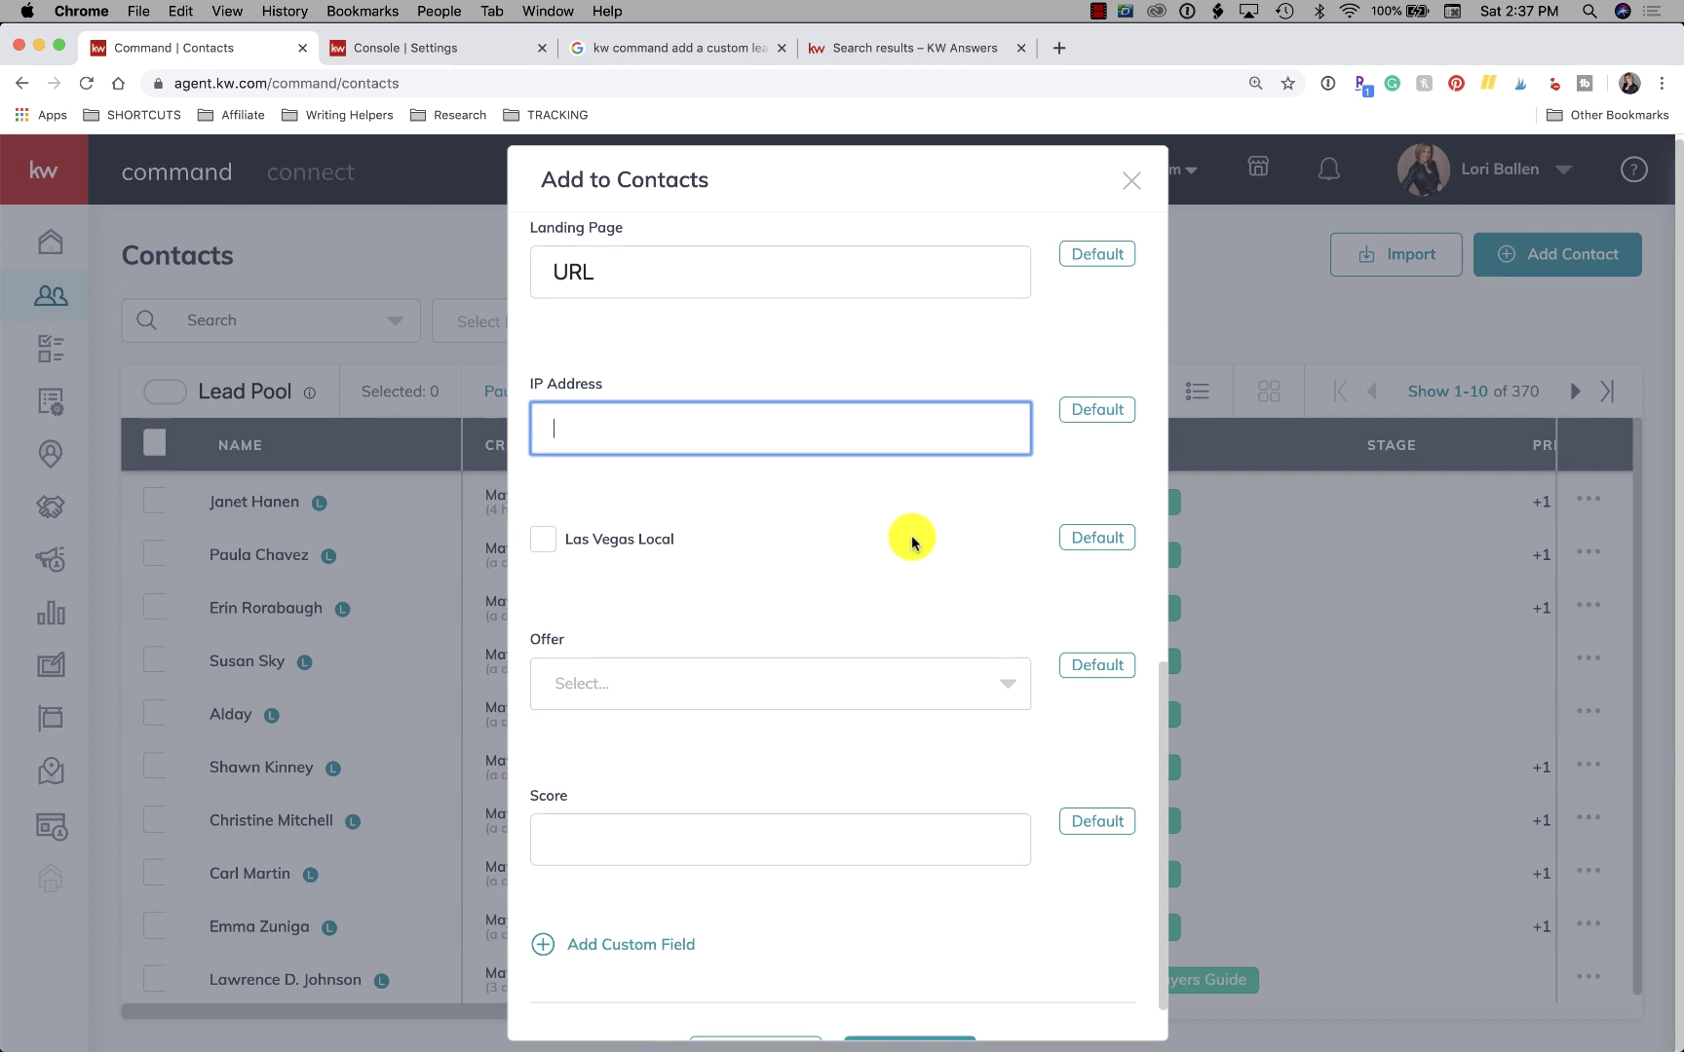
click(781, 291)
click(541, 543)
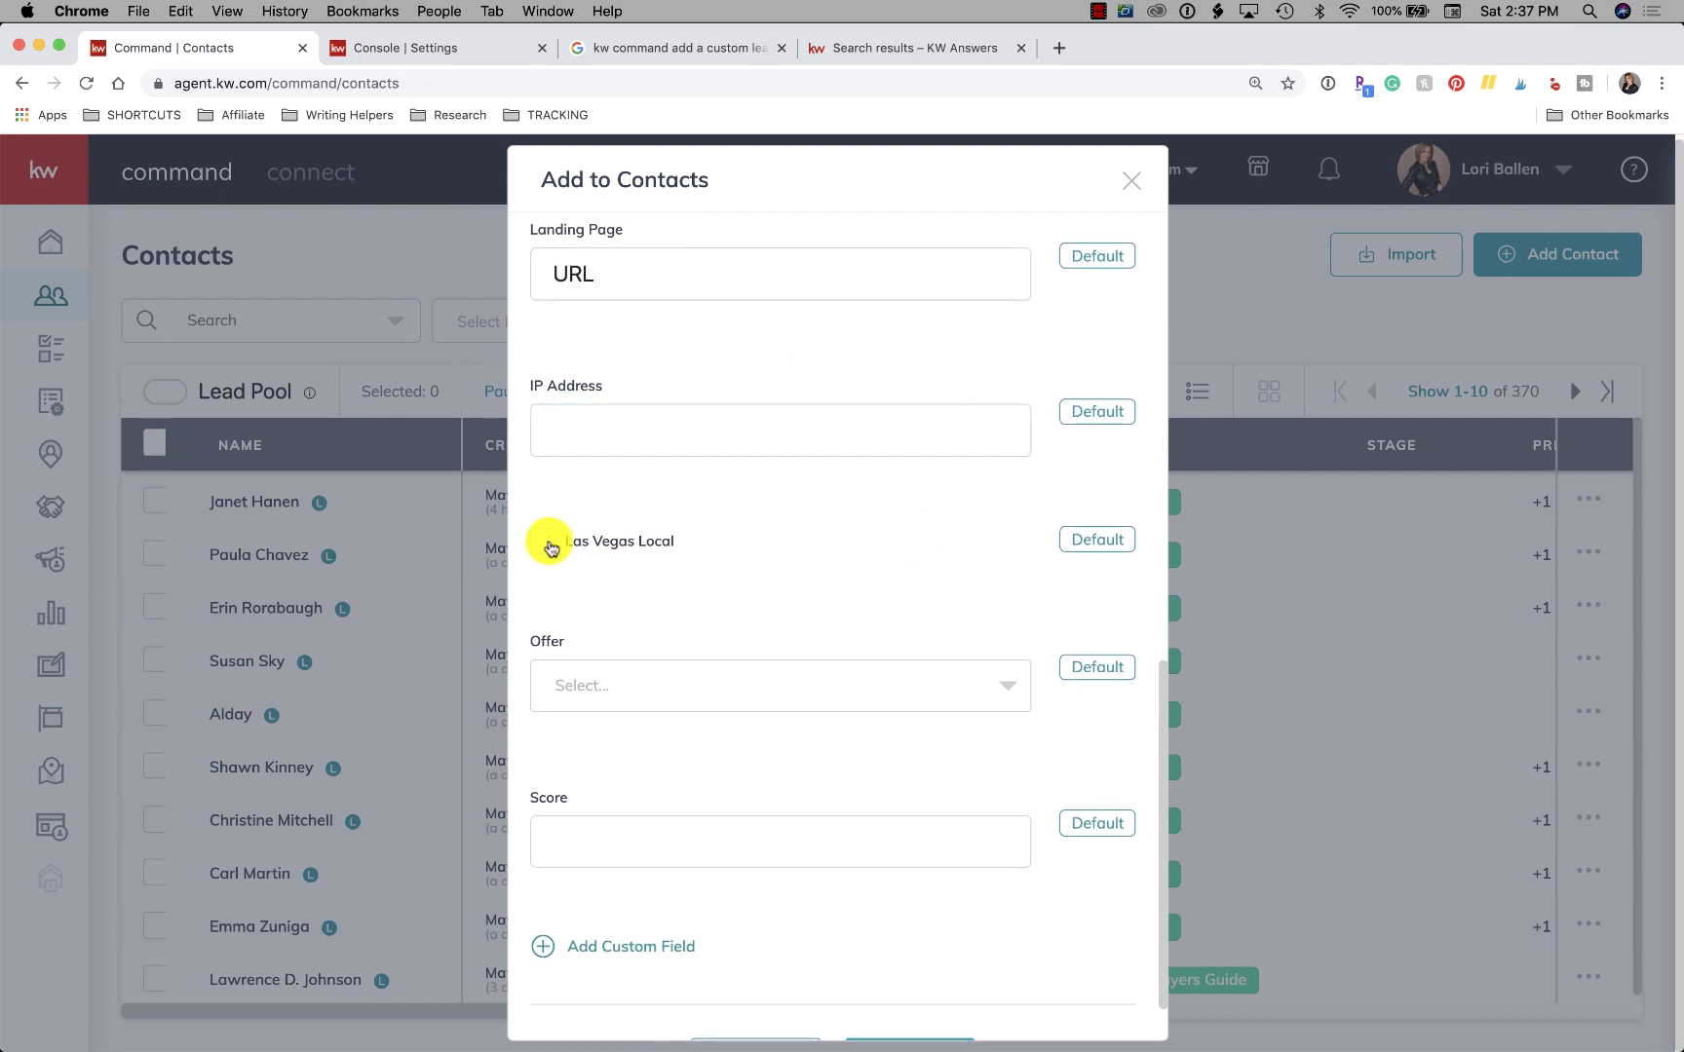
click(624, 704)
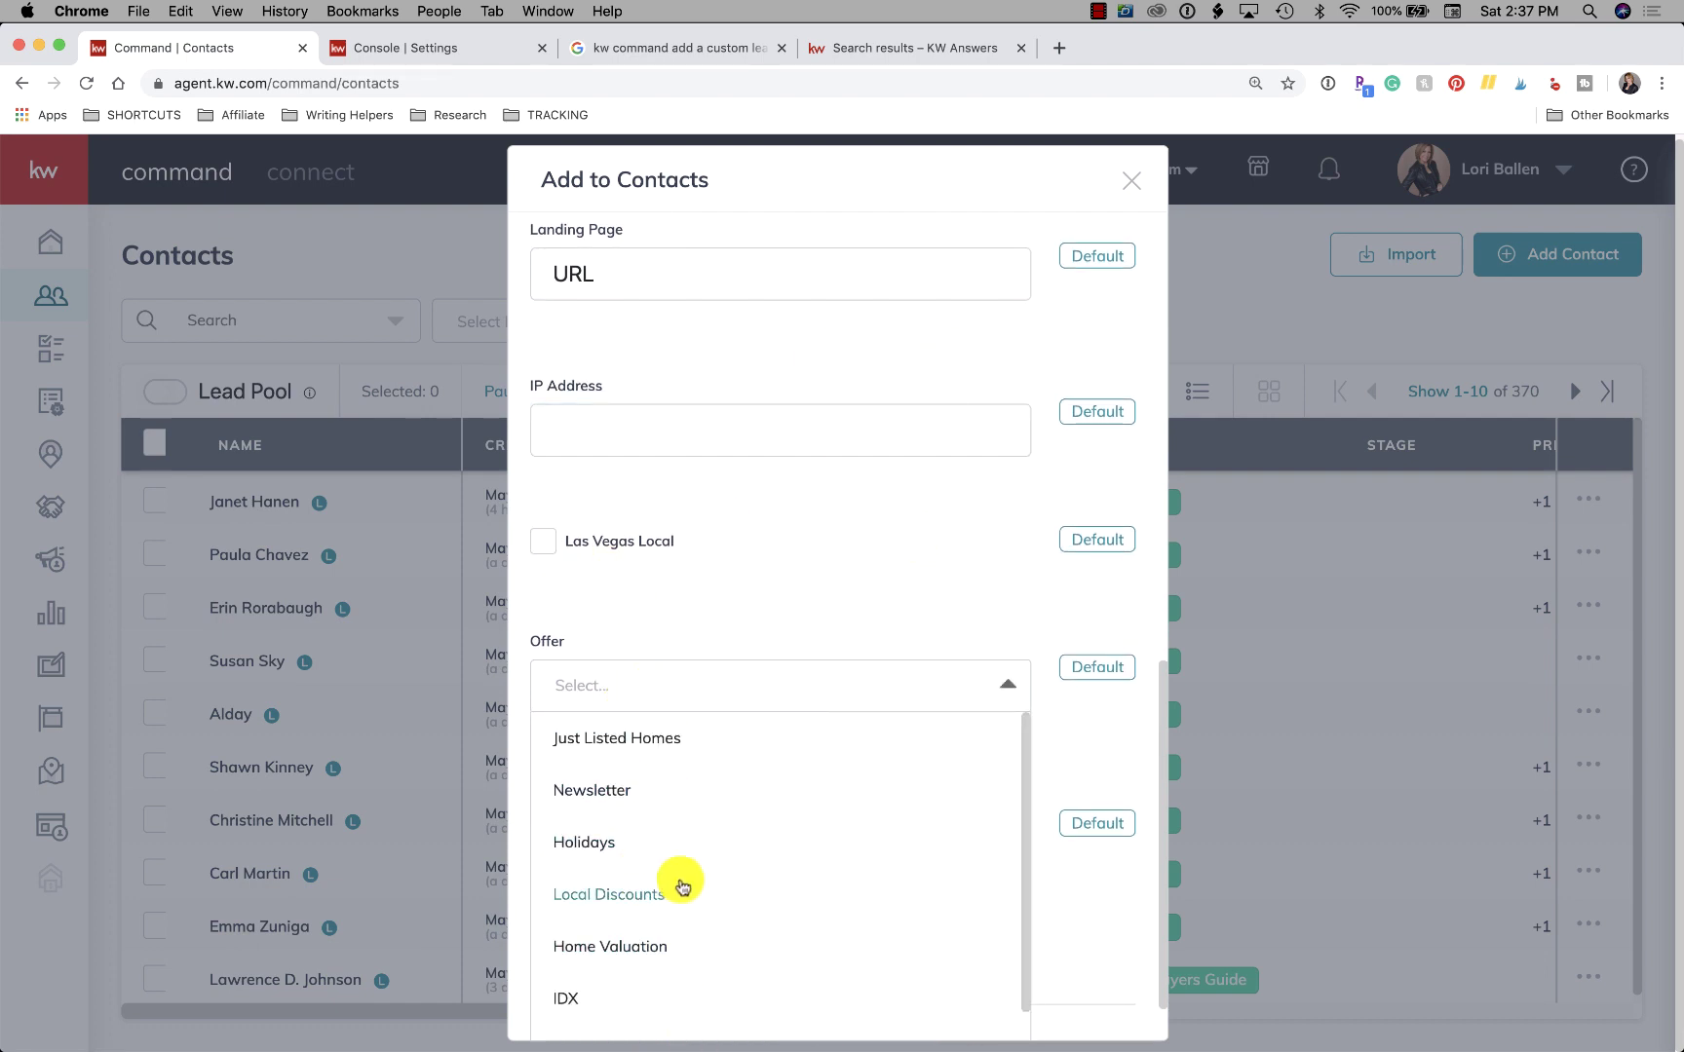
click(791, 585)
scroll(786, 589, down, 2)
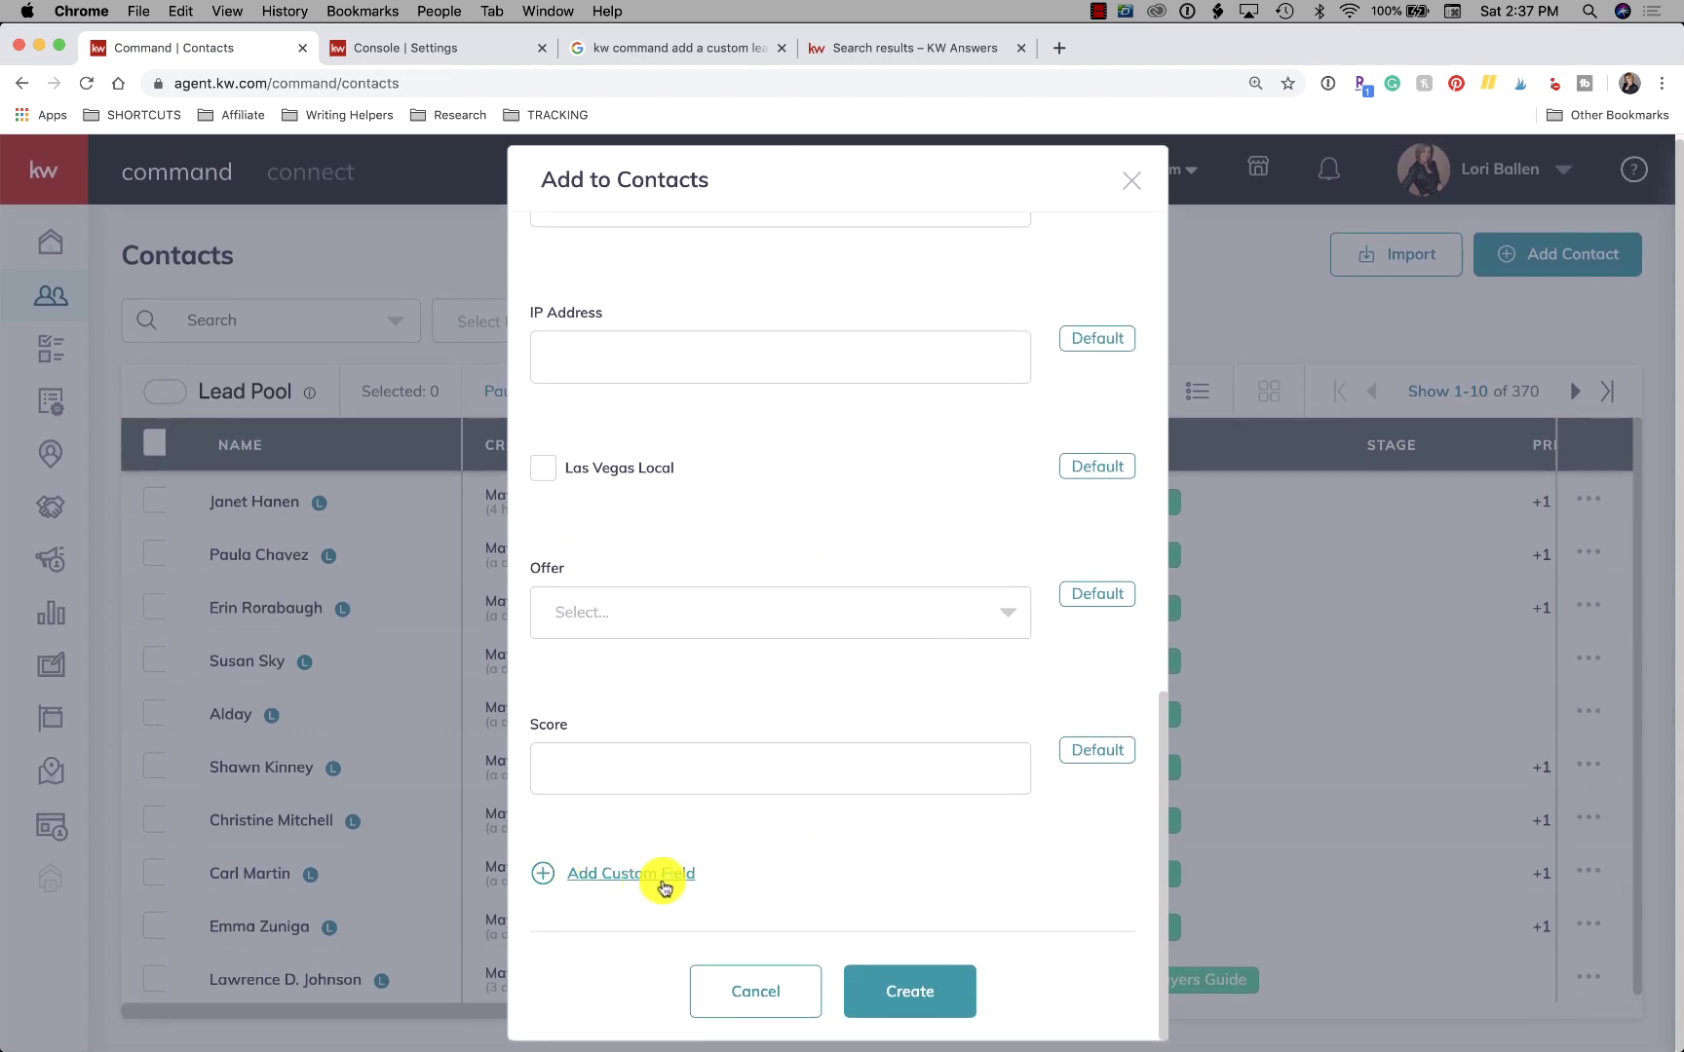
Add a new custom field row below Score and browse the field list without picking one.
click(661, 874)
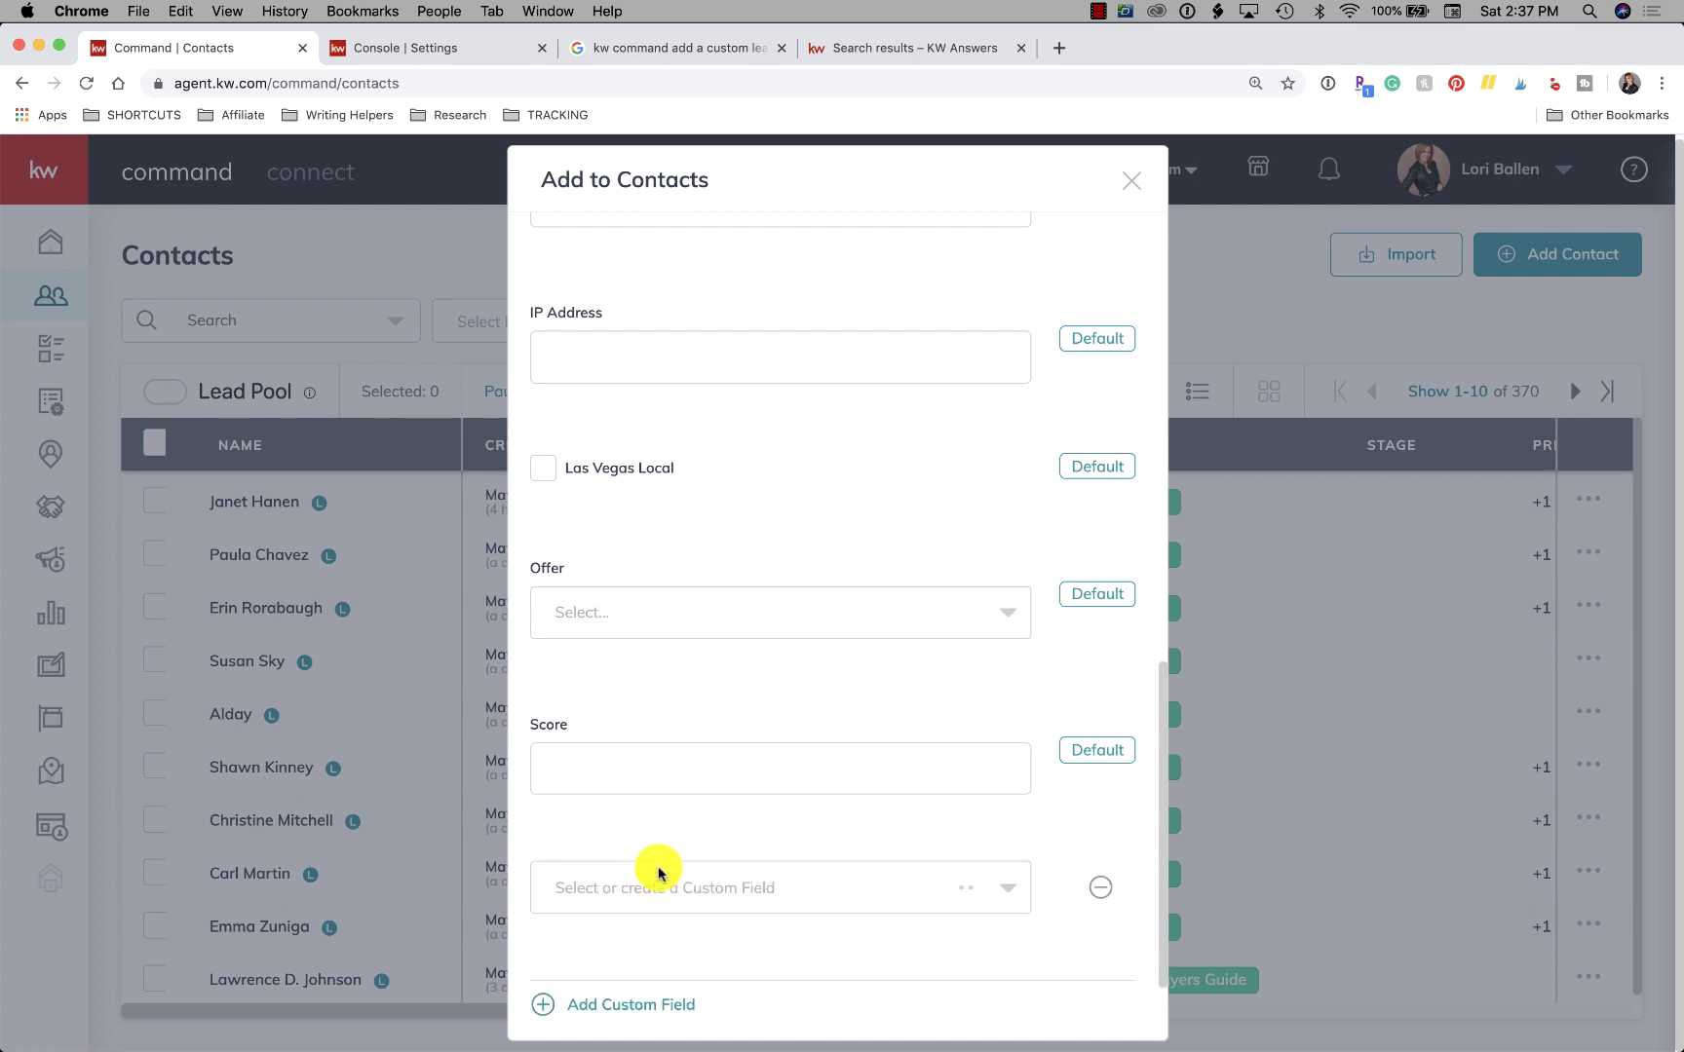
scroll(658, 864, down, 3)
click(777, 766)
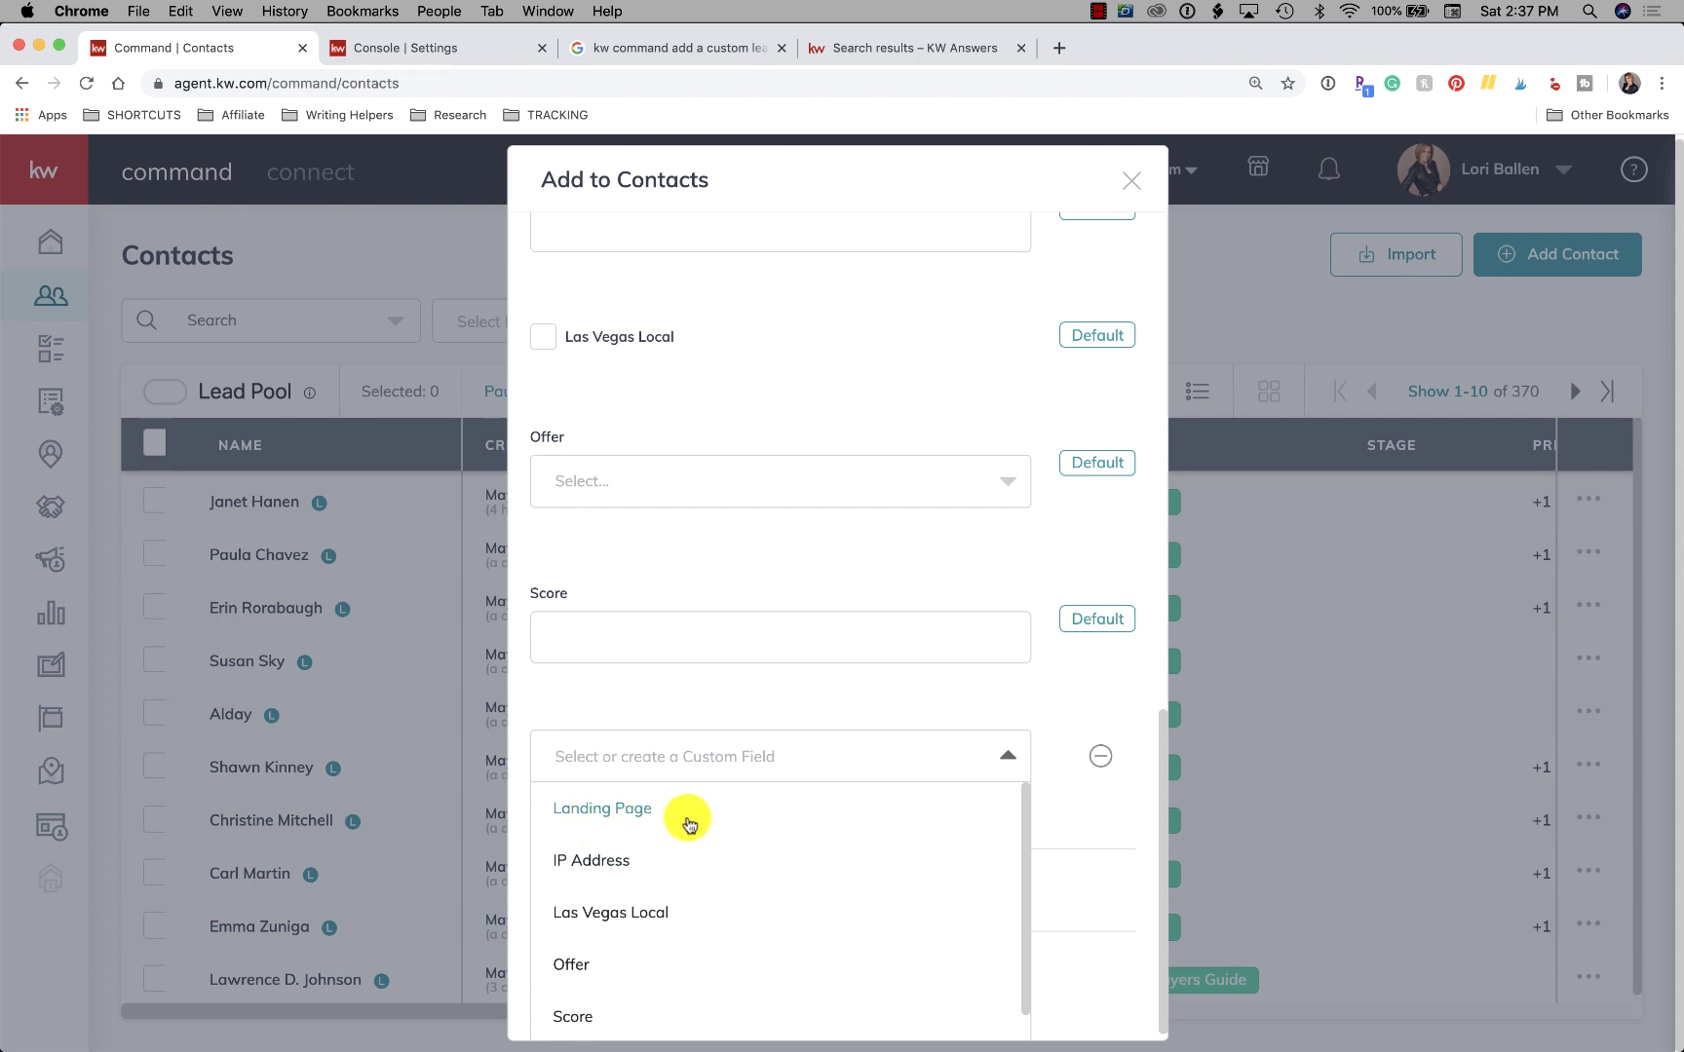
scroll(595, 859, down, 1)
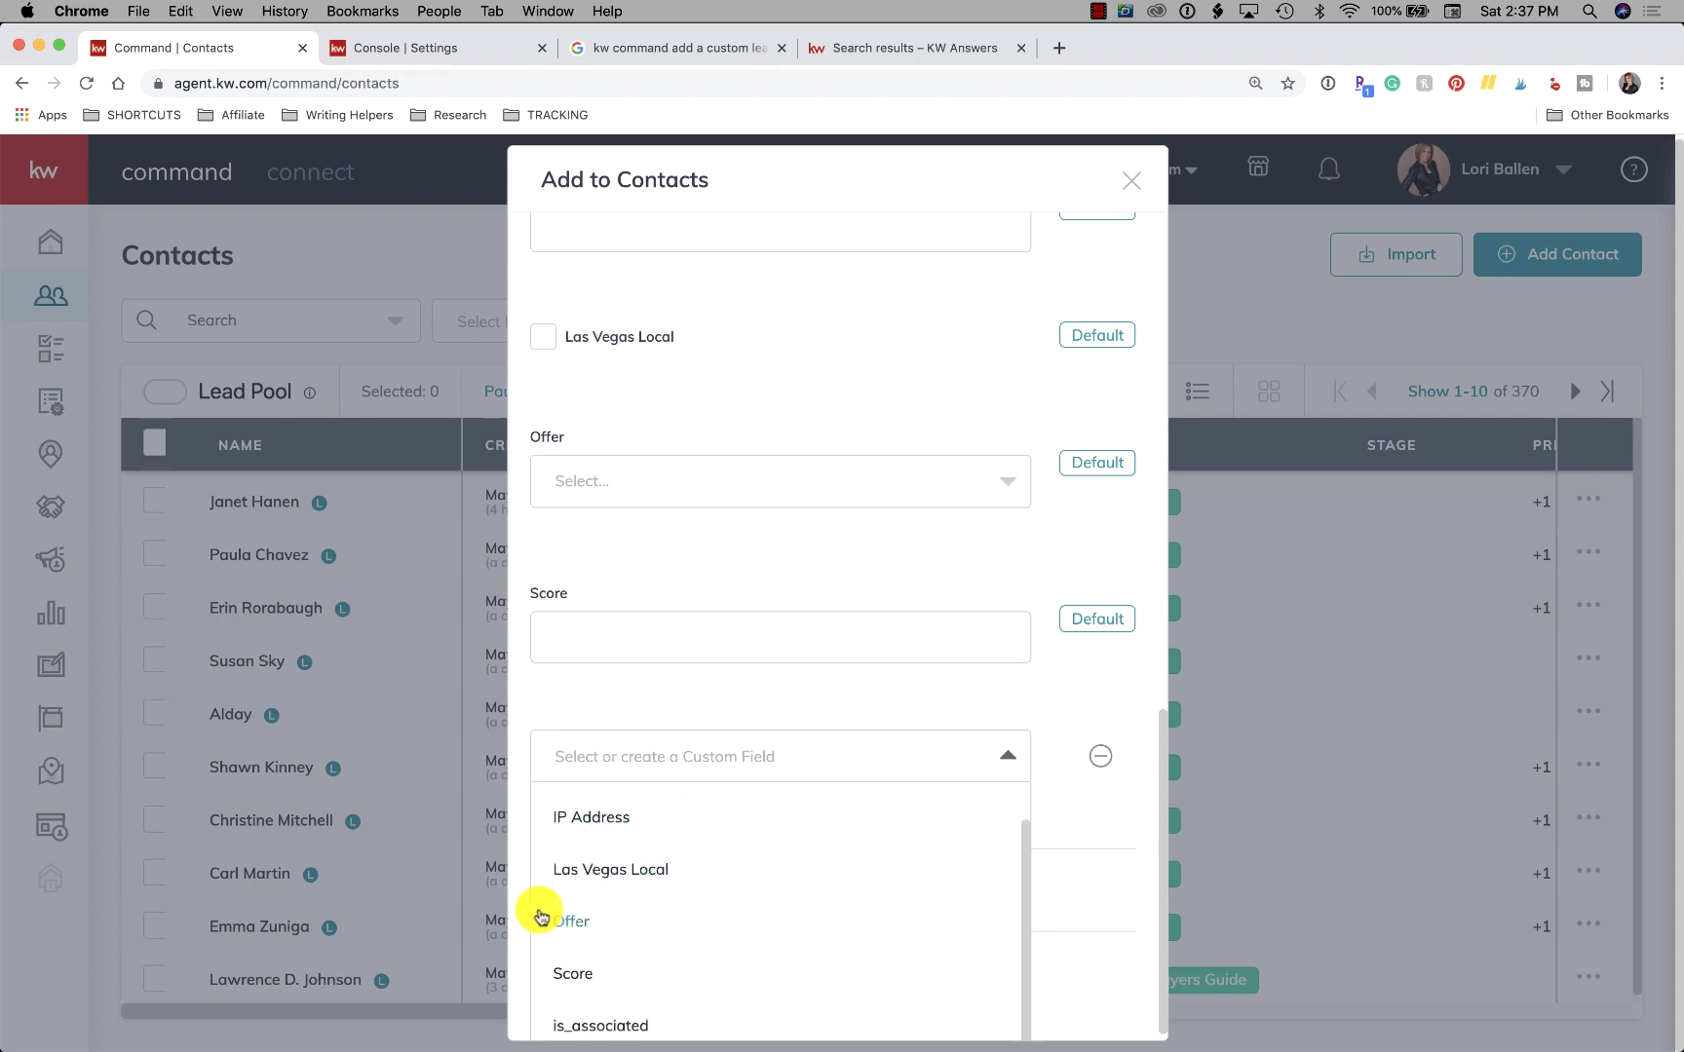
click(1067, 695)
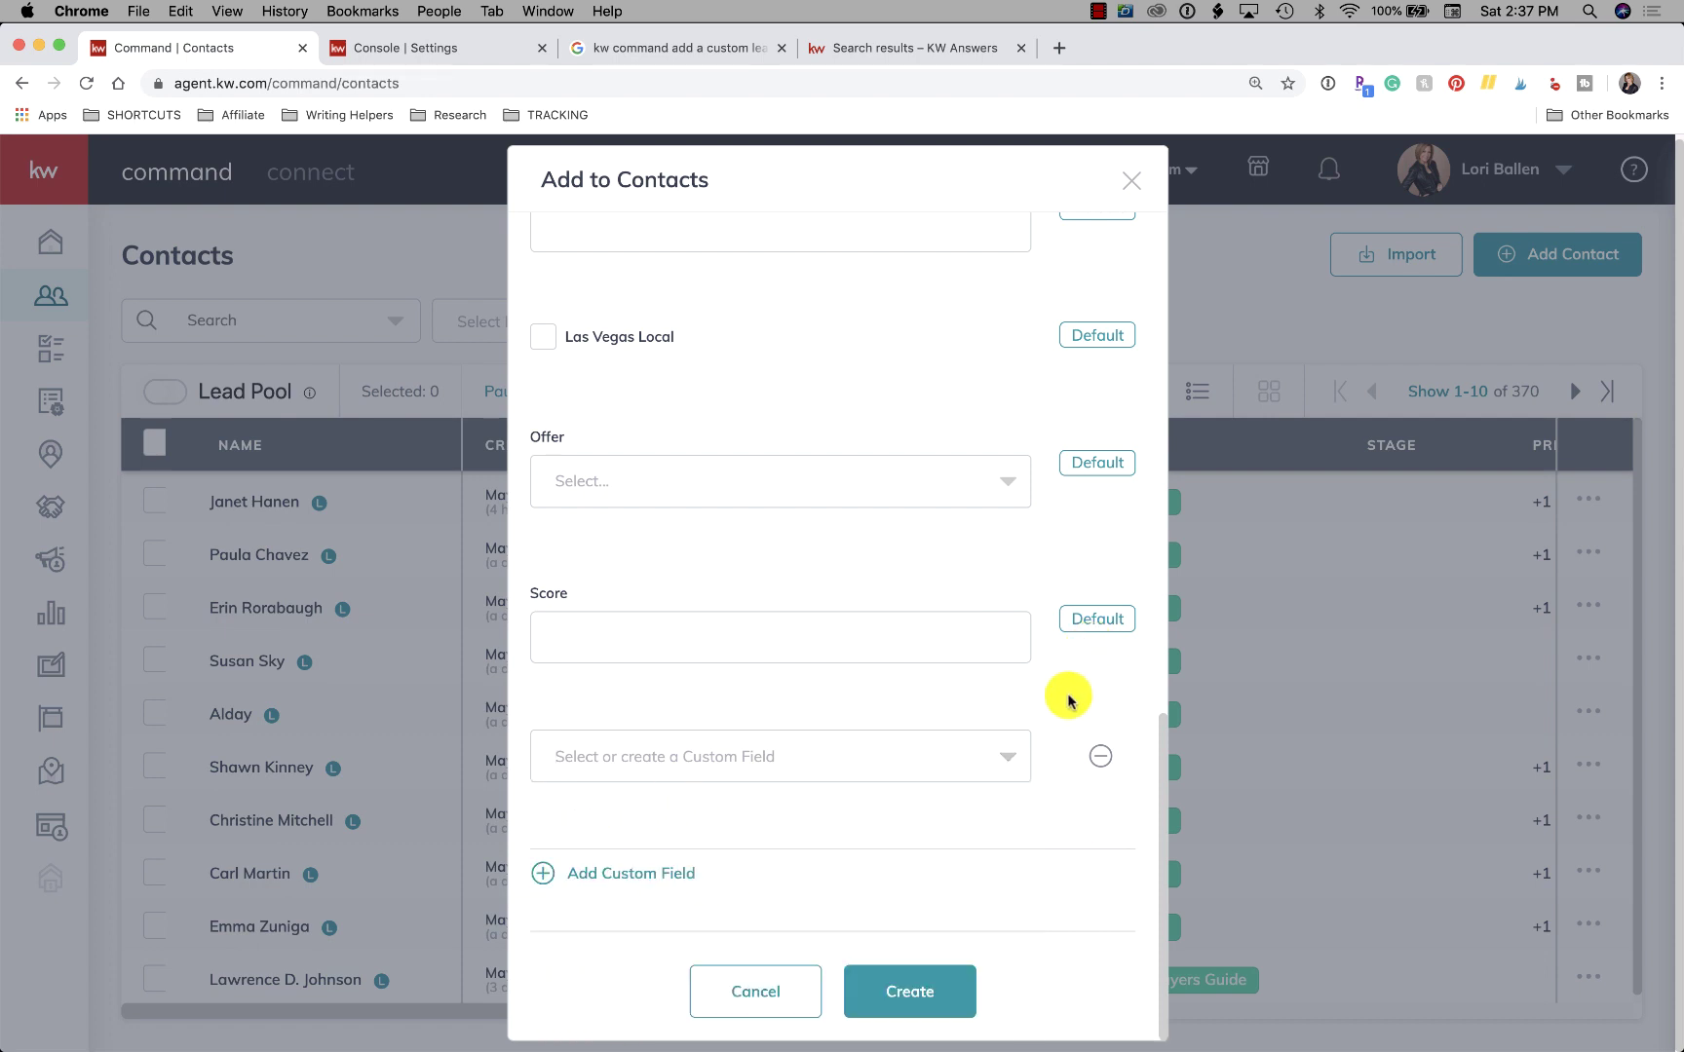
scroll(803, 740, up, 3)
scroll(820, 969, down, 3)
scroll(845, 487, up, 6)
scroll(845, 488, up, 4)
scroll(845, 488, down, 10)
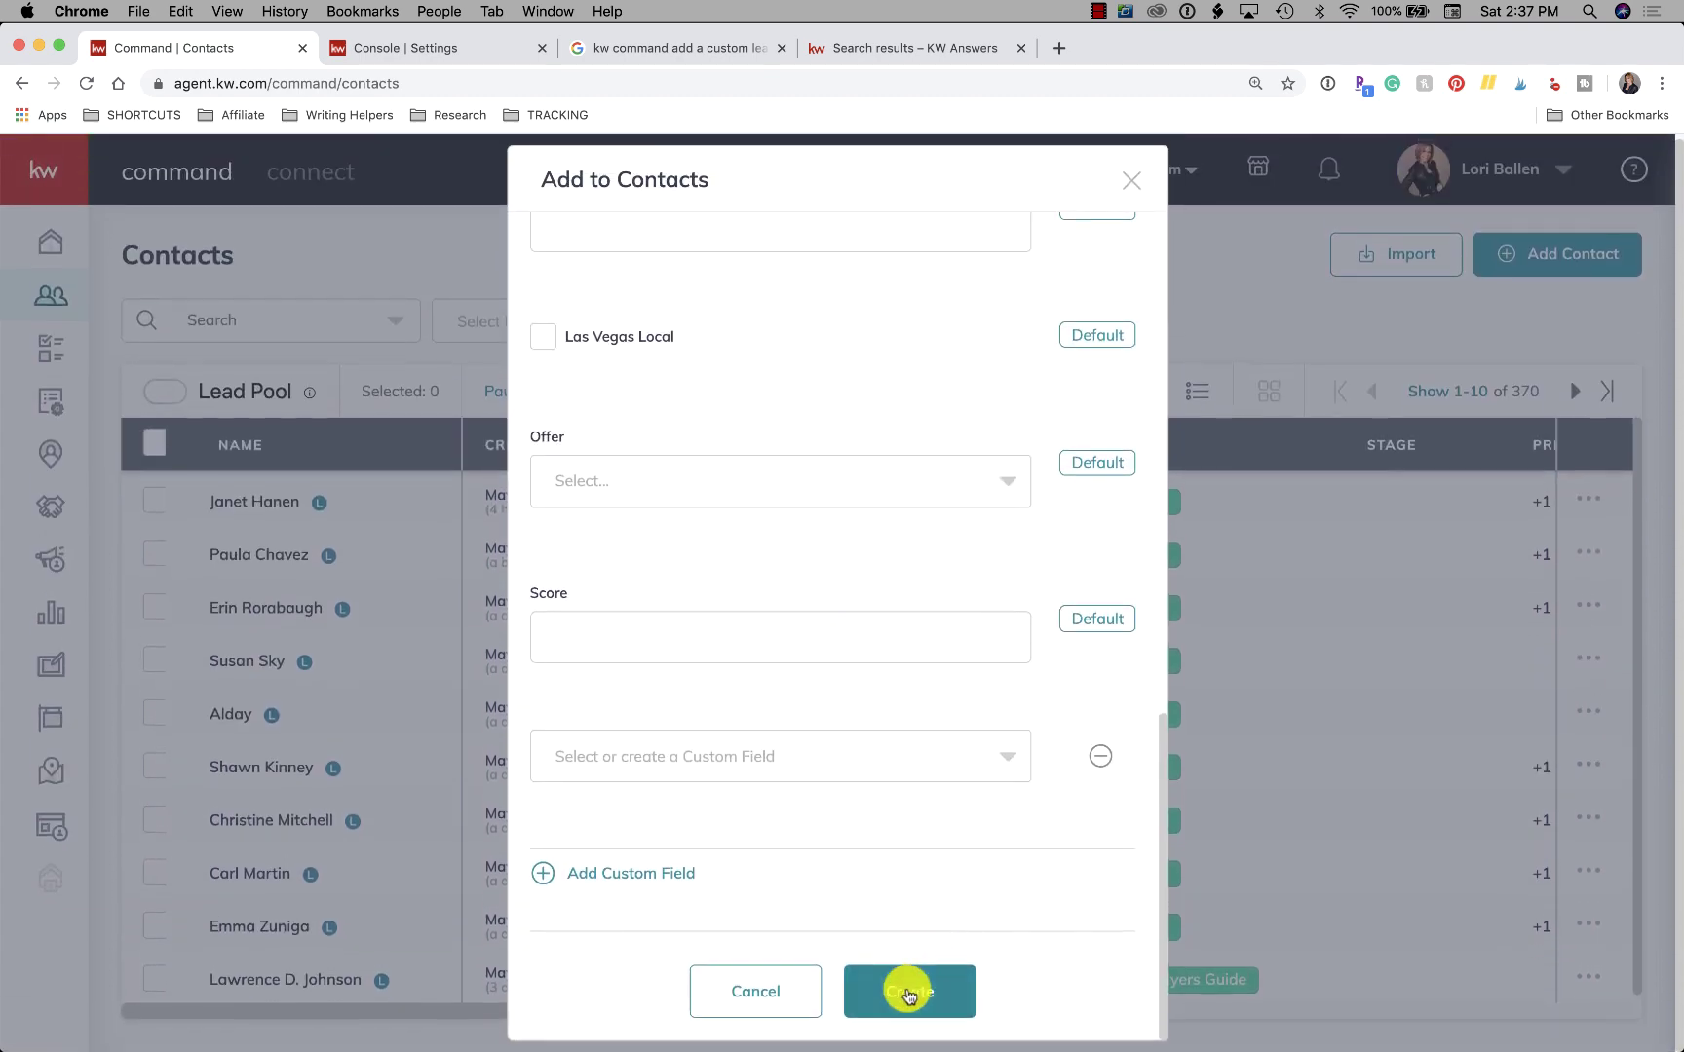
Create the 'Full Name' contact, then open its record from the Contacts list to confirm IDX Leads and Connected.
click(904, 988)
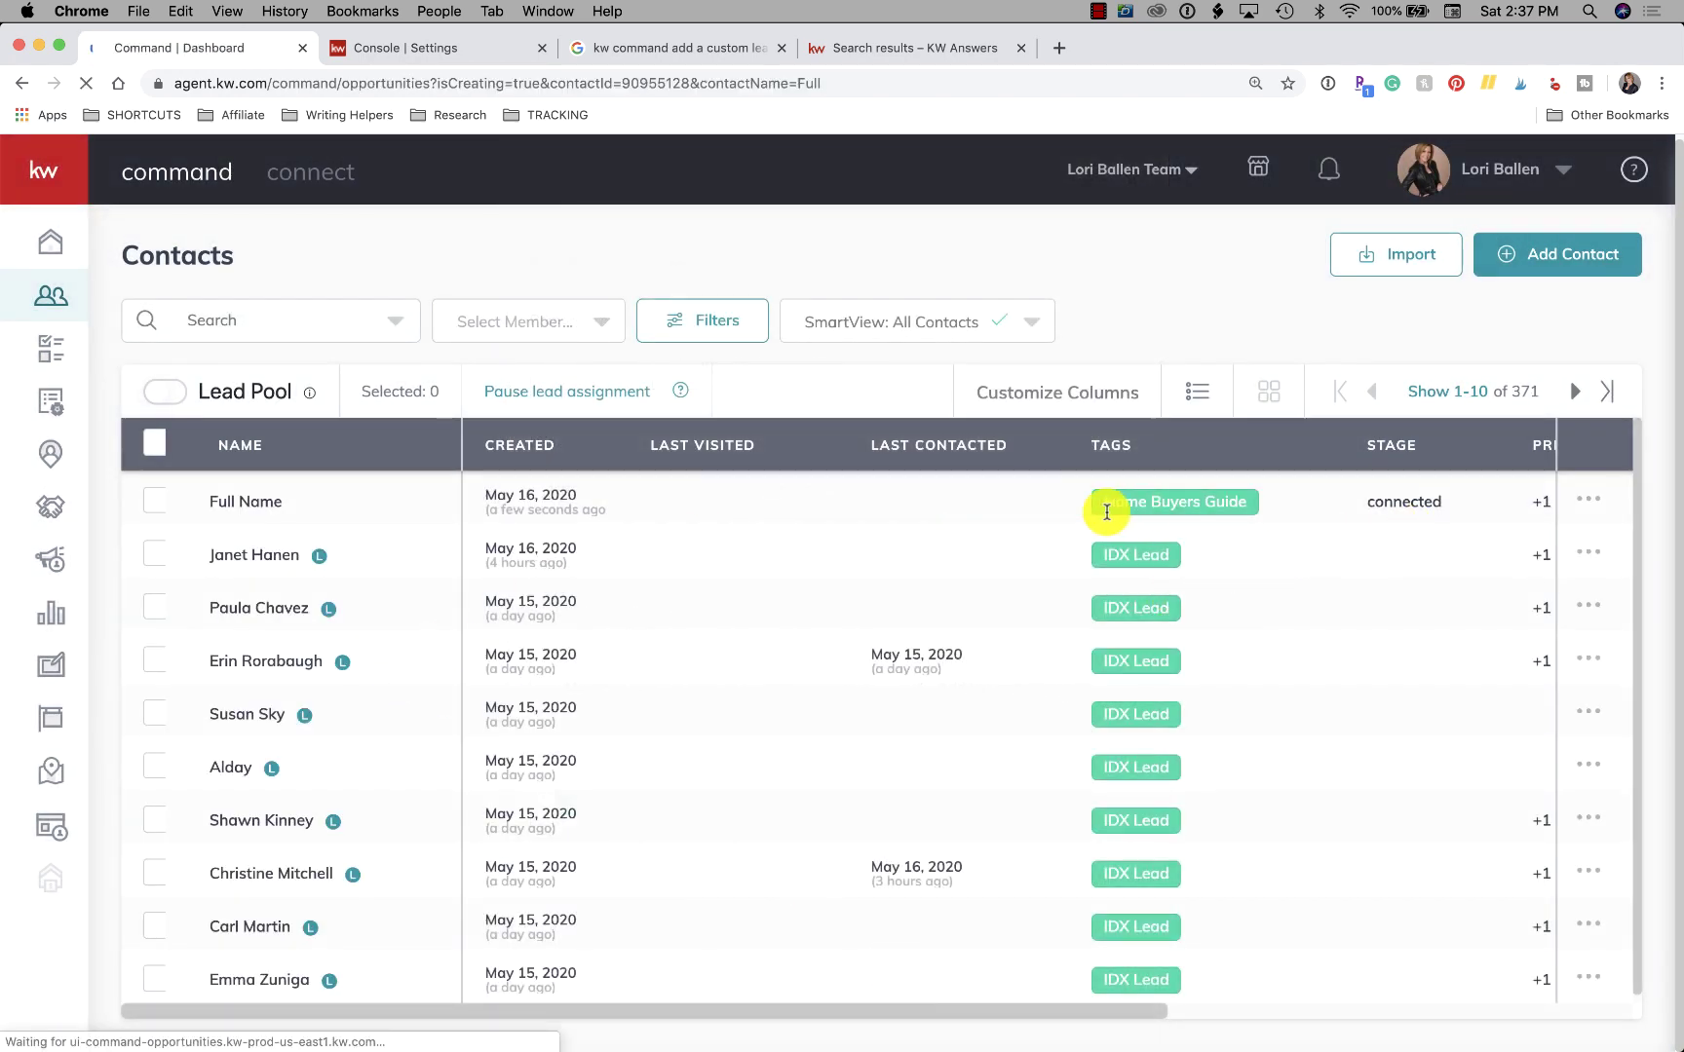
click(21, 83)
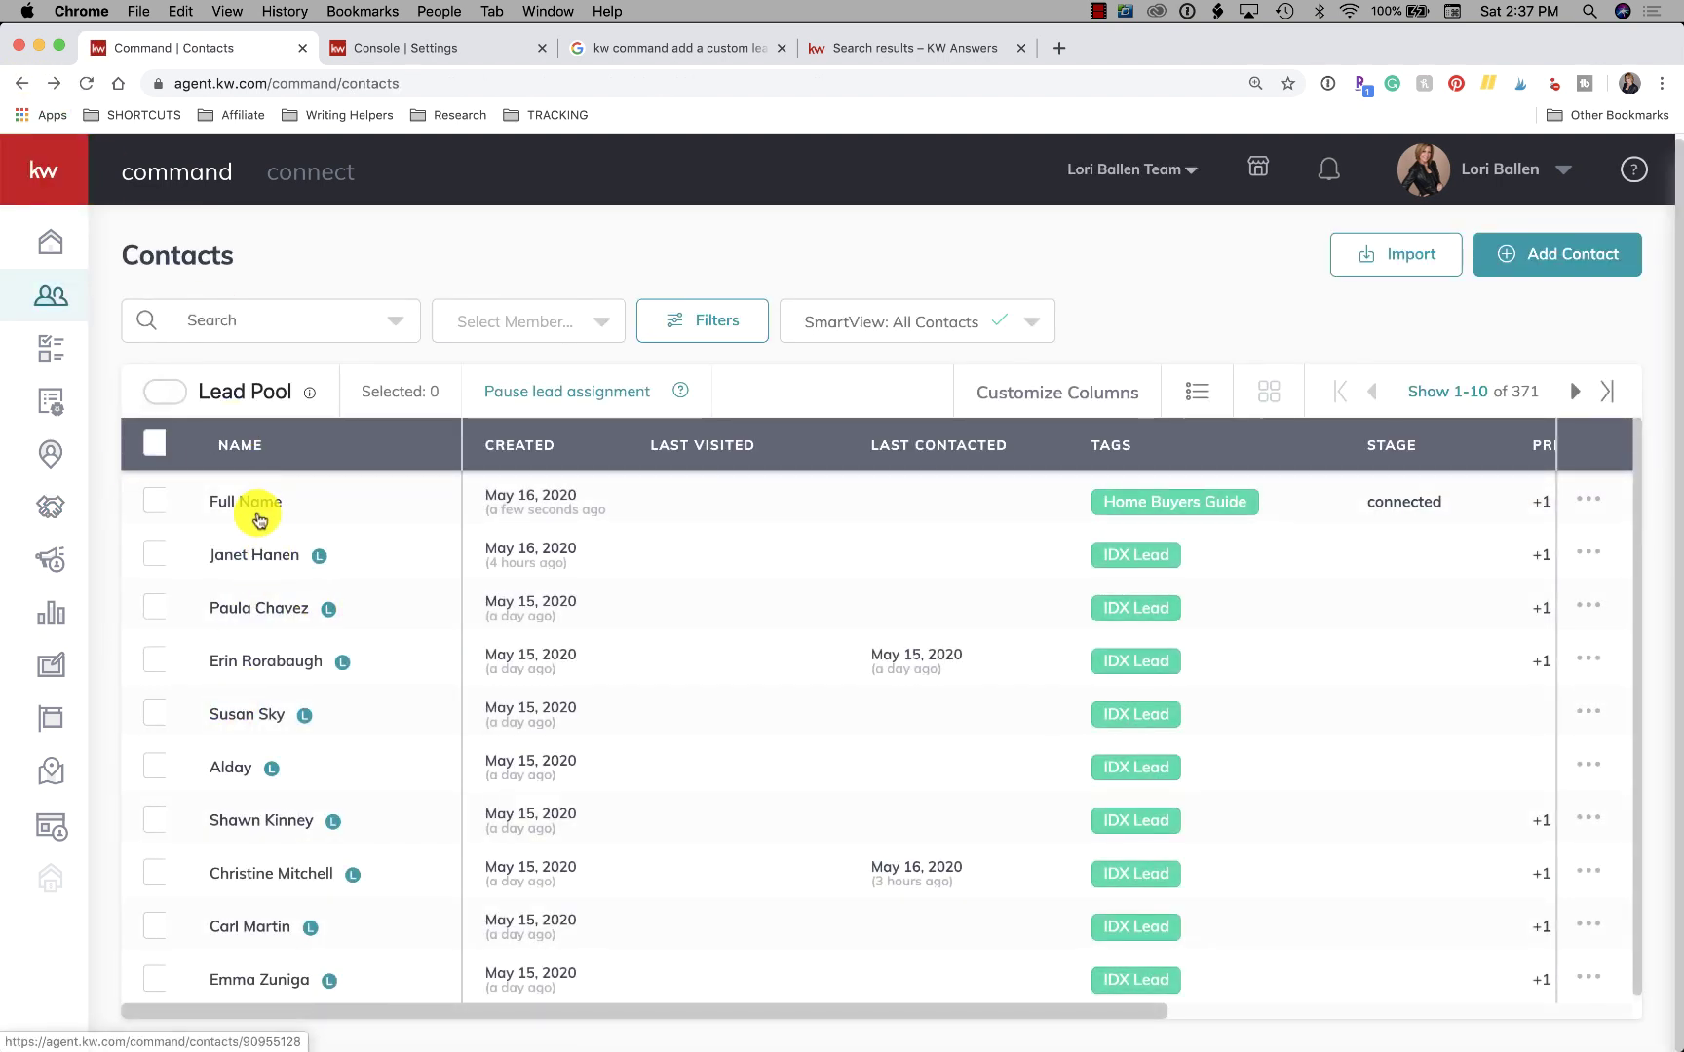
click(259, 501)
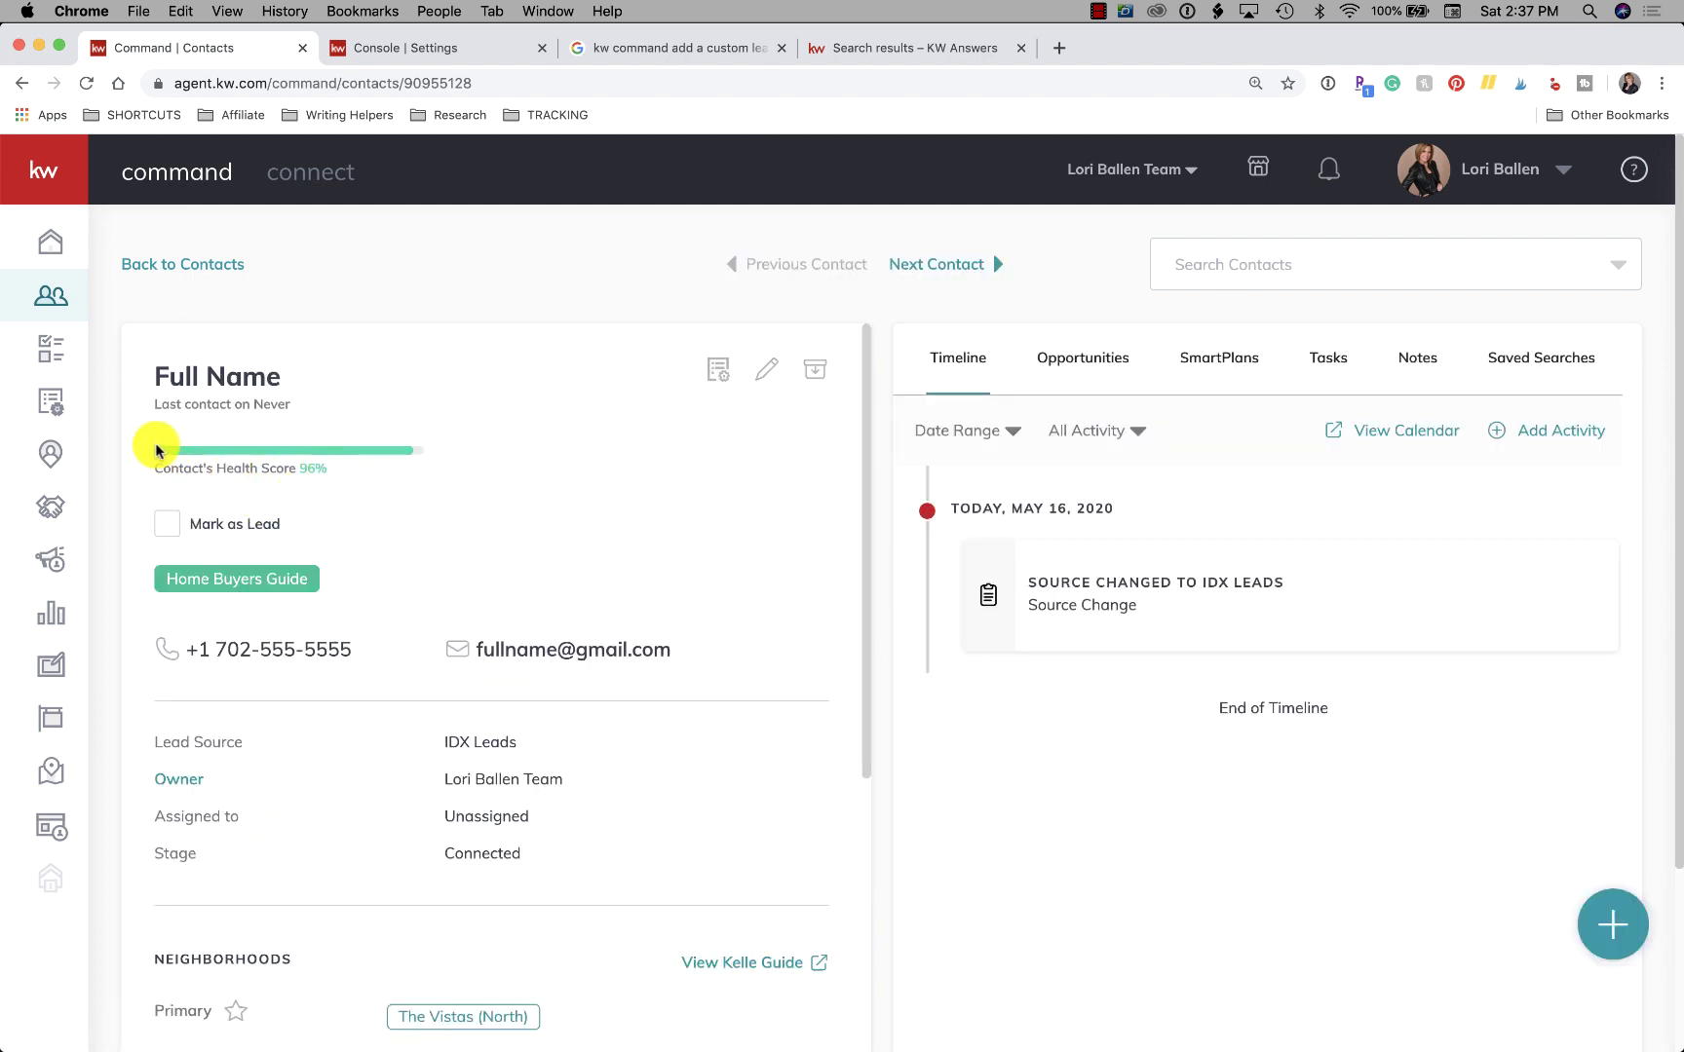
mouse_move(178, 458)
mouse_down()
mouse_move(403, 462)
mouse_move(127, 473)
mouse_move(290, 529)
mouse_up()
click(293, 531)
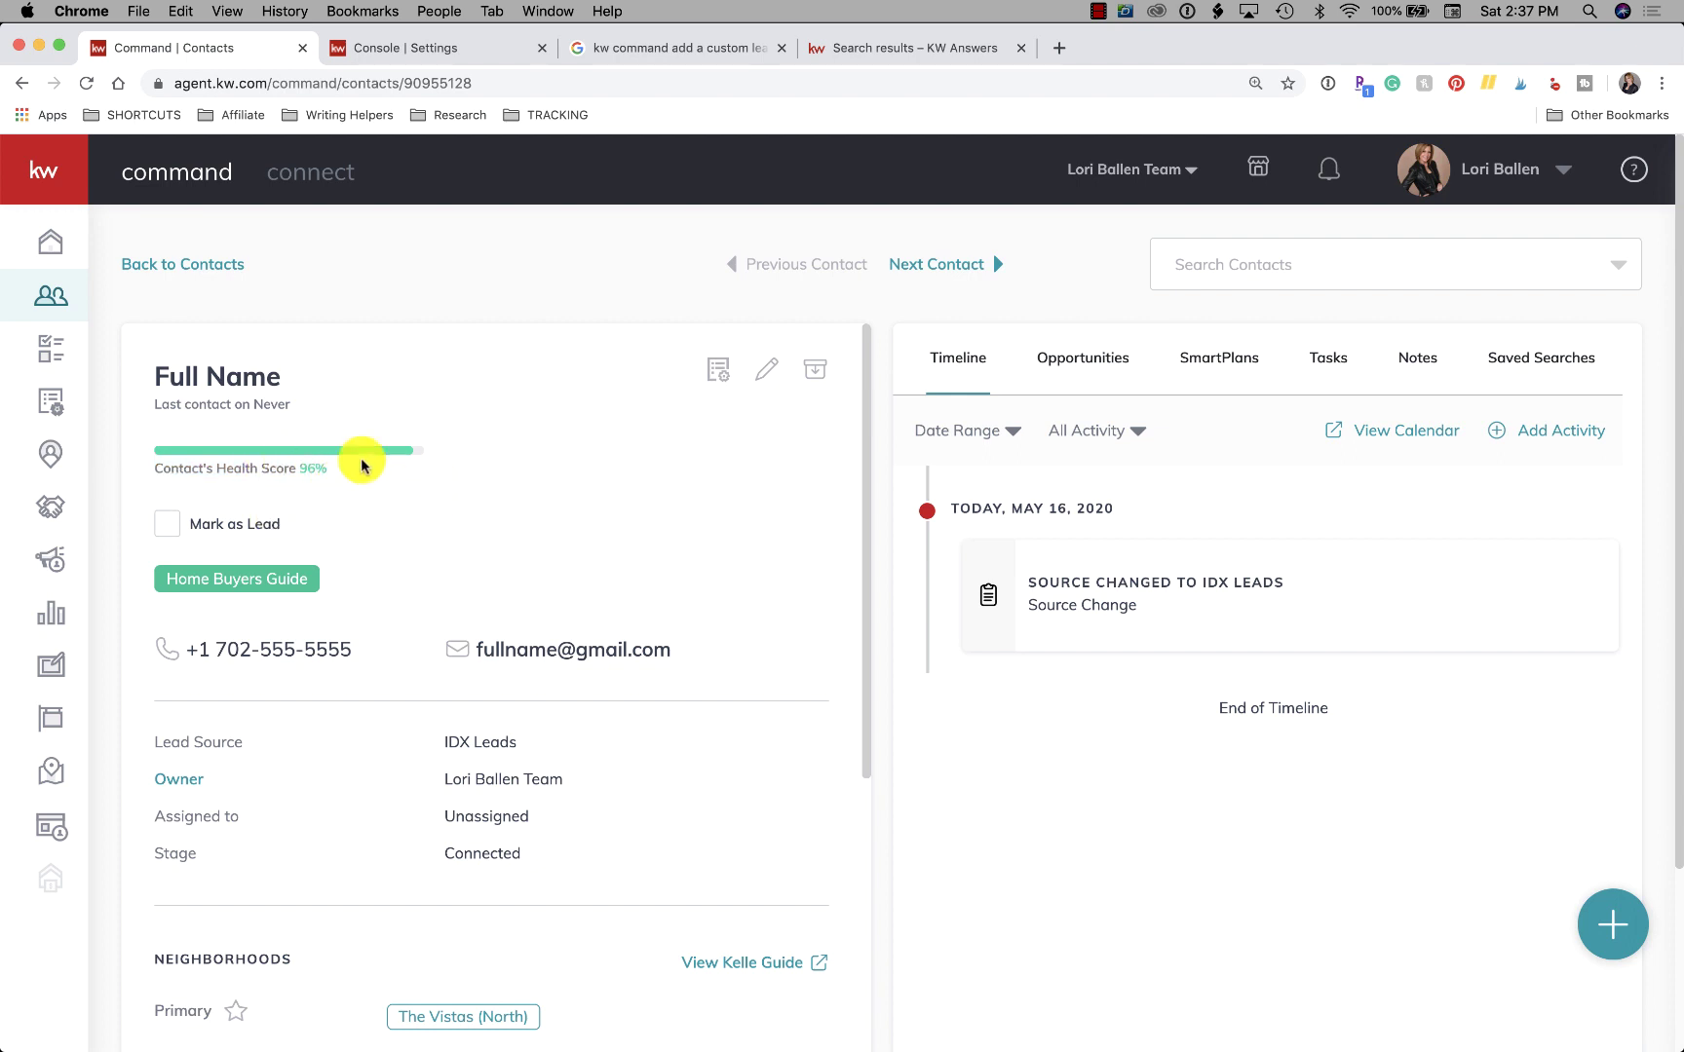
scroll(293, 464, down, 3)
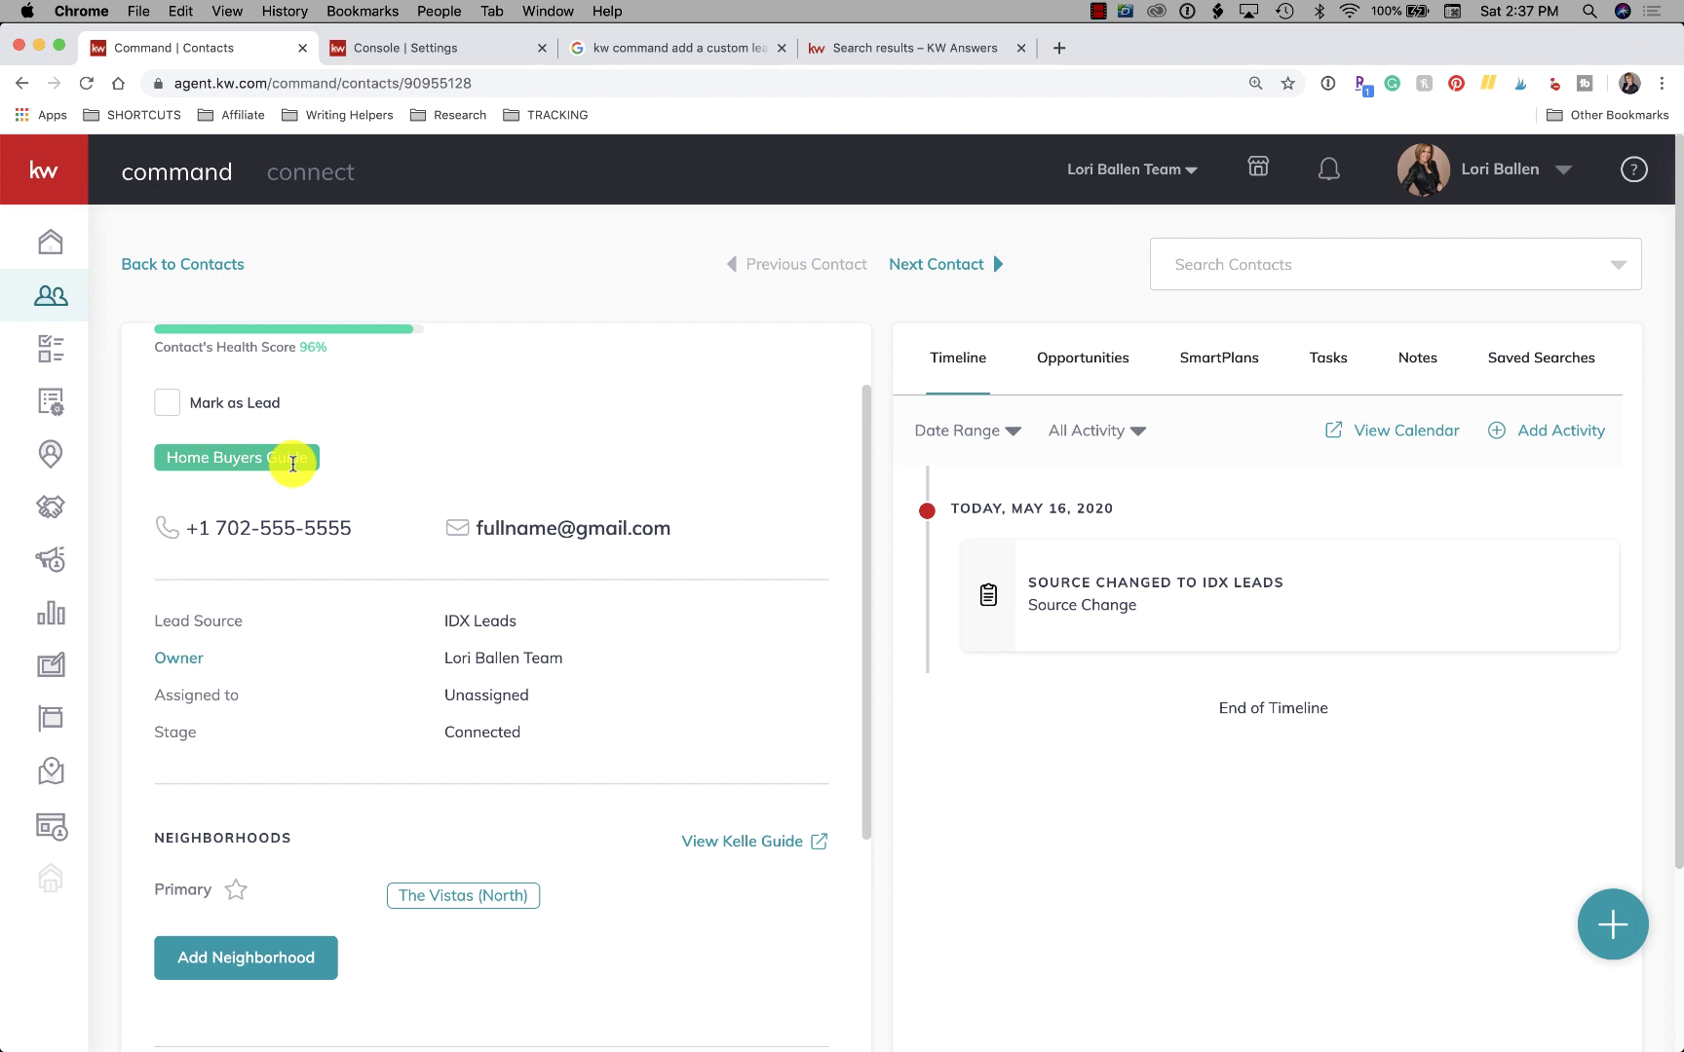
scroll(292, 464, down, 9)
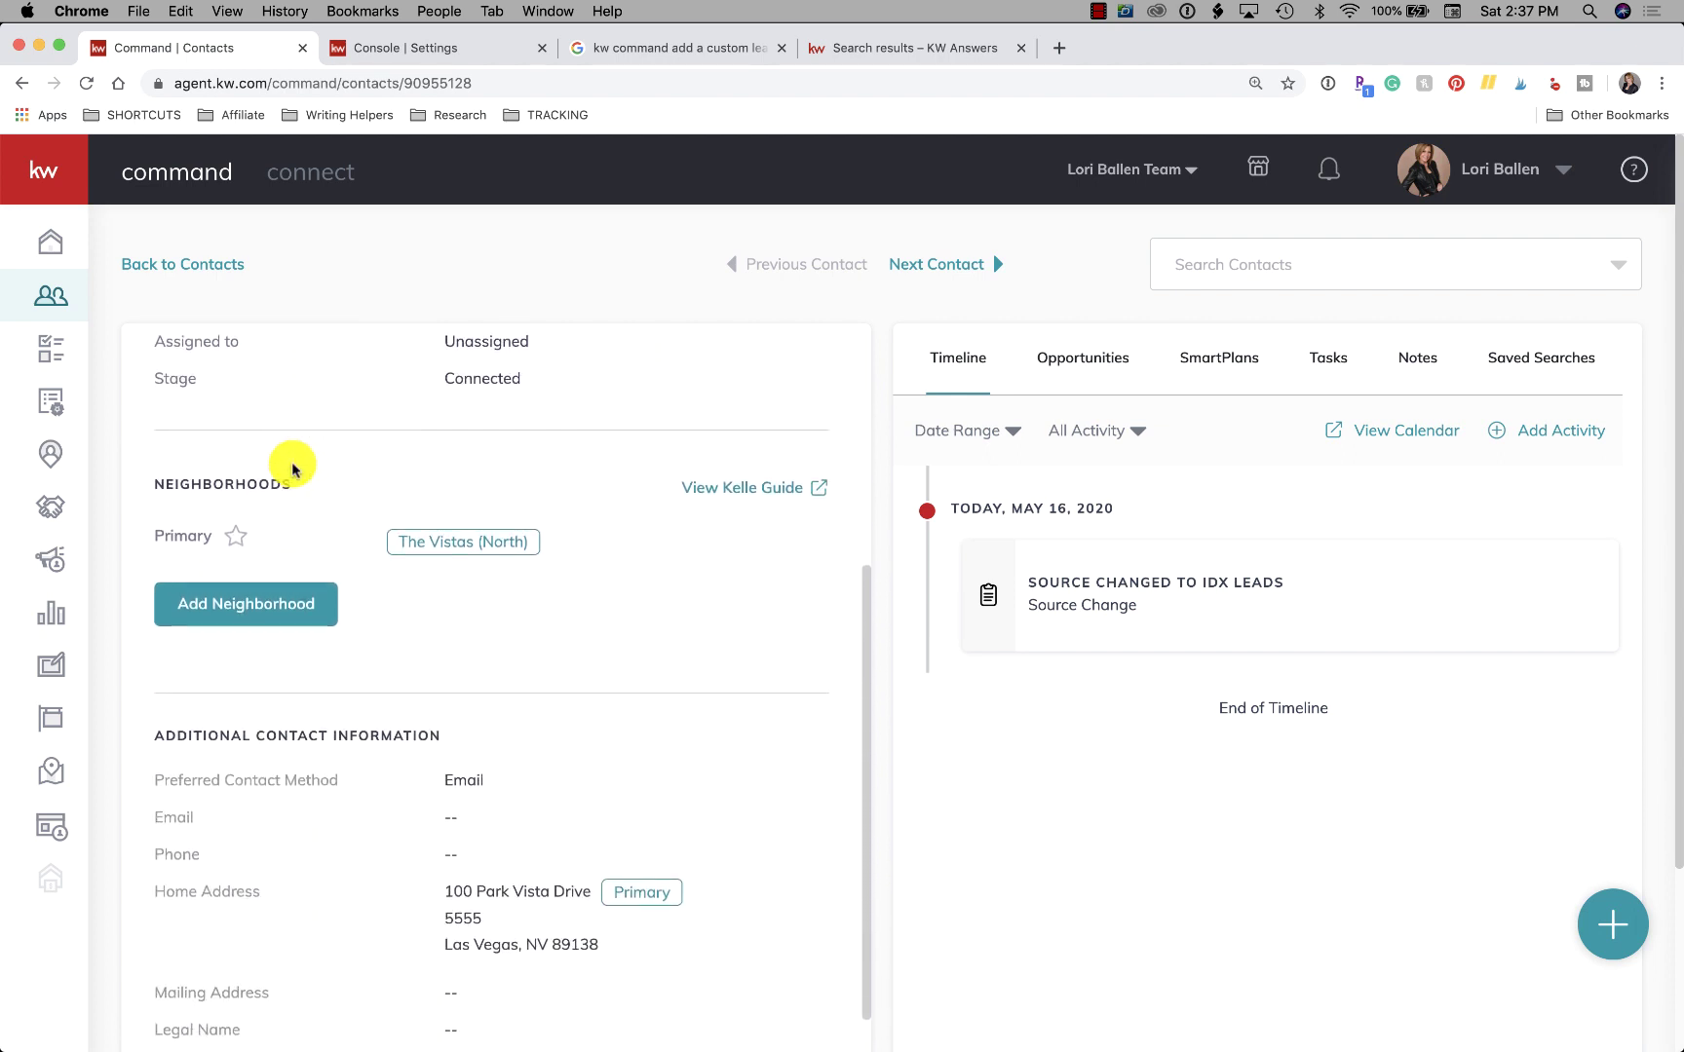
scroll(293, 468, down, 8)
scroll(293, 467, down, 6)
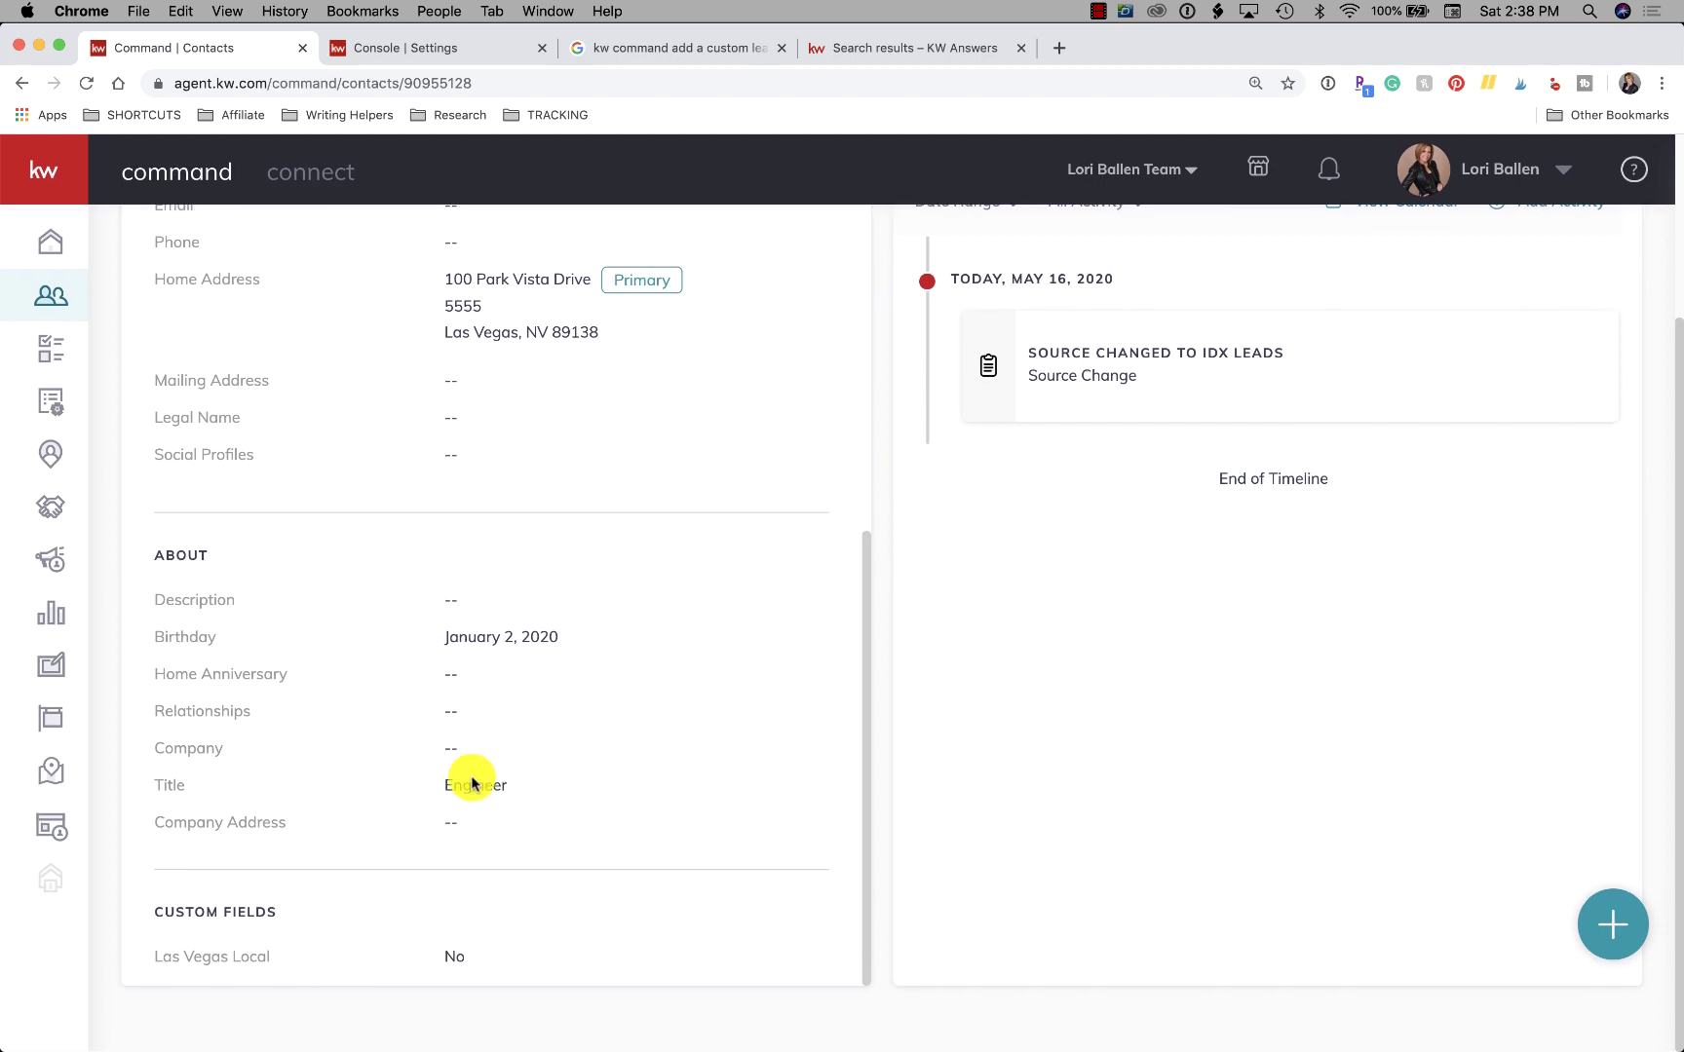
scroll(526, 711, up, 1)
scroll(526, 712, up, 18)
scroll(526, 711, up, 3)
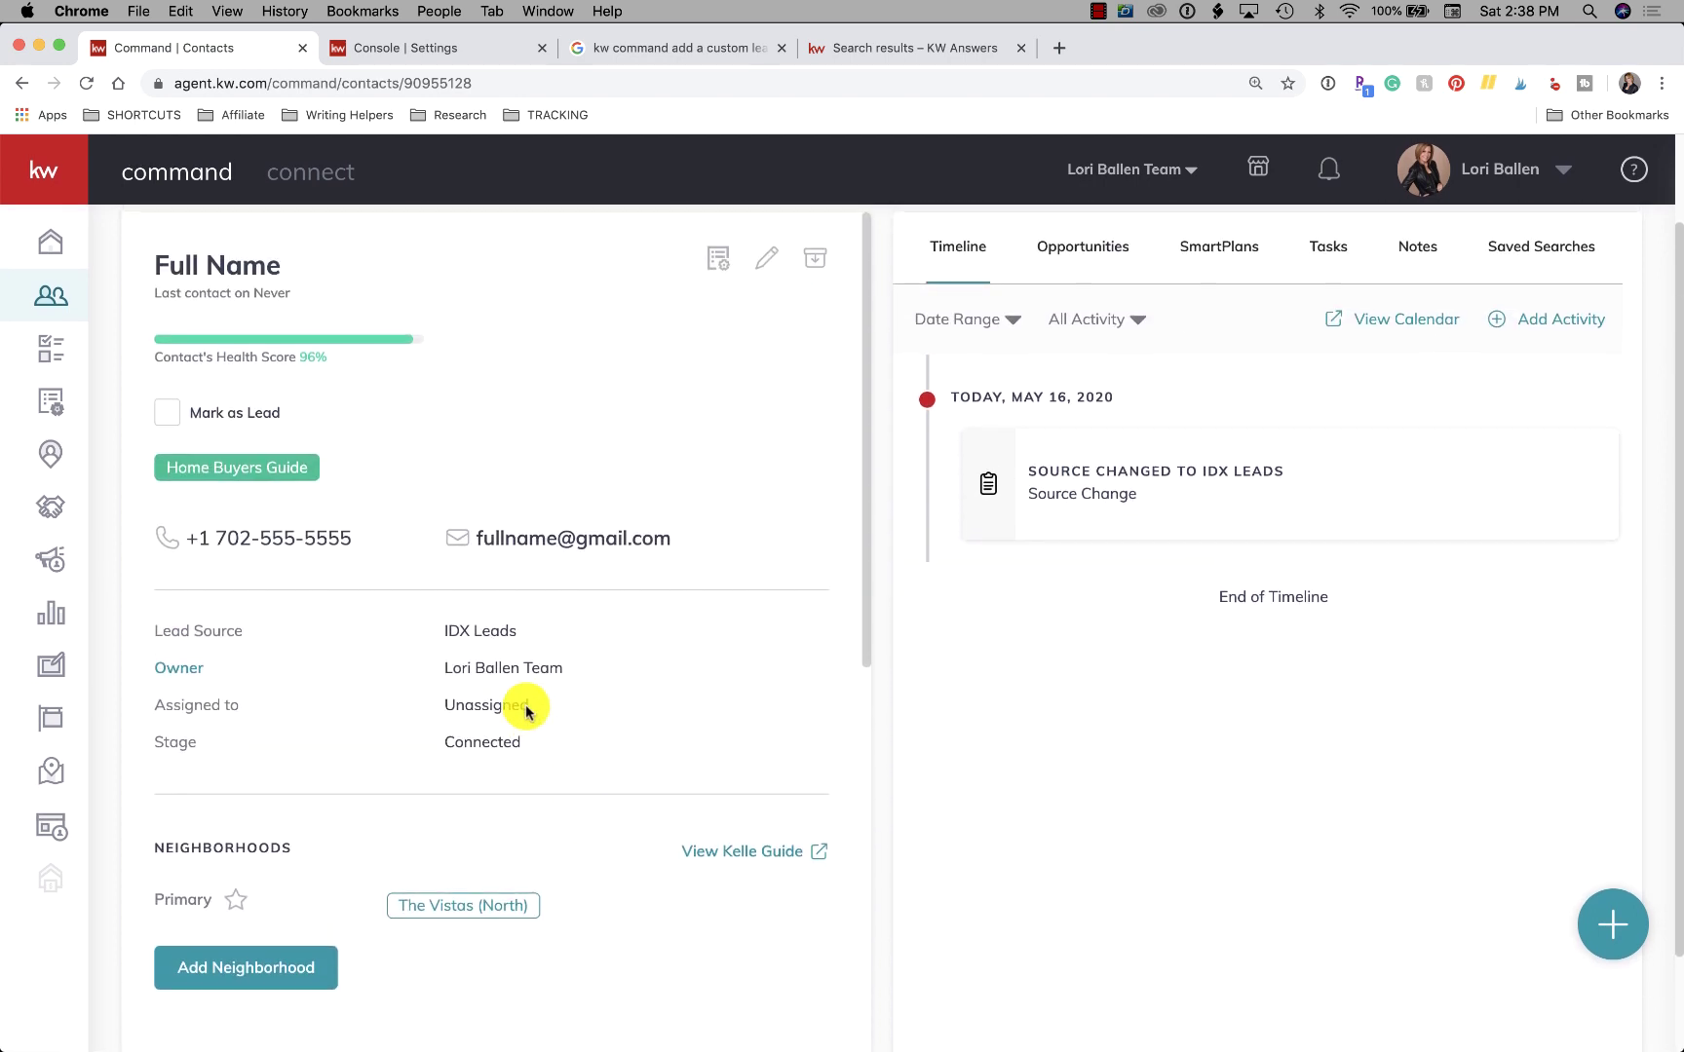
right_click(526, 706)
click(431, 450)
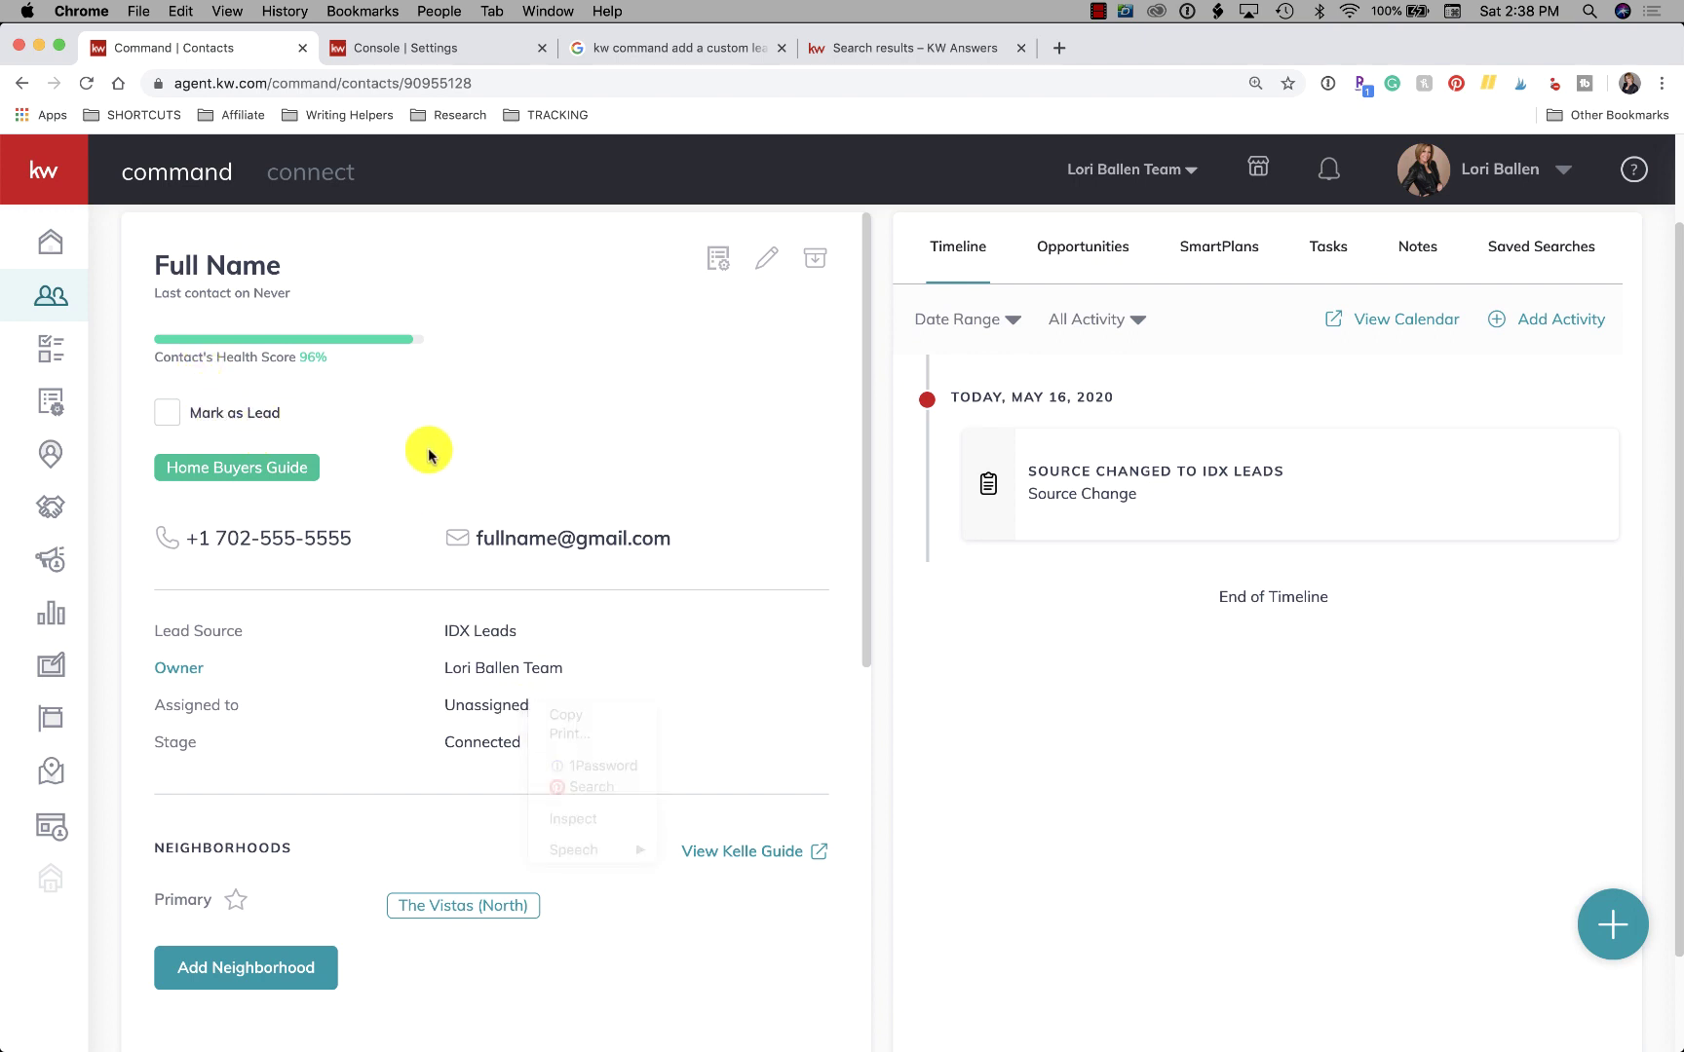
scroll(526, 602, down, 3)
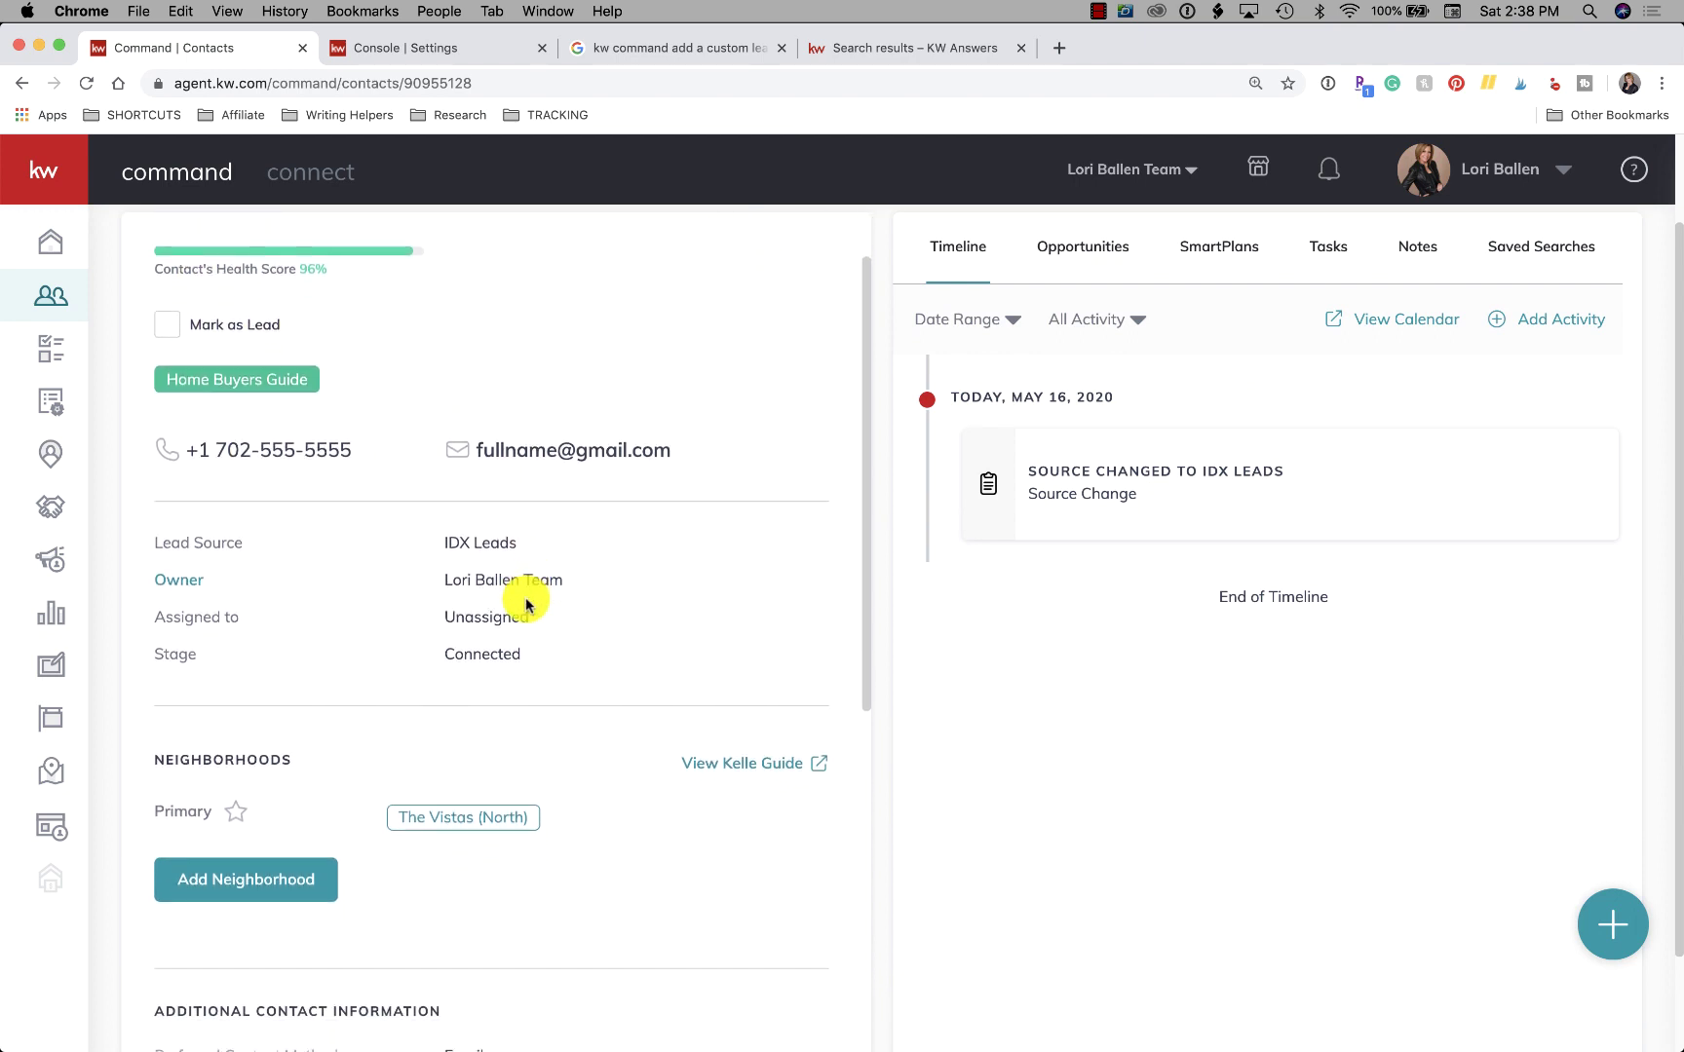
scroll(526, 604, down, 1)
scroll(525, 604, down, 8)
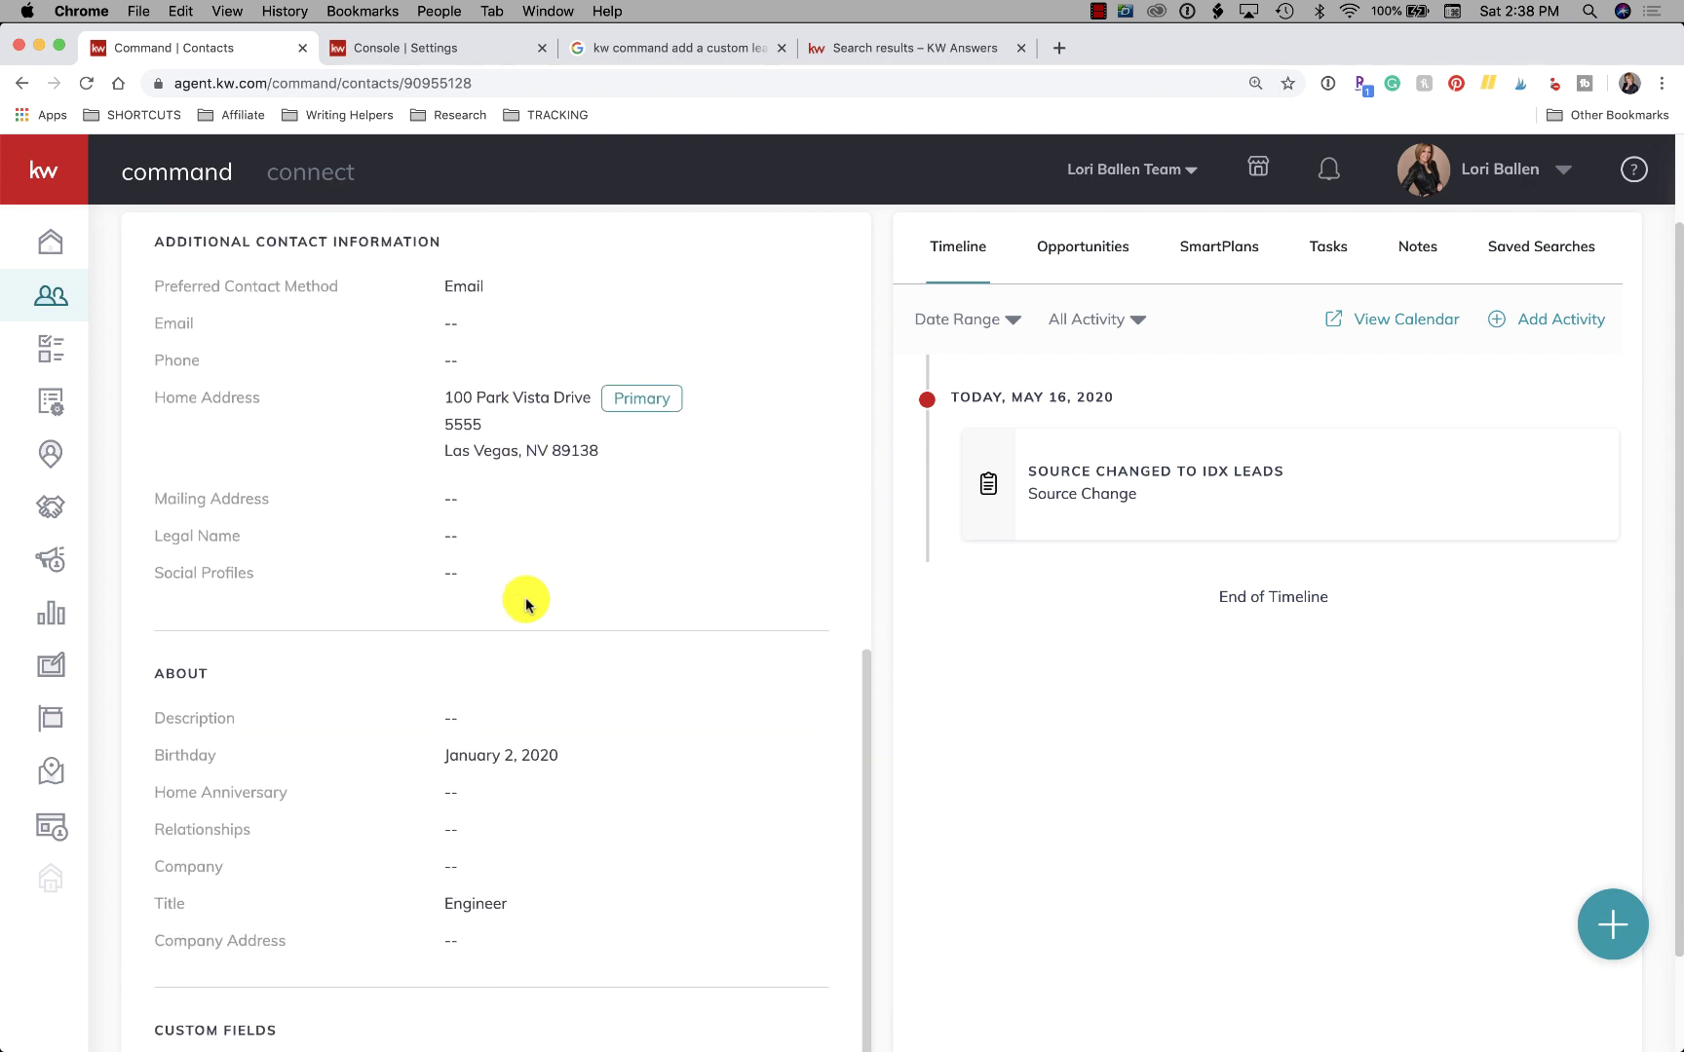
scroll(525, 597, up, 10)
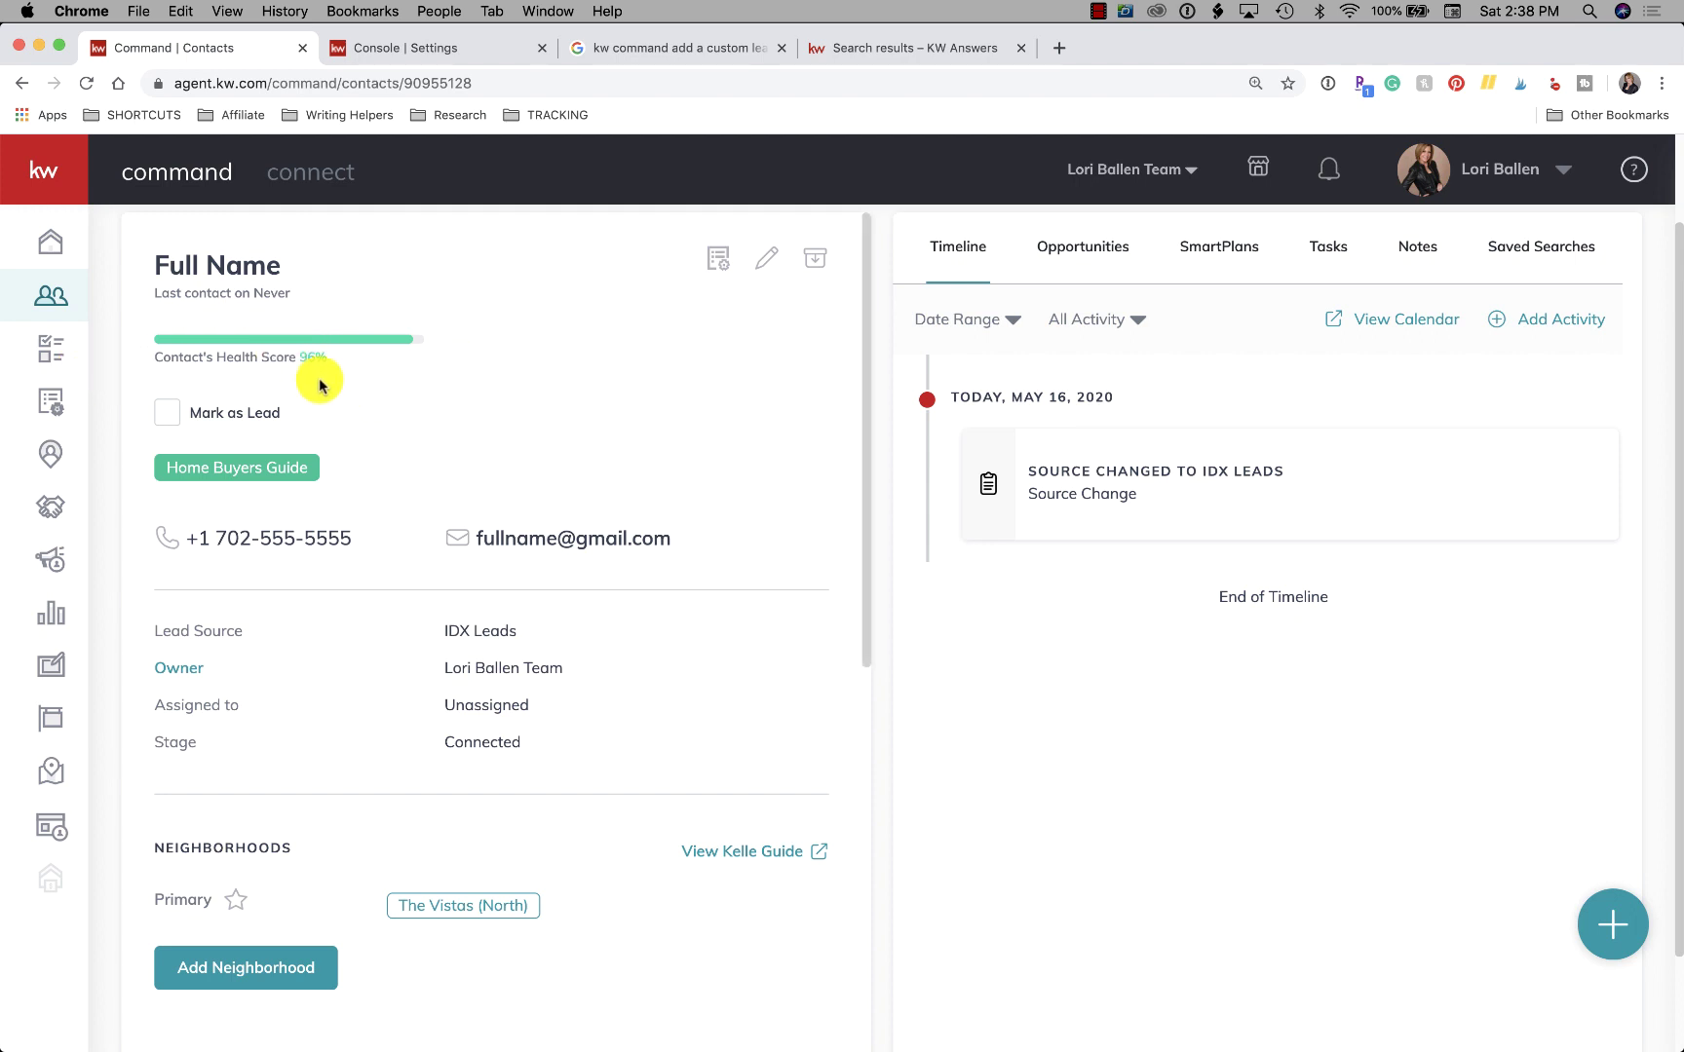
scroll(661, 699, up, 3)
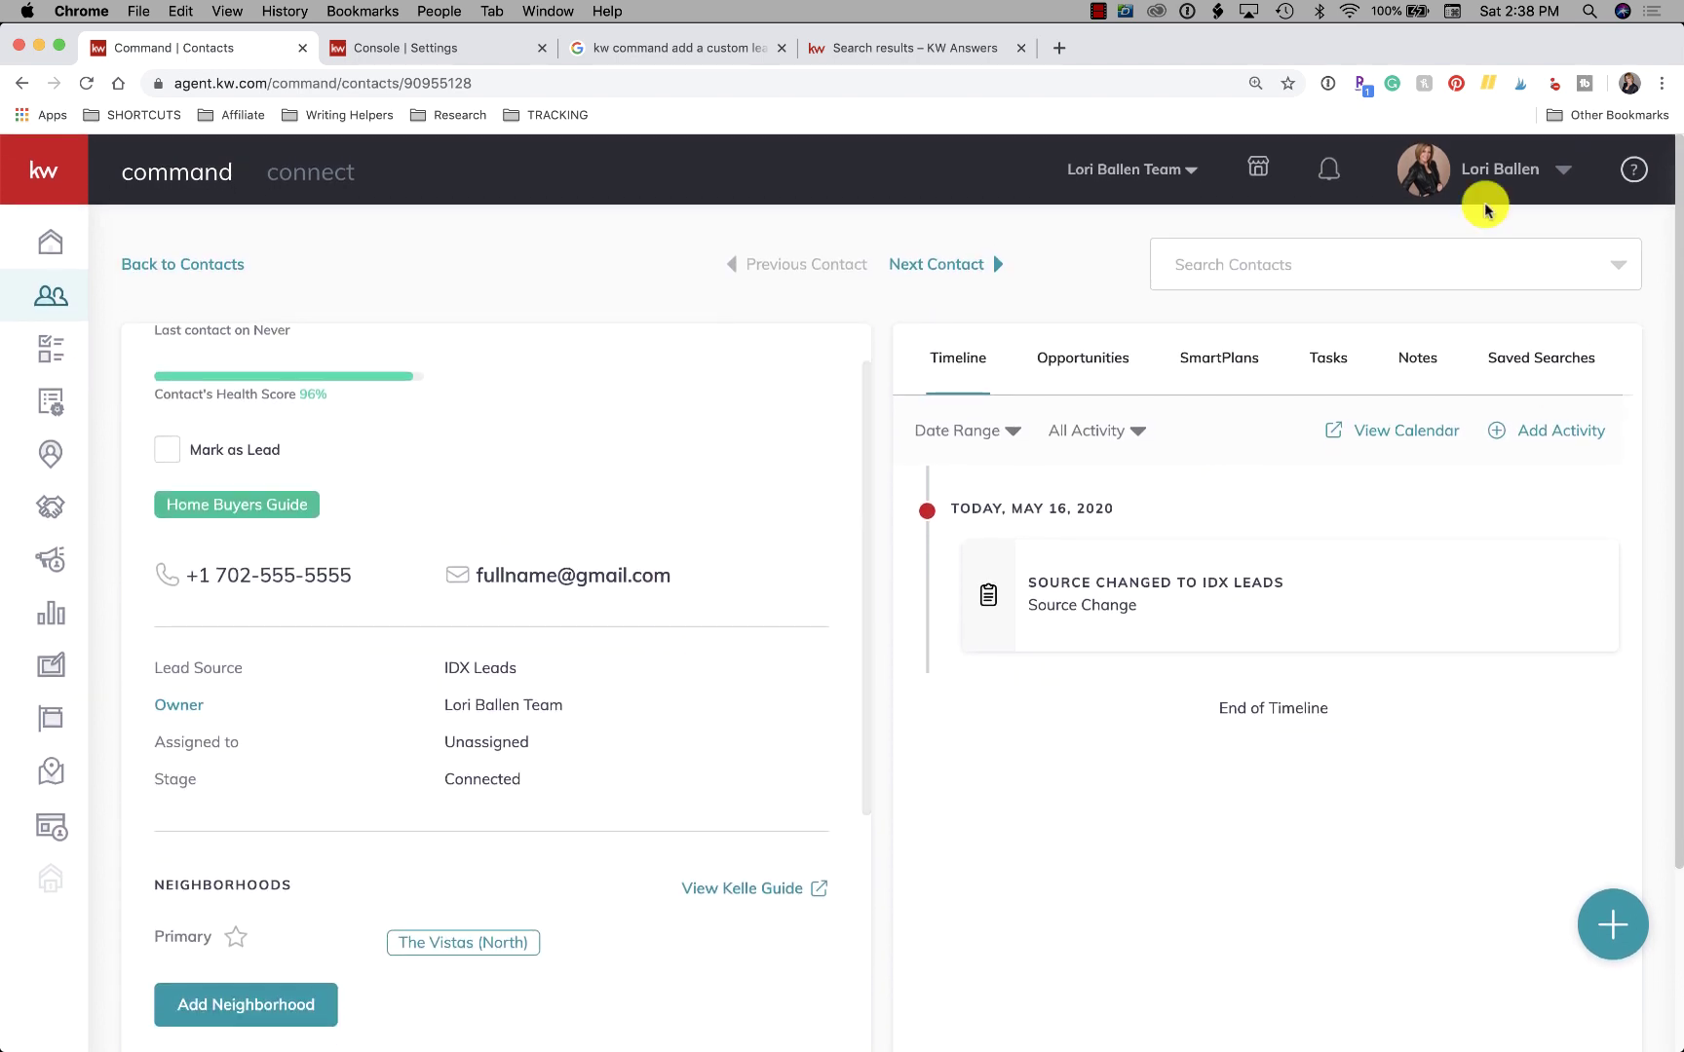
scroll(624, 560, up, 2)
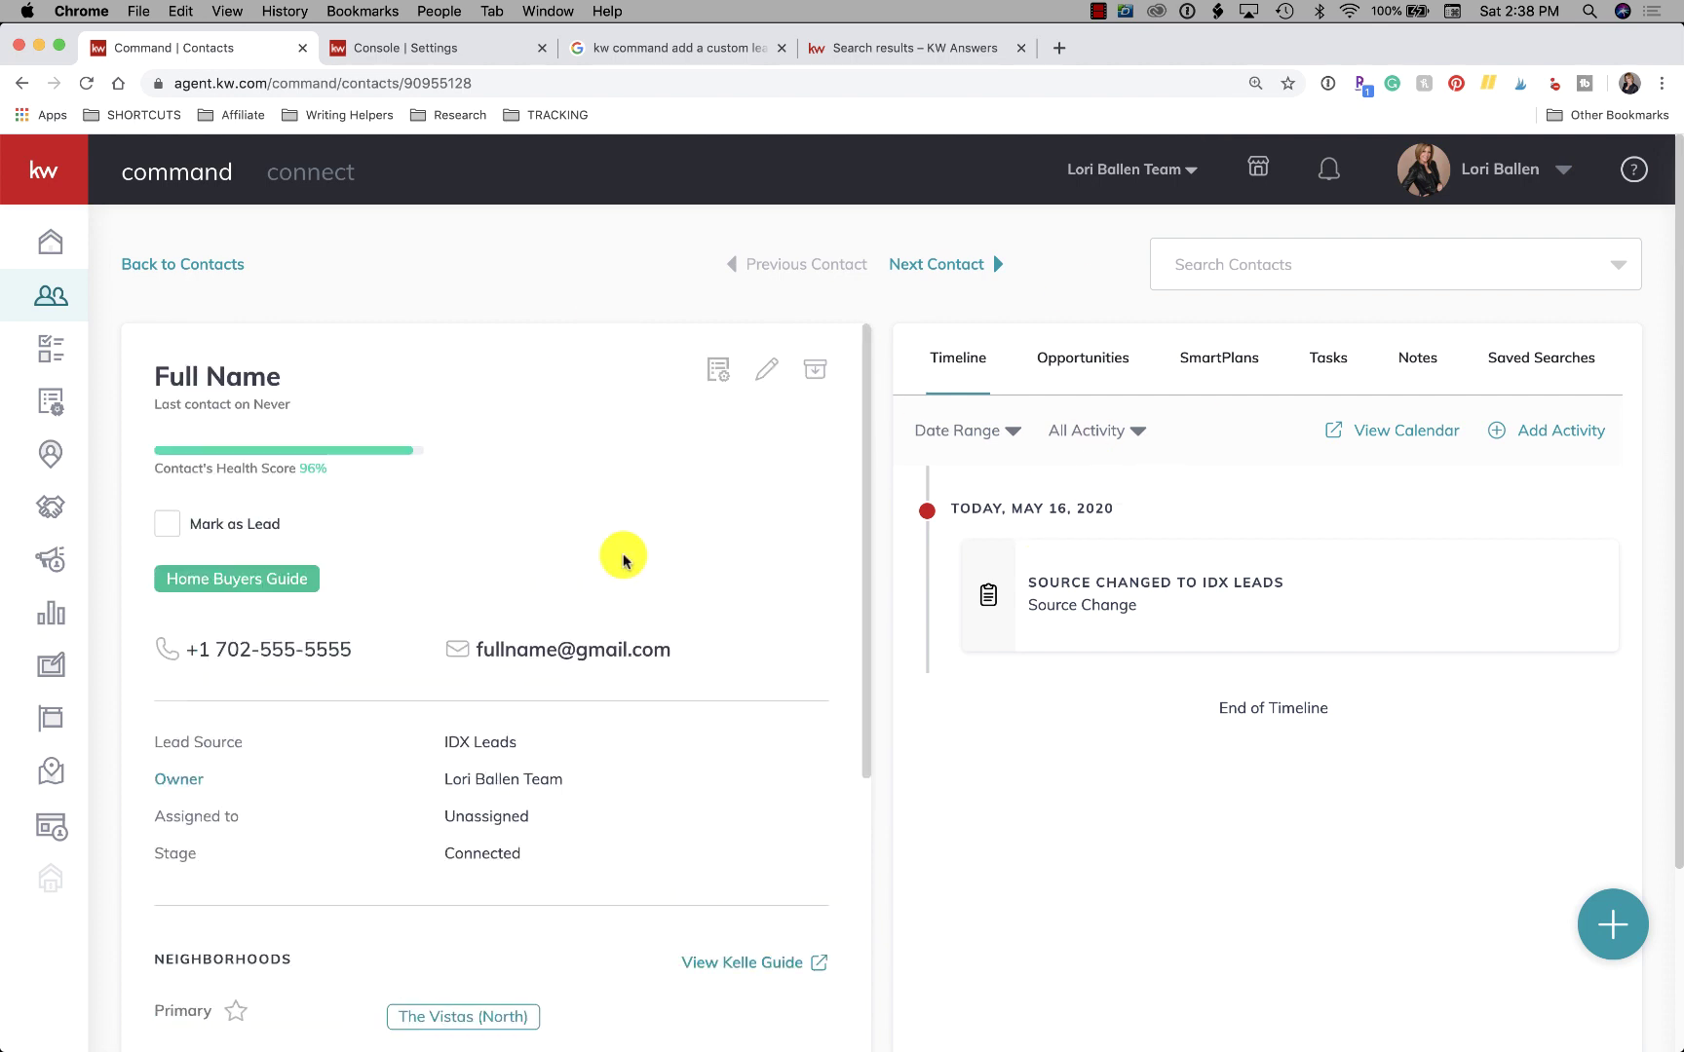